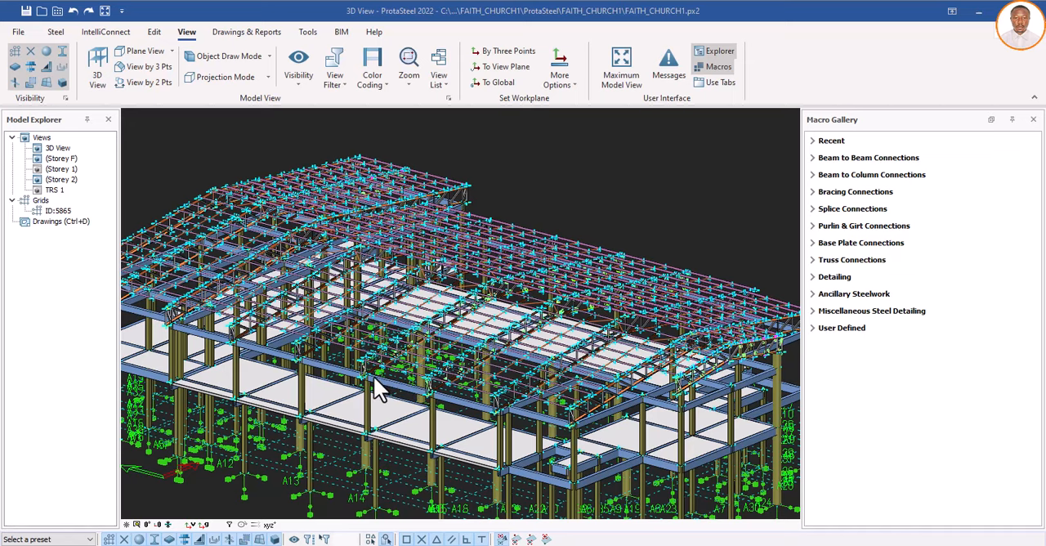
Step: Examine the gusset plates, bolts and purlin connections of the roof trusses along the building's long edge
{"action": "scroll", "coordinate": [325, 509], "scroll_direction": "up", "scroll_amount": 5}
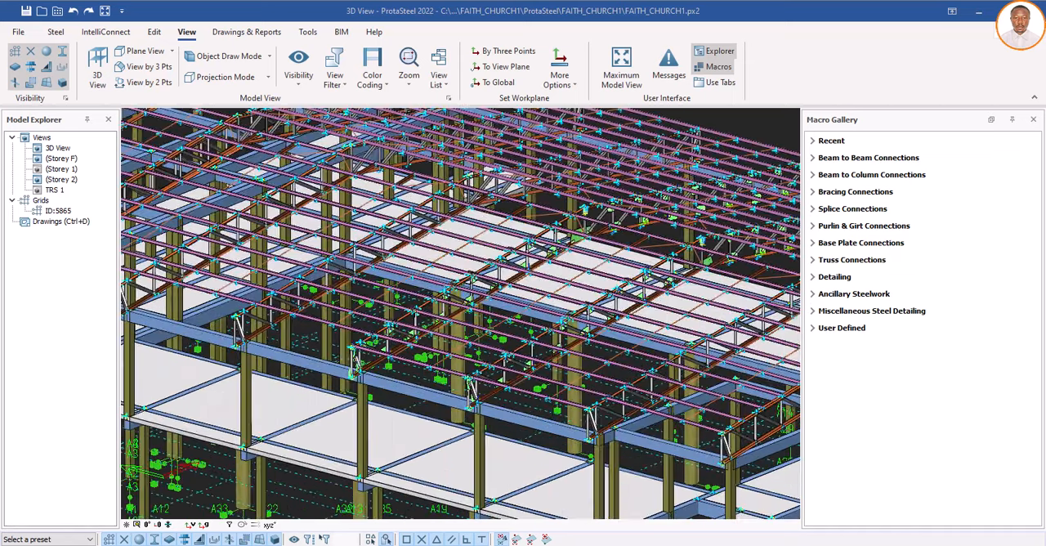
{"action": "scroll", "coordinate": [356, 360], "scroll_direction": "up", "scroll_amount": 5}
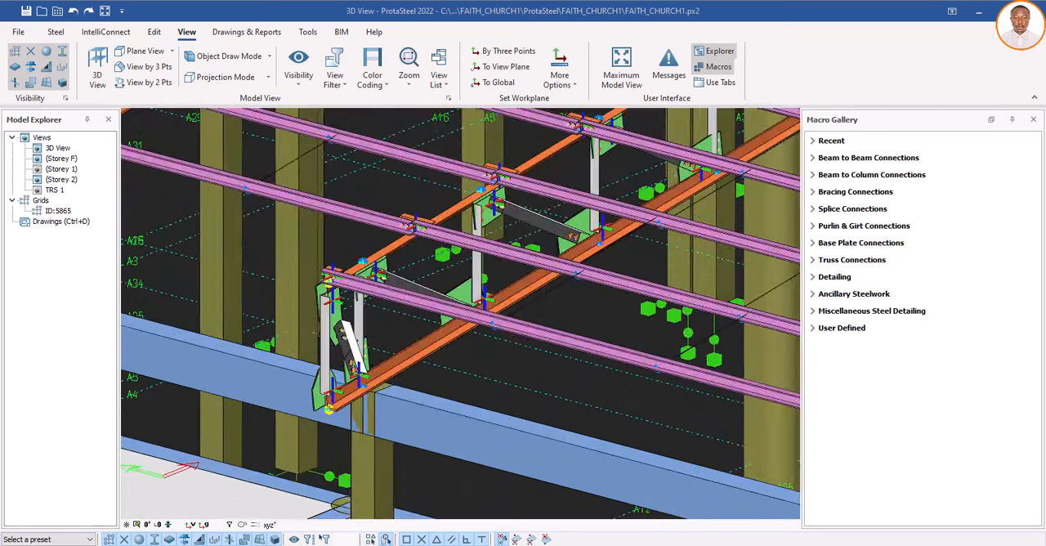
{"action": "scroll", "coordinate": [452, 332], "scroll_direction": "down", "scroll_amount": 4}
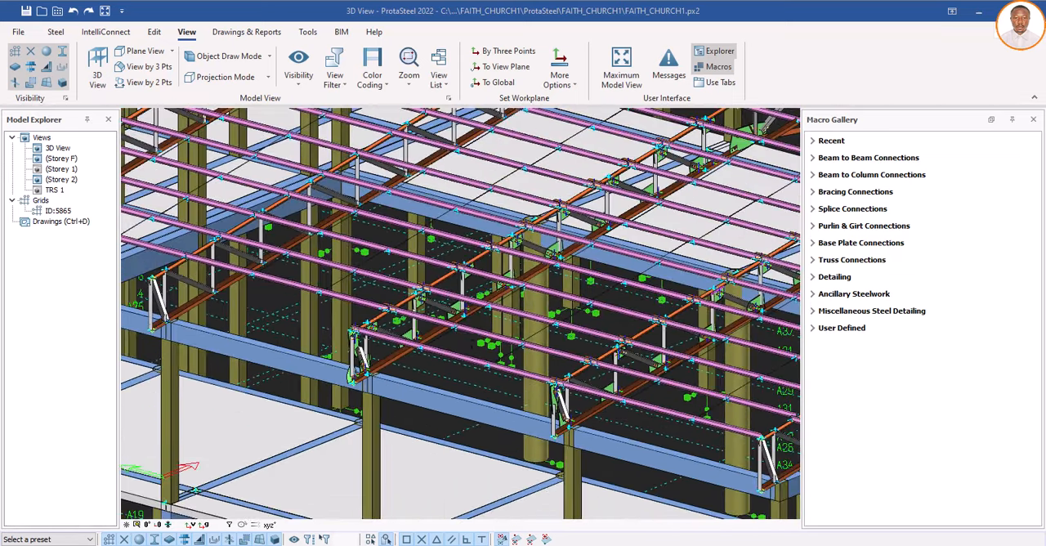
{"action": "scroll", "coordinate": [456, 314], "scroll_direction": "up", "scroll_amount": 4}
{"action": "scroll", "coordinate": [447, 304], "scroll_direction": "up", "scroll_amount": 5}
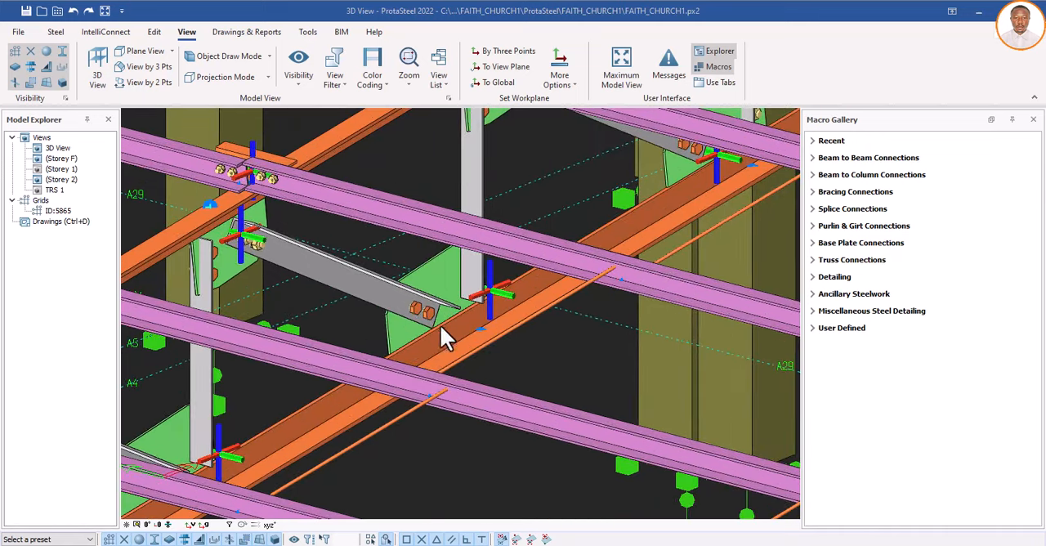
{"action": "scroll", "coordinate": [441, 335], "scroll_direction": "down", "scroll_amount": 4}
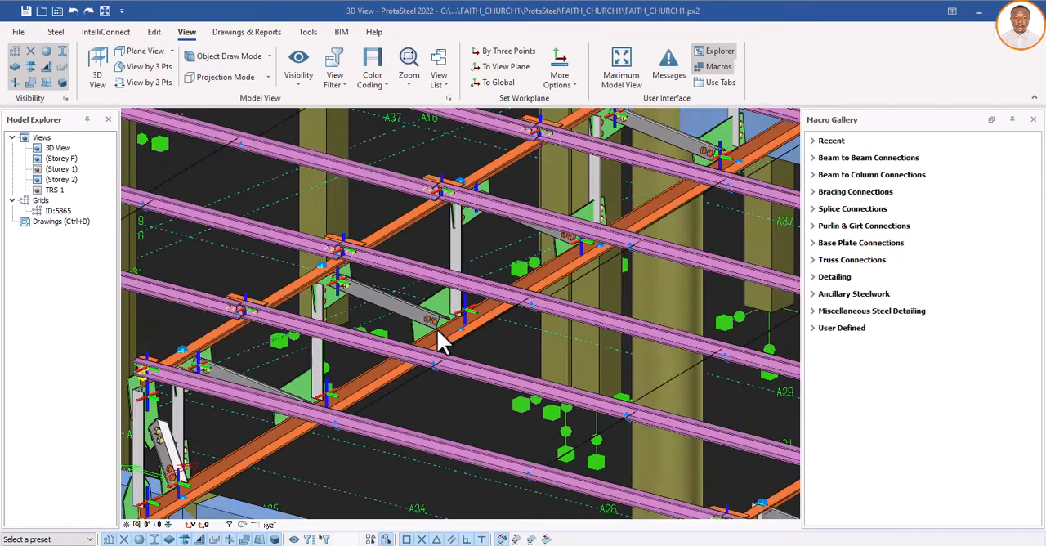
{"action": "scroll", "coordinate": [439, 337], "scroll_direction": "down", "scroll_amount": 5}
{"action": "scroll", "coordinate": [425, 364], "scroll_direction": "down", "scroll_amount": 2}
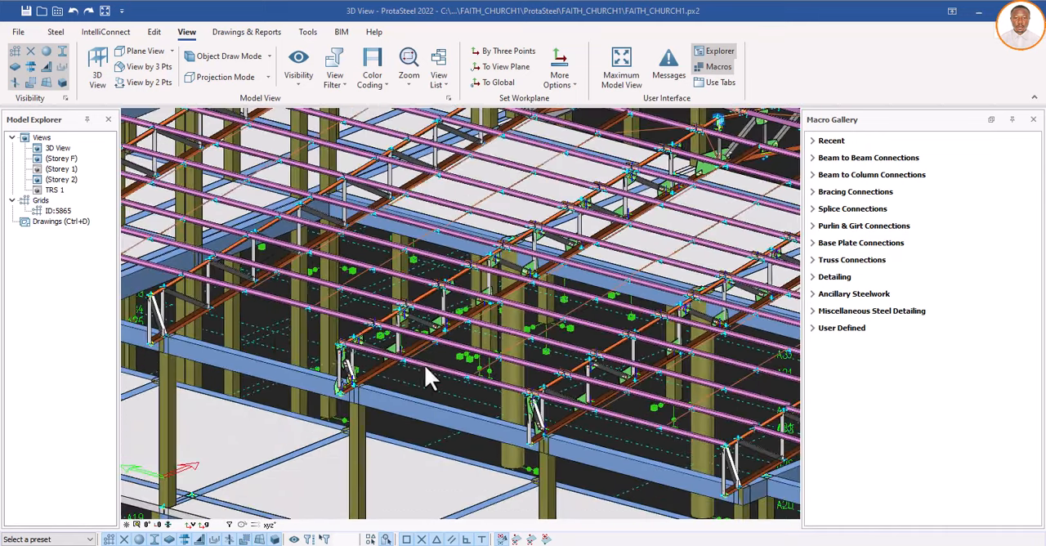
{"action": "scroll", "coordinate": [345, 383], "scroll_direction": "down", "scroll_amount": 3}
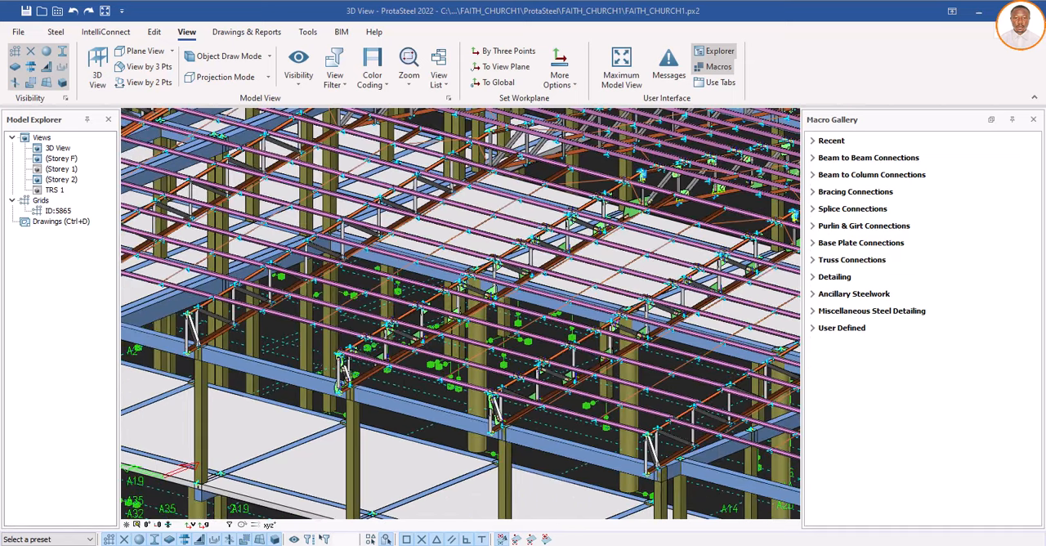
{"action": "scroll", "coordinate": [399, 364], "scroll_direction": "up", "scroll_amount": 1}
{"action": "scroll", "coordinate": [397, 366], "scroll_direction": "up", "scroll_amount": 3}
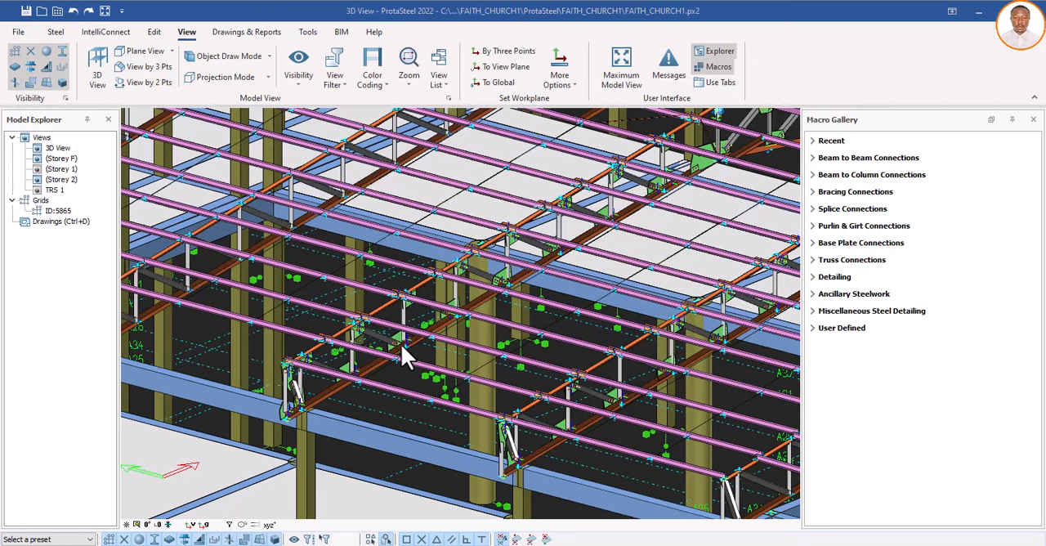
{"action": "scroll", "coordinate": [397, 339], "scroll_direction": "up", "scroll_amount": 2}
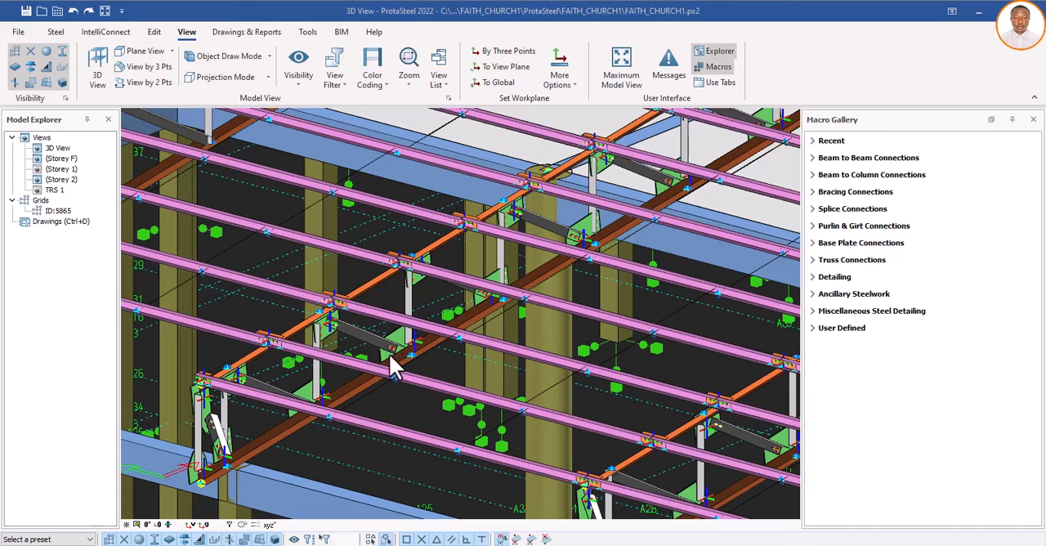
{"action": "scroll", "coordinate": [384, 363], "scroll_direction": "down", "scroll_amount": 1}
{"action": "scroll", "coordinate": [386, 362], "scroll_direction": "down", "scroll_amount": 1}
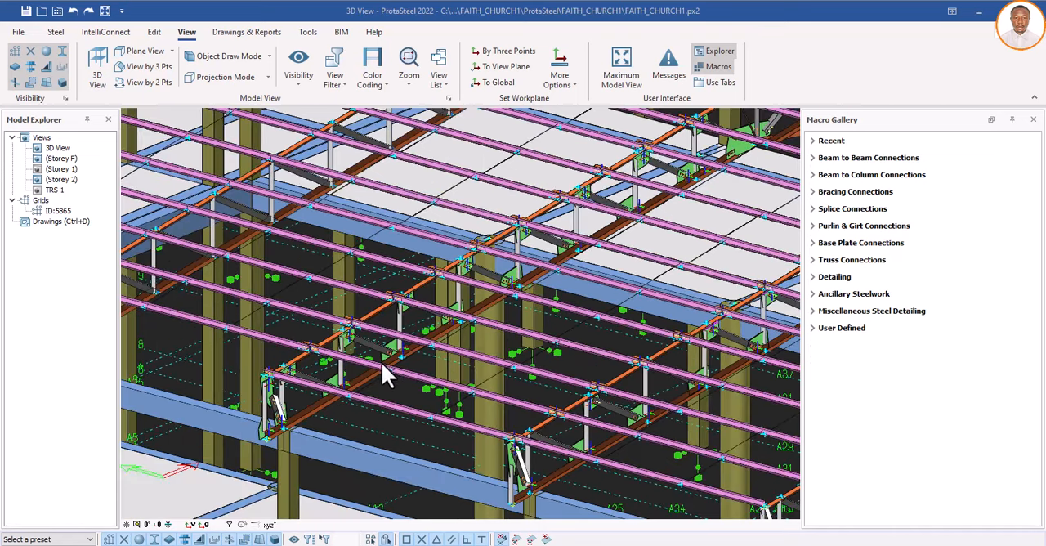
{"action": "scroll", "coordinate": [398, 359], "scroll_direction": "down", "scroll_amount": 1}
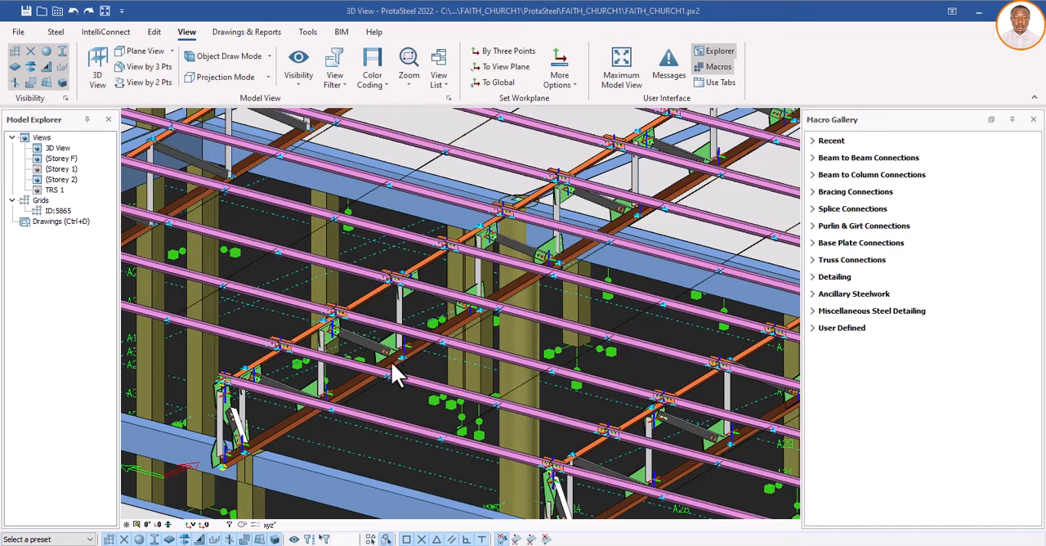
{"action": "scroll", "coordinate": [390, 360], "scroll_direction": "down", "scroll_amount": 1}
{"action": "scroll", "coordinate": [390, 360], "scroll_direction": "down", "scroll_amount": 4}
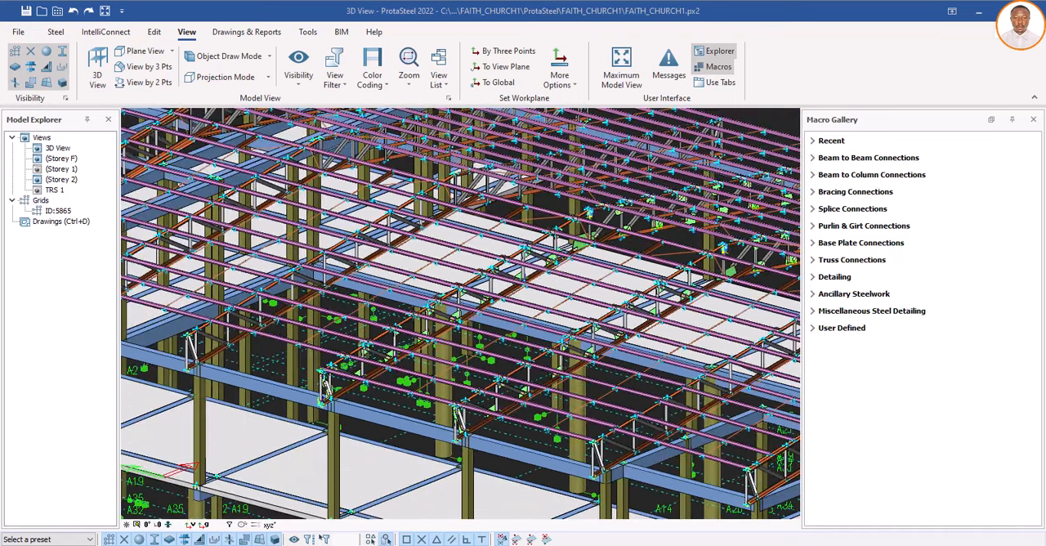
{"action": "scroll", "coordinate": [390, 361], "scroll_direction": "down", "scroll_amount": 1}
{"action": "scroll", "coordinate": [391, 377], "scroll_direction": "down", "scroll_amount": 1}
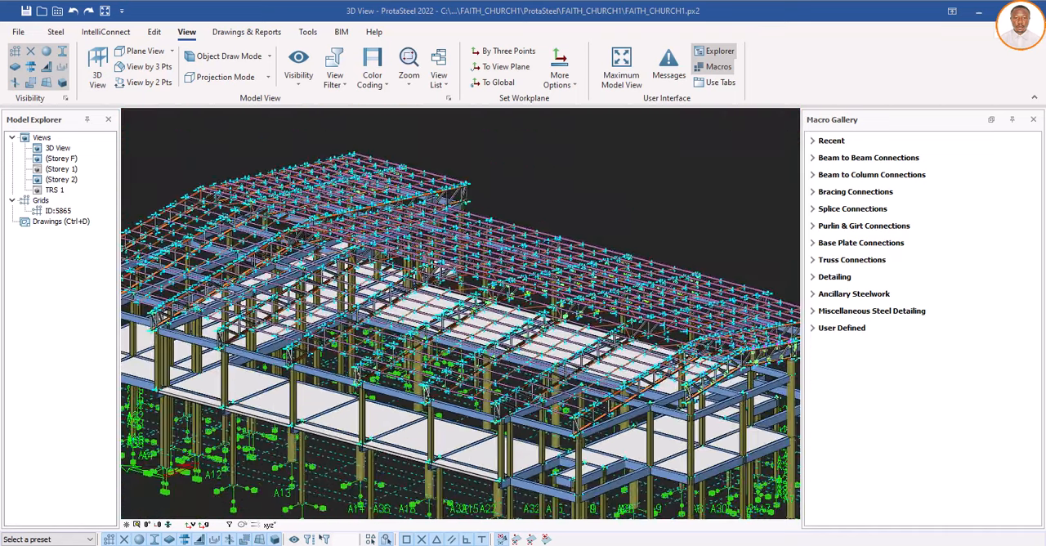
{"action": "scroll", "coordinate": [391, 378], "scroll_direction": "down", "scroll_amount": 1}
{"action": "scroll", "coordinate": [391, 378], "scroll_direction": "down", "scroll_amount": 1}
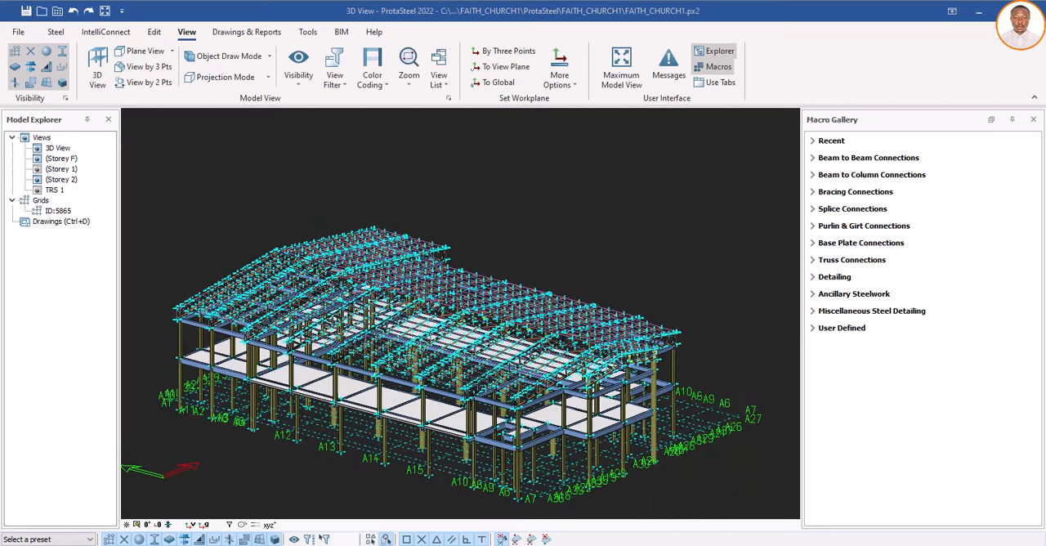
Step: Compare the detailed roof truss near the middle of the long edge with its neighbouring trusses and their purlins
{"action": "scroll", "coordinate": [391, 378], "scroll_direction": "up", "scroll_amount": 3}
{"action": "scroll", "coordinate": [442, 331], "scroll_direction": "up", "scroll_amount": 1}
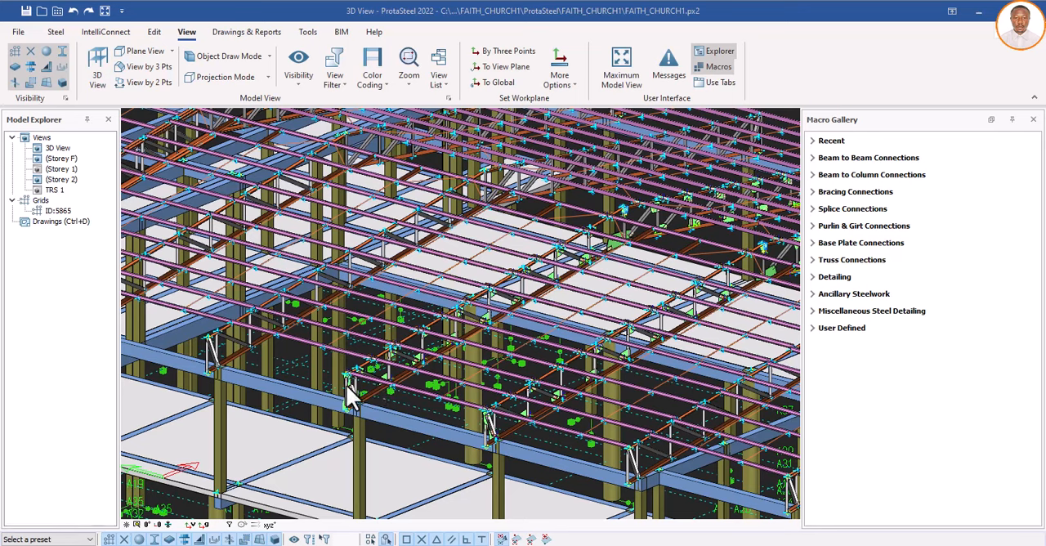
{"action": "scroll", "coordinate": [363, 375], "scroll_direction": "down", "scroll_amount": 1}
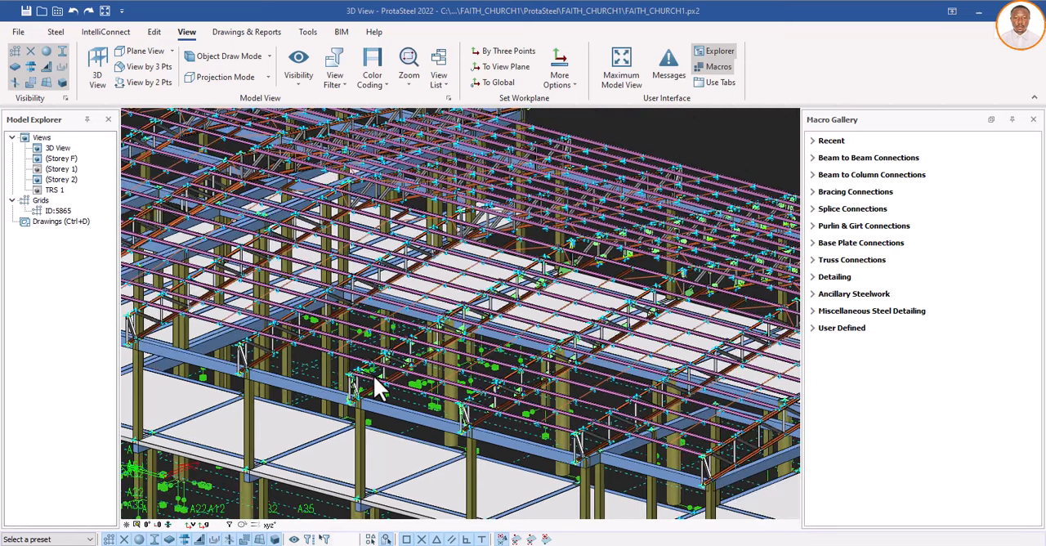
{"action": "scroll", "coordinate": [378, 373], "scroll_direction": "down", "scroll_amount": 1}
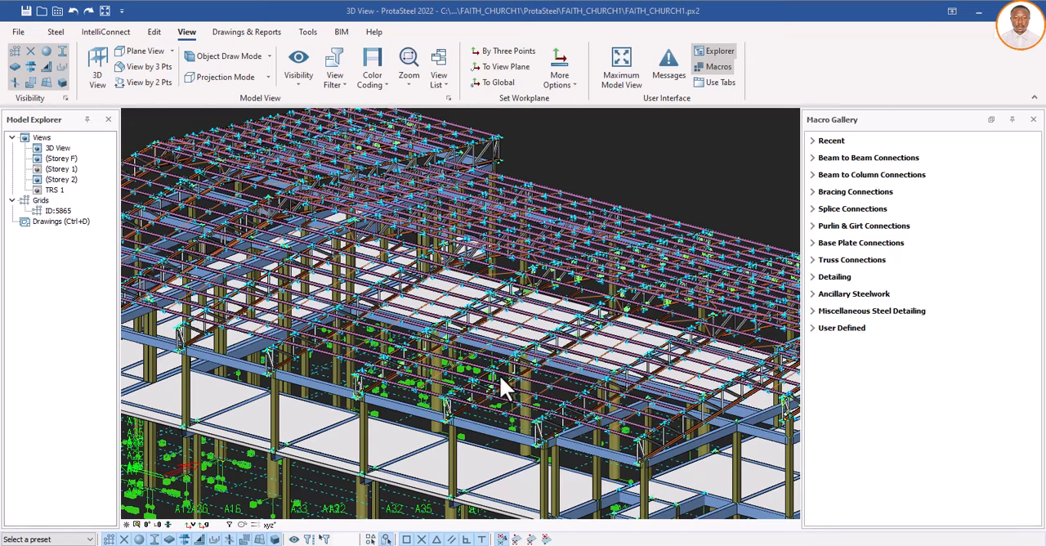
{"action": "scroll", "coordinate": [384, 368], "scroll_direction": "up", "scroll_amount": 3}
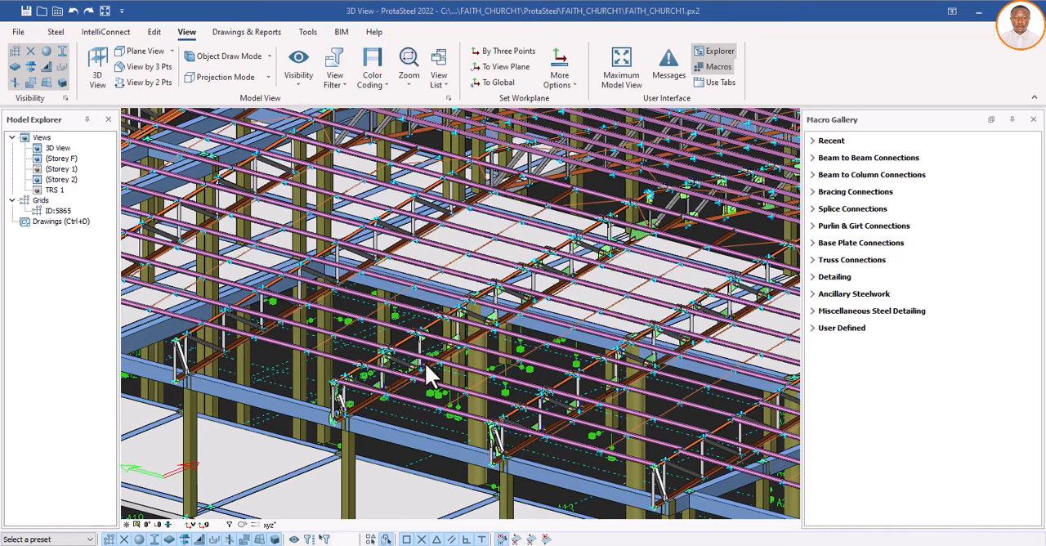
{"action": "scroll", "coordinate": [411, 368], "scroll_direction": "down", "scroll_amount": 2}
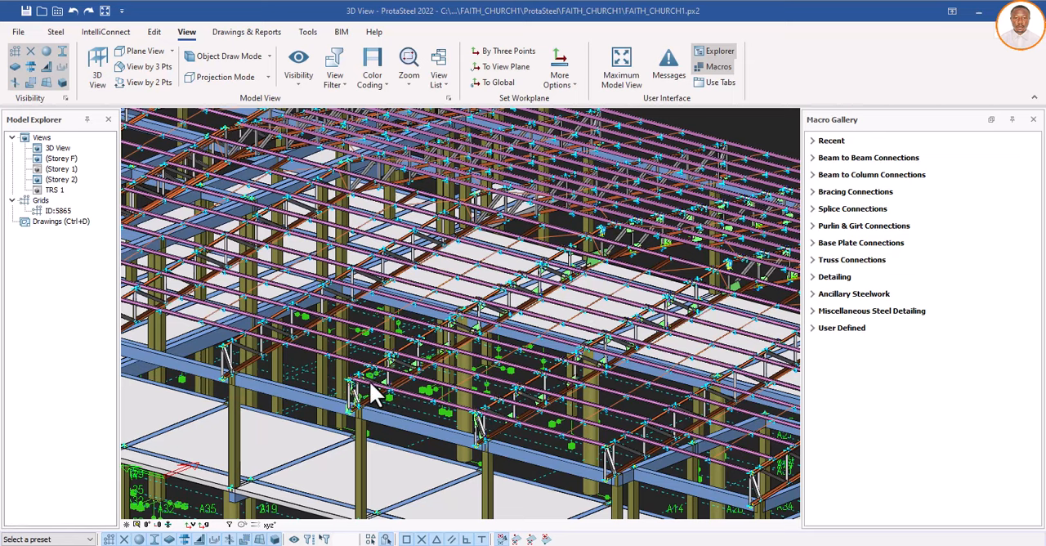
{"action": "scroll", "coordinate": [374, 384], "scroll_direction": "up", "scroll_amount": 3}
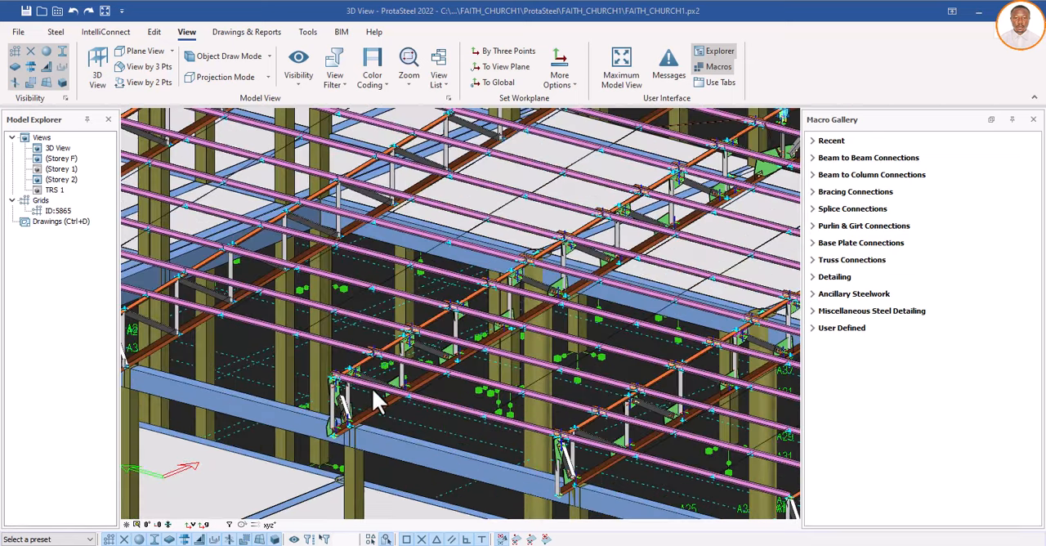
{"action": "scroll", "coordinate": [369, 397], "scroll_direction": "down", "scroll_amount": 2}
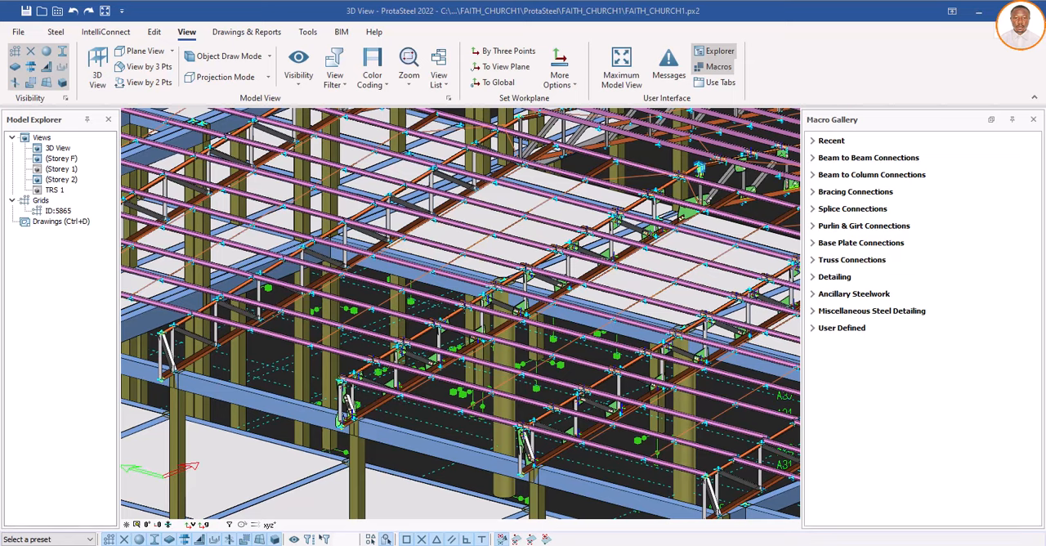
{"action": "scroll", "coordinate": [401, 397], "scroll_direction": "up", "scroll_amount": 4}
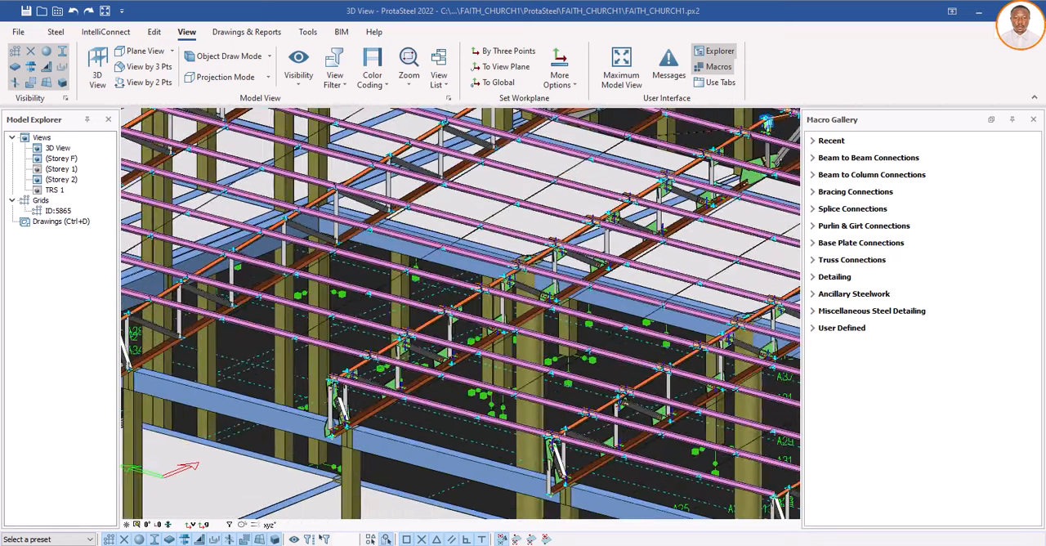
{"action": "scroll", "coordinate": [401, 396], "scroll_direction": "down", "scroll_amount": 4}
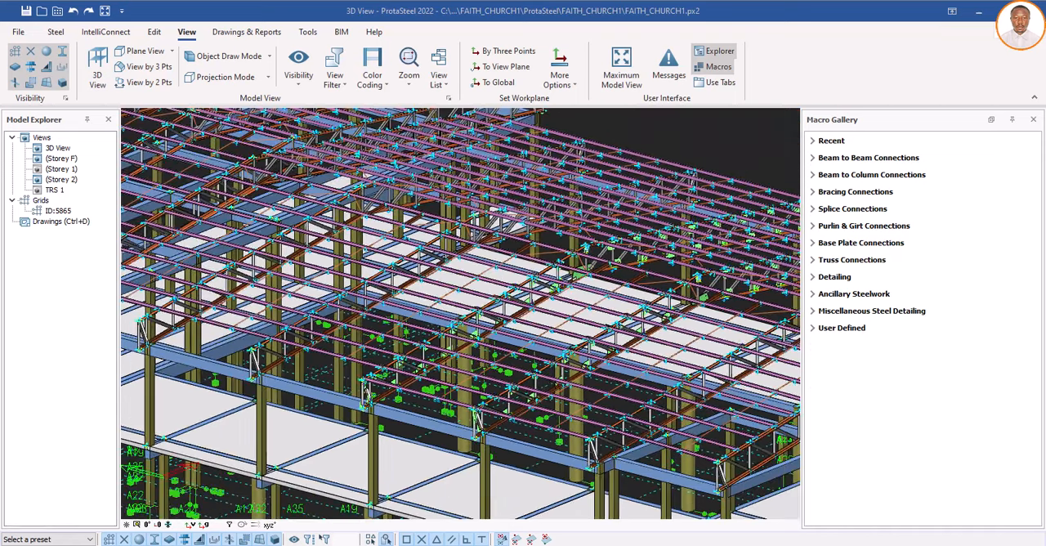
Step: Select the entire church model and perform part numbering on it with the existing numbering options
{"action": "scroll", "coordinate": [412, 390], "scroll_direction": "down", "scroll_amount": 2}
{"action": "scroll", "coordinate": [417, 412], "scroll_direction": "down", "scroll_amount": 3}
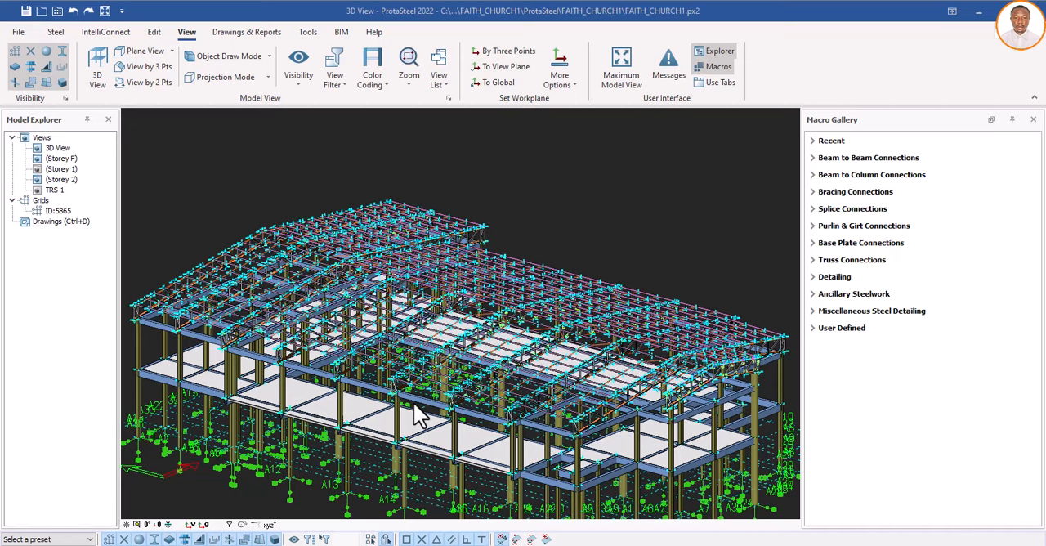
{"action": "scroll", "coordinate": [418, 408], "scroll_direction": "down", "scroll_amount": 3}
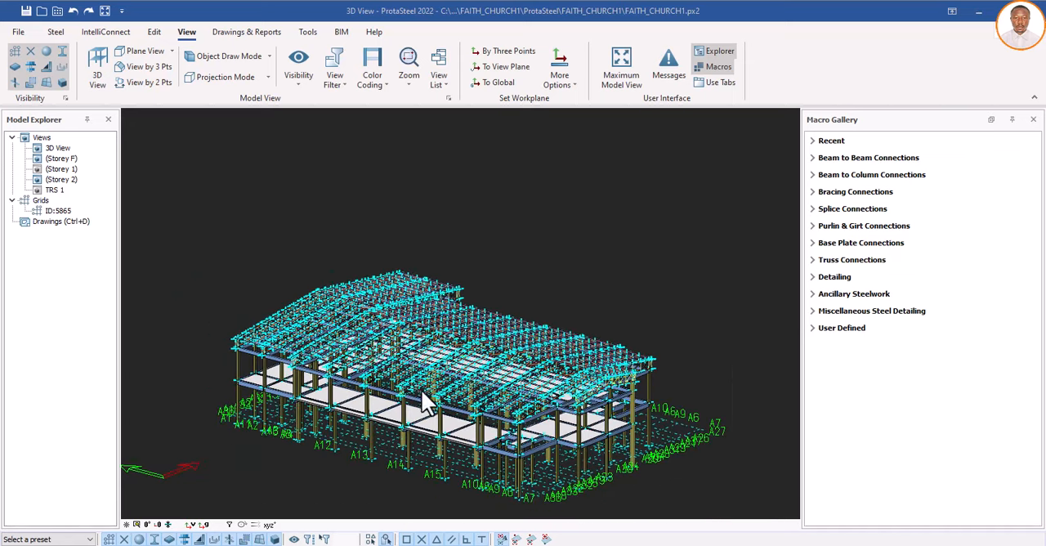
{"action": "left_click_drag", "start_coordinate": [211, 208], "coordinate": [716, 500]}
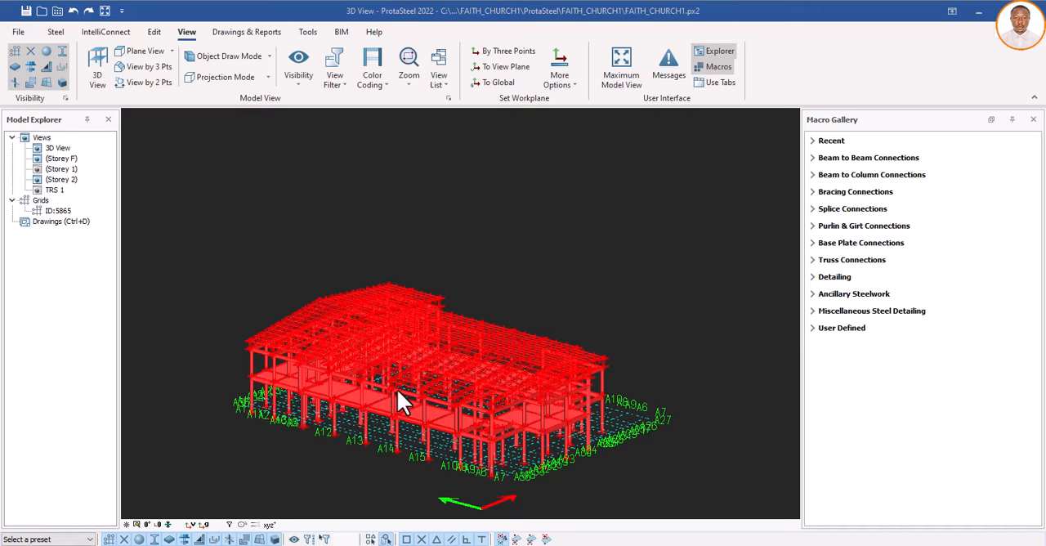
{"action": "left_click", "coordinate": [247, 33]}
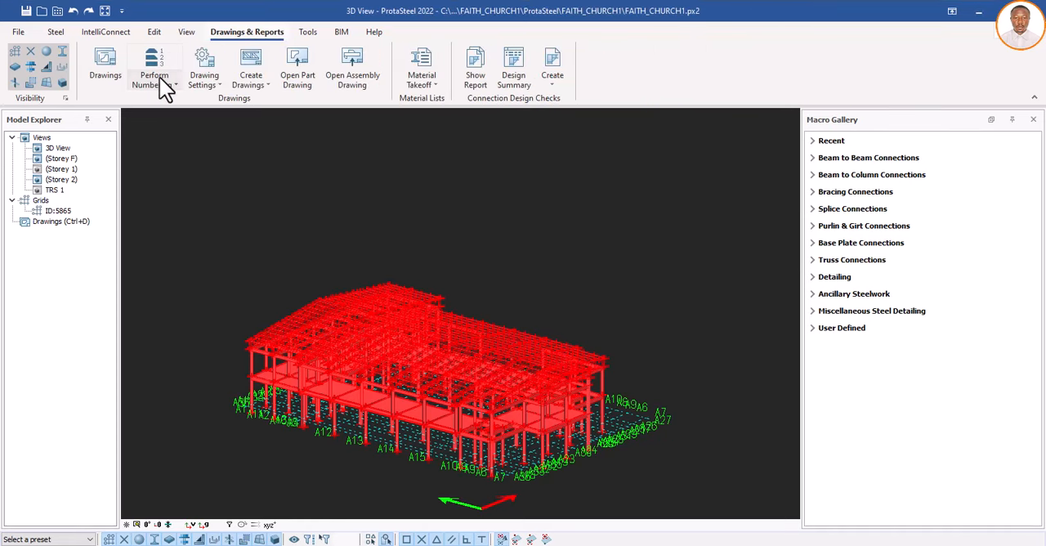
{"action": "left_click", "coordinate": [174, 82]}
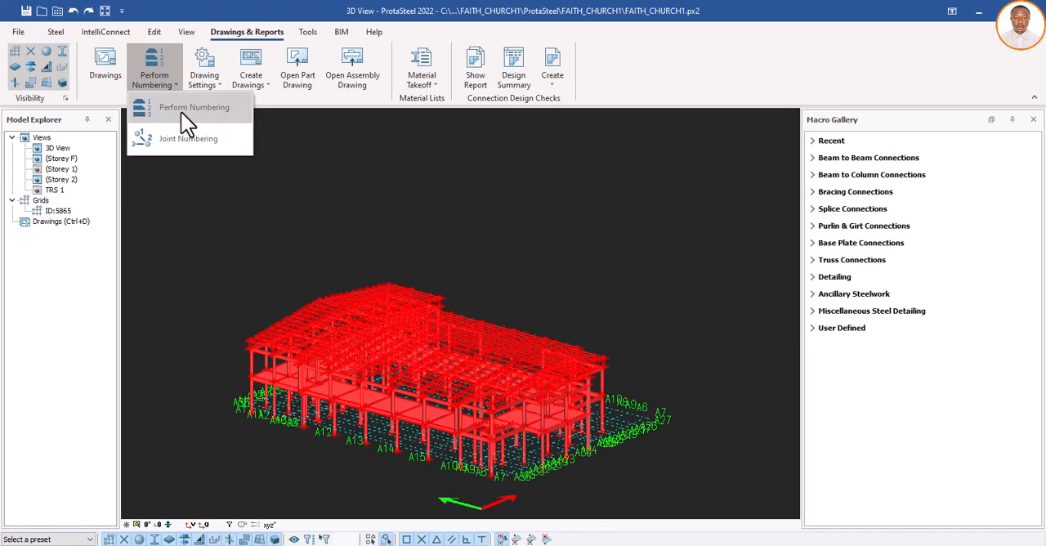
{"action": "left_click", "coordinate": [183, 111]}
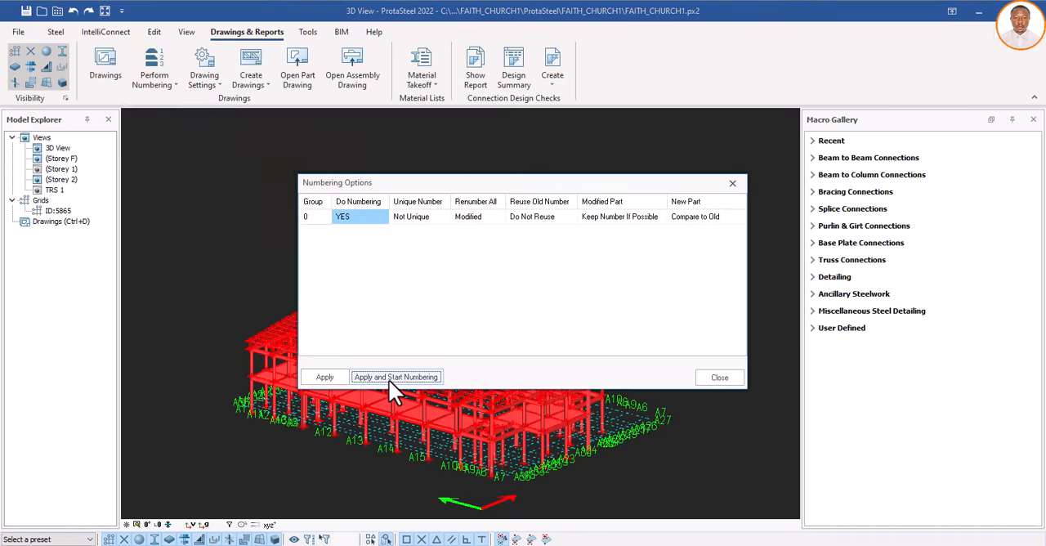
{"action": "left_click", "coordinate": [391, 378]}
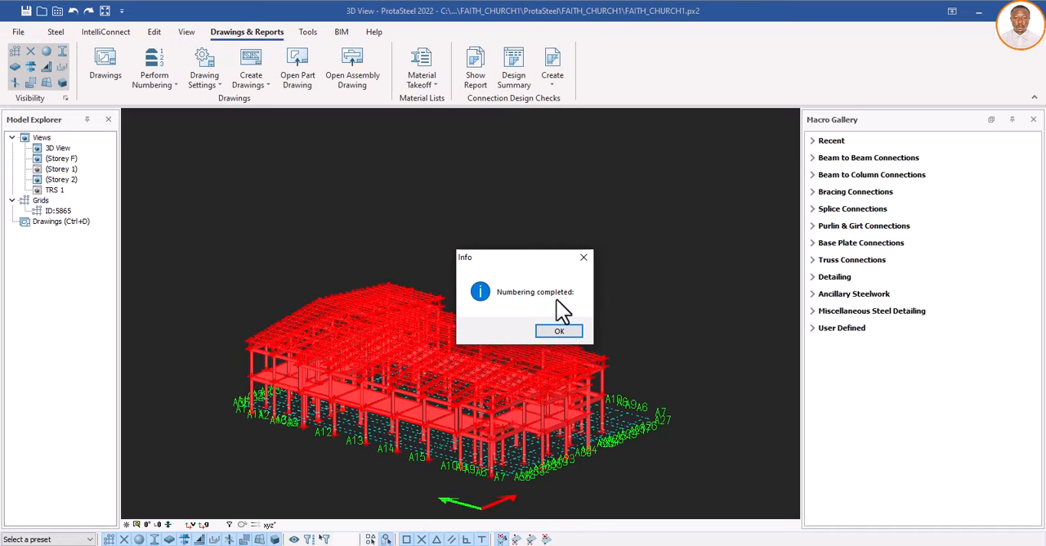
{"action": "left_click", "coordinate": [566, 330]}
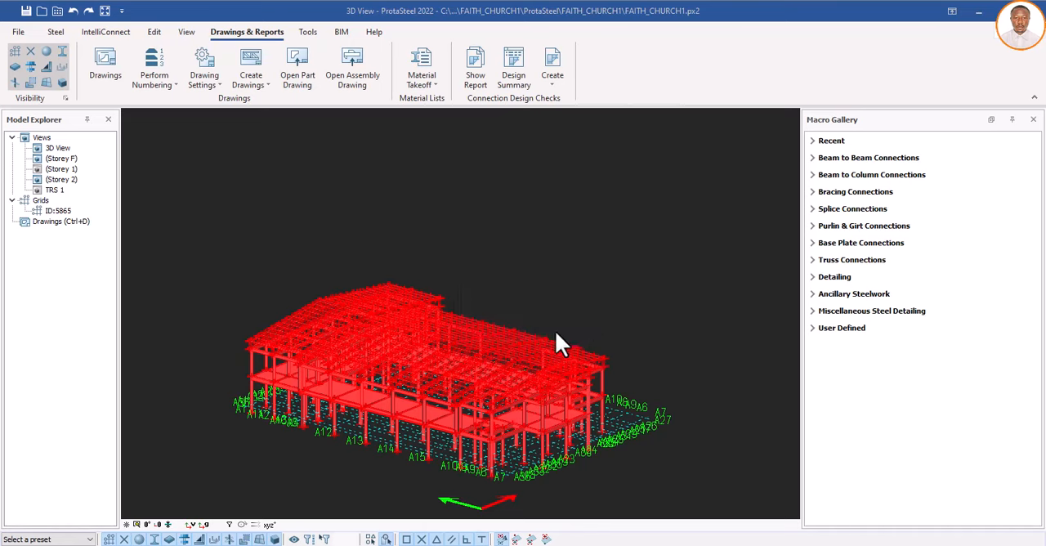
Step: Apply the numbering options, close them, and clear the selection of the church model
{"action": "left_click", "coordinate": [331, 377]}
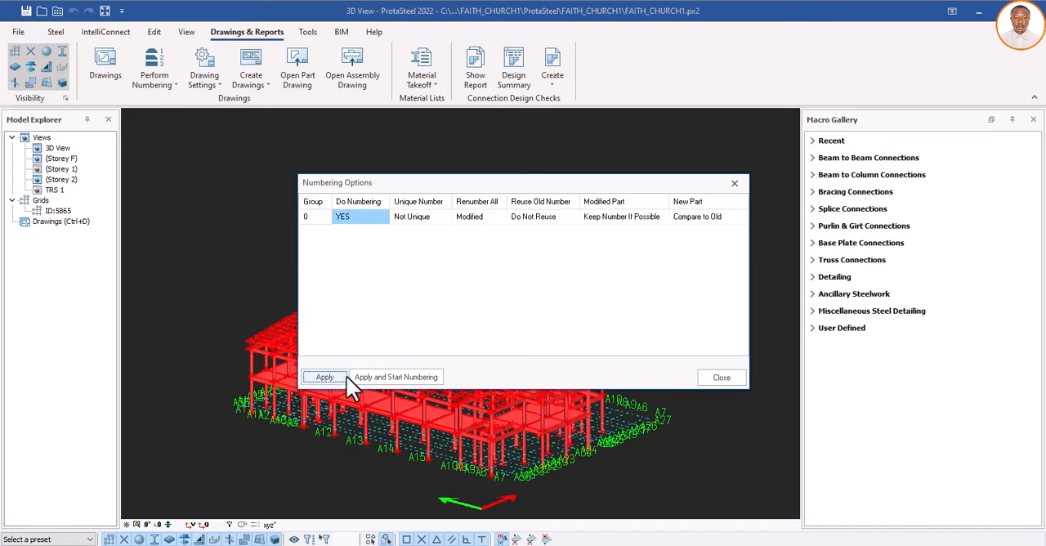
{"action": "left_click", "coordinate": [710, 377]}
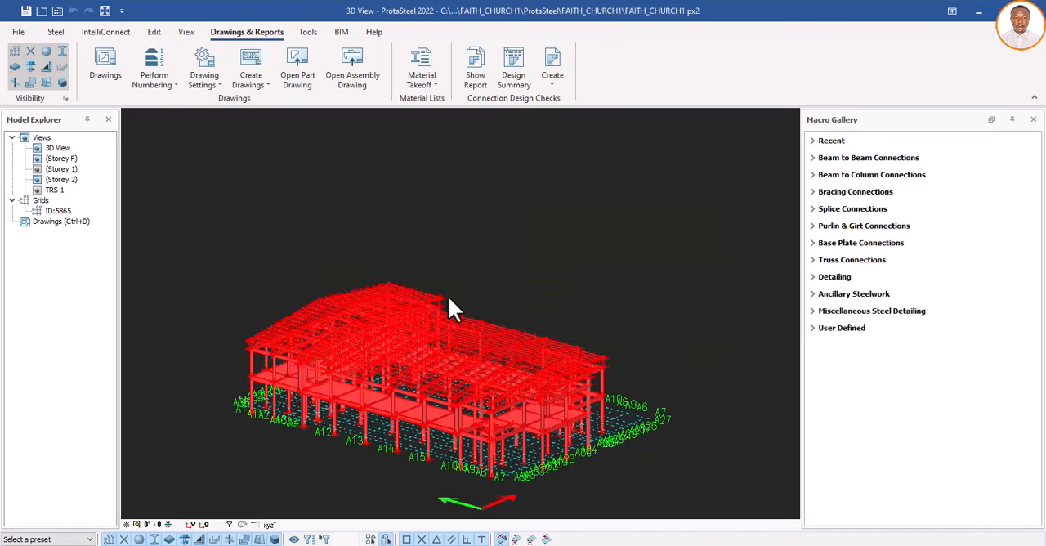
{"action": "left_click", "coordinate": [544, 247]}
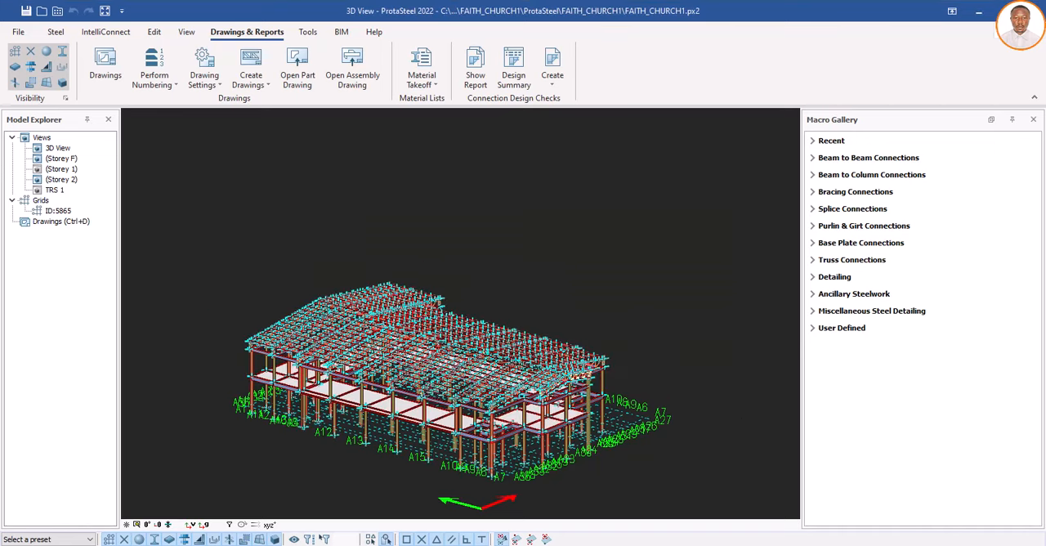
{"action": "scroll", "coordinate": [424, 379], "scroll_direction": "up", "scroll_amount": 5}
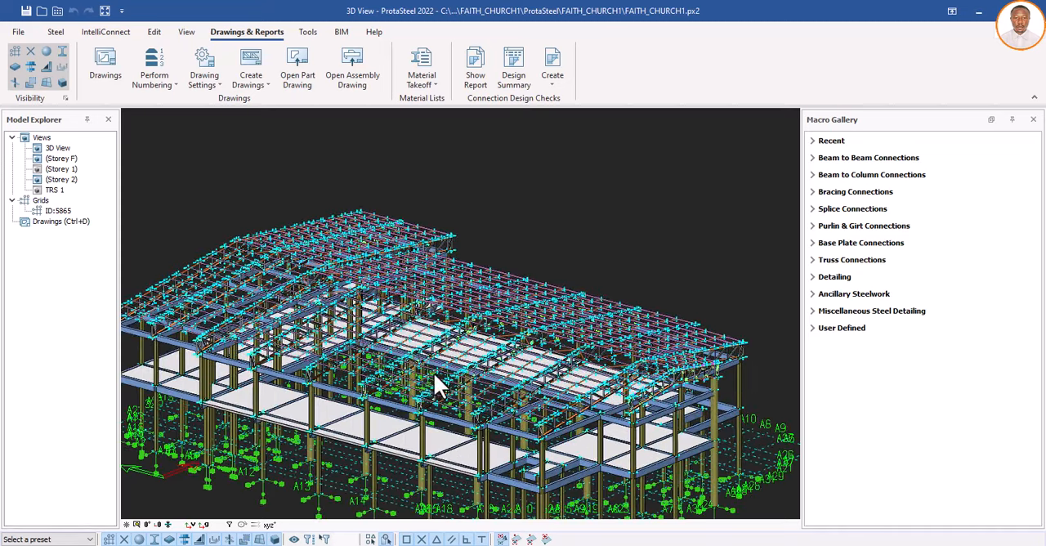
Step: Examine the roof trusses along the building's long edge and select the bottom chord of the detailed middle truss
{"action": "scroll", "coordinate": [358, 405], "scroll_direction": "up", "scroll_amount": 2}
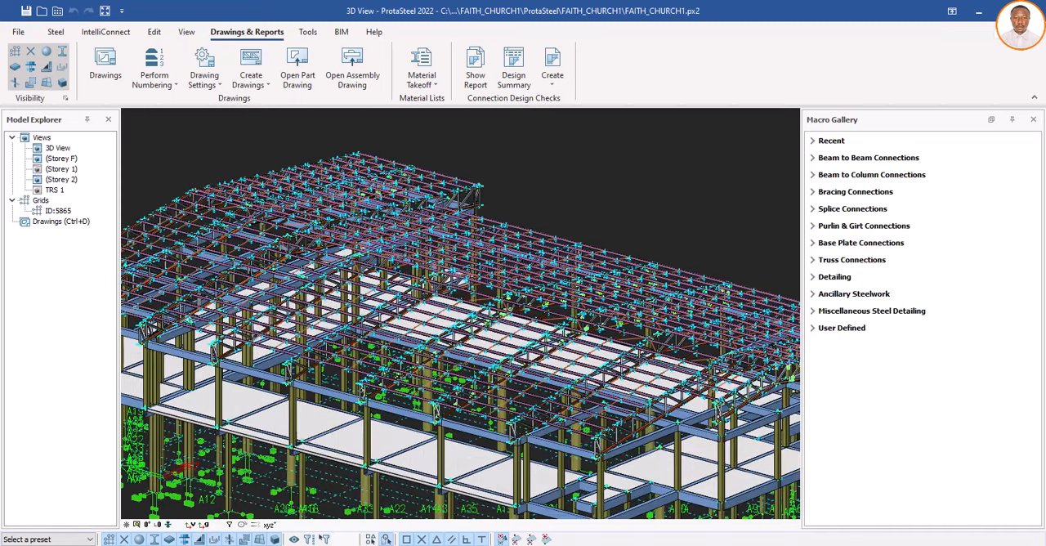
{"action": "scroll", "coordinate": [424, 331], "scroll_direction": "up", "scroll_amount": 2}
{"action": "scroll", "coordinate": [397, 367], "scroll_direction": "down", "scroll_amount": 2}
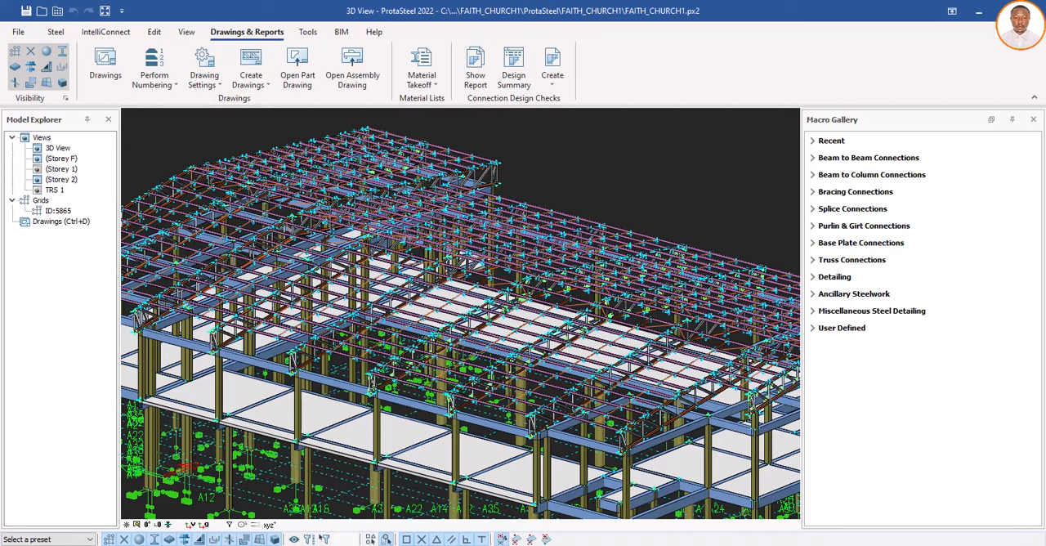
{"action": "scroll", "coordinate": [364, 384], "scroll_direction": "up", "scroll_amount": 4}
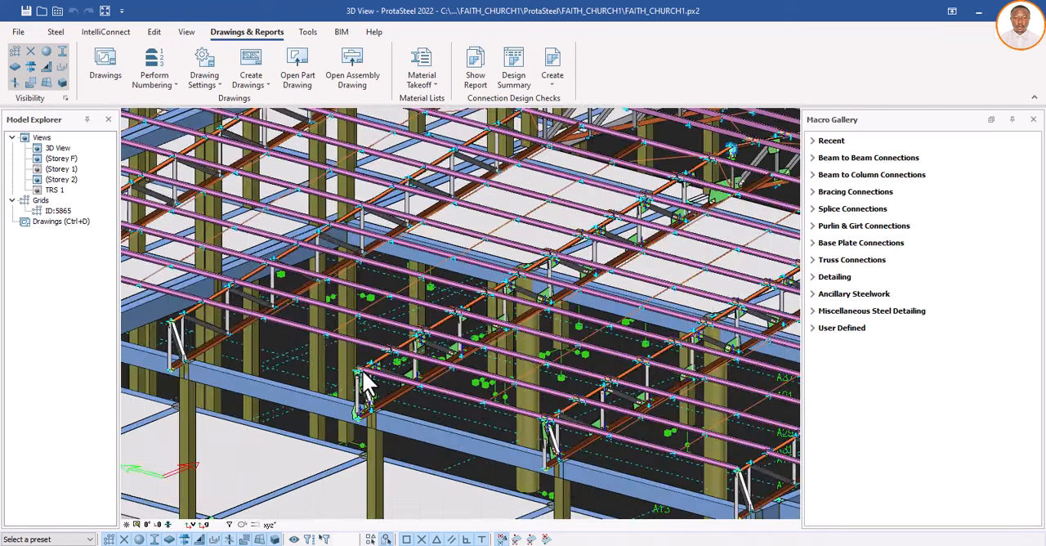
{"action": "scroll", "coordinate": [364, 386], "scroll_direction": "down", "scroll_amount": 4}
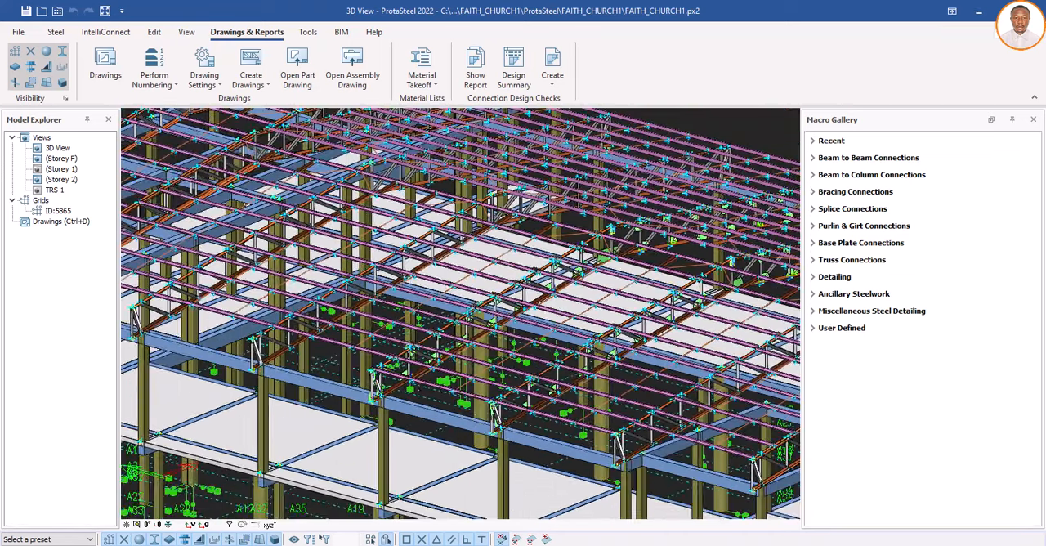
{"action": "scroll", "coordinate": [404, 374], "scroll_direction": "up", "scroll_amount": 5}
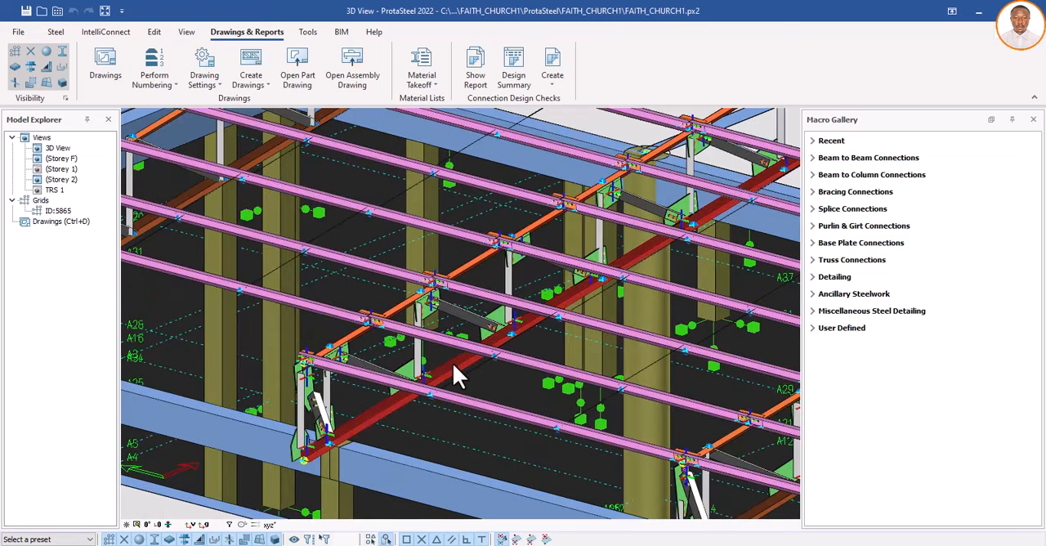
{"action": "scroll", "coordinate": [350, 362], "scroll_direction": "down", "scroll_amount": 2}
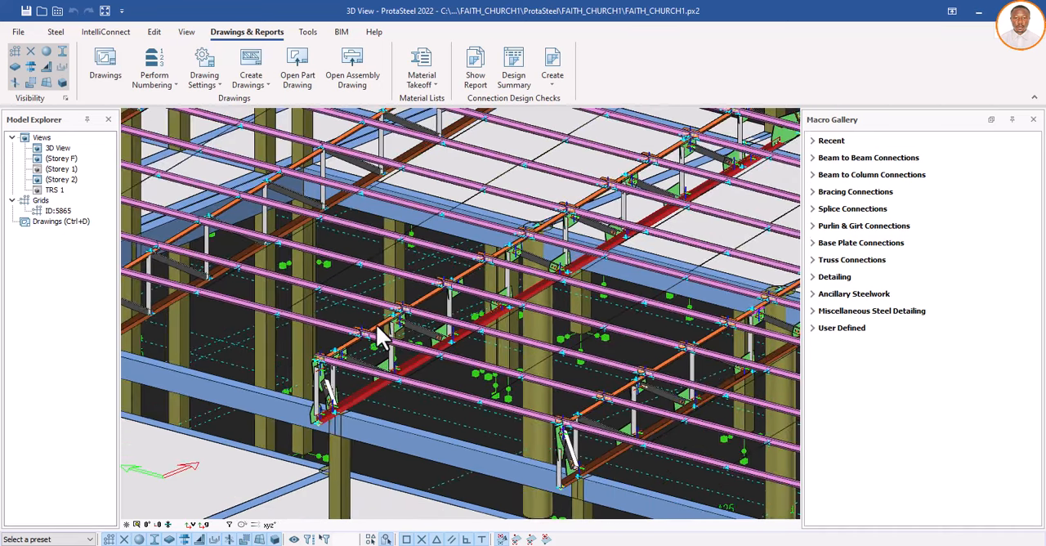
{"action": "scroll", "coordinate": [374, 327], "scroll_direction": "down", "scroll_amount": 1}
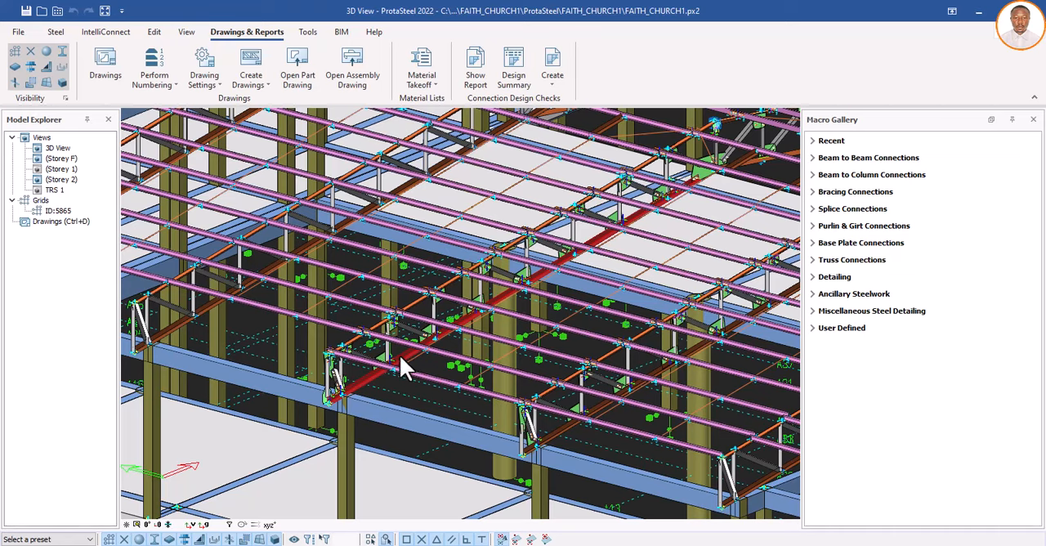
{"action": "scroll", "coordinate": [382, 352], "scroll_direction": "down", "scroll_amount": 3}
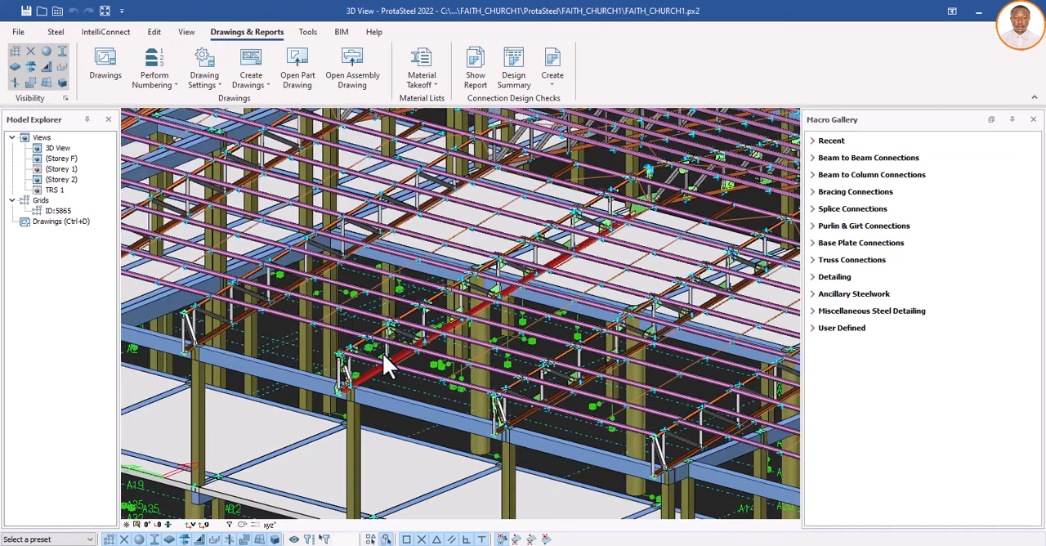
{"action": "scroll", "coordinate": [523, 450], "scroll_direction": "down", "scroll_amount": 2}
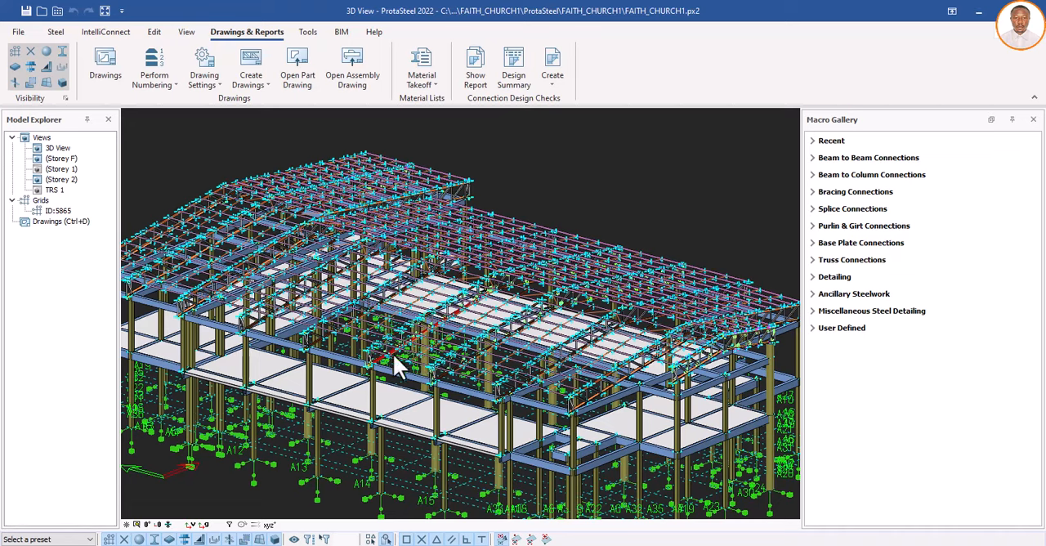
Step: Select the whole assembly of the detailed middle truss's bottom chord and show only that assembly in the 3D view
{"action": "scroll", "coordinate": [367, 362], "scroll_direction": "up", "scroll_amount": 5}
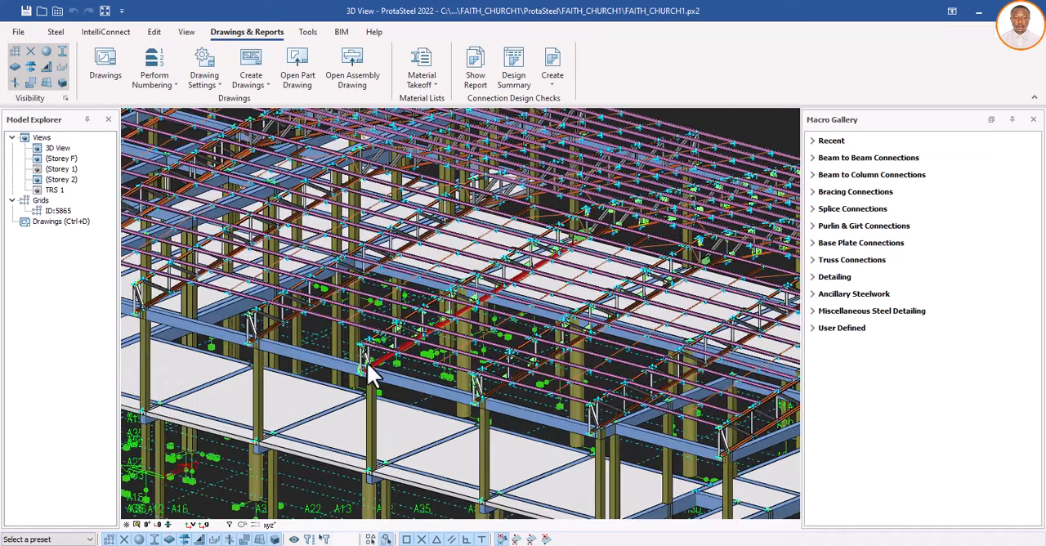
{"action": "scroll", "coordinate": [368, 363], "scroll_direction": "up", "scroll_amount": 3}
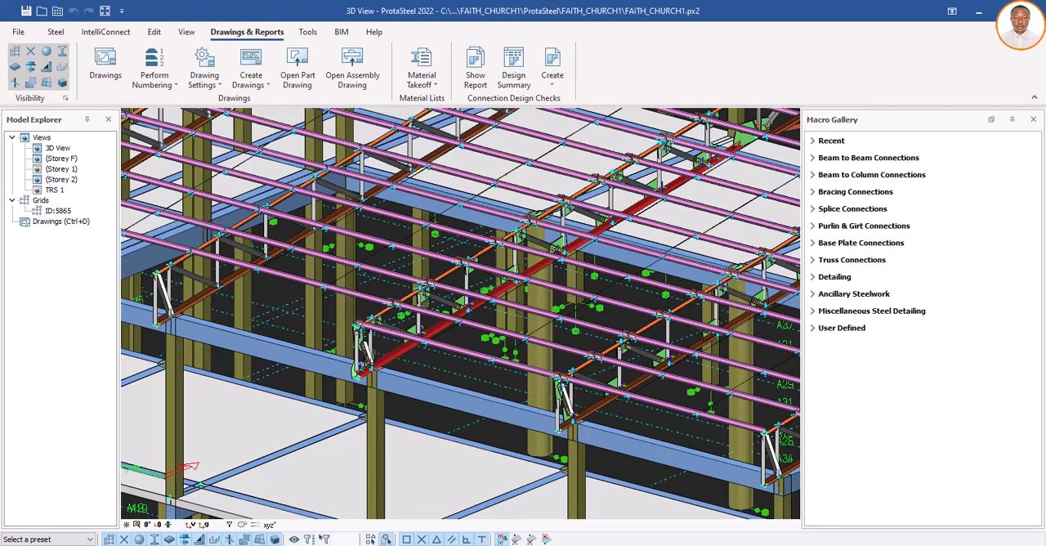
{"action": "scroll", "coordinate": [405, 352], "scroll_direction": "up", "scroll_amount": 3}
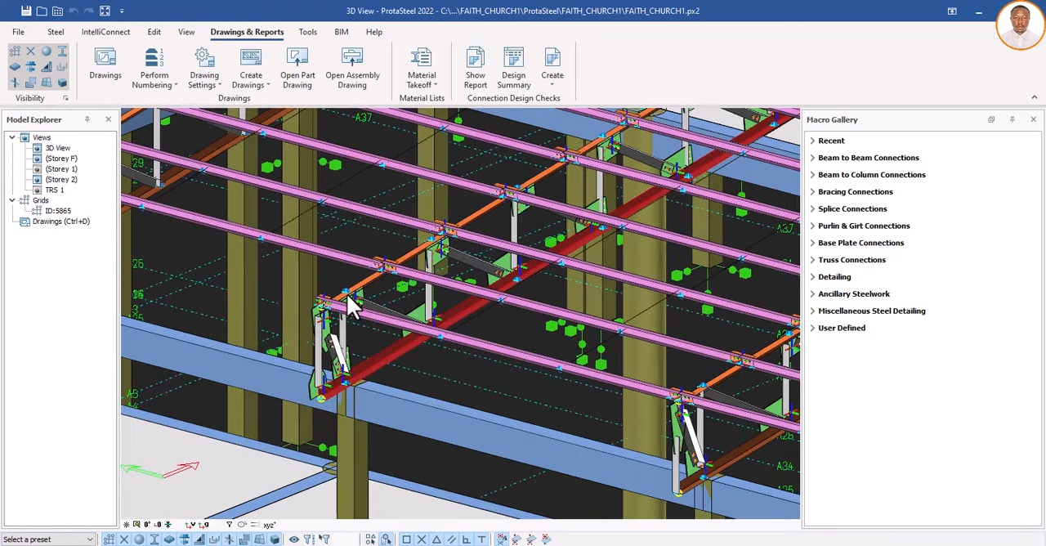
{"action": "scroll", "coordinate": [363, 306], "scroll_direction": "down", "scroll_amount": 1}
{"action": "scroll", "coordinate": [384, 339], "scroll_direction": "down", "scroll_amount": 2}
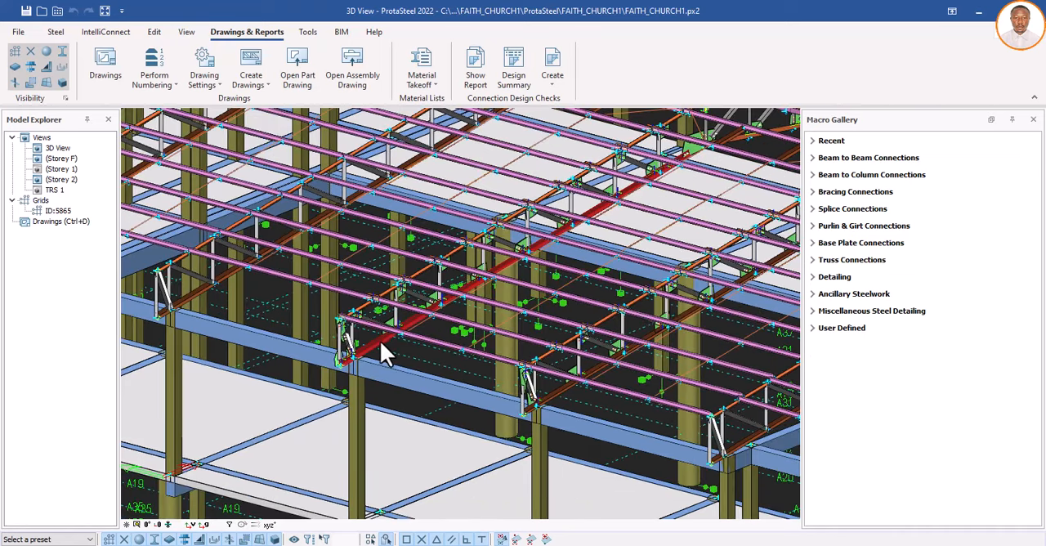
{"action": "scroll", "coordinate": [381, 341], "scroll_direction": "up", "scroll_amount": 1}
{"action": "right_click", "coordinate": [378, 337]}
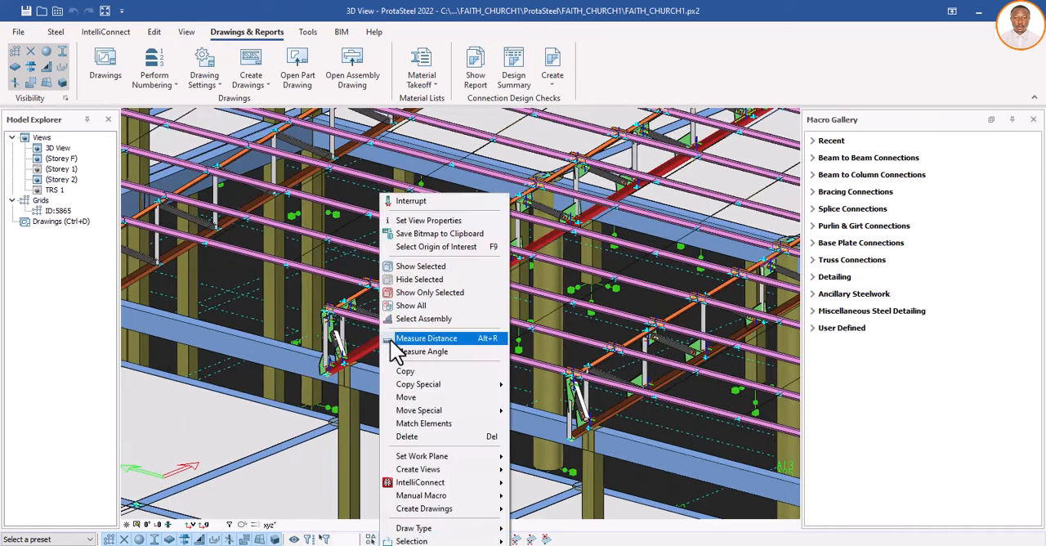
{"action": "left_click", "coordinate": [423, 321]}
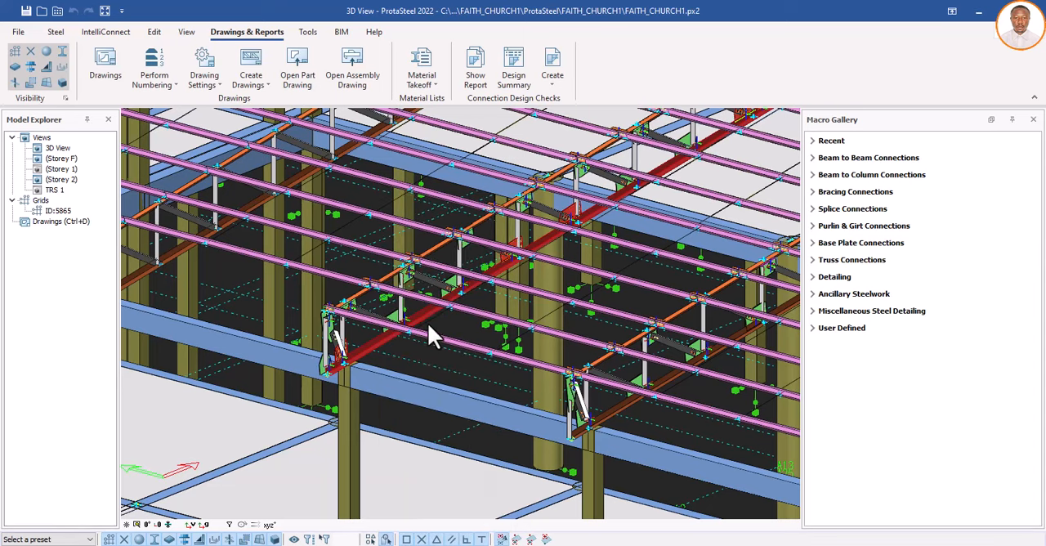
{"action": "right_click", "coordinate": [430, 328]}
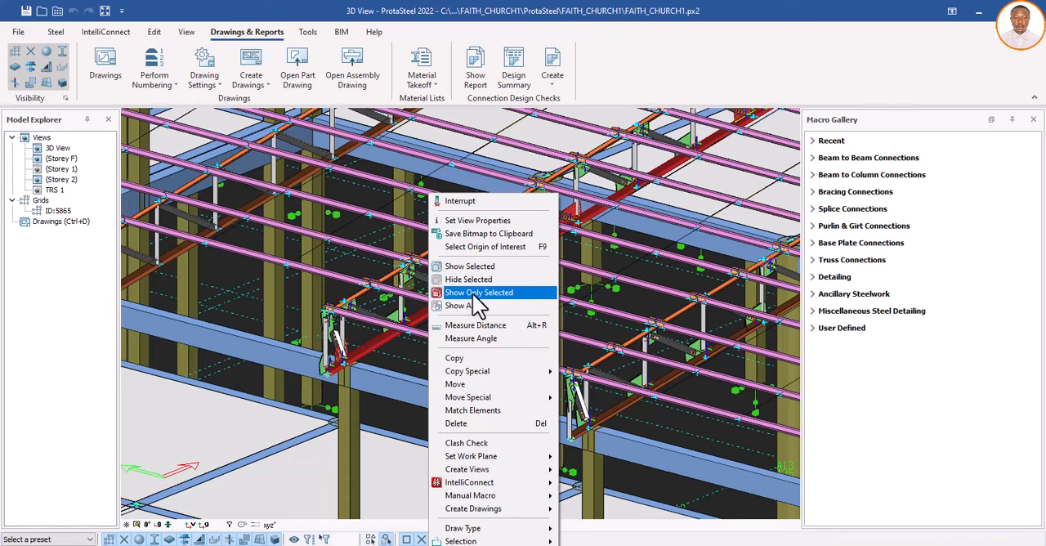
{"action": "left_click", "coordinate": [479, 293]}
Step: Examine the gusset plates and bolt holes along the isolated bottom chord assembly, and show the whole church model again
{"action": "scroll", "coordinate": [361, 342], "scroll_direction": "down", "scroll_amount": 1}
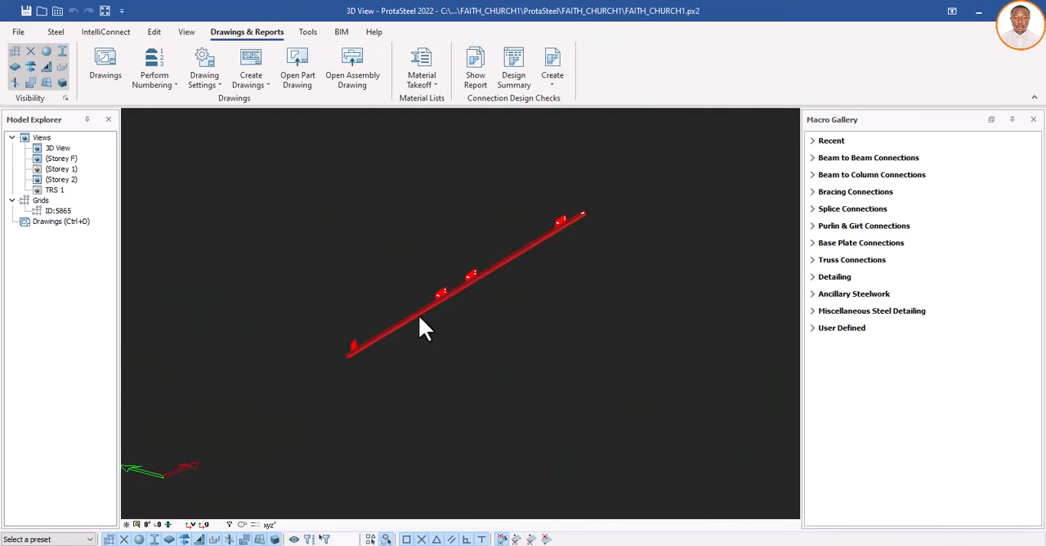
{"action": "scroll", "coordinate": [467, 279], "scroll_direction": "up", "scroll_amount": 3}
{"action": "scroll", "coordinate": [572, 228], "scroll_direction": "up", "scroll_amount": 1}
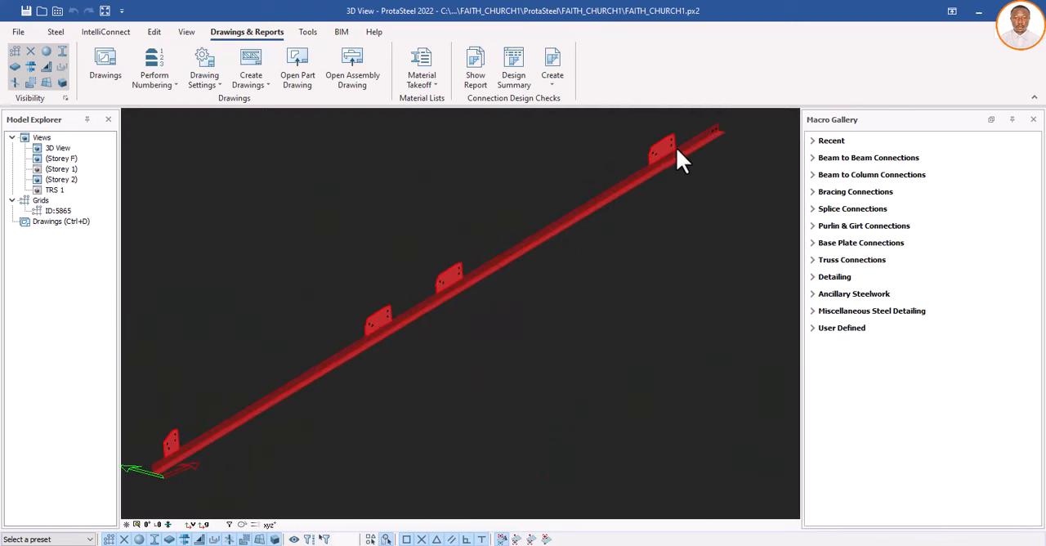
{"action": "scroll", "coordinate": [646, 176], "scroll_direction": "down", "scroll_amount": 2}
{"action": "scroll", "coordinate": [482, 274], "scroll_direction": "up", "scroll_amount": 3}
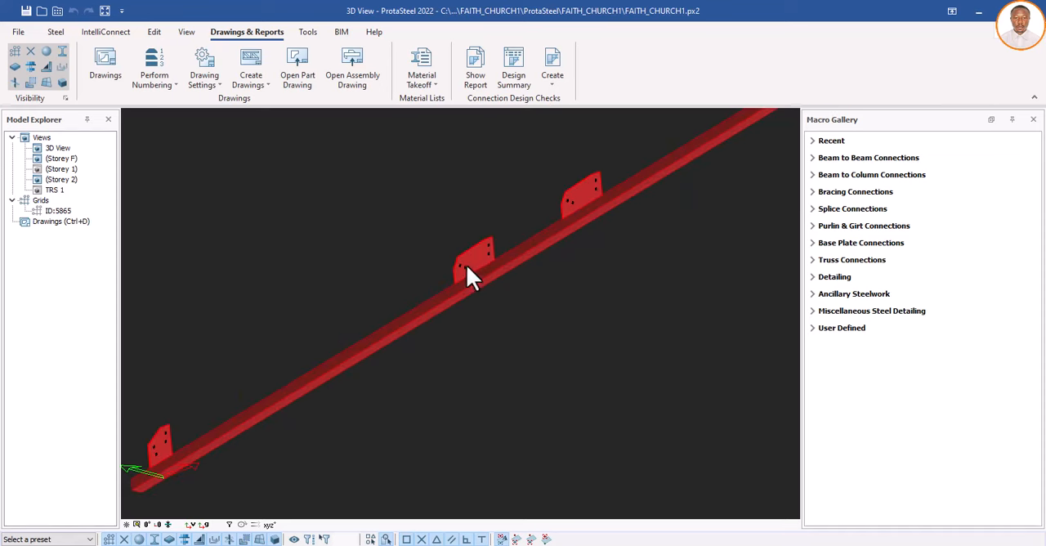
{"action": "scroll", "coordinate": [399, 323], "scroll_direction": "down", "scroll_amount": 2}
{"action": "scroll", "coordinate": [447, 292], "scroll_direction": "up", "scroll_amount": 3}
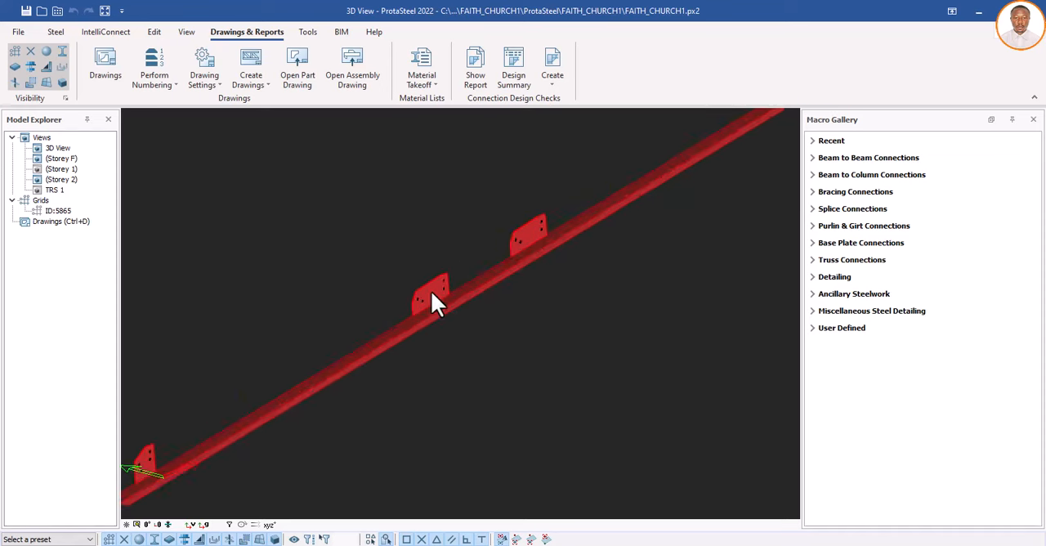
{"action": "scroll", "coordinate": [440, 296], "scroll_direction": "down", "scroll_amount": 2}
{"action": "scroll", "coordinate": [360, 327], "scroll_direction": "down", "scroll_amount": 3}
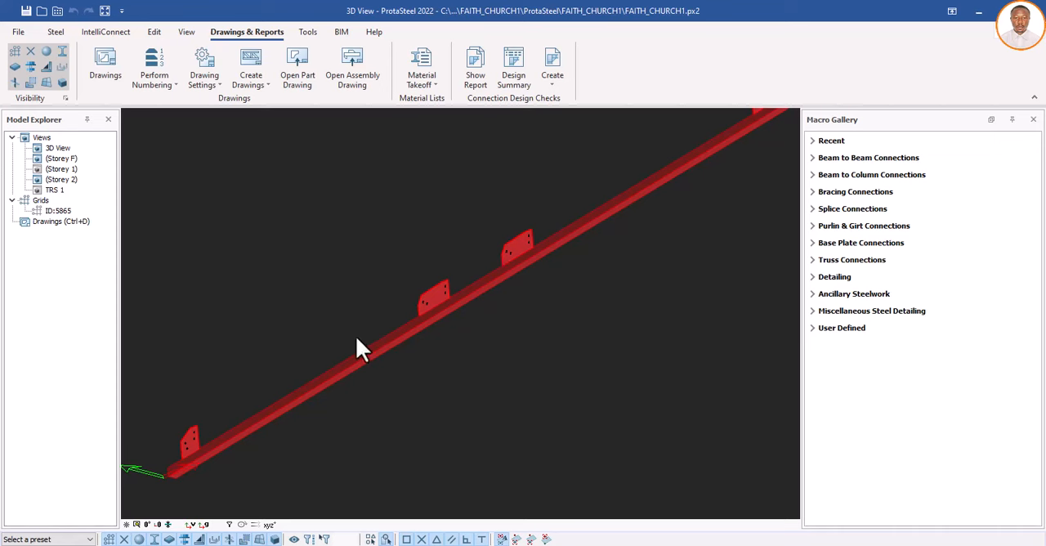
{"action": "scroll", "coordinate": [631, 205], "scroll_direction": "up", "scroll_amount": 3}
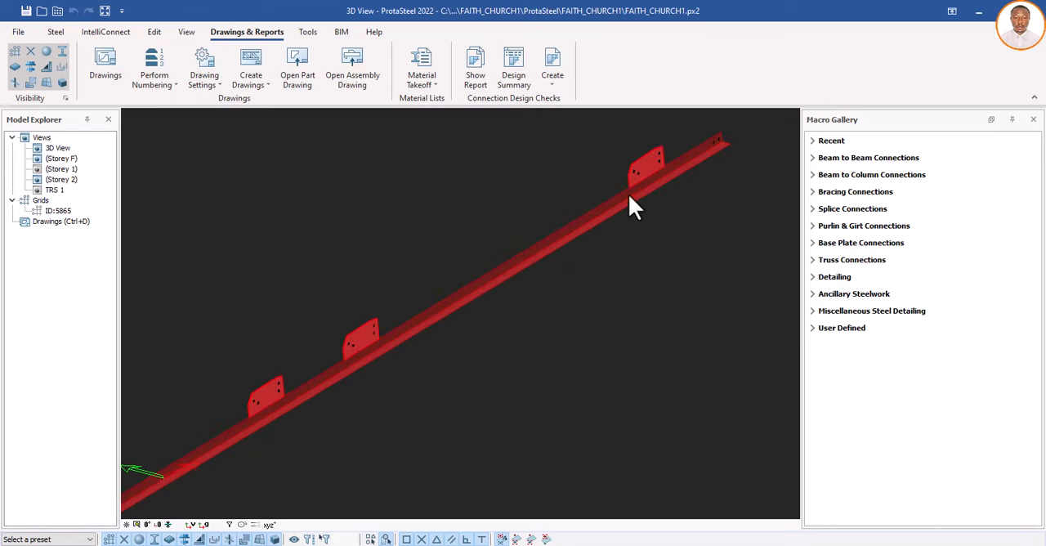
{"action": "scroll", "coordinate": [637, 196], "scroll_direction": "down", "scroll_amount": 4}
{"action": "scroll", "coordinate": [488, 293], "scroll_direction": "down", "scroll_amount": 2}
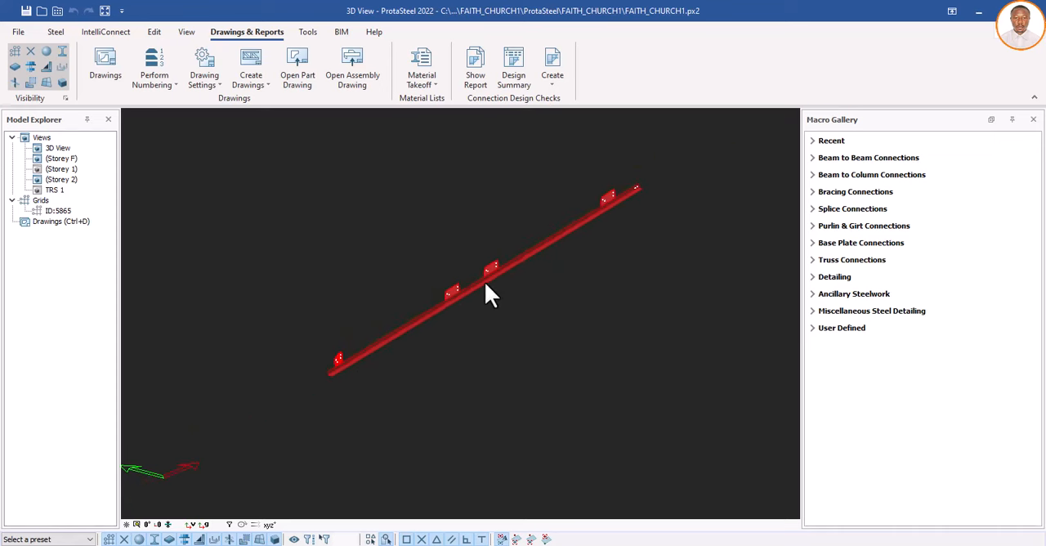
{"action": "scroll", "coordinate": [505, 295], "scroll_direction": "up", "scroll_amount": 3}
{"action": "right_click", "coordinate": [504, 283]}
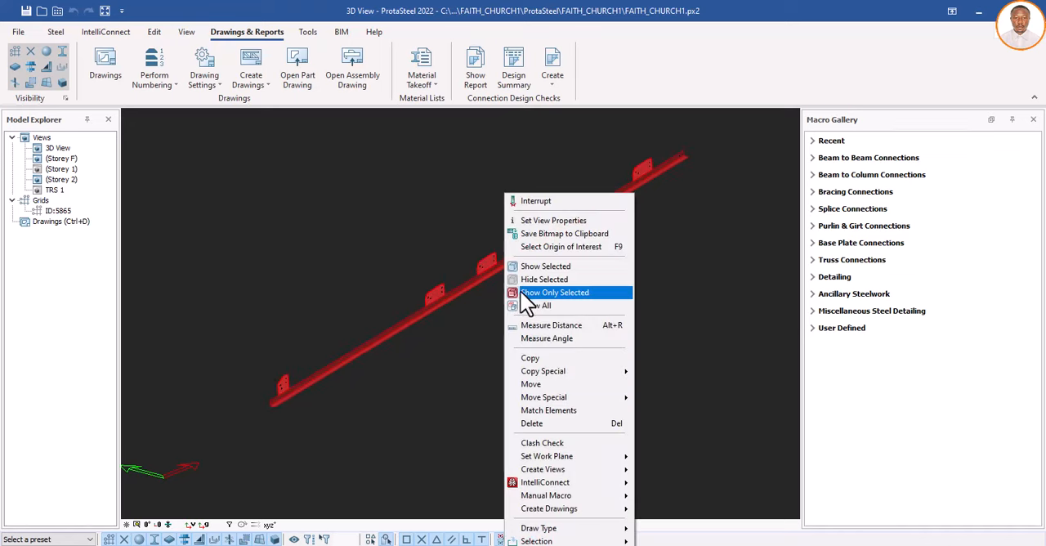
{"action": "left_click", "coordinate": [532, 303]}
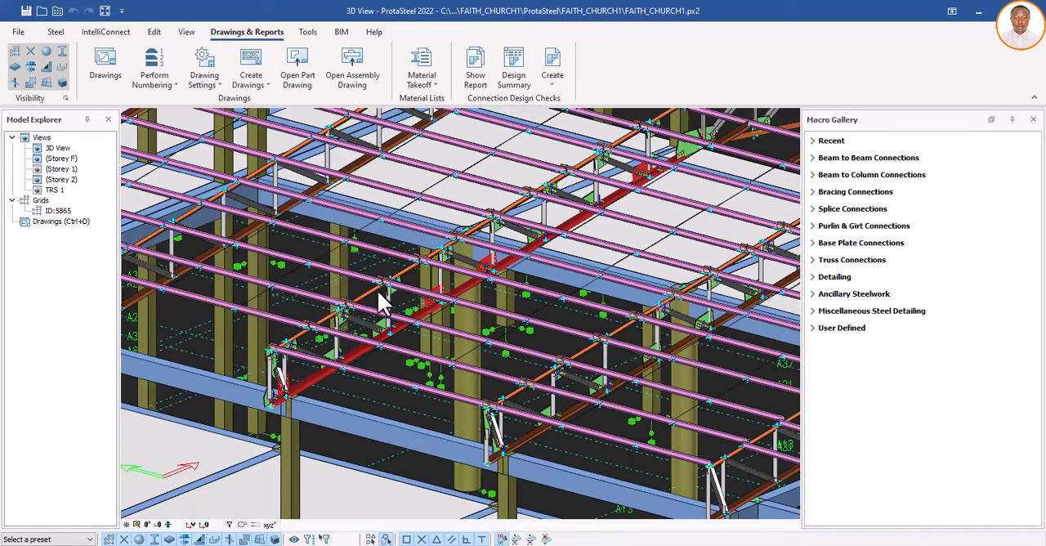
Step: Select the whole assembly of the same truss's top chord and show only that assembly in the 3D view
{"action": "scroll", "coordinate": [372, 293], "scroll_direction": "up", "scroll_amount": 3}
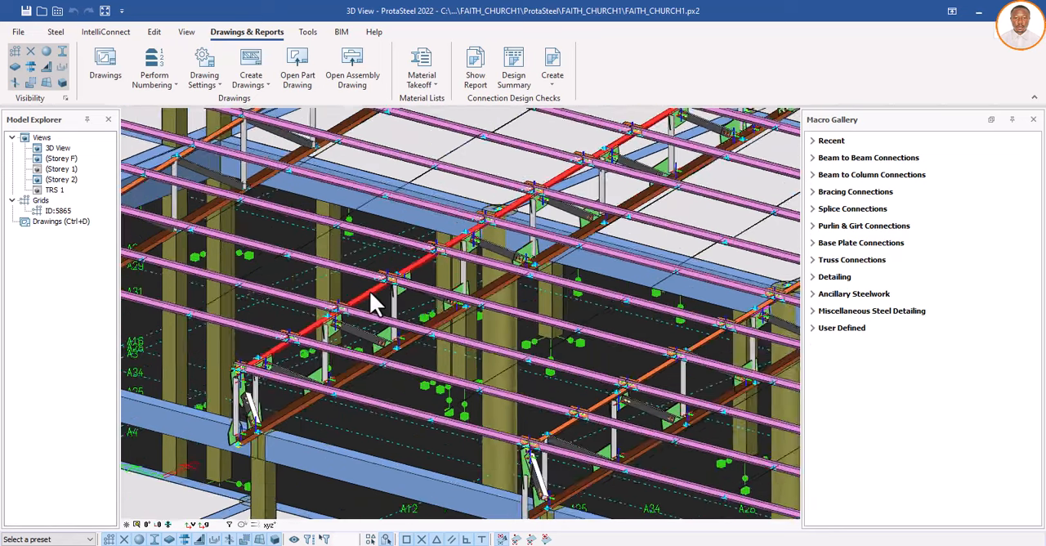
{"action": "right_click", "coordinate": [370, 290]}
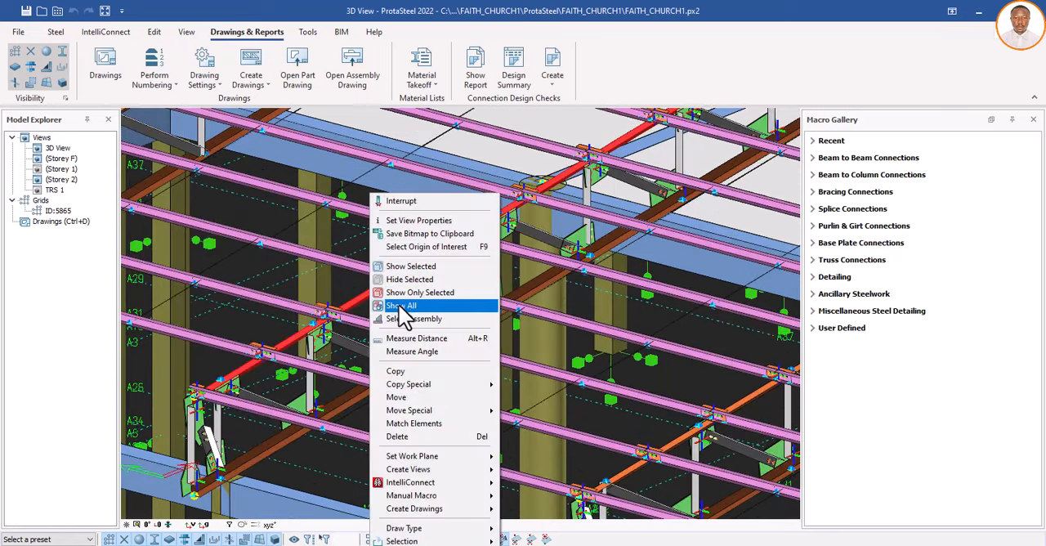
{"action": "left_click", "coordinate": [405, 318]}
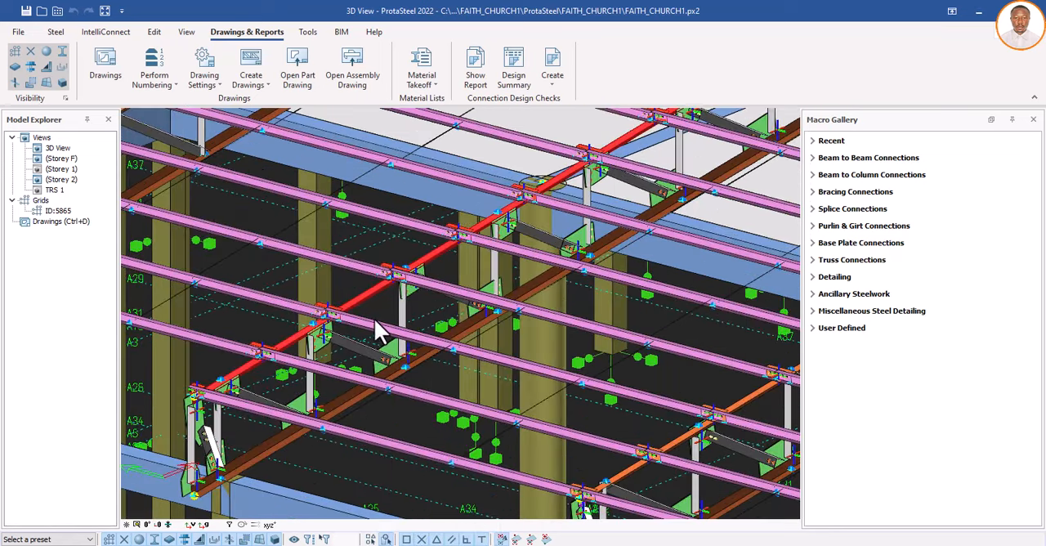
{"action": "right_click", "coordinate": [383, 248]}
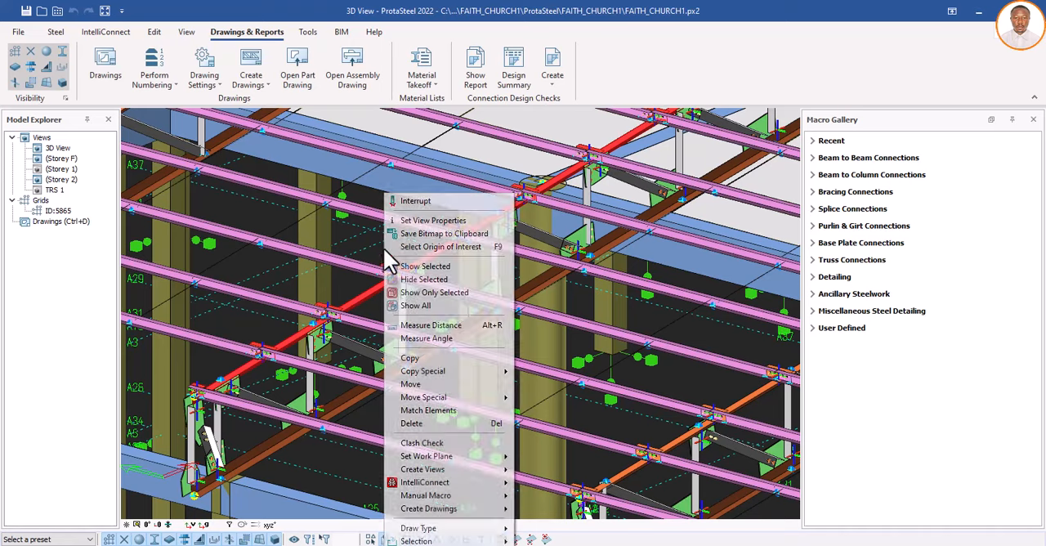
{"action": "left_click", "coordinate": [421, 292]}
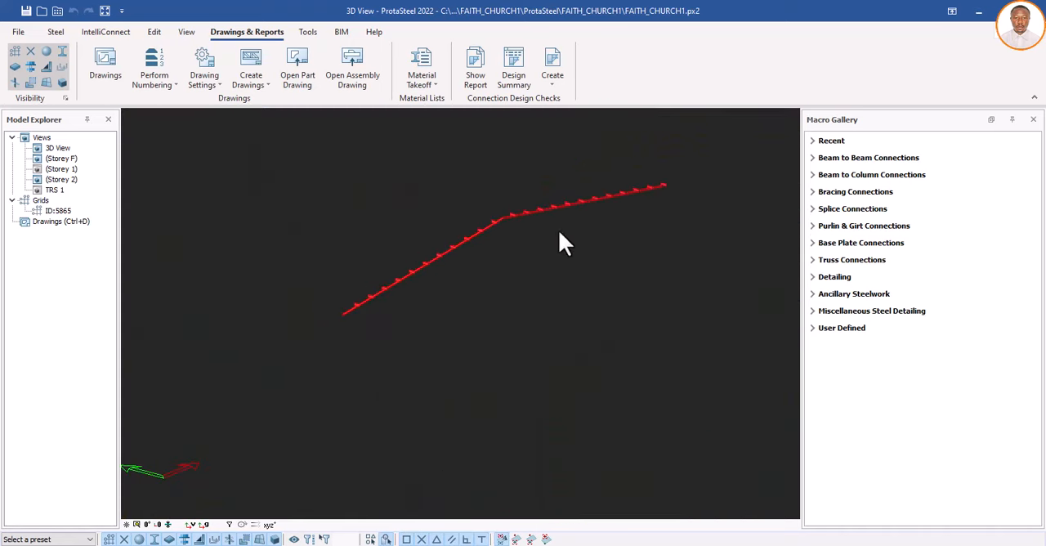
Step: Examine the purlin cleats and their bolt holes along both slopes of the isolated top chord assembly
{"action": "scroll", "coordinate": [627, 191], "scroll_direction": "up", "scroll_amount": 5}
{"action": "scroll", "coordinate": [706, 187], "scroll_direction": "down", "scroll_amount": 5}
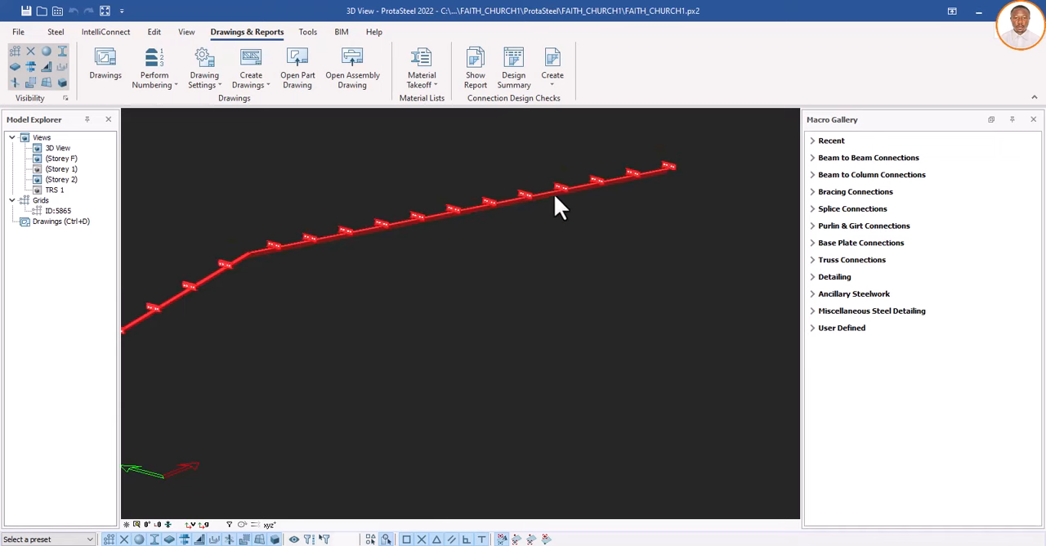
{"action": "scroll", "coordinate": [545, 197], "scroll_direction": "up", "scroll_amount": 4}
{"action": "scroll", "coordinate": [450, 232], "scroll_direction": "down", "scroll_amount": 6}
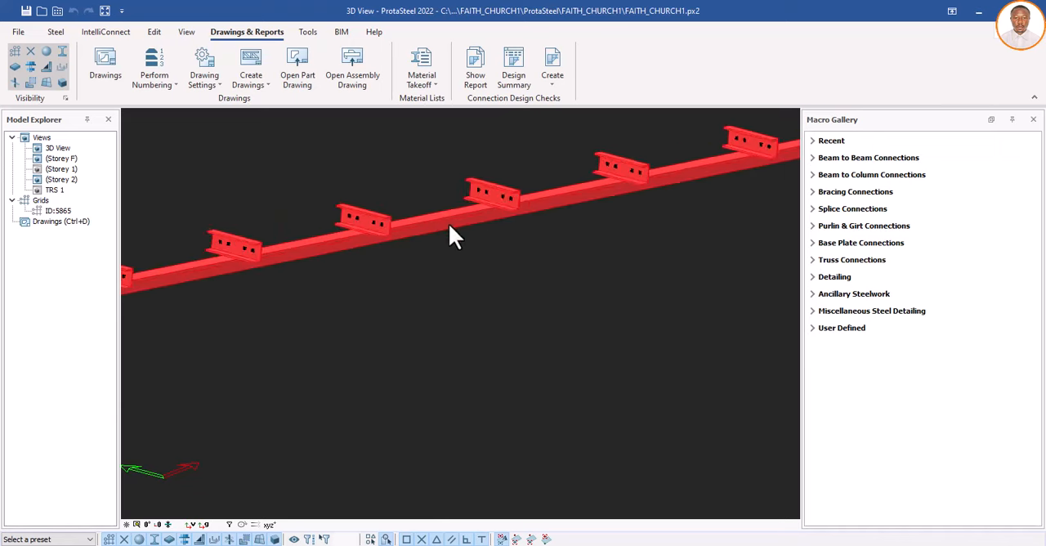
{"action": "scroll", "coordinate": [309, 277], "scroll_direction": "up", "scroll_amount": 2}
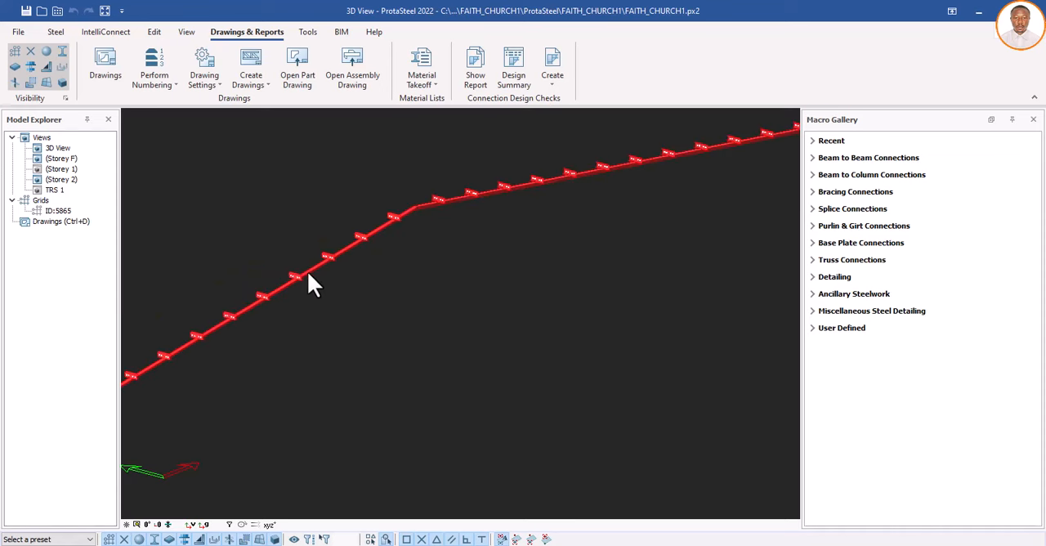
{"action": "scroll", "coordinate": [379, 226], "scroll_direction": "down", "scroll_amount": 2}
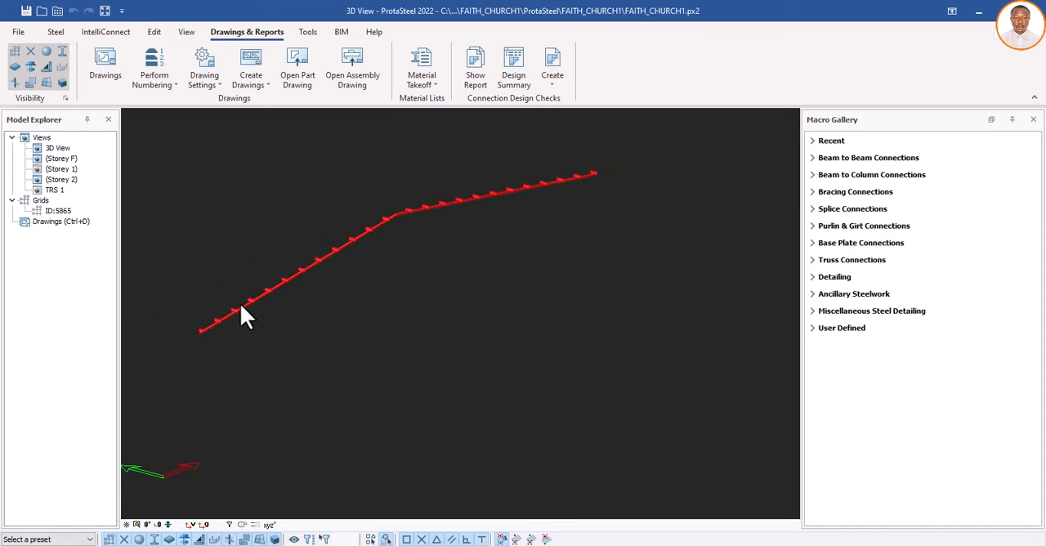
{"action": "scroll", "coordinate": [228, 310], "scroll_direction": "up", "scroll_amount": 2}
{"action": "scroll", "coordinate": [326, 293], "scroll_direction": "down", "scroll_amount": 1}
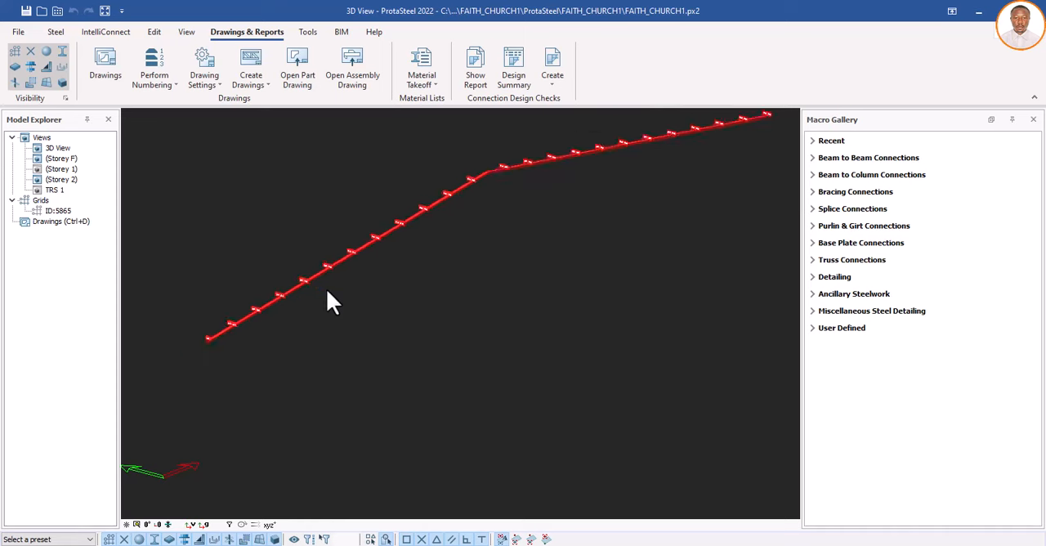
Step: Examine the isolated top chord assembly once more and show the whole church model again
{"action": "scroll", "coordinate": [331, 274], "scroll_direction": "down", "scroll_amount": 1}
{"action": "scroll", "coordinate": [384, 274], "scroll_direction": "up", "scroll_amount": 3}
{"action": "scroll", "coordinate": [404, 265], "scroll_direction": "down", "scroll_amount": 2}
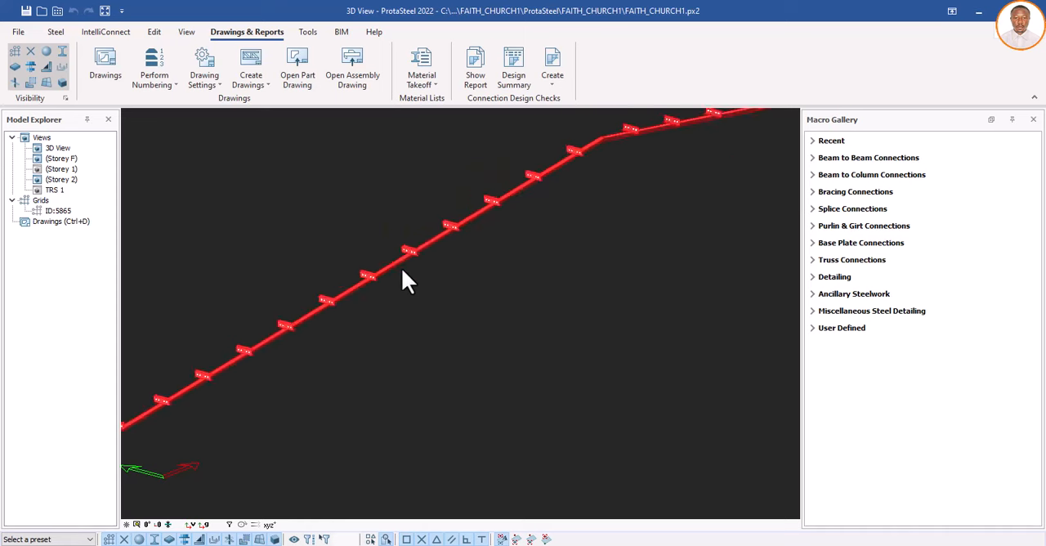
{"action": "scroll", "coordinate": [406, 271], "scroll_direction": "down", "scroll_amount": 2}
{"action": "right_click", "coordinate": [436, 281]}
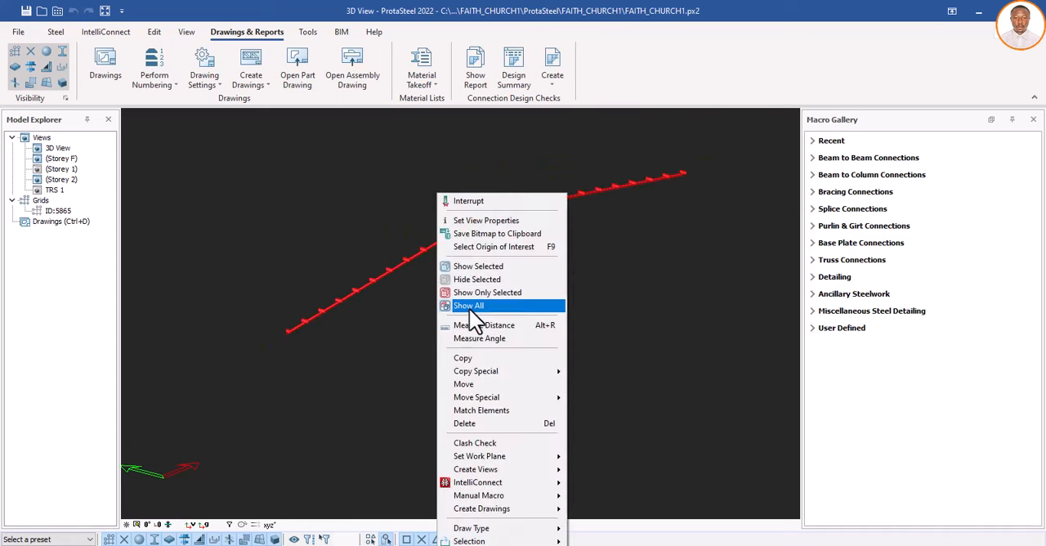
{"action": "left_click", "coordinate": [471, 305]}
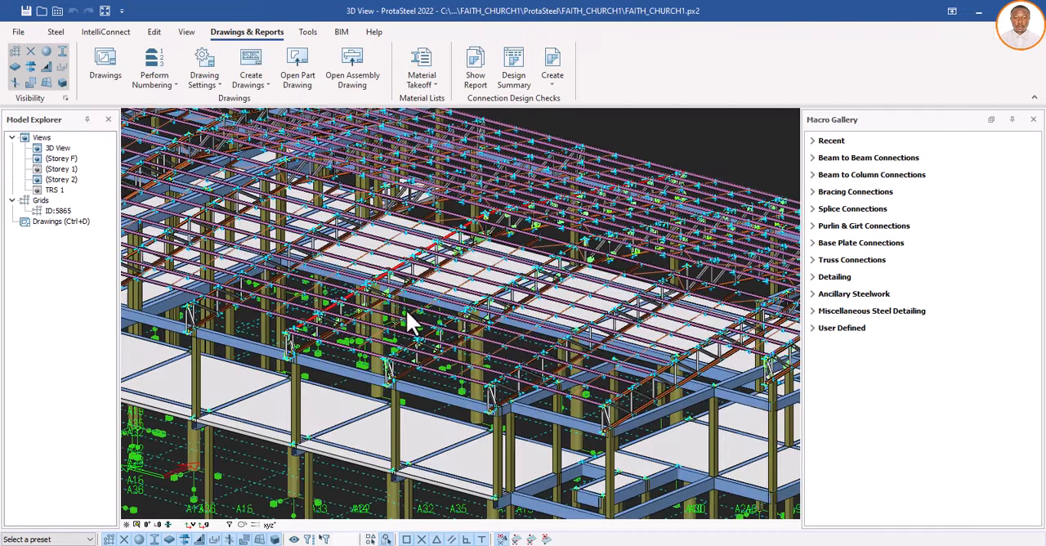
Step: Create an assembly drawing of the middle truss's bottom chord and open drawing 835-156-CE-001 from the Drawings Manager
{"action": "scroll", "coordinate": [315, 333], "scroll_direction": "up", "scroll_amount": 5}
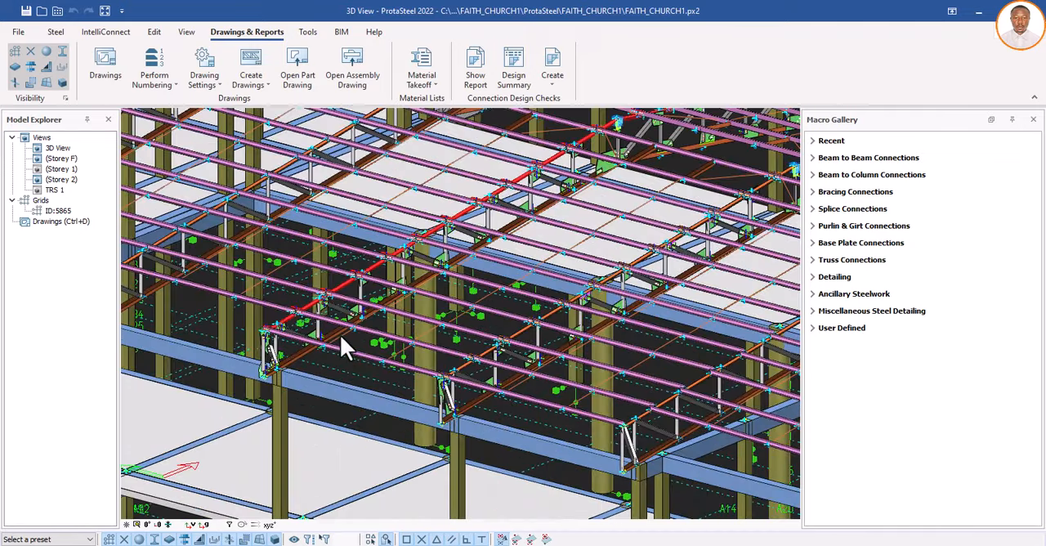
{"action": "scroll", "coordinate": [328, 330], "scroll_direction": "up", "scroll_amount": 2}
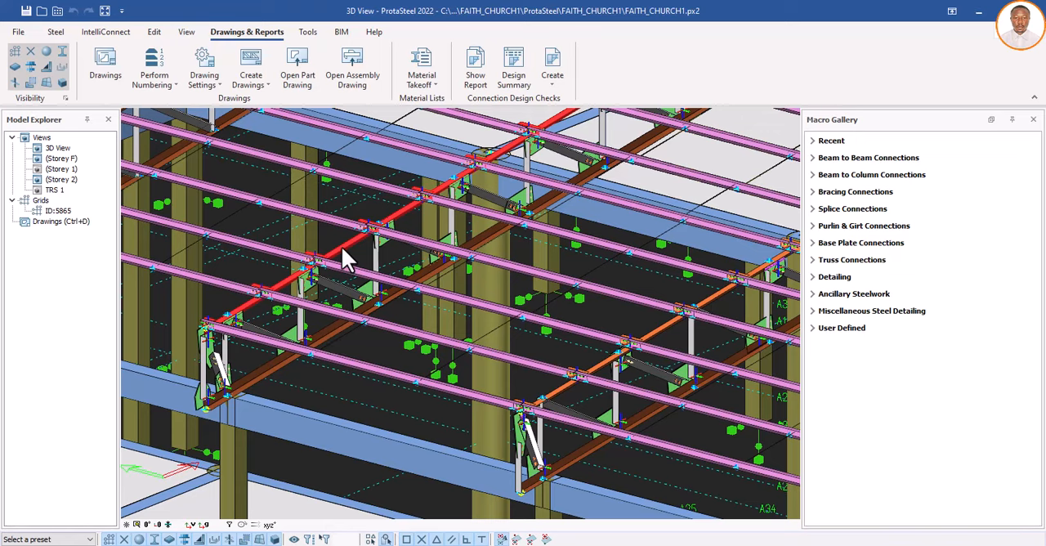
{"action": "scroll", "coordinate": [347, 278], "scroll_direction": "down", "scroll_amount": 4}
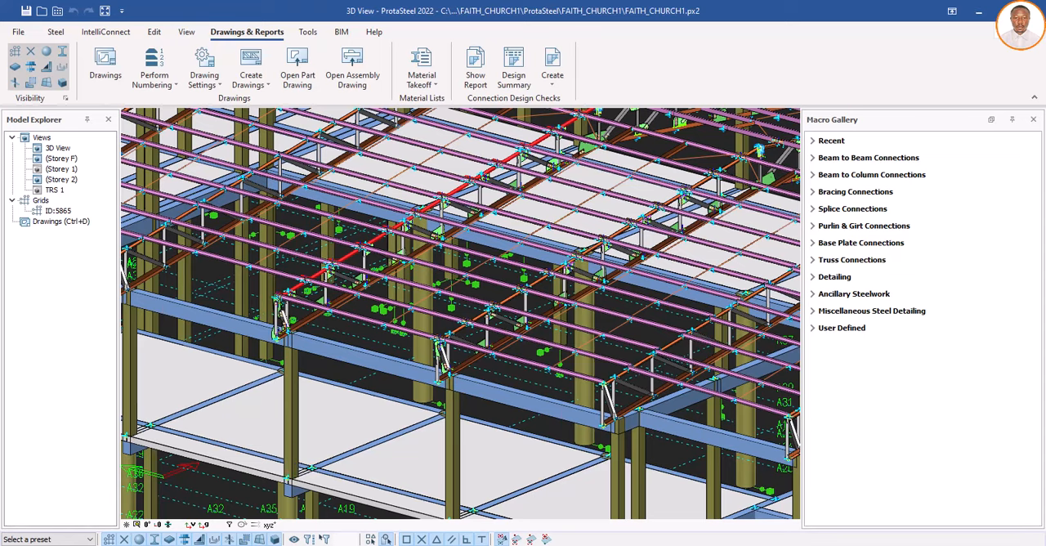
{"action": "scroll", "coordinate": [334, 307], "scroll_direction": "up", "scroll_amount": 5}
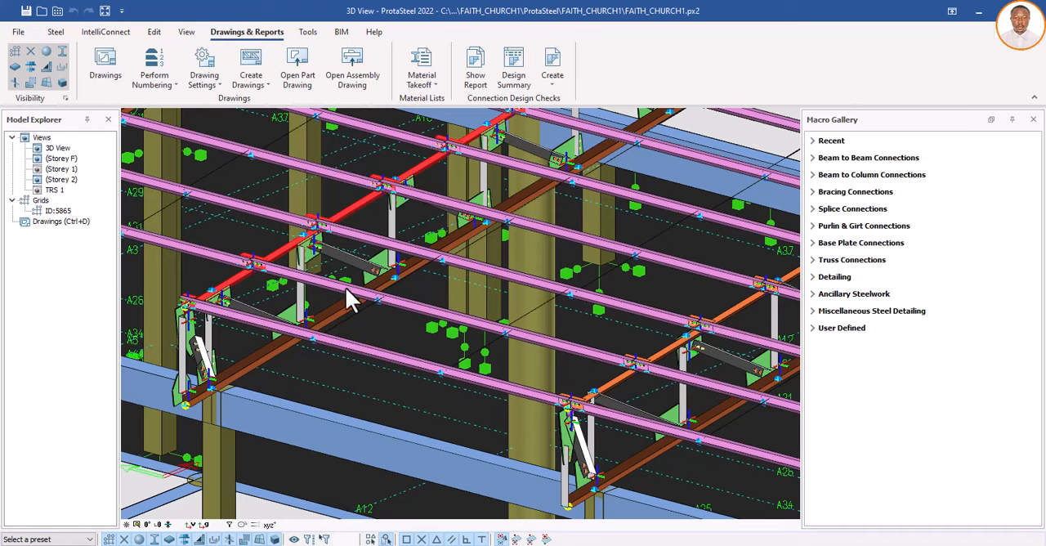
{"action": "scroll", "coordinate": [346, 290], "scroll_direction": "down", "scroll_amount": 2}
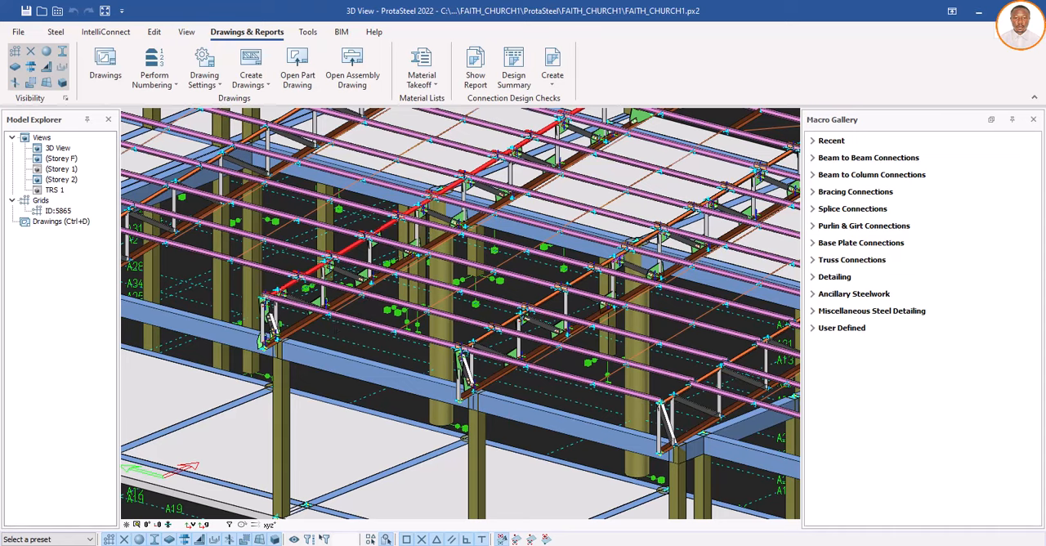
{"action": "scroll", "coordinate": [340, 319], "scroll_direction": "up", "scroll_amount": 3}
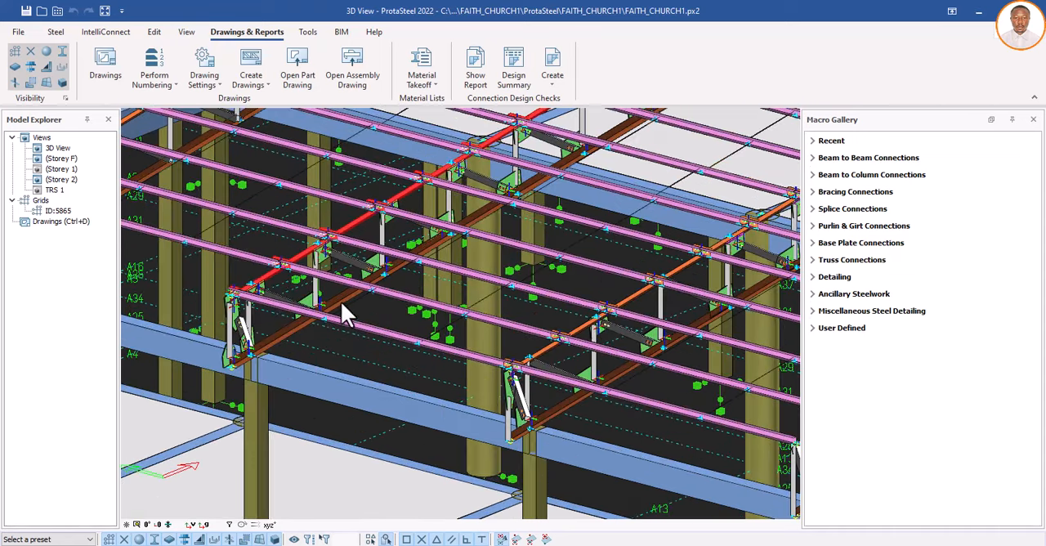
{"action": "left_click", "coordinate": [342, 303]}
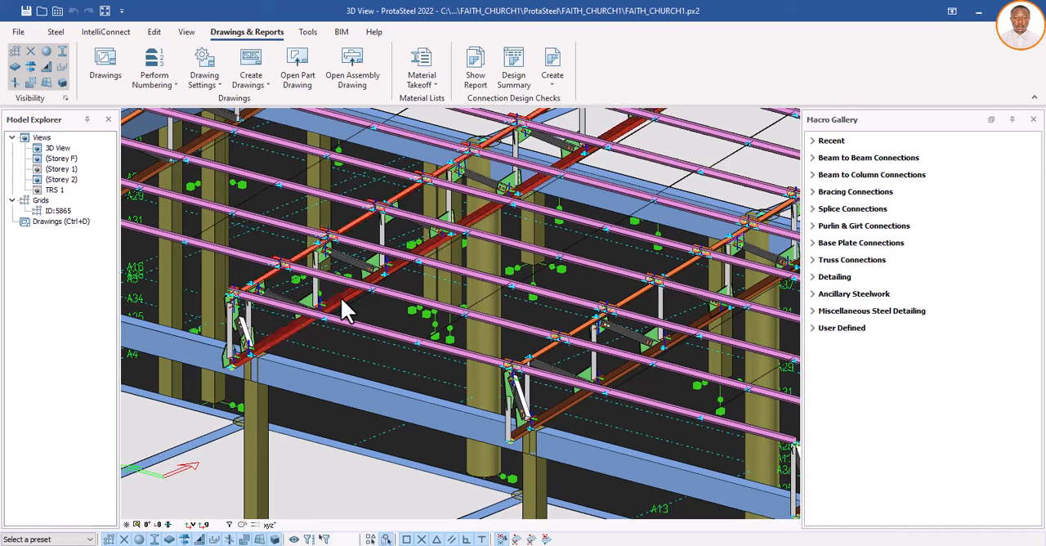
{"action": "right_click", "coordinate": [343, 309]}
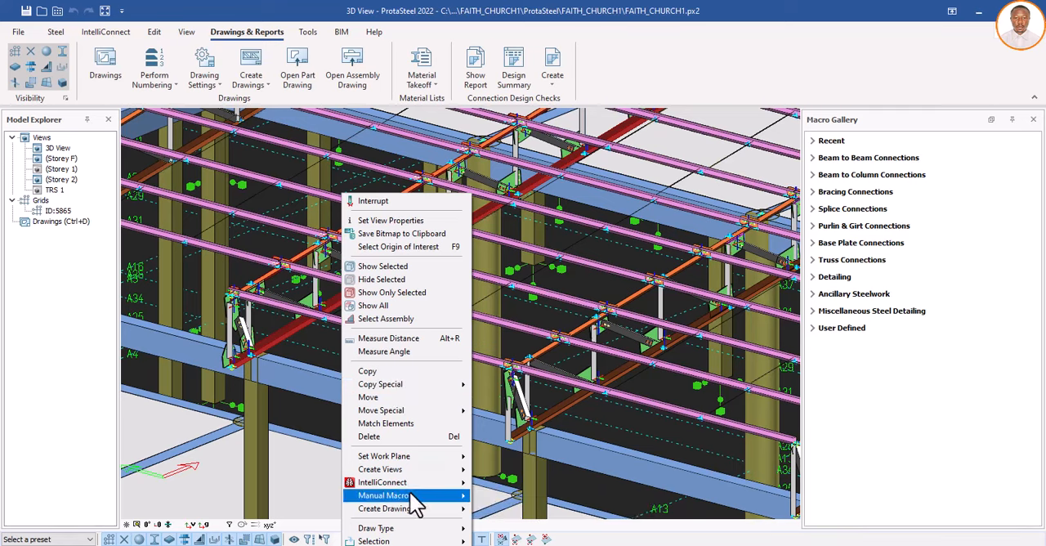
{"action": "mouse_move", "coordinate": [431, 515]}
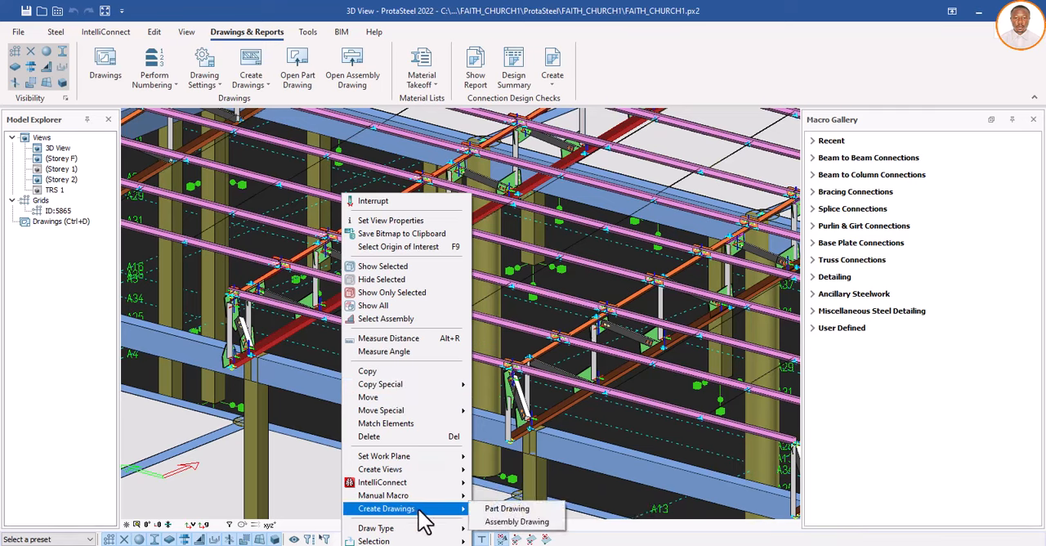
{"action": "left_click", "coordinate": [520, 522]}
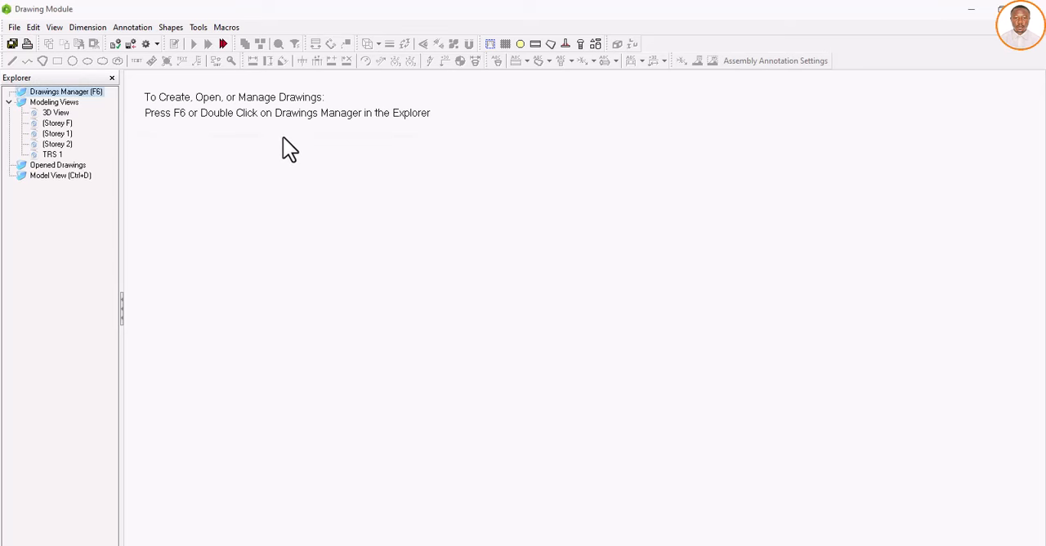
{"action": "double_click", "coordinate": [75, 95]}
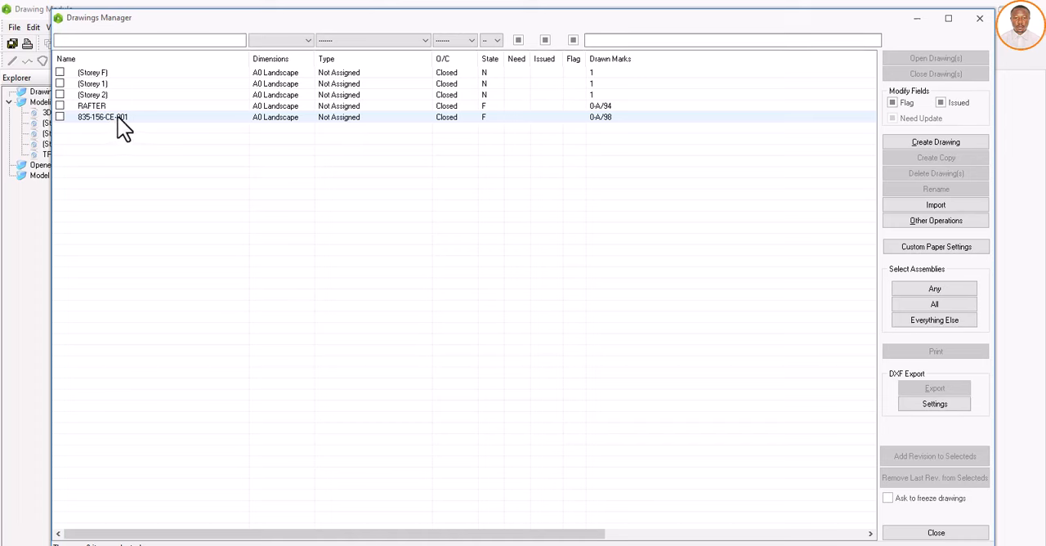
{"action": "double_click", "coordinate": [118, 128]}
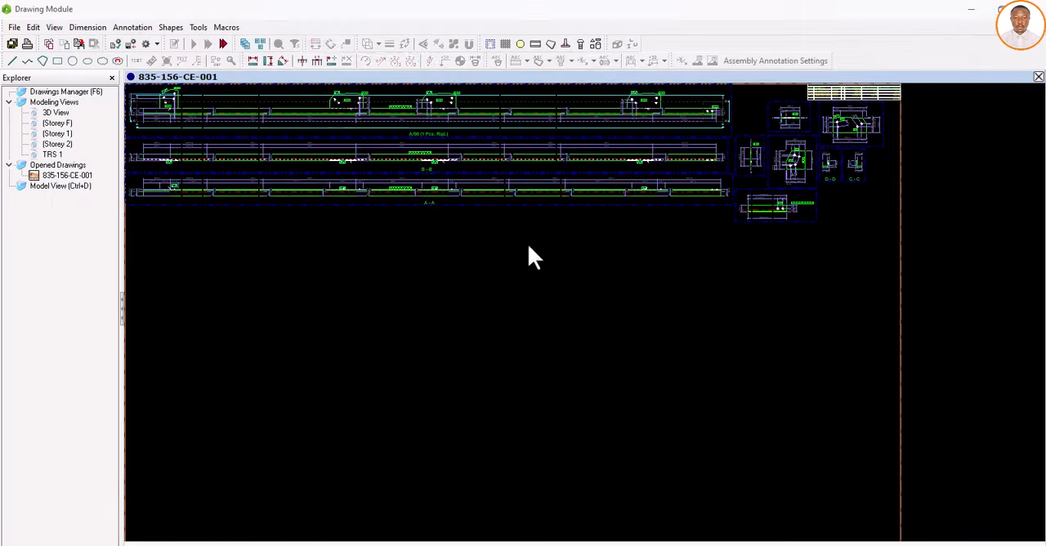
Step: Examine the gusset plates, bolt holes and dimensions in the A/98 chord elevation and its sections B-B and A-A
{"action": "scroll", "coordinate": [472, 179], "scroll_direction": "up", "scroll_amount": 2}
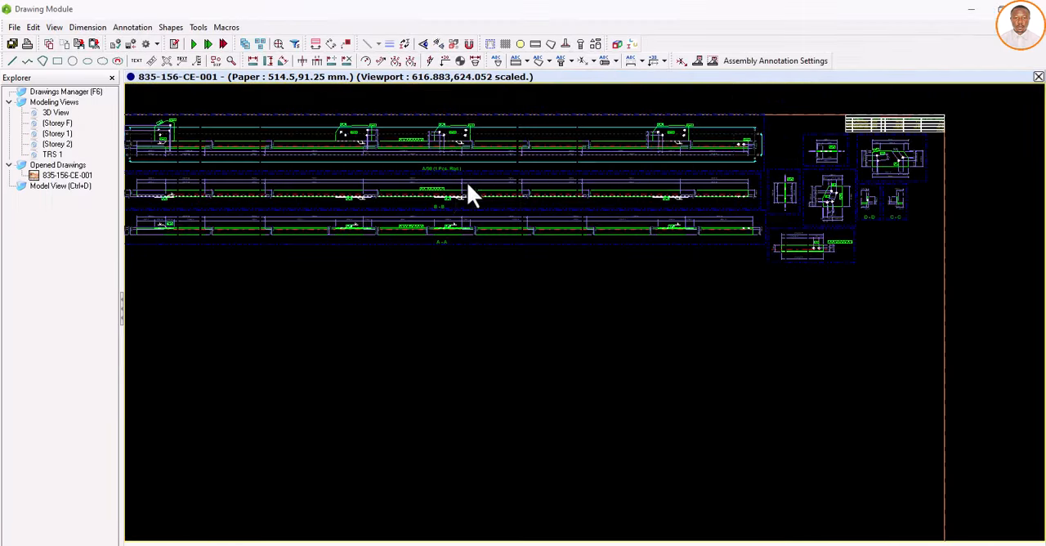
{"action": "scroll", "coordinate": [440, 145], "scroll_direction": "up", "scroll_amount": 5}
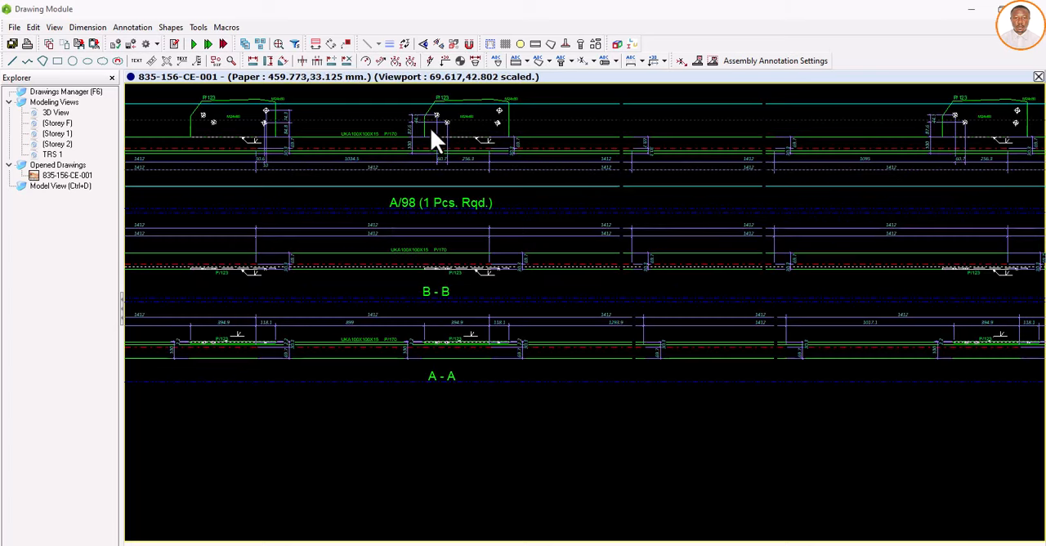
{"action": "scroll", "coordinate": [472, 285], "scroll_direction": "up", "scroll_amount": 2}
{"action": "scroll", "coordinate": [498, 336], "scroll_direction": "down", "scroll_amount": 3}
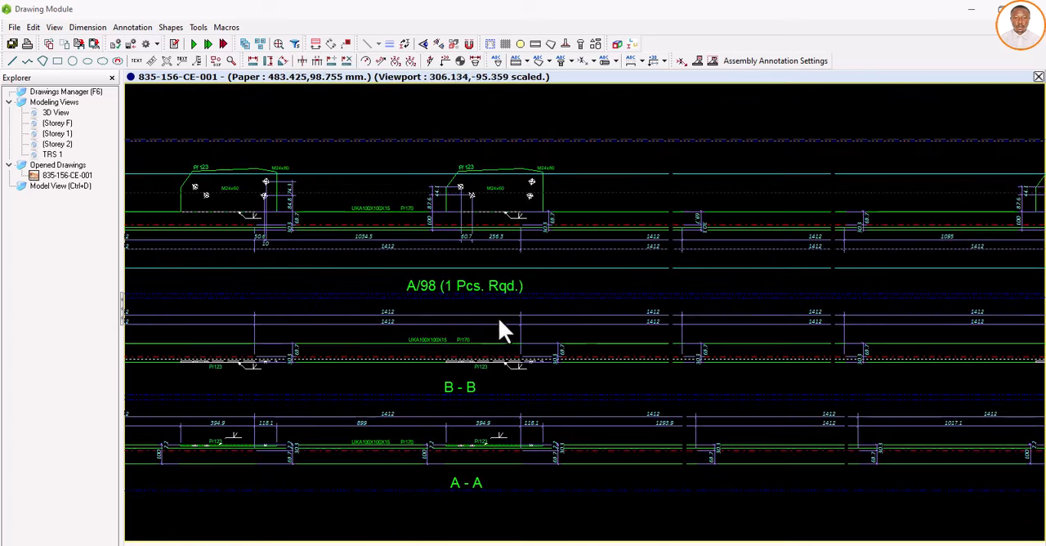
{"action": "scroll", "coordinate": [499, 284], "scroll_direction": "down", "scroll_amount": 1}
{"action": "scroll", "coordinate": [472, 283], "scroll_direction": "down", "scroll_amount": 2}
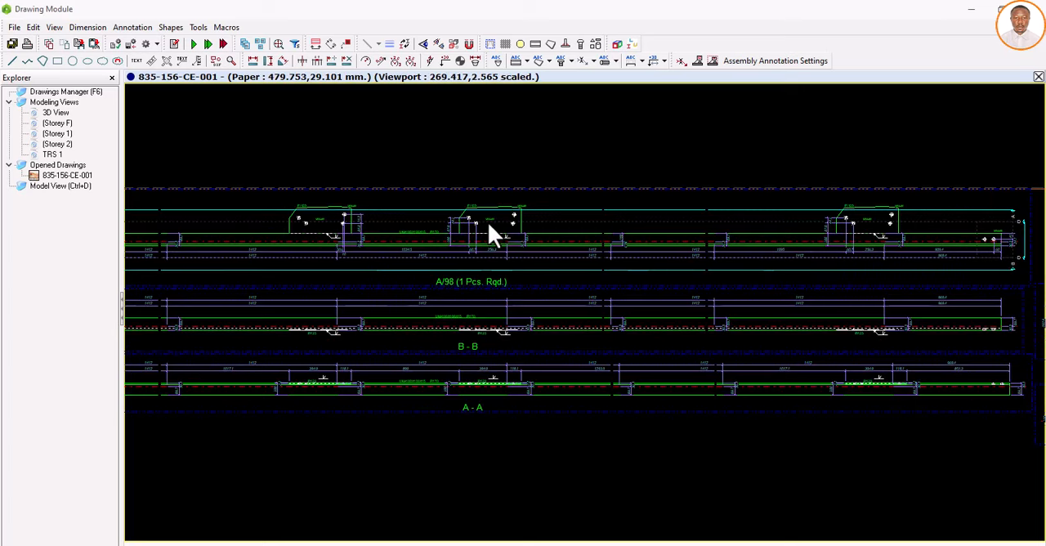
{"action": "scroll", "coordinate": [488, 222], "scroll_direction": "up", "scroll_amount": 1}
{"action": "scroll", "coordinate": [487, 220], "scroll_direction": "up", "scroll_amount": 1}
{"action": "scroll", "coordinate": [479, 244], "scroll_direction": "down", "scroll_amount": 1}
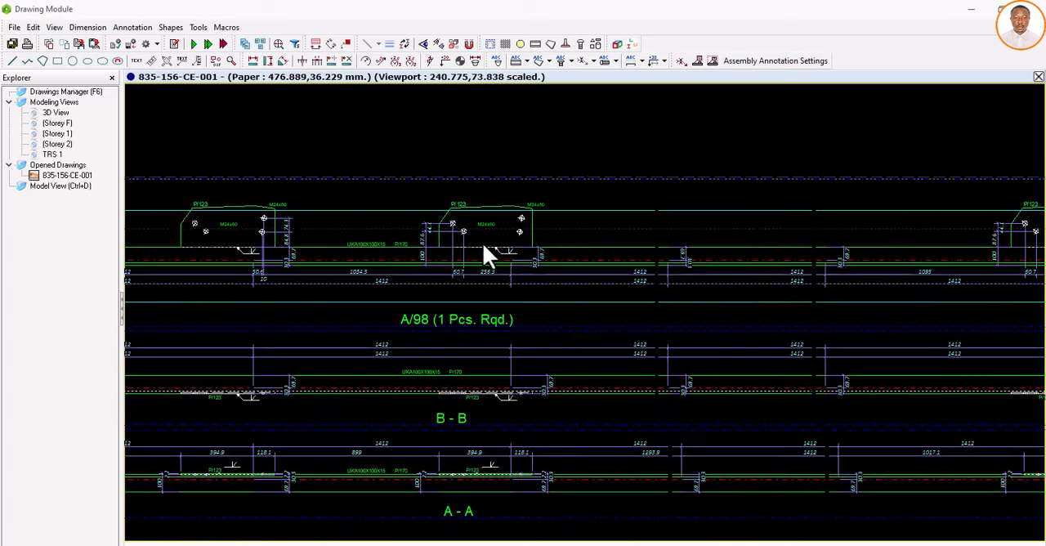
{"action": "scroll", "coordinate": [514, 249], "scroll_direction": "down", "scroll_amount": 3}
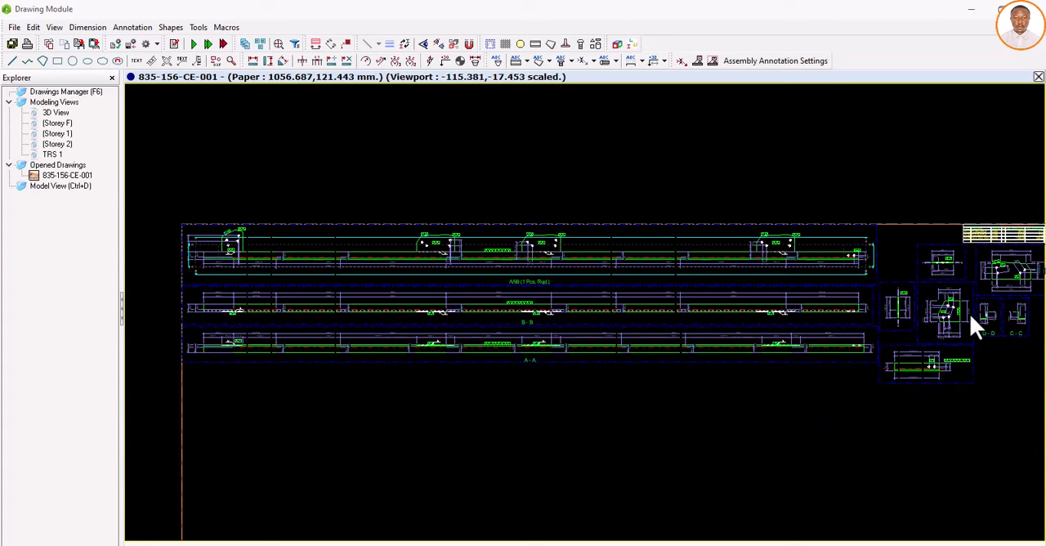
Step: Examine the dimensioned part views of gusset plate P/113 beside the chord elevation
{"action": "scroll", "coordinate": [966, 313], "scroll_direction": "up", "scroll_amount": 1}
{"action": "scroll", "coordinate": [959, 309], "scroll_direction": "up", "scroll_amount": 4}
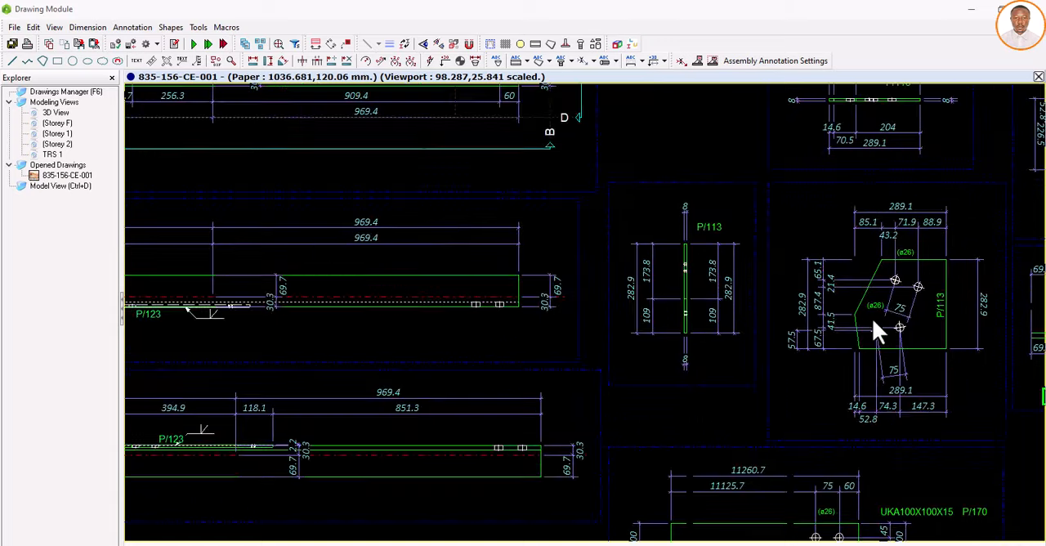
{"action": "scroll", "coordinate": [786, 356], "scroll_direction": "down", "scroll_amount": 3}
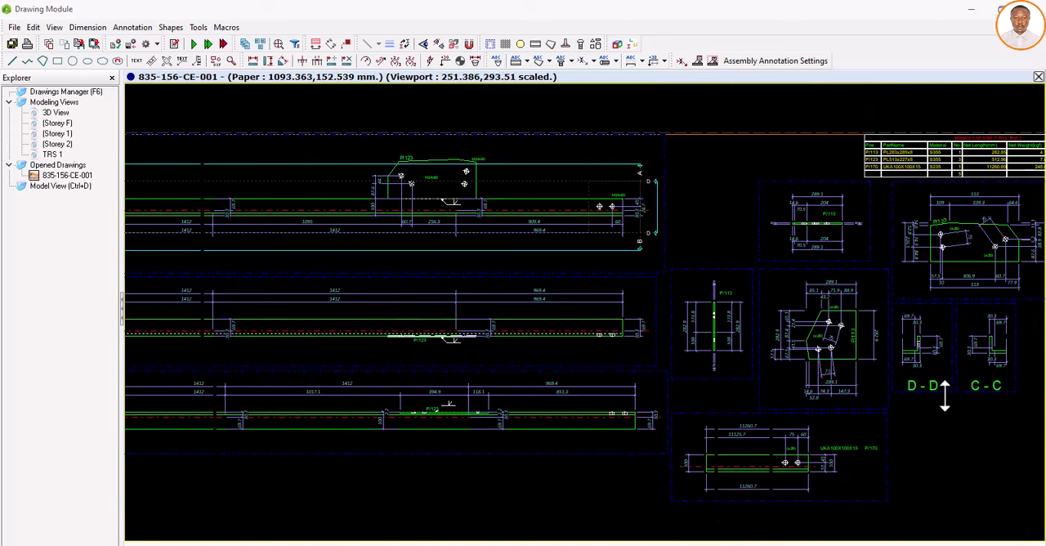
{"action": "scroll", "coordinate": [834, 222], "scroll_direction": "up", "scroll_amount": 4}
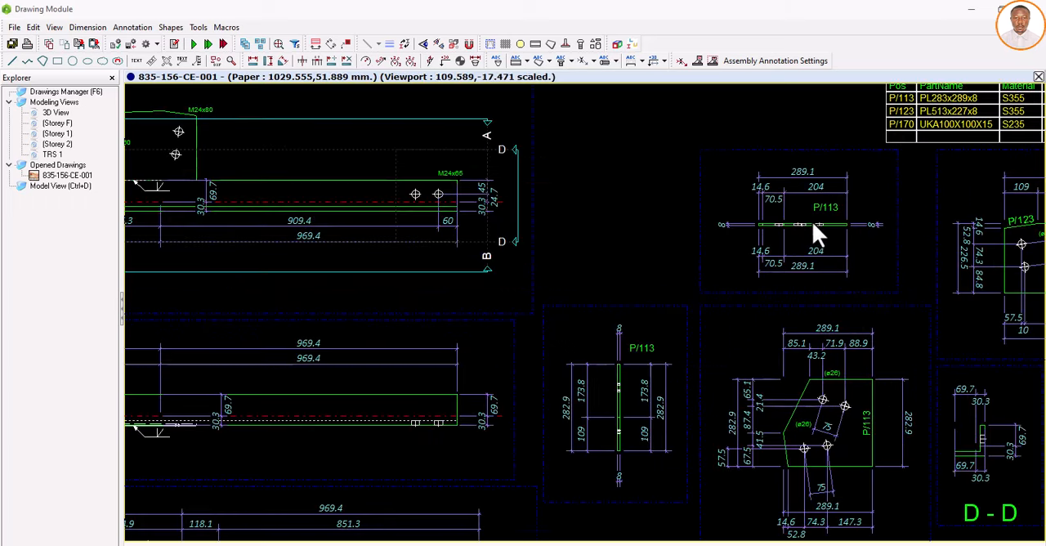
{"action": "scroll", "coordinate": [714, 263], "scroll_direction": "up", "scroll_amount": 1}
{"action": "scroll", "coordinate": [710, 267], "scroll_direction": "down", "scroll_amount": 3}
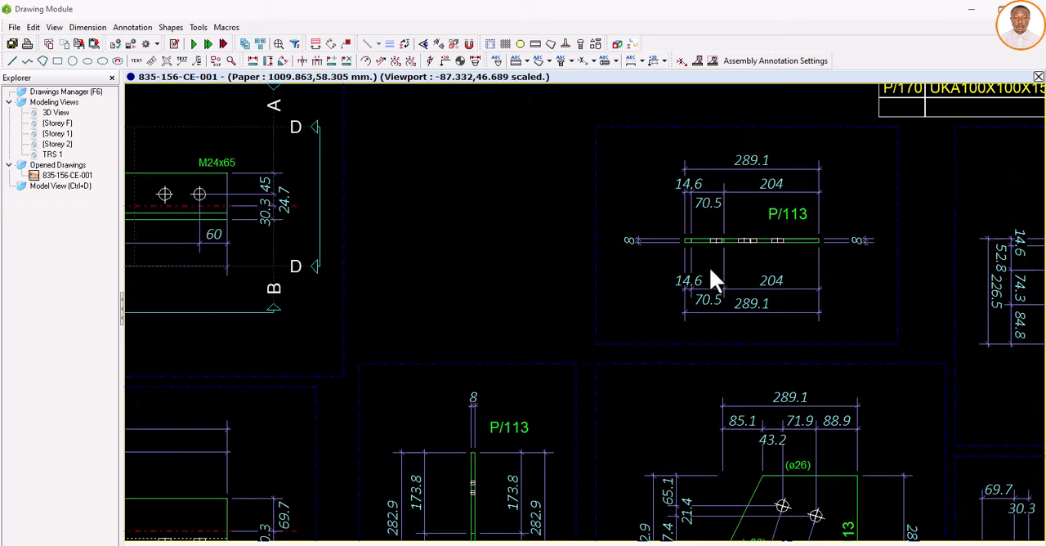
{"action": "scroll", "coordinate": [709, 274], "scroll_direction": "down", "scroll_amount": 1}
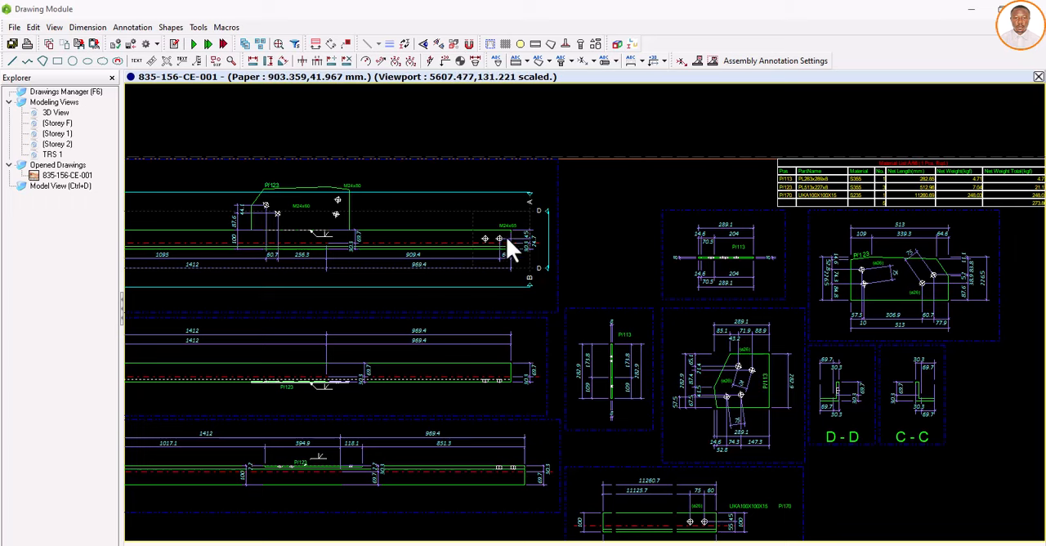
Step: Move the vertical dimension chain at the right end of the A/98 elevation closer to the chord
{"action": "scroll", "coordinate": [517, 240], "scroll_direction": "up", "scroll_amount": 6}
{"action": "scroll", "coordinate": [561, 245], "scroll_direction": "up", "scroll_amount": 1}
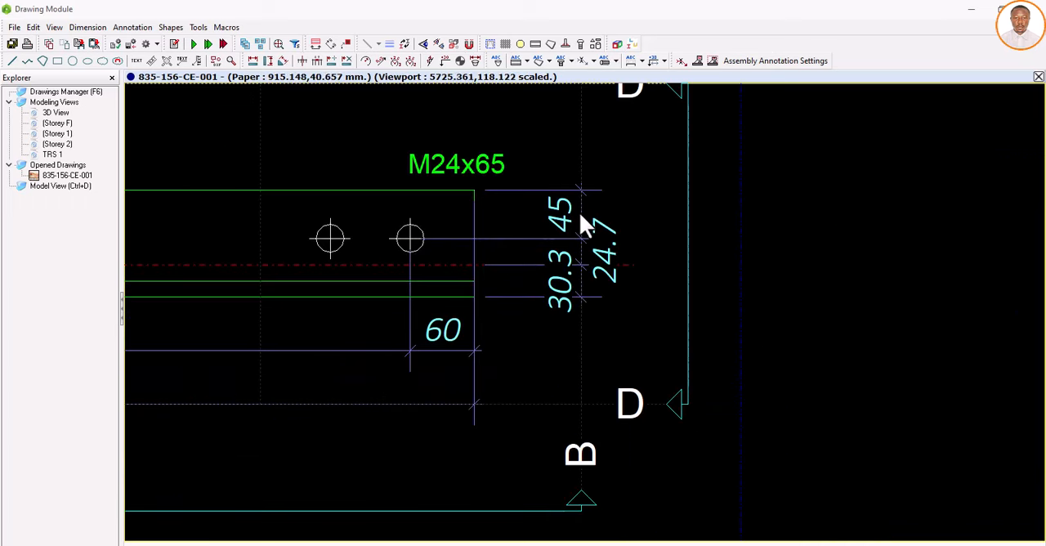
{"action": "left_click_drag", "start_coordinate": [580, 218], "coordinate": [533, 278]}
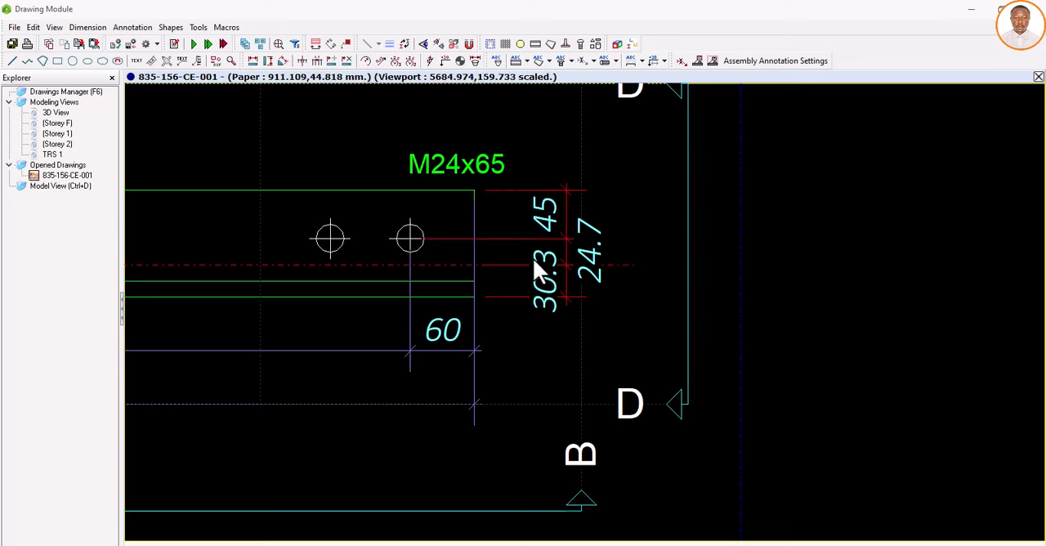
{"action": "scroll", "coordinate": [540, 278], "scroll_direction": "down", "scroll_amount": 2}
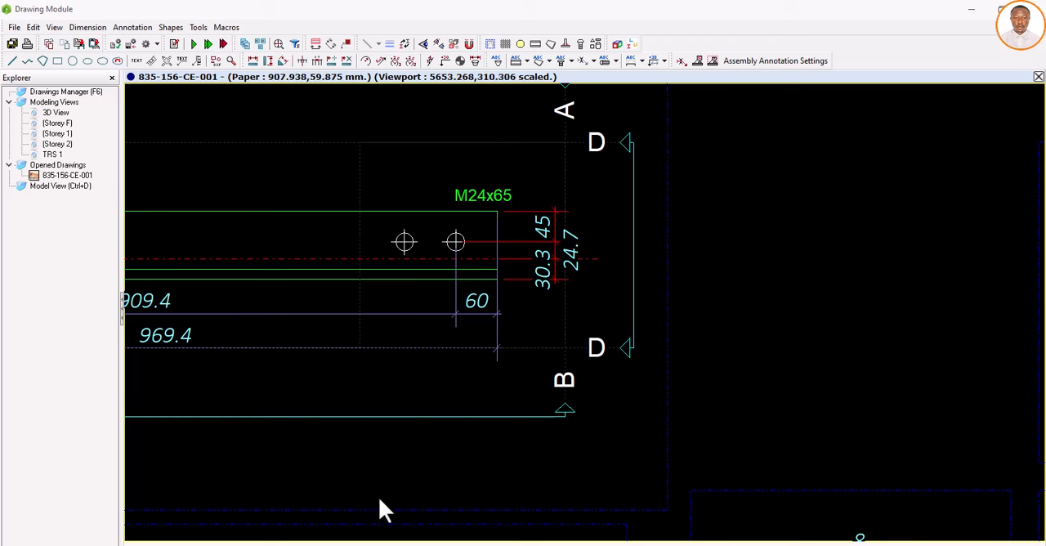
{"action": "key", "text": "Escape"}
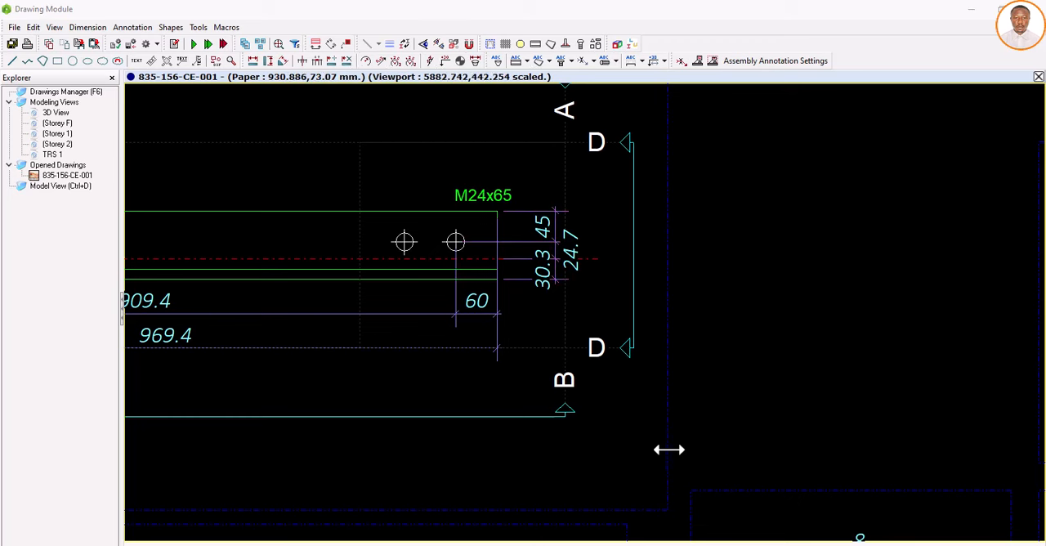
Step: Adjust the right boundary of the A/98 elevation's view frame beside section mark D
{"action": "left_click_drag", "start_coordinate": [669, 449], "coordinate": [663, 438]}
{"action": "left_click_drag", "start_coordinate": [778, 392], "coordinate": [802, 389]}
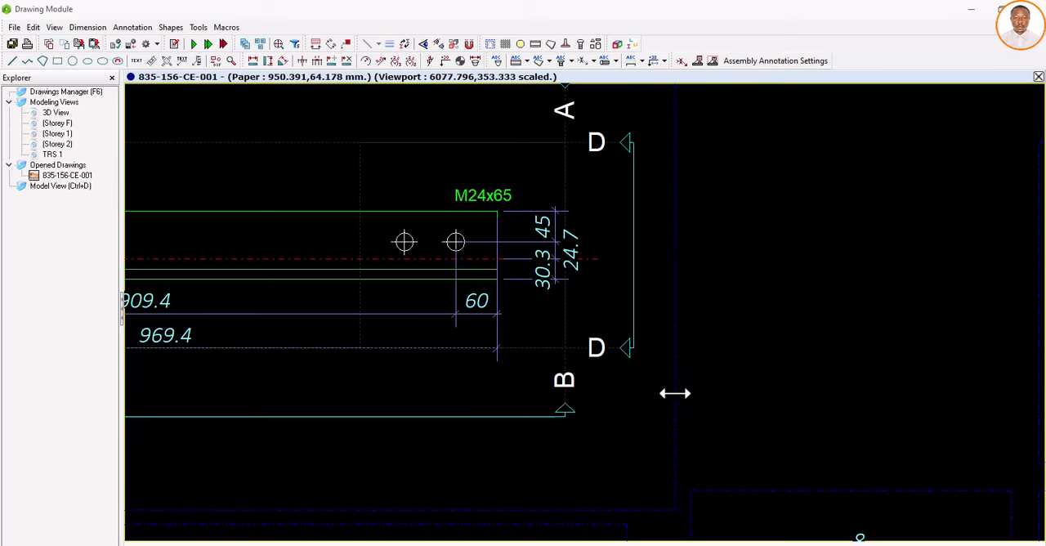
{"action": "left_click_drag", "start_coordinate": [675, 393], "coordinate": [633, 383]}
Step: Move the UKA100X100X15 P/170 part view to the right, into the empty space below sections D-D and C-C
{"action": "scroll", "coordinate": [633, 383], "scroll_direction": "down", "scroll_amount": 3}
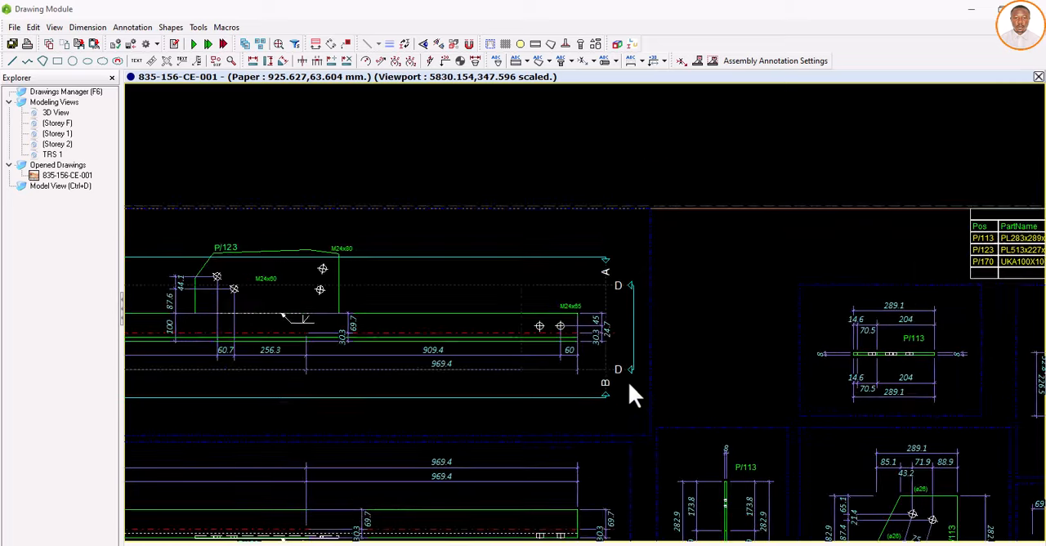
{"action": "scroll", "coordinate": [628, 384], "scroll_direction": "down", "scroll_amount": 5}
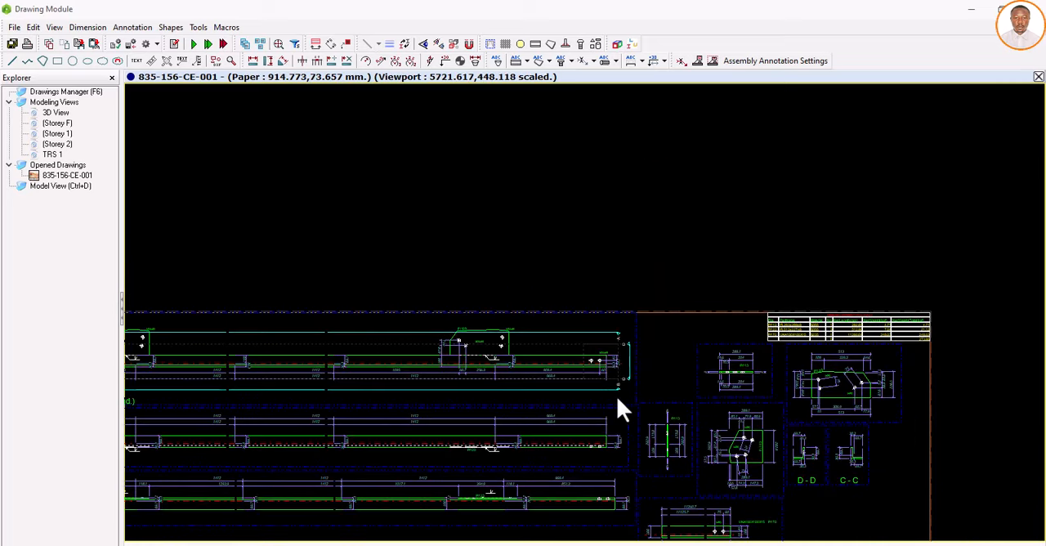
{"action": "scroll", "coordinate": [616, 401], "scroll_direction": "down", "scroll_amount": 3}
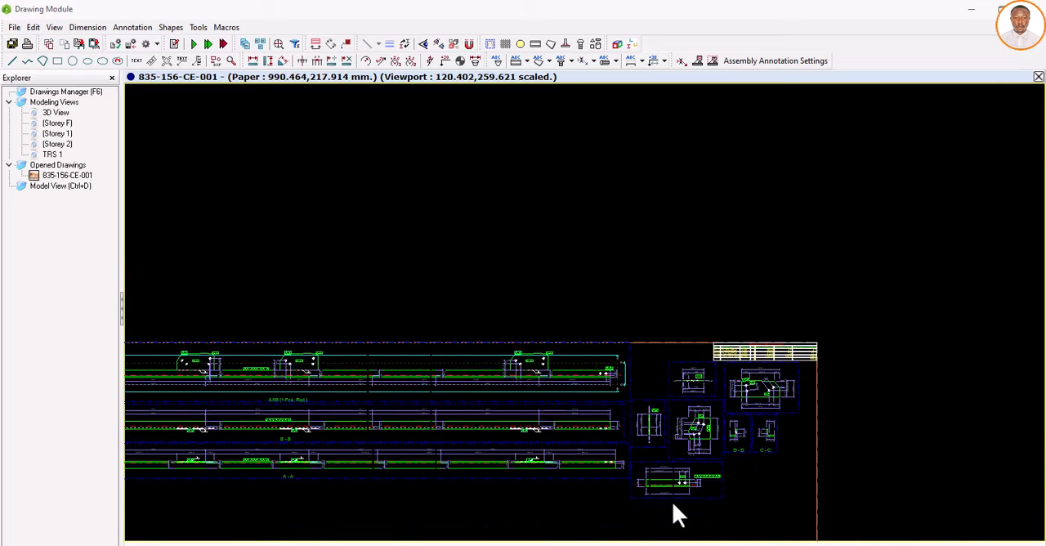
{"action": "scroll", "coordinate": [673, 504], "scroll_direction": "up", "scroll_amount": 3}
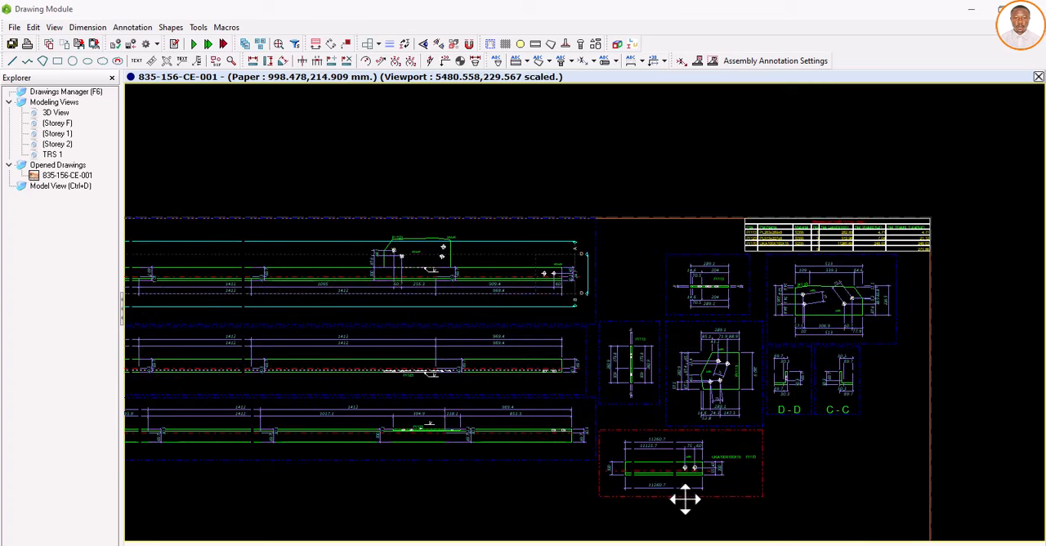
{"action": "left_click_drag", "start_coordinate": [686, 499], "coordinate": [805, 513]}
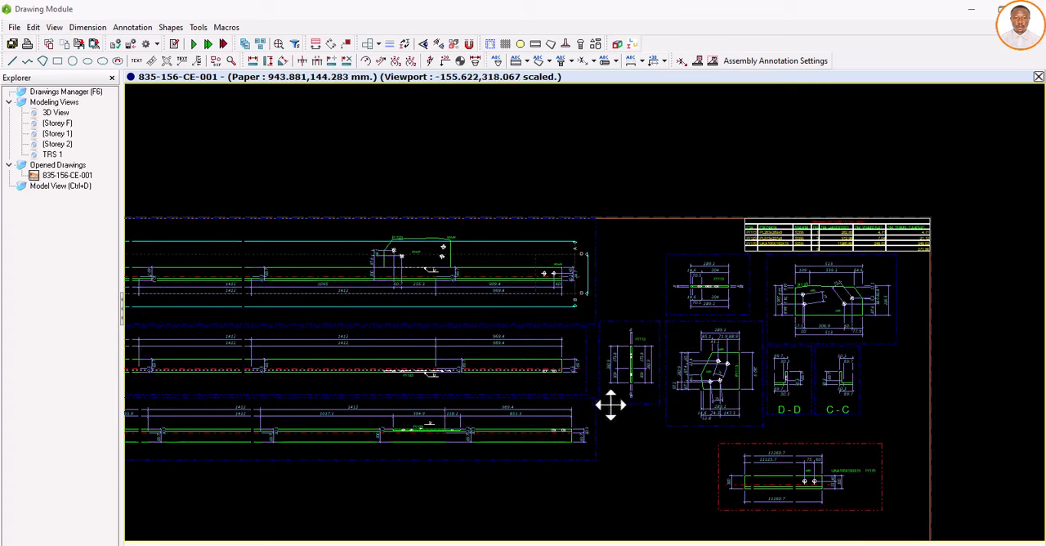
{"action": "scroll", "coordinate": [610, 403], "scroll_direction": "down", "scroll_amount": 2}
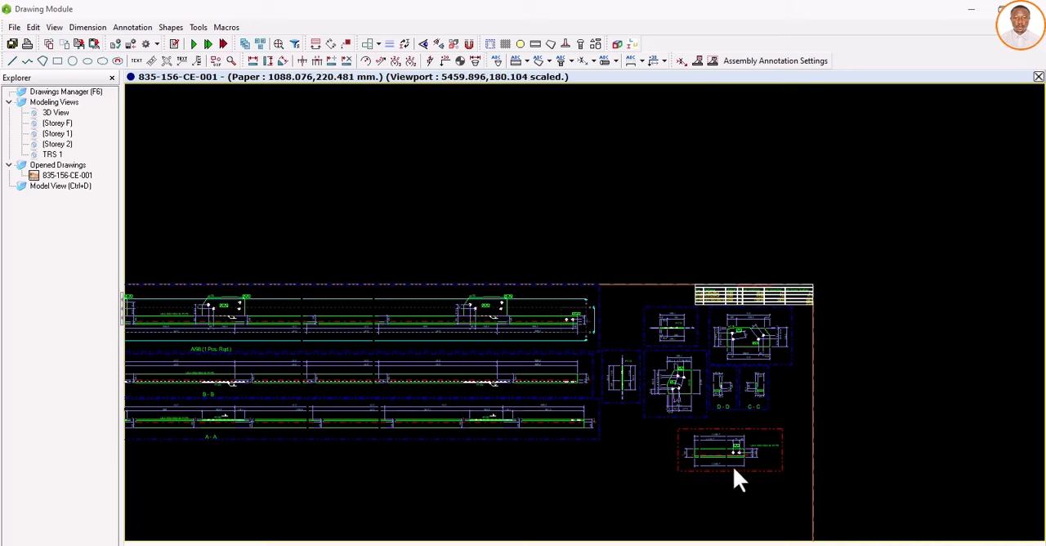
{"action": "scroll", "coordinate": [759, 454], "scroll_direction": "up", "scroll_amount": 2}
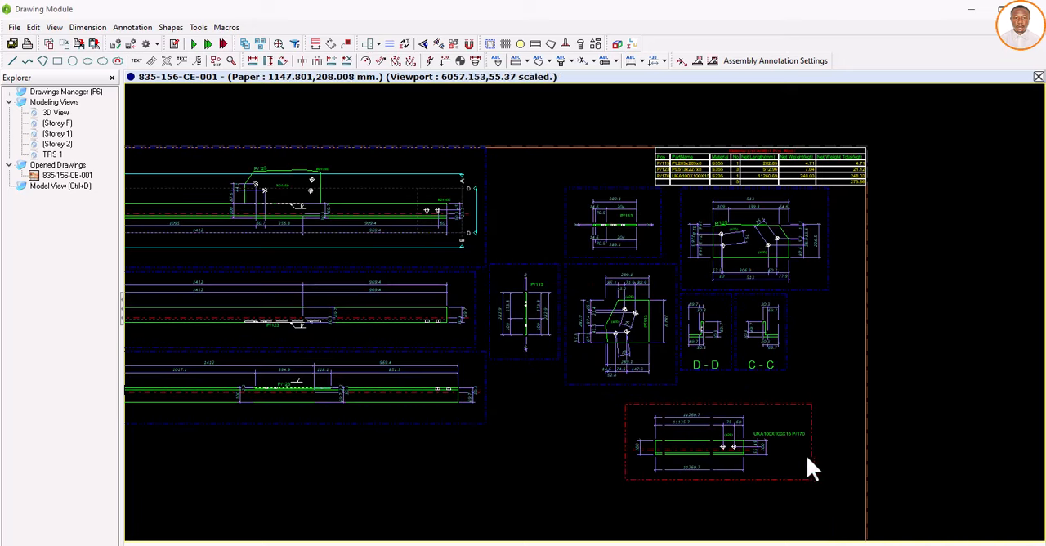
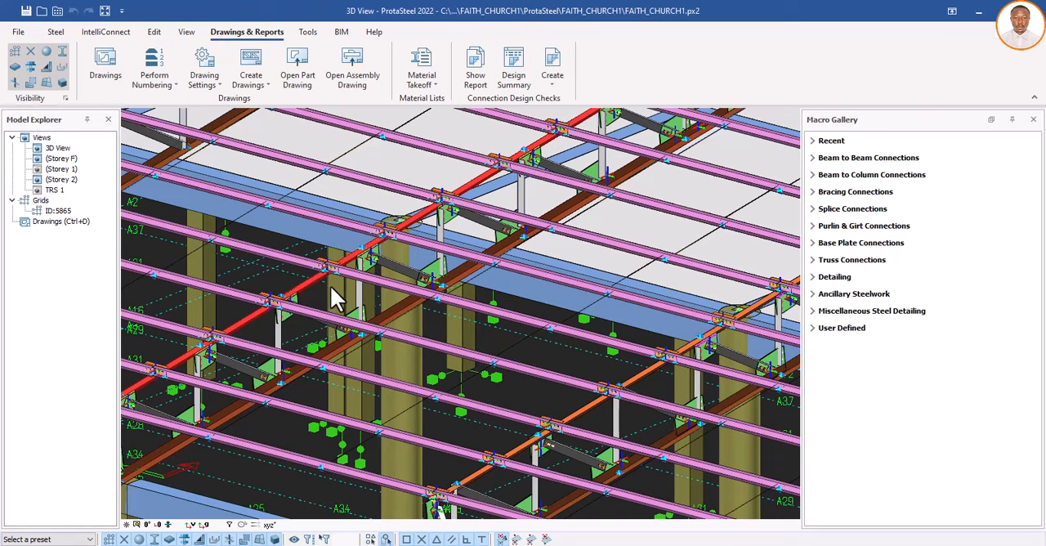
Step: Select a bottom-chord gusset plate on the truss and add a detail item named GS1 in the Detail Item Manager
{"action": "scroll", "coordinate": [333, 285], "scroll_direction": "down", "scroll_amount": 5}
{"action": "scroll", "coordinate": [285, 345], "scroll_direction": "up", "scroll_amount": 8}
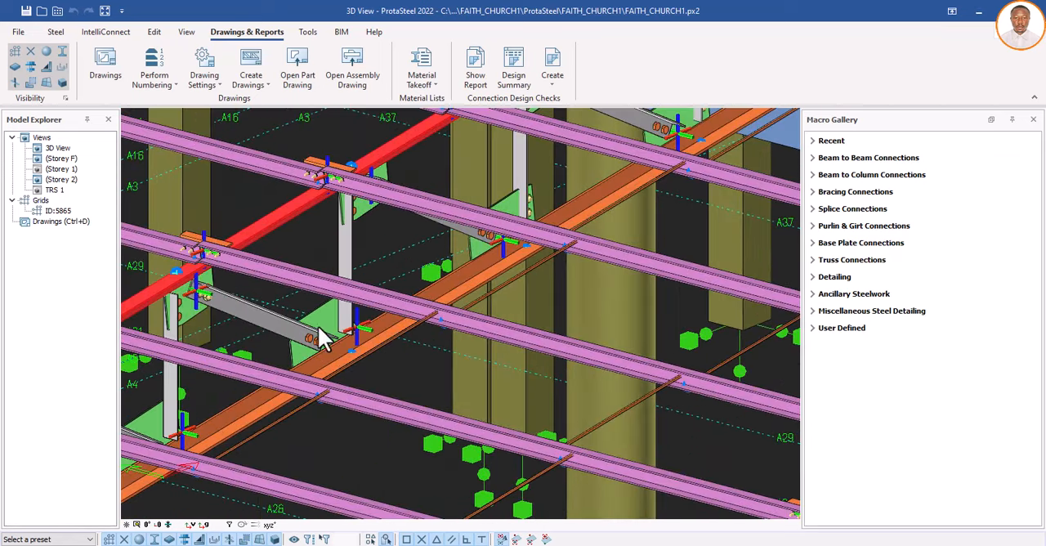
{"action": "scroll", "coordinate": [333, 336], "scroll_direction": "down", "scroll_amount": 3}
{"action": "scroll", "coordinate": [333, 336], "scroll_direction": "down", "scroll_amount": 1}
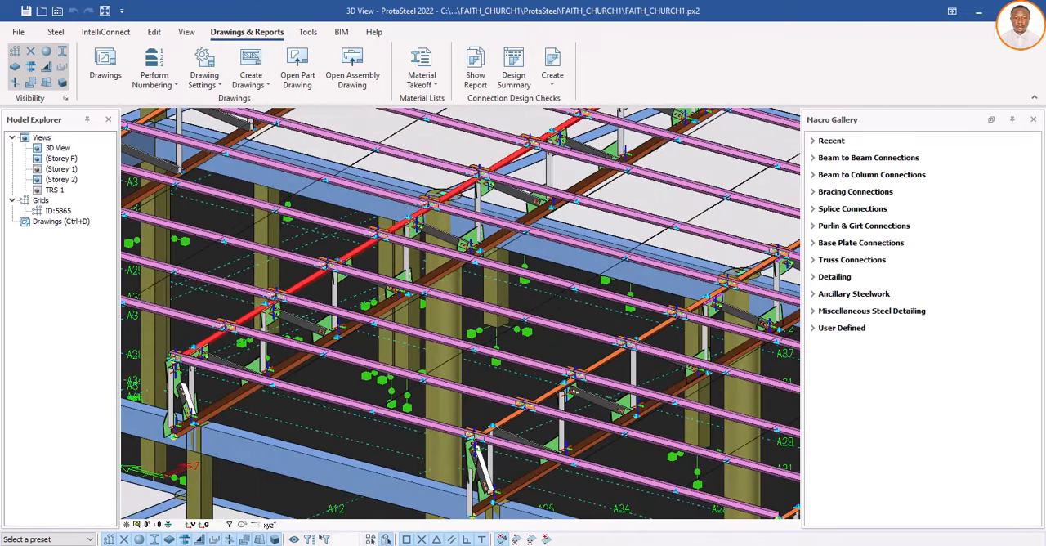
{"action": "scroll", "coordinate": [252, 383], "scroll_direction": "up", "scroll_amount": 4}
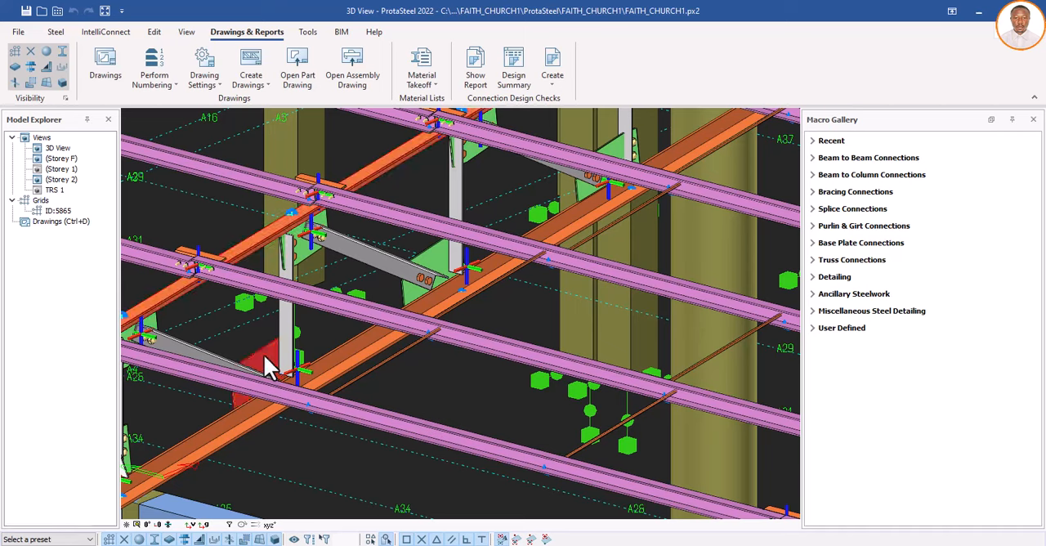
{"action": "left_click", "coordinate": [55, 32]}
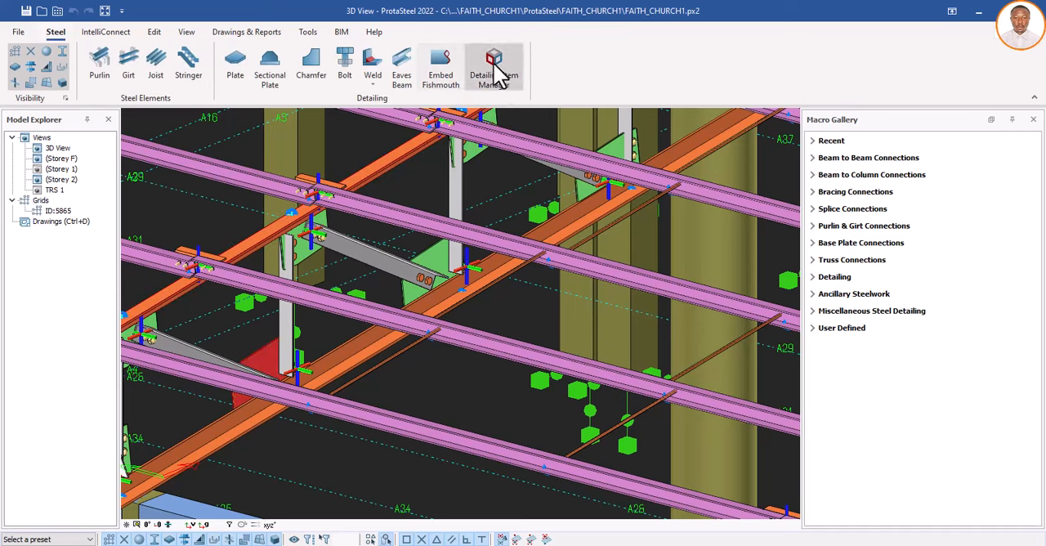
{"action": "left_click", "coordinate": [497, 74]}
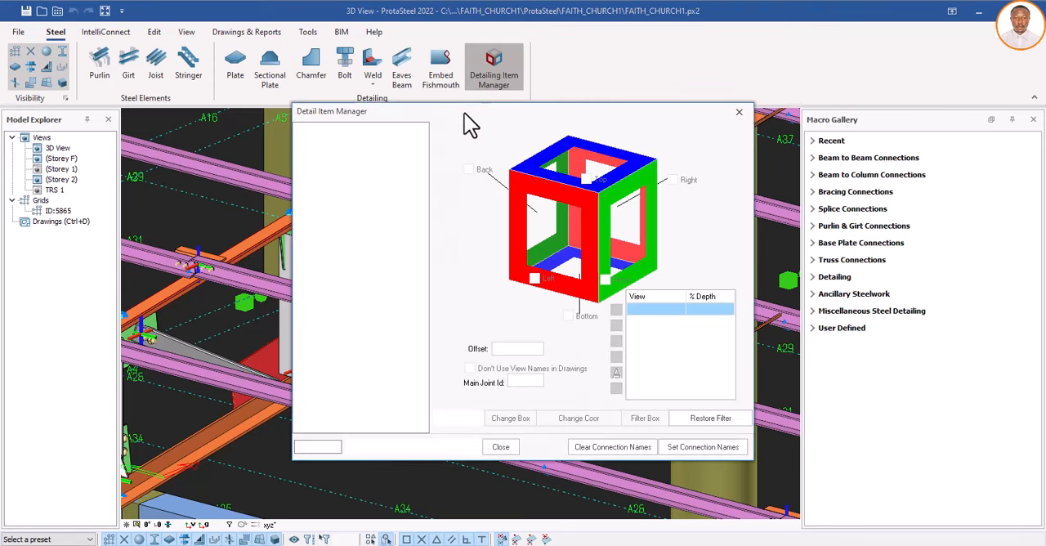
{"action": "mouse_move", "coordinate": [470, 117]}
{"action": "left_mouse_down"}
{"action": "mouse_move", "coordinate": [618, 114]}
{"action": "mouse_move", "coordinate": [637, 105]}
{"action": "left_mouse_up"}
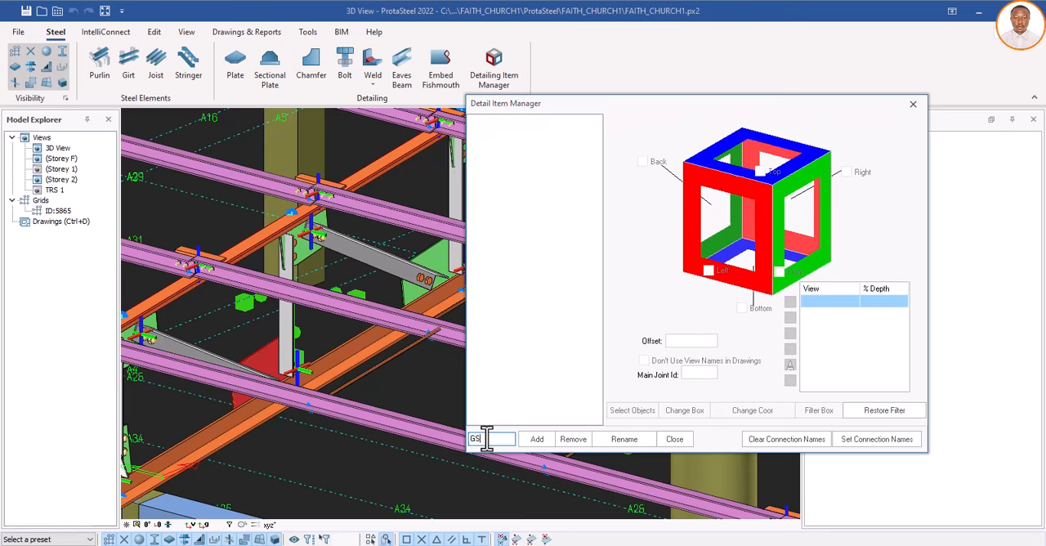
{"action": "left_click", "coordinate": [537, 440]}
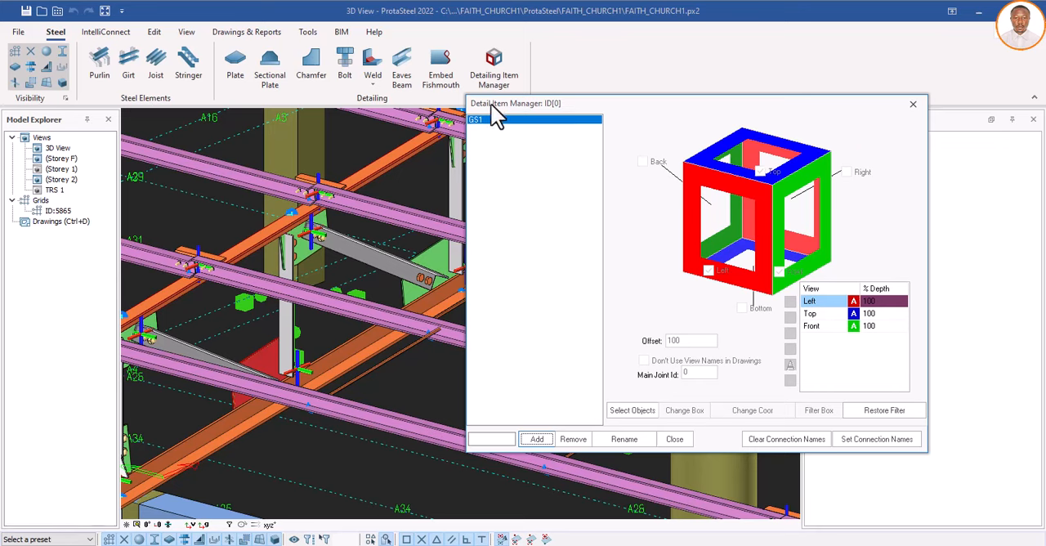
Step: Assign the bottom chord, vertical and diagonal members meeting at the selected gusset plate to detail item GS1
{"action": "left_click", "coordinate": [631, 412]}
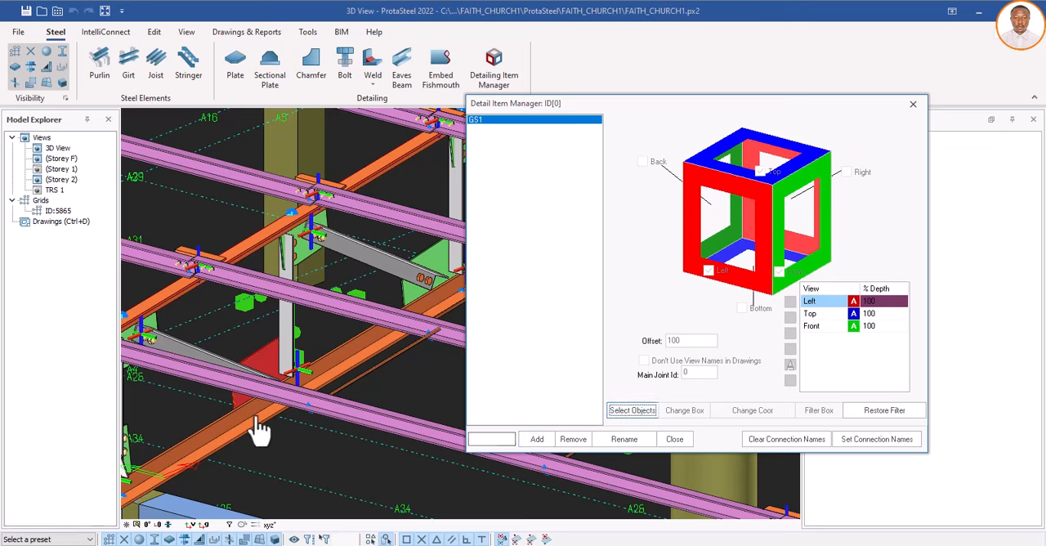
{"action": "left_click", "coordinate": [320, 388]}
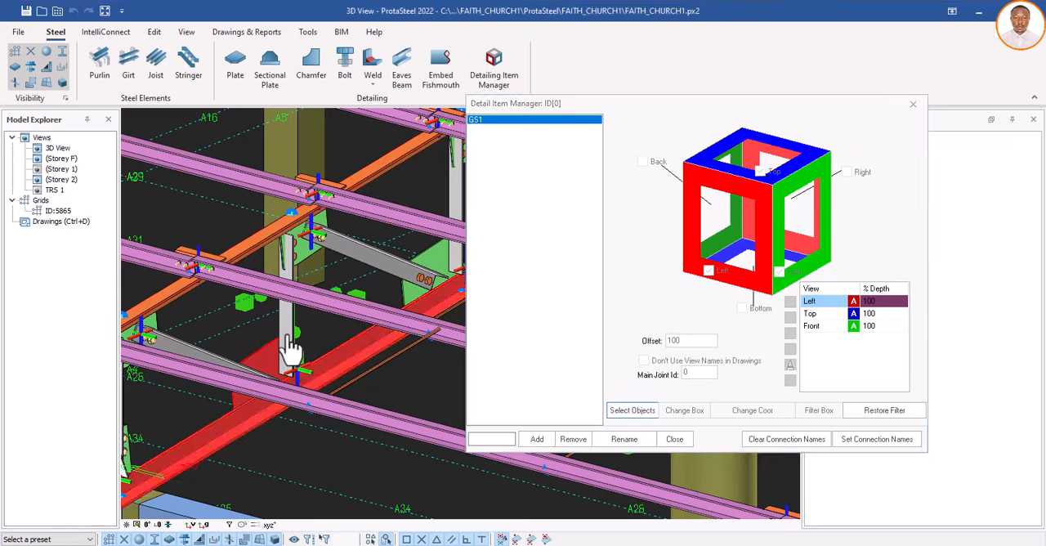
{"action": "left_click", "coordinate": [293, 352]}
{"action": "left_click", "coordinate": [205, 366]}
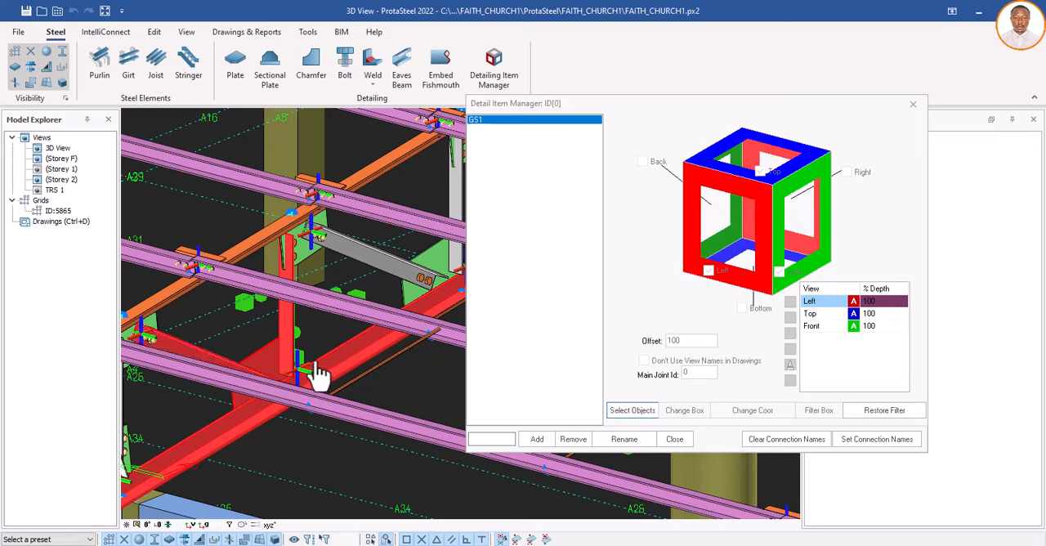
{"action": "right_click", "coordinate": [314, 365]}
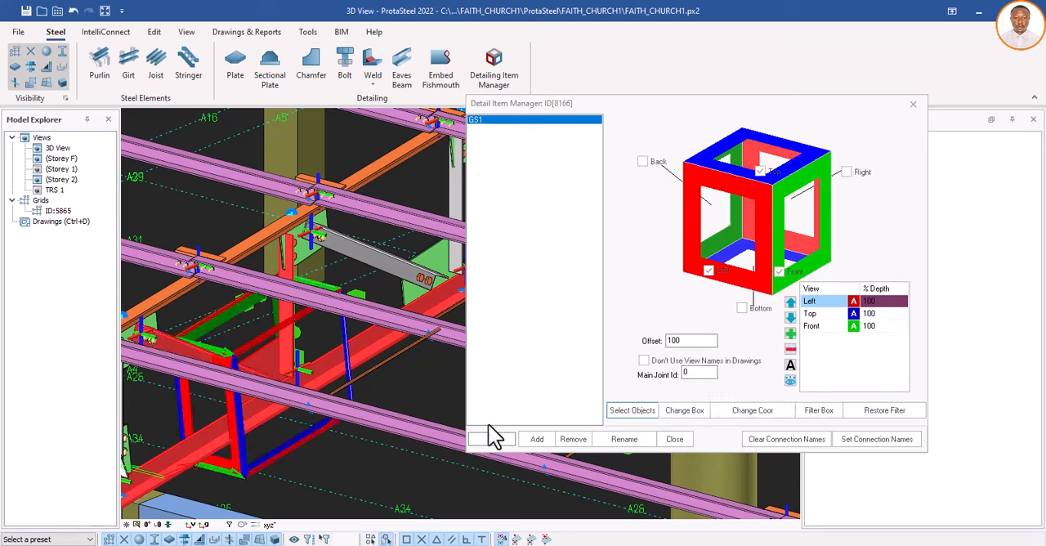
Step: Enable the Back, Right and Bottom views for GS1, add a 3D view, and close the Detail Item Manager
{"action": "left_click", "coordinate": [643, 163]}
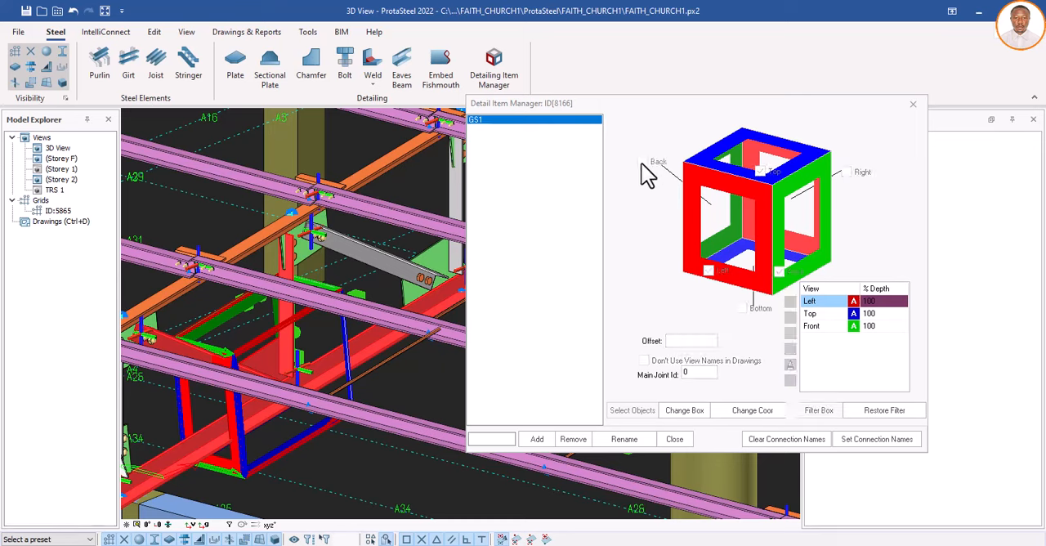
{"action": "left_click", "coordinate": [847, 172]}
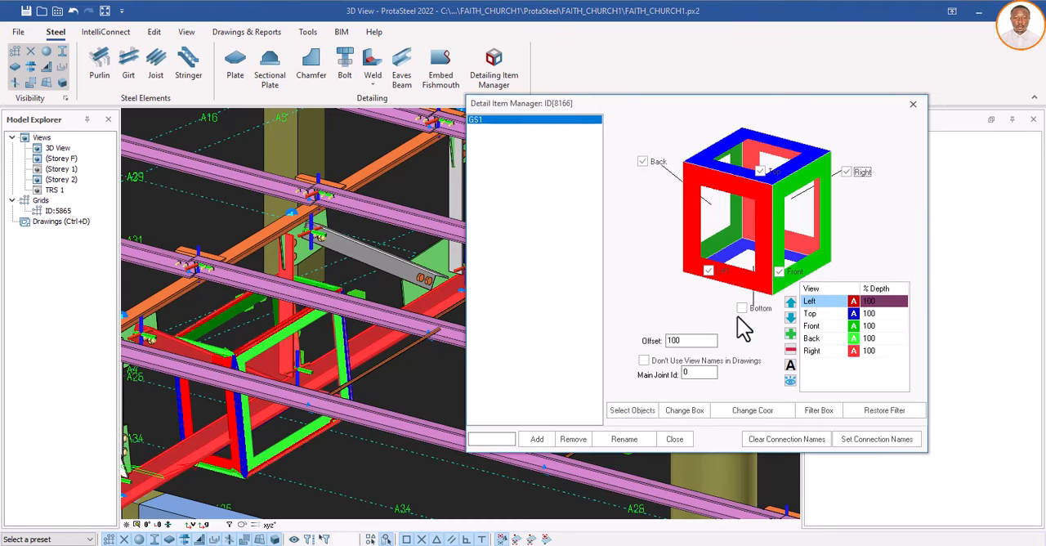
{"action": "left_click", "coordinate": [742, 307]}
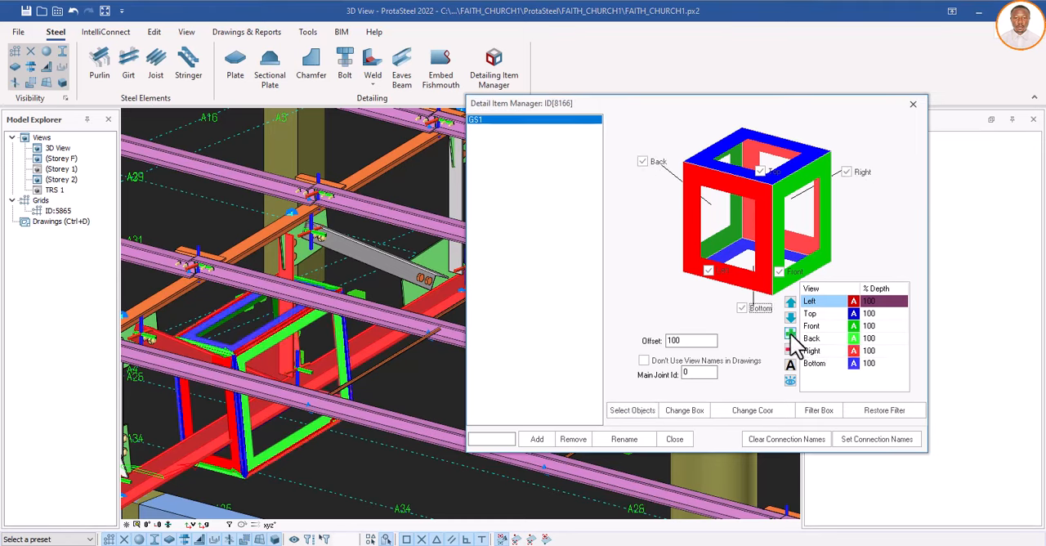
{"action": "left_click", "coordinate": [791, 333]}
{"action": "left_click", "coordinate": [676, 439]}
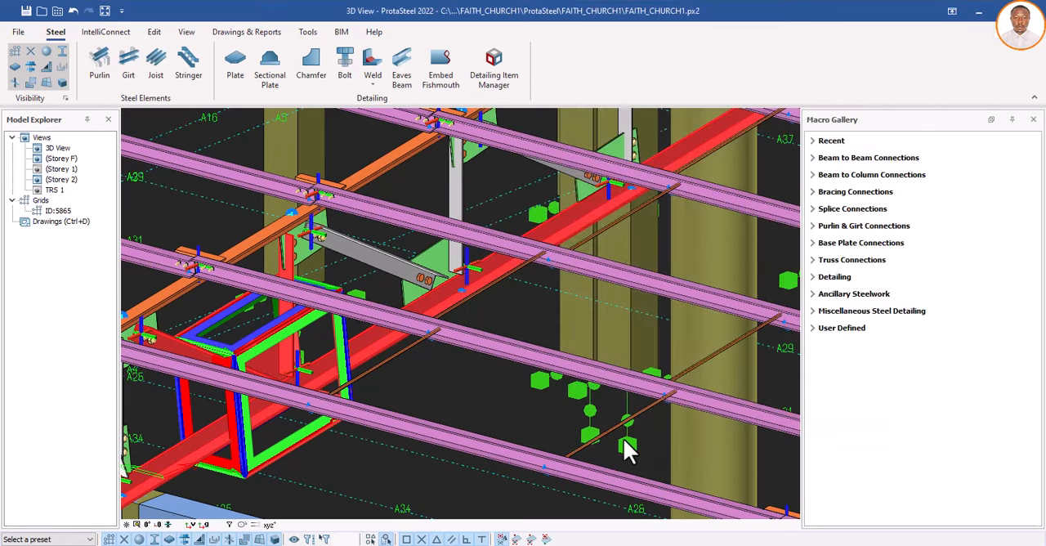
Step: Examine the other gusset connections along the same truss bottom chord for the next joint to detail
{"action": "scroll", "coordinate": [408, 407], "scroll_direction": "down", "scroll_amount": 6}
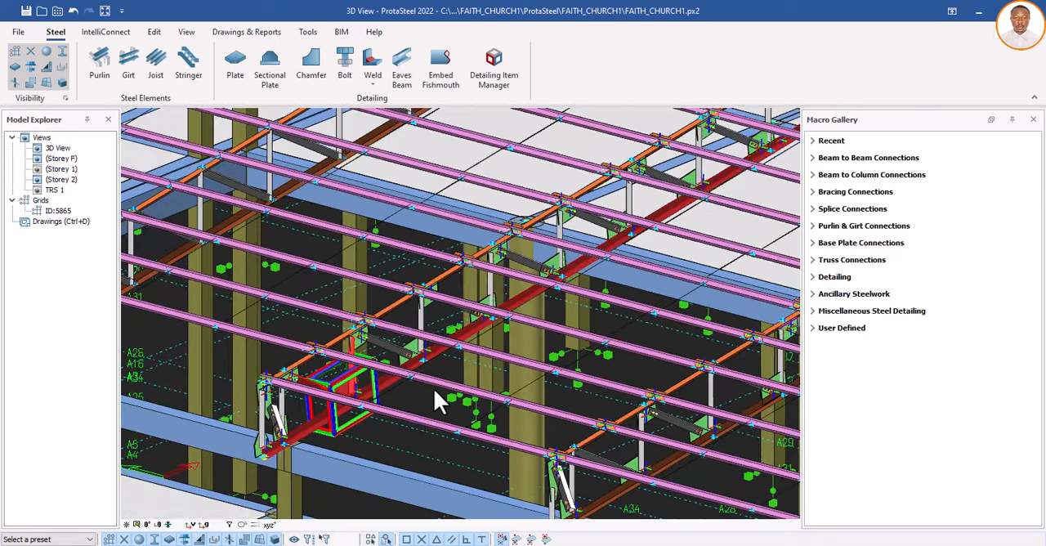
{"action": "scroll", "coordinate": [447, 362], "scroll_direction": "up", "scroll_amount": 4}
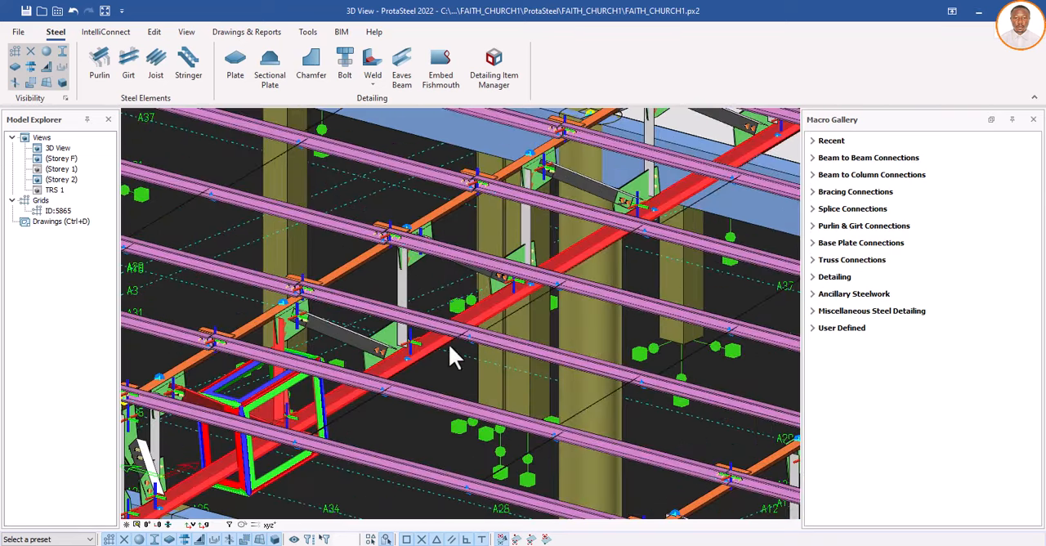
{"action": "scroll", "coordinate": [450, 344], "scroll_direction": "down", "scroll_amount": 3}
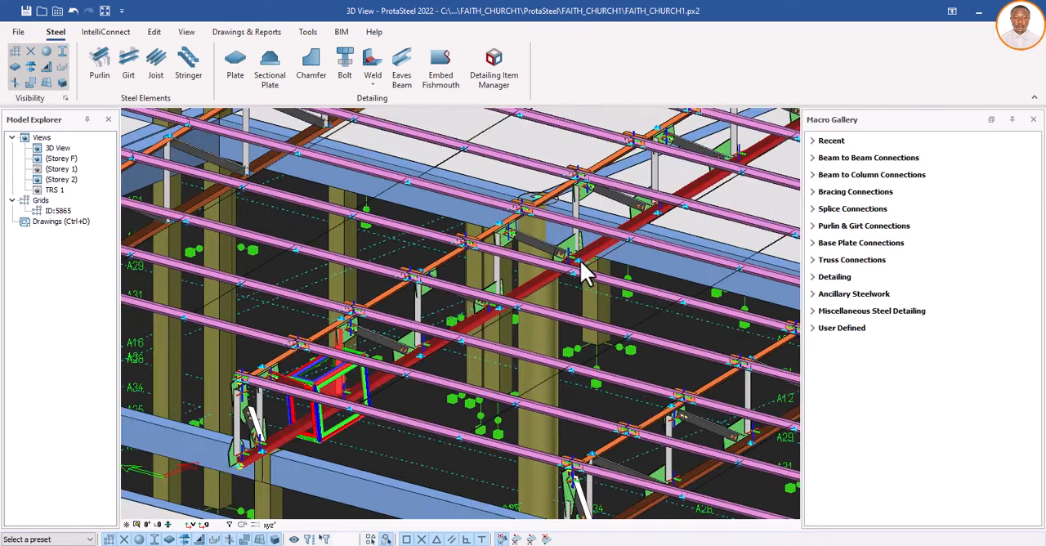
{"action": "scroll", "coordinate": [585, 255], "scroll_direction": "up", "scroll_amount": 3}
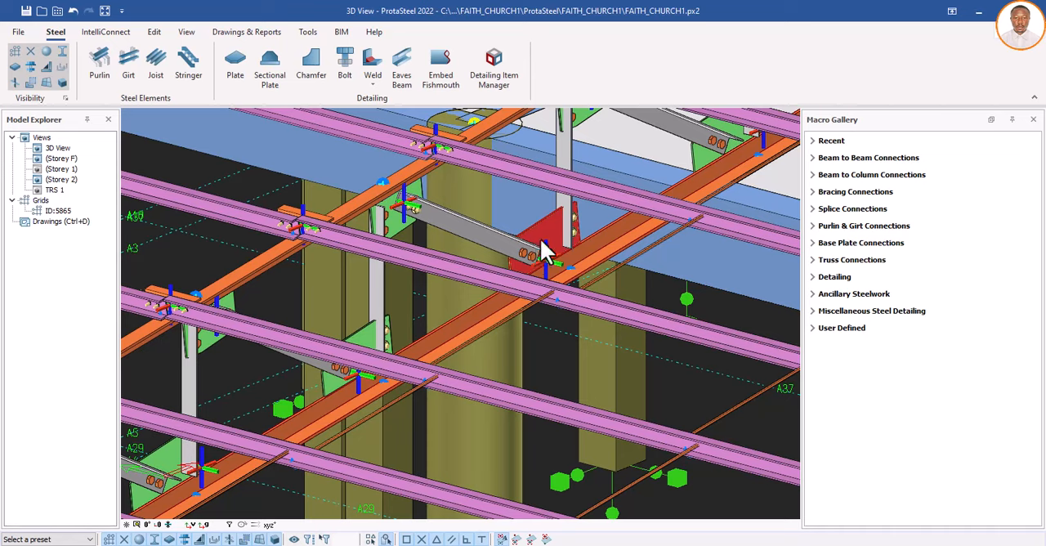
{"action": "scroll", "coordinate": [460, 322], "scroll_direction": "down", "scroll_amount": 3}
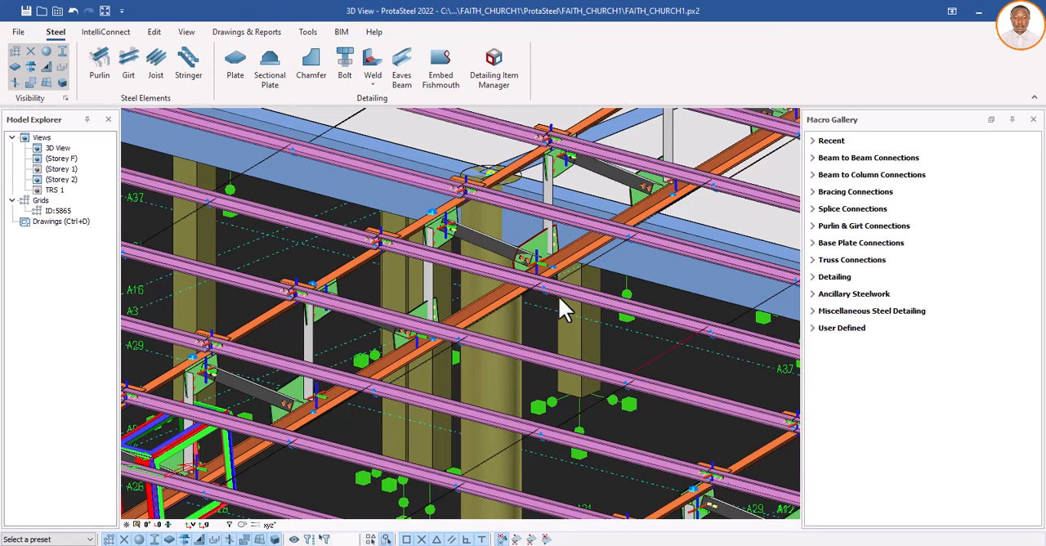
{"action": "scroll", "coordinate": [559, 296], "scroll_direction": "down", "scroll_amount": 1}
{"action": "scroll", "coordinate": [556, 301], "scroll_direction": "down", "scroll_amount": 1}
{"action": "scroll", "coordinate": [708, 182], "scroll_direction": "up", "scroll_amount": 2}
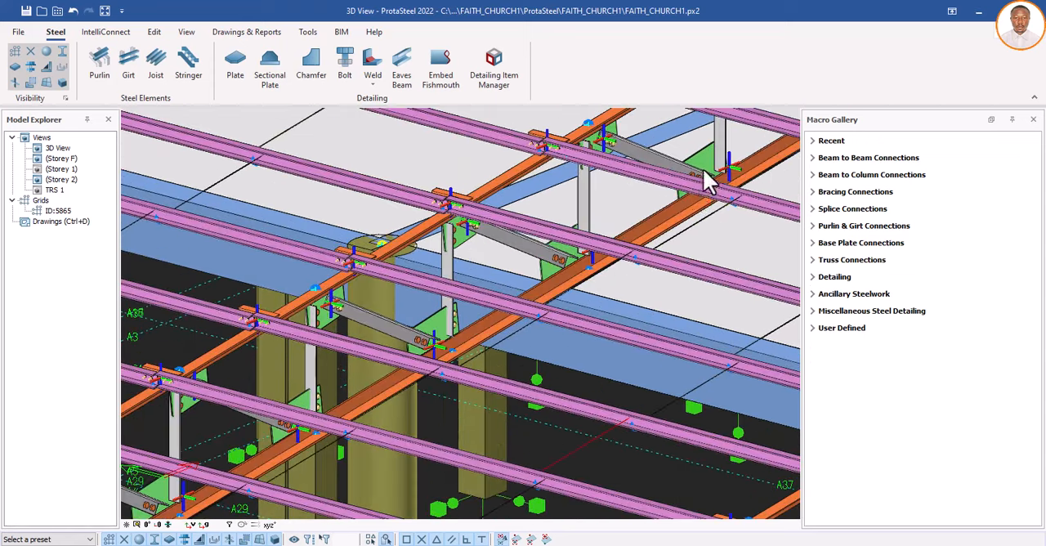
{"action": "scroll", "coordinate": [601, 268], "scroll_direction": "up", "scroll_amount": 2}
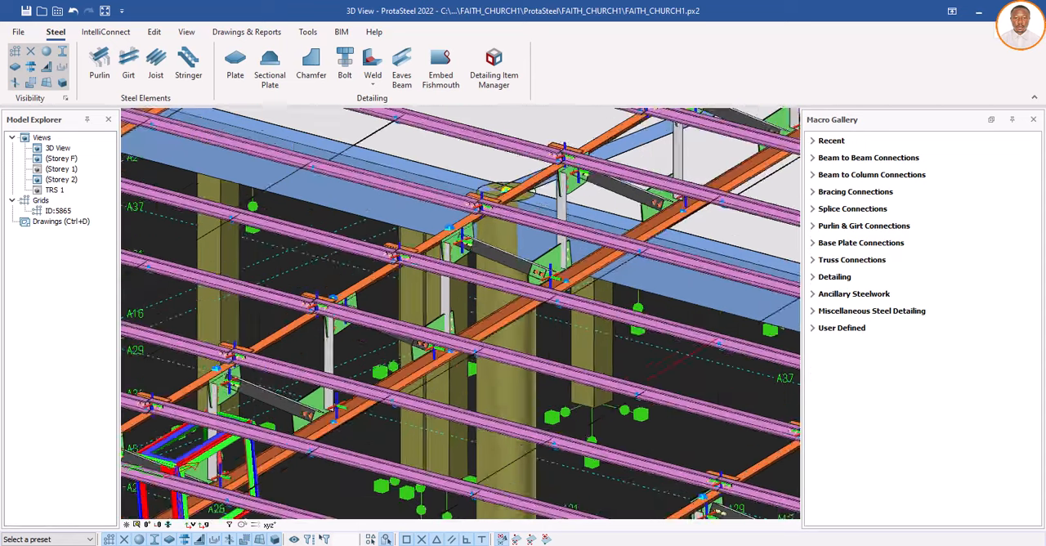
{"action": "scroll", "coordinate": [338, 415], "scroll_direction": "up", "scroll_amount": 2}
{"action": "scroll", "coordinate": [490, 295], "scroll_direction": "down", "scroll_amount": 2}
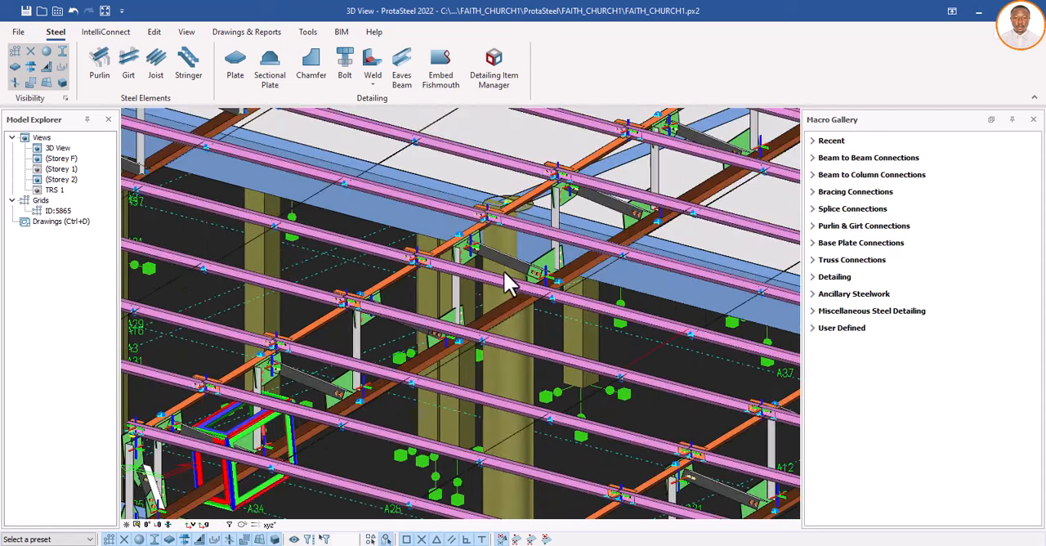
{"action": "scroll", "coordinate": [480, 264], "scroll_direction": "up", "scroll_amount": 2}
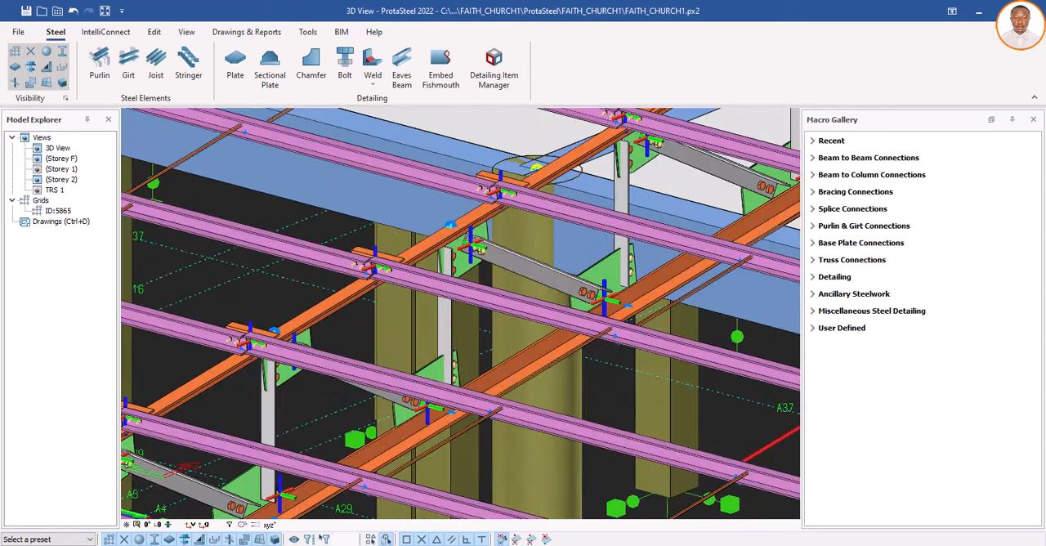
Step: Select another gusset plate further along the bottom chord and add a detail item named GS2
{"action": "scroll", "coordinate": [478, 292], "scroll_direction": "up", "scroll_amount": 1}
{"action": "scroll", "coordinate": [362, 337], "scroll_direction": "up", "scroll_amount": 2}
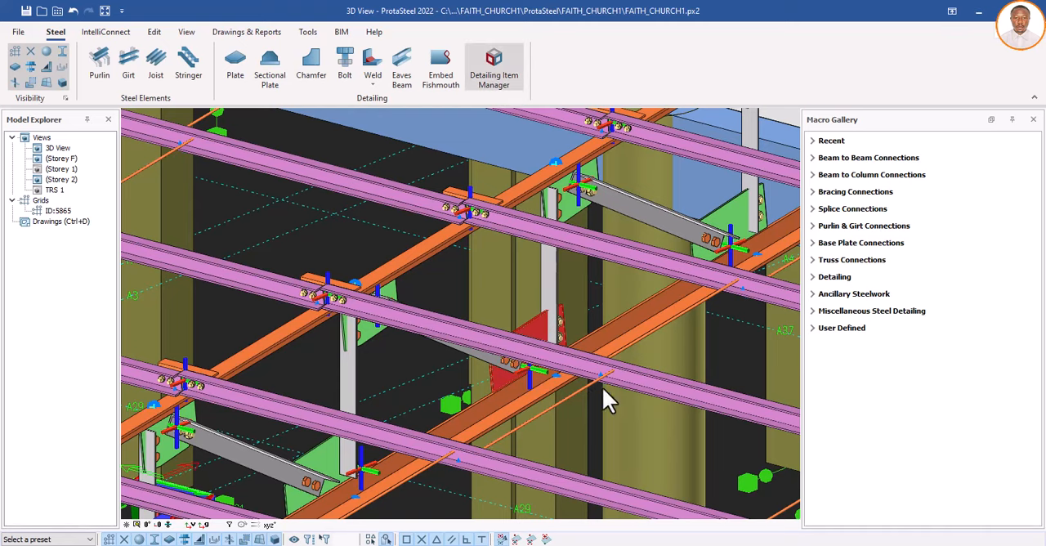
{"action": "left_click_drag", "start_coordinate": [487, 115], "coordinate": [765, 115]}
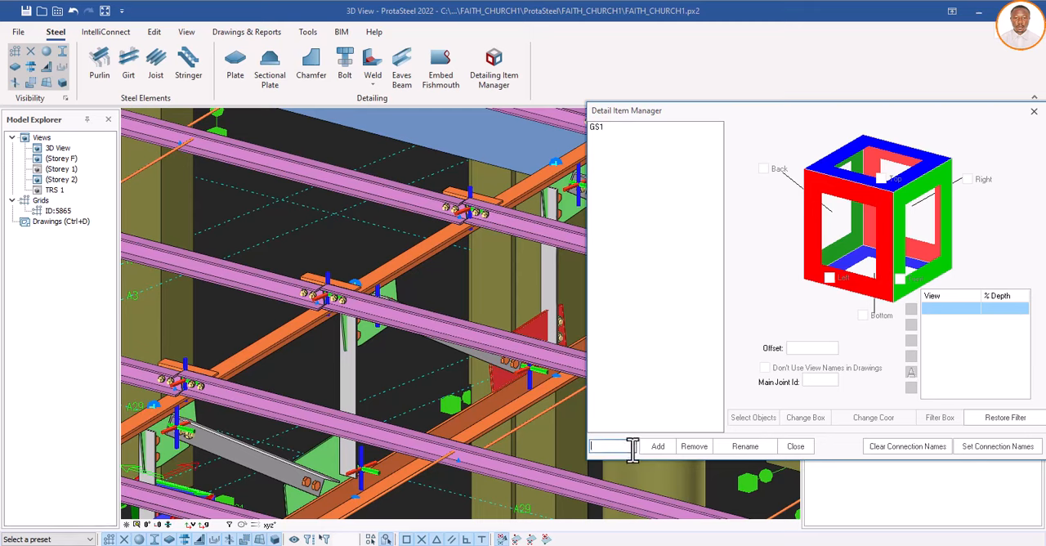
{"action": "type", "text": "2"}
{"action": "left_click", "coordinate": [656, 446]}
Step: Assign the bottom chord, diagonal and vertical members at the second gusset plate to detail item GS2
{"action": "left_click", "coordinate": [744, 420]}
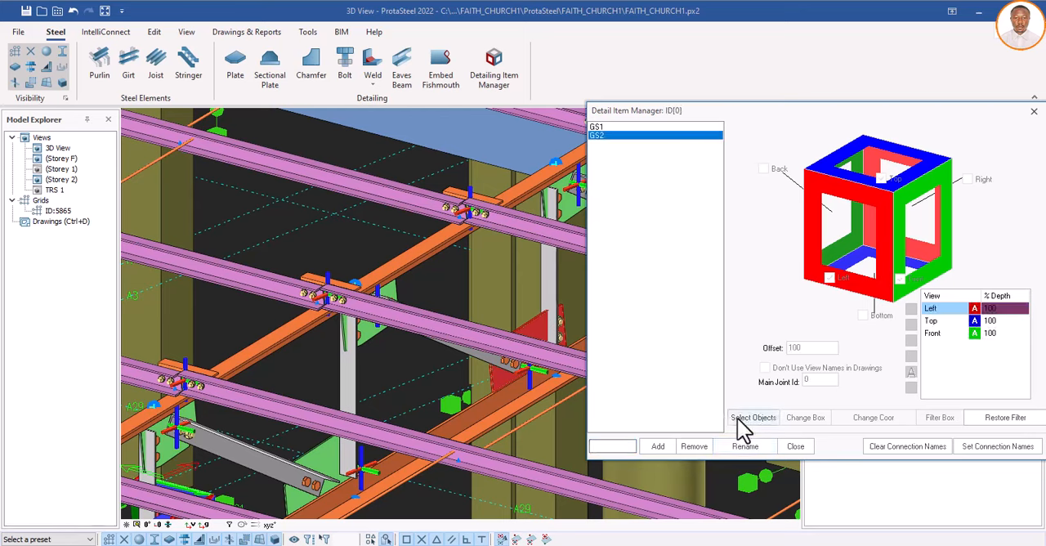
{"action": "left_click", "coordinate": [513, 414]}
{"action": "left_click", "coordinate": [488, 364]}
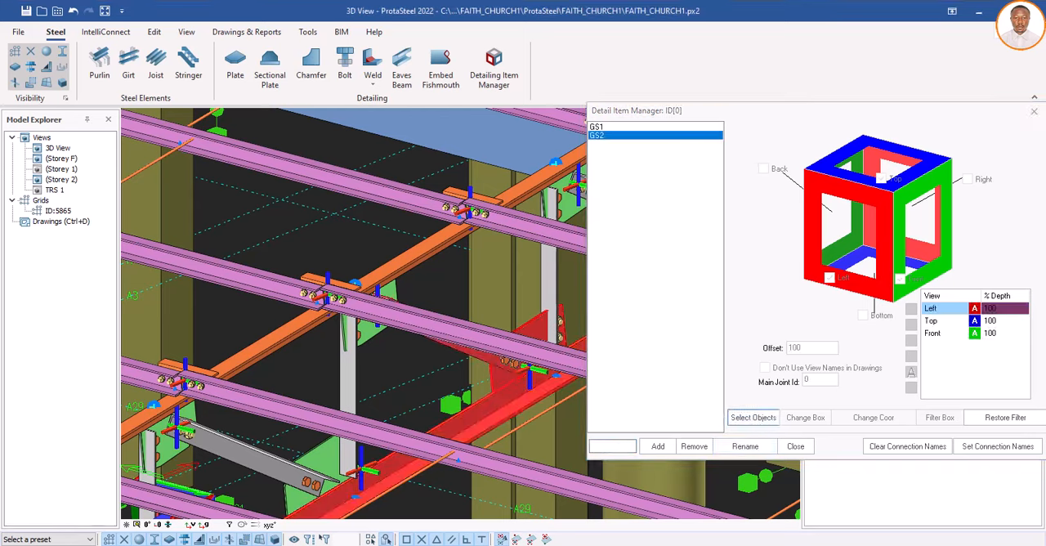
{"action": "left_click", "coordinate": [551, 296]}
{"action": "right_click", "coordinate": [392, 381]}
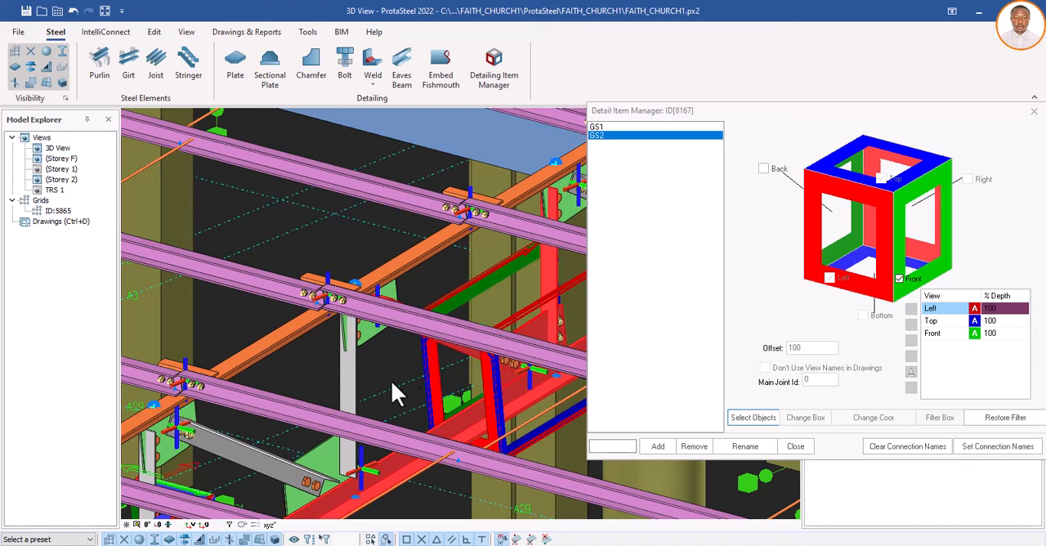
Step: Enable the Right, Back and Bottom views for GS2, add a 3D view, and close the Detail Item Manager
{"action": "scroll", "coordinate": [384, 386], "scroll_direction": "down", "scroll_amount": 2}
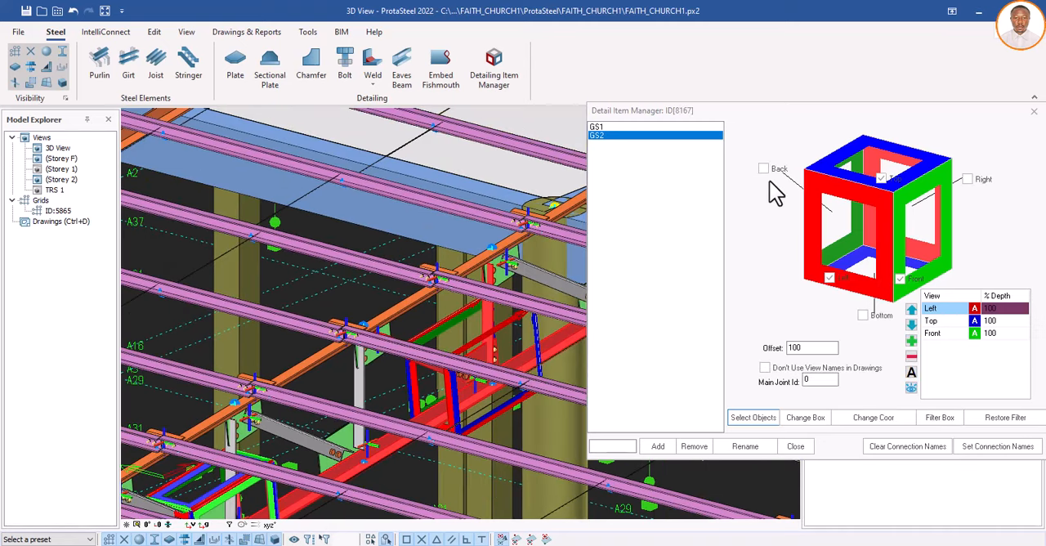
{"action": "left_click", "coordinate": [973, 180]}
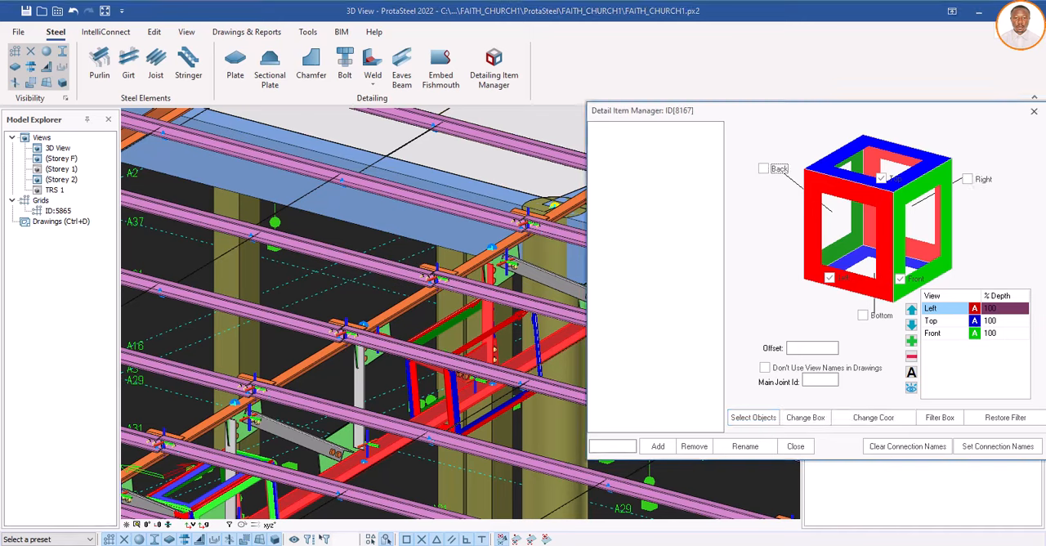
{"action": "left_click", "coordinate": [766, 168]}
{"action": "left_click", "coordinate": [864, 315]}
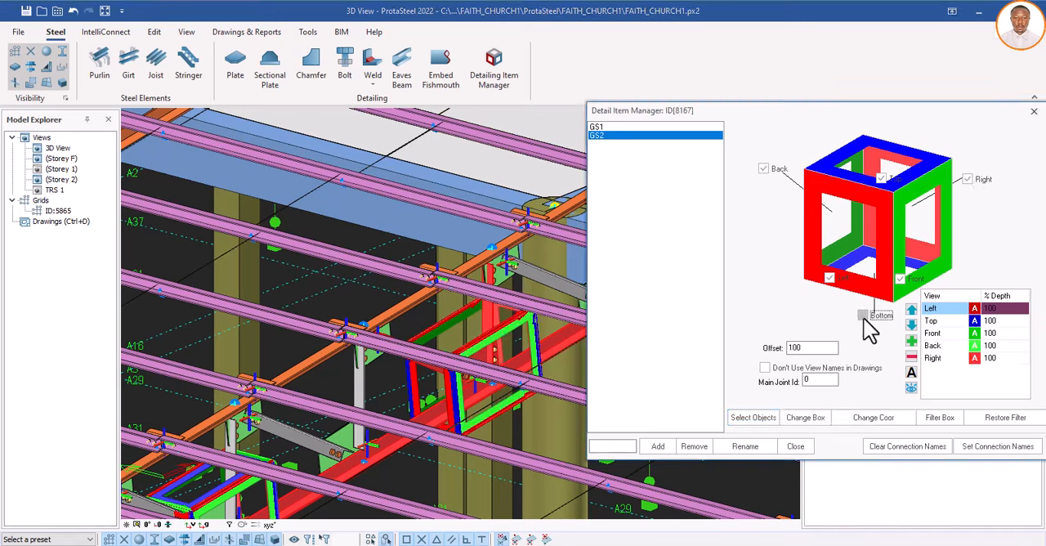
{"action": "left_click", "coordinate": [912, 342]}
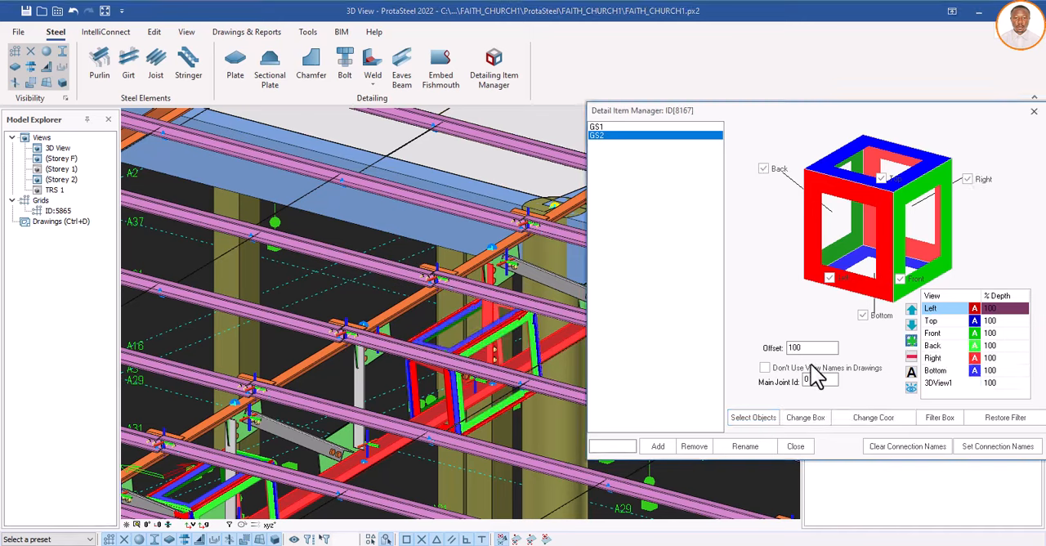
{"action": "left_click", "coordinate": [791, 447]}
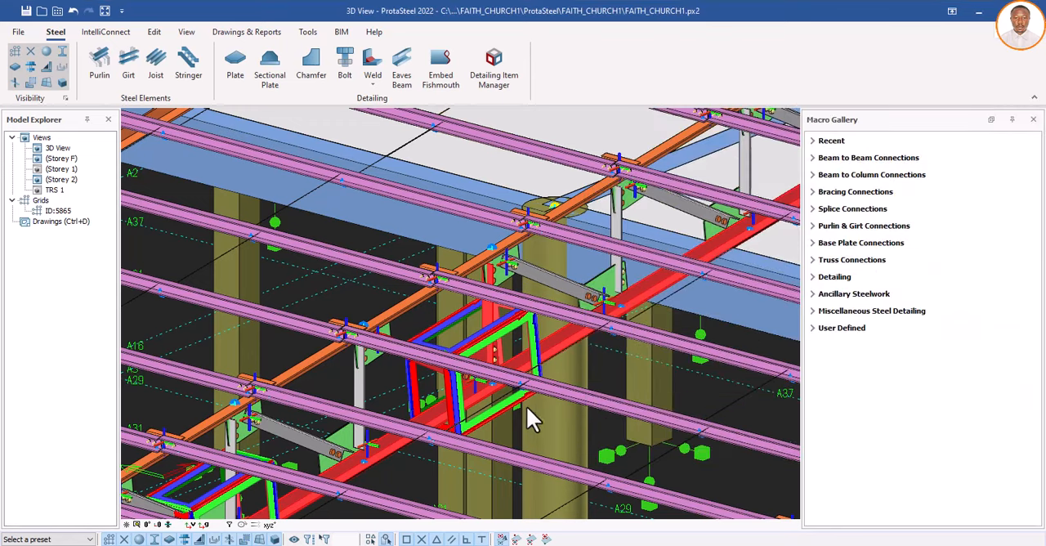
{"action": "scroll", "coordinate": [505, 417], "scroll_direction": "down", "scroll_amount": 3}
{"action": "scroll", "coordinate": [519, 336], "scroll_direction": "up", "scroll_amount": 5}
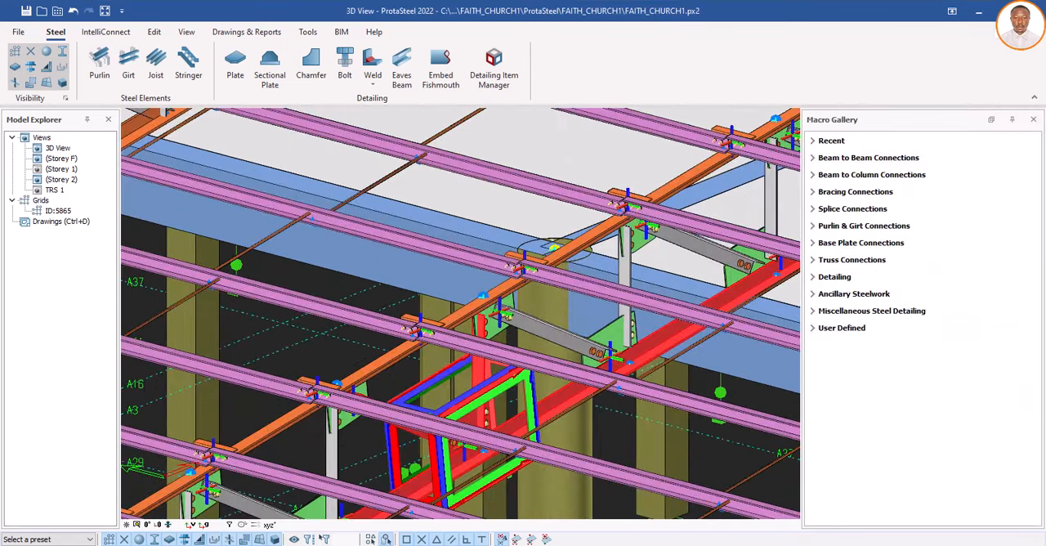
Step: Select a gusset plate under the truss top chord, beyond the GS2 joint, and add a detail item named GS3
{"action": "scroll", "coordinate": [510, 336], "scroll_direction": "down", "scroll_amount": 4}
{"action": "scroll", "coordinate": [728, 243], "scroll_direction": "down", "scroll_amount": 3}
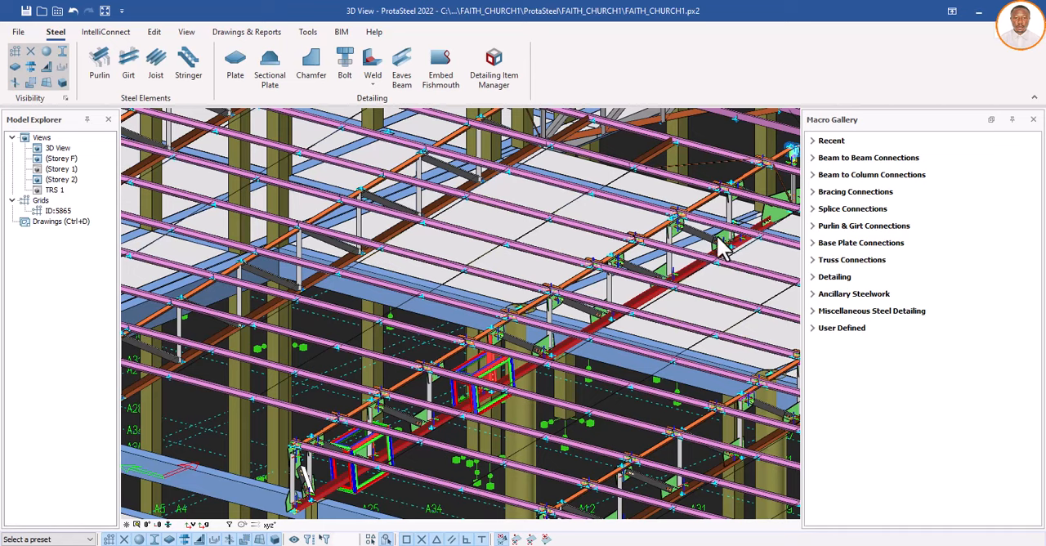
{"action": "scroll", "coordinate": [507, 335], "scroll_direction": "up", "scroll_amount": 5}
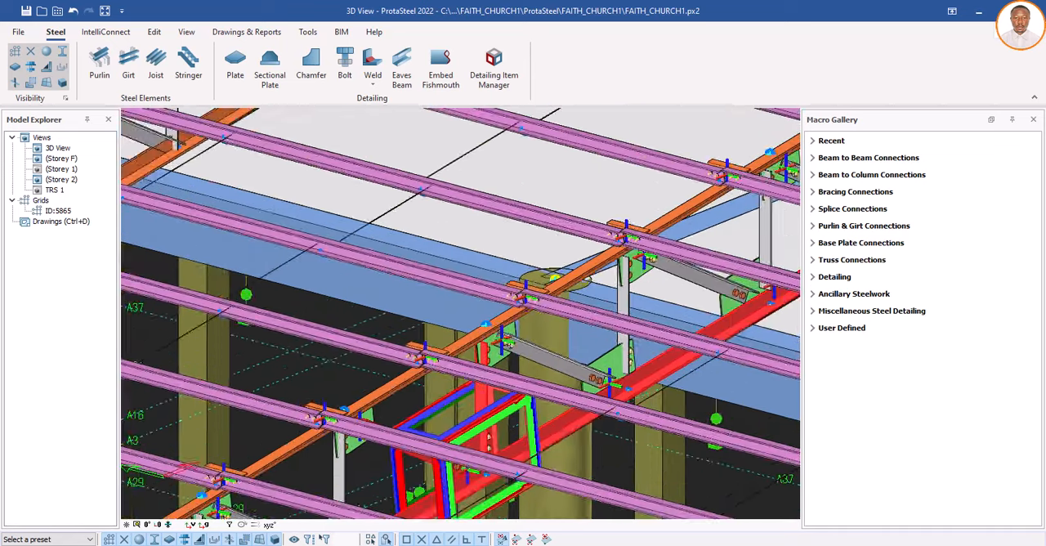
{"action": "scroll", "coordinate": [499, 352], "scroll_direction": "down", "scroll_amount": 2}
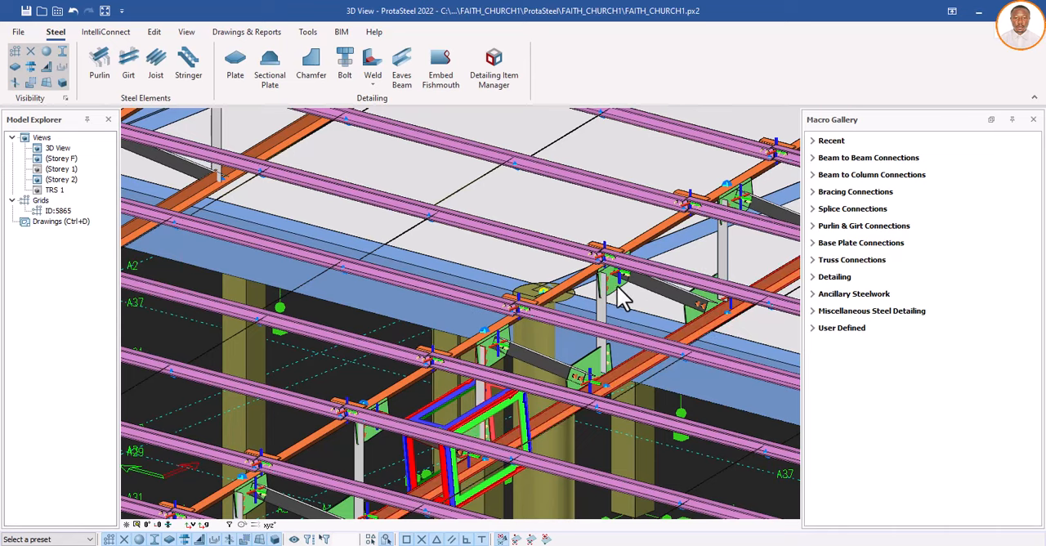
{"action": "scroll", "coordinate": [548, 336], "scroll_direction": "up", "scroll_amount": 4}
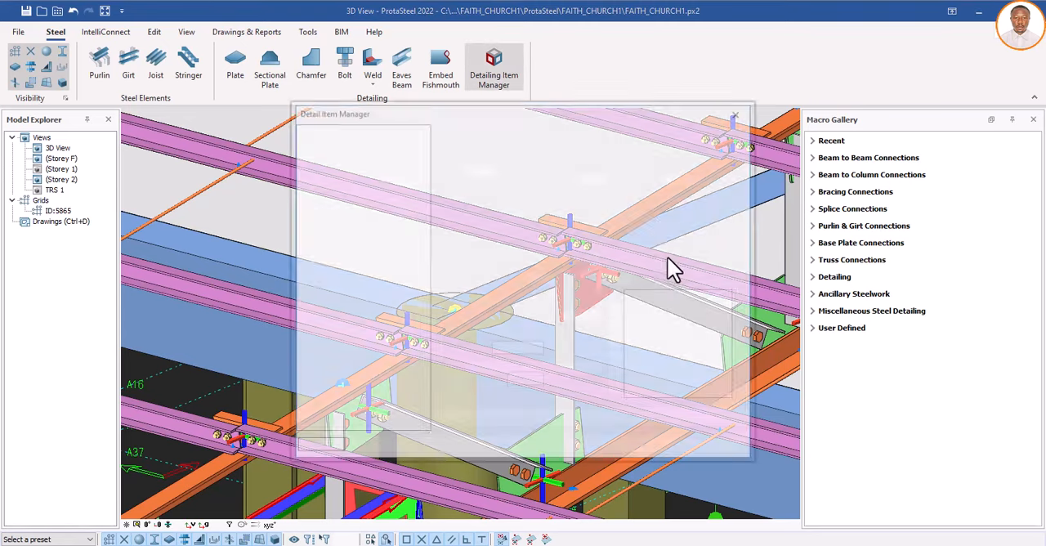
{"action": "left_click_drag", "start_coordinate": [605, 108], "coordinate": [945, 147]}
{"action": "scroll", "coordinate": [368, 282], "scroll_direction": "down", "scroll_amount": 4}
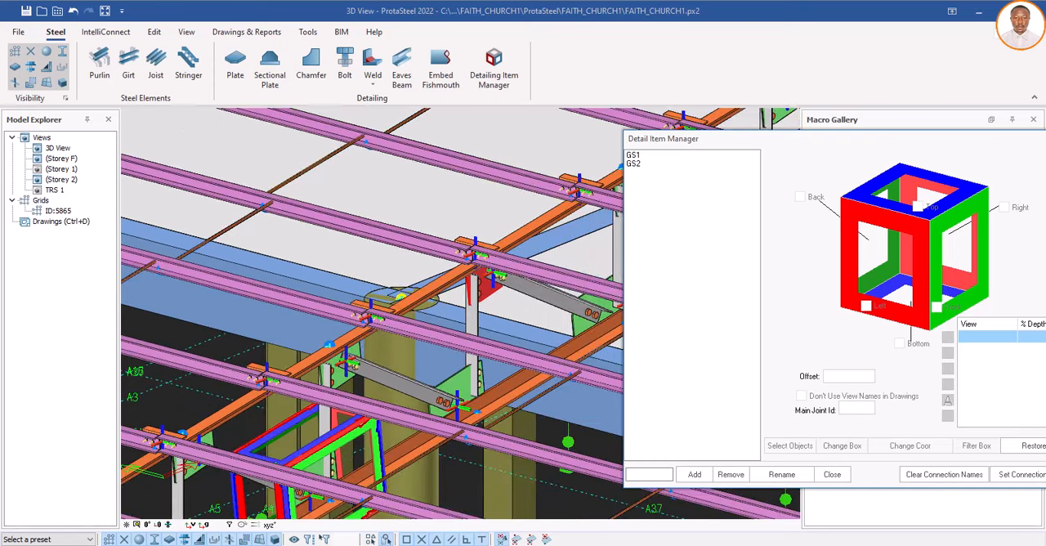
{"action": "scroll", "coordinate": [493, 281], "scroll_direction": "up", "scroll_amount": 5}
{"action": "left_click", "coordinate": [659, 474]}
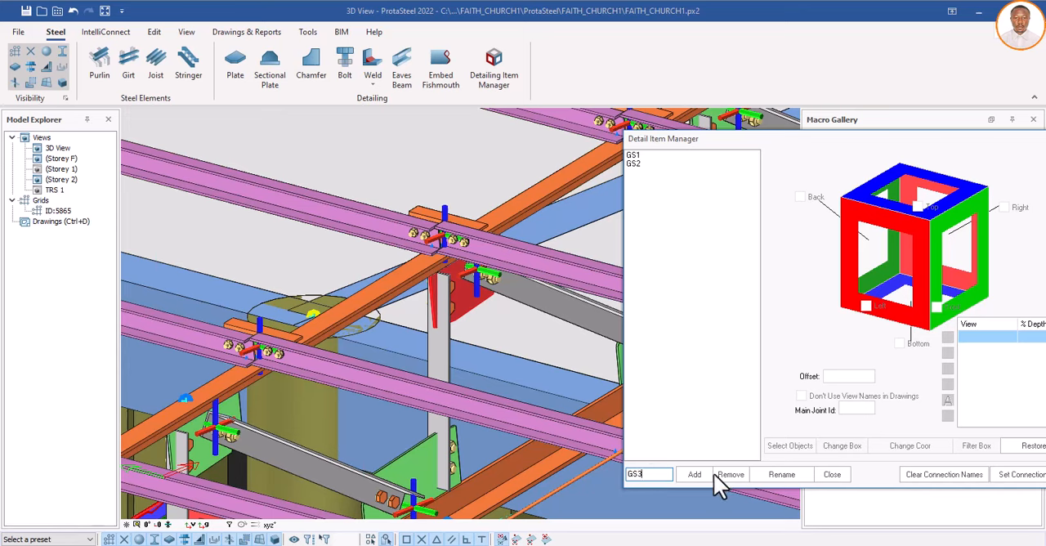
{"action": "type", "text": "GS3"}
{"action": "left_click", "coordinate": [694, 475]}
Step: Assign the top chord, vertical and diagonal members at the selected gusset plate to detail item GS3
{"action": "left_click", "coordinate": [790, 445]}
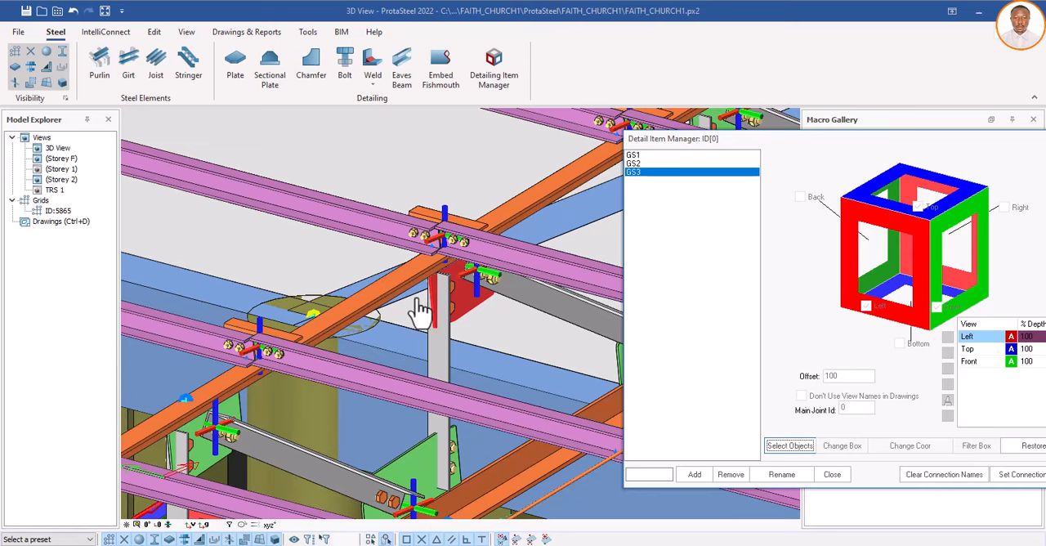
{"action": "scroll", "coordinate": [455, 313], "scroll_direction": "down", "scroll_amount": 2}
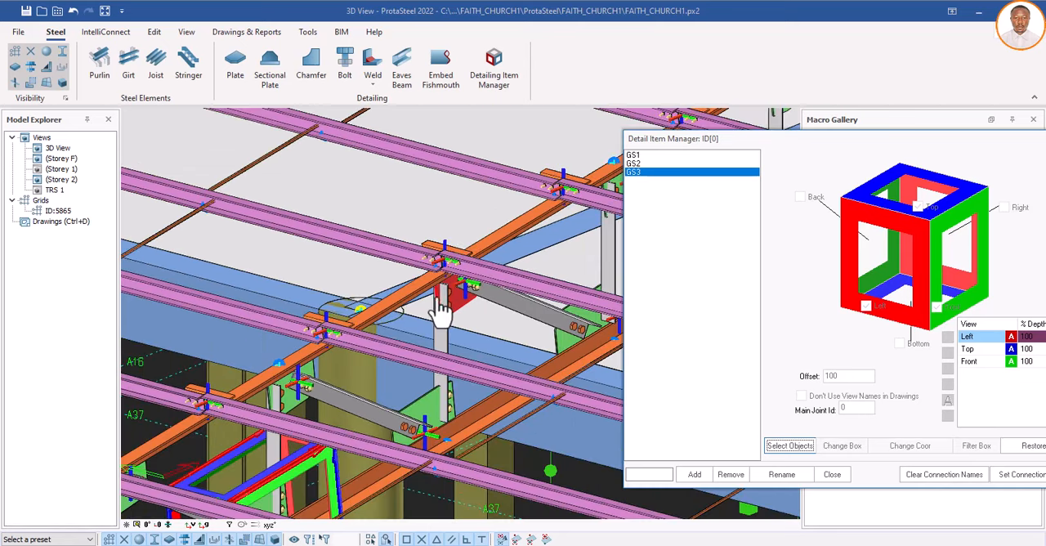
{"action": "scroll", "coordinate": [430, 295], "scroll_direction": "up", "scroll_amount": 3}
{"action": "left_click", "coordinate": [413, 286]}
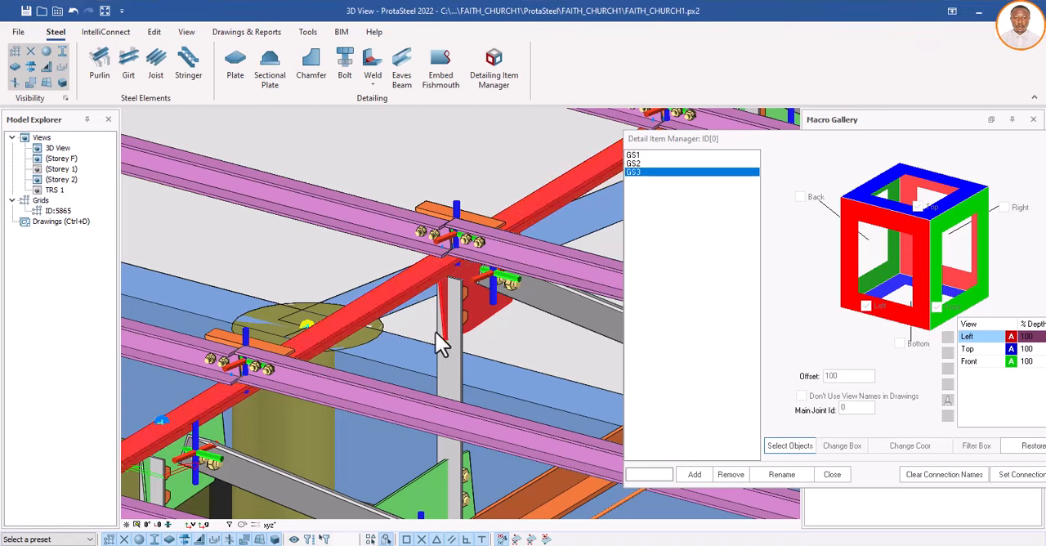
{"action": "left_click", "coordinate": [460, 355]}
{"action": "left_click", "coordinate": [574, 318]}
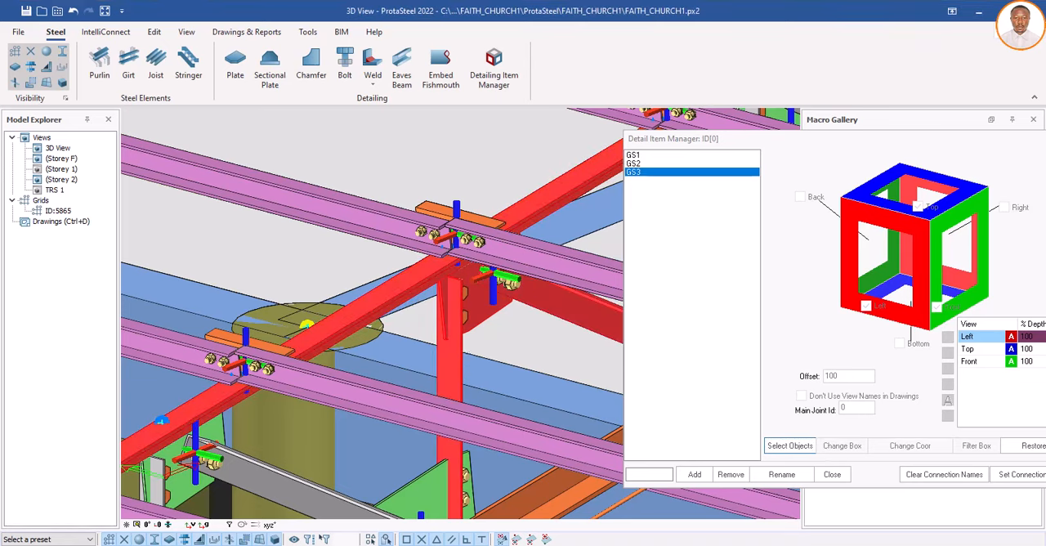
{"action": "right_click", "coordinate": [385, 315]}
Step: Enable the Back, Right and Bottom views for GS3, add a 3D view, and close the Detail Item Manager
{"action": "scroll", "coordinate": [385, 315], "scroll_direction": "down", "scroll_amount": 3}
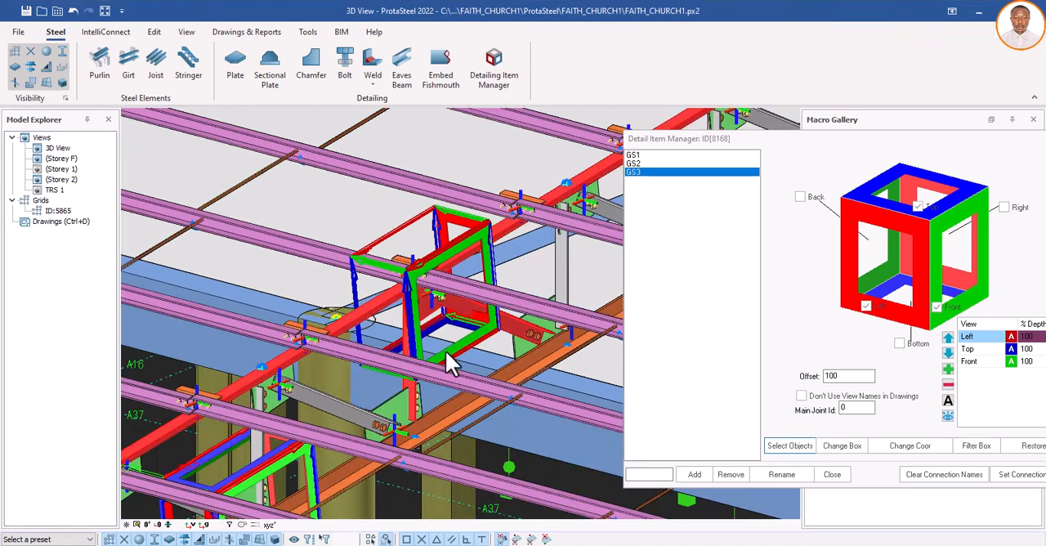
{"action": "left_click", "coordinate": [799, 196]}
{"action": "left_click", "coordinate": [1010, 209]}
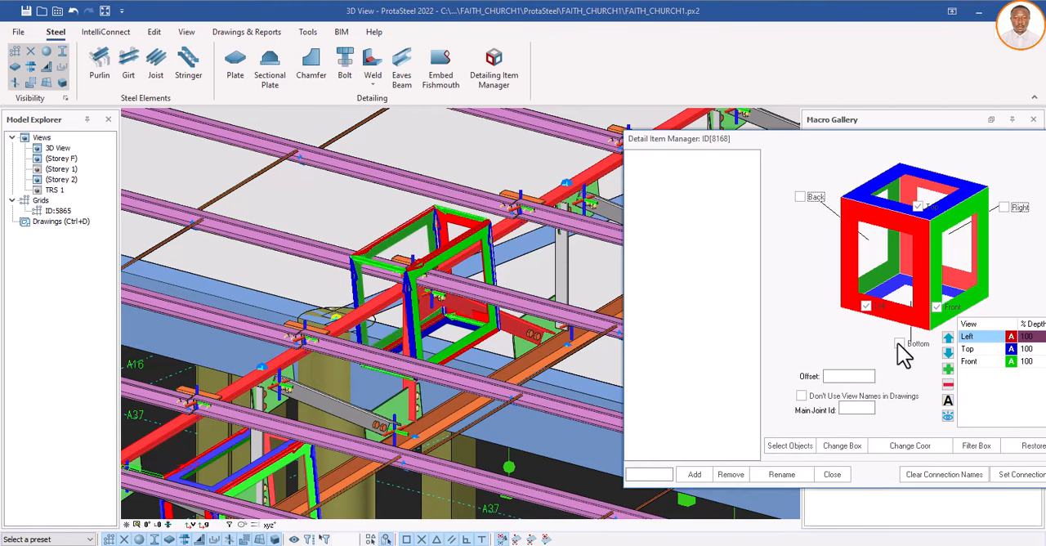
{"action": "left_click", "coordinate": [900, 344]}
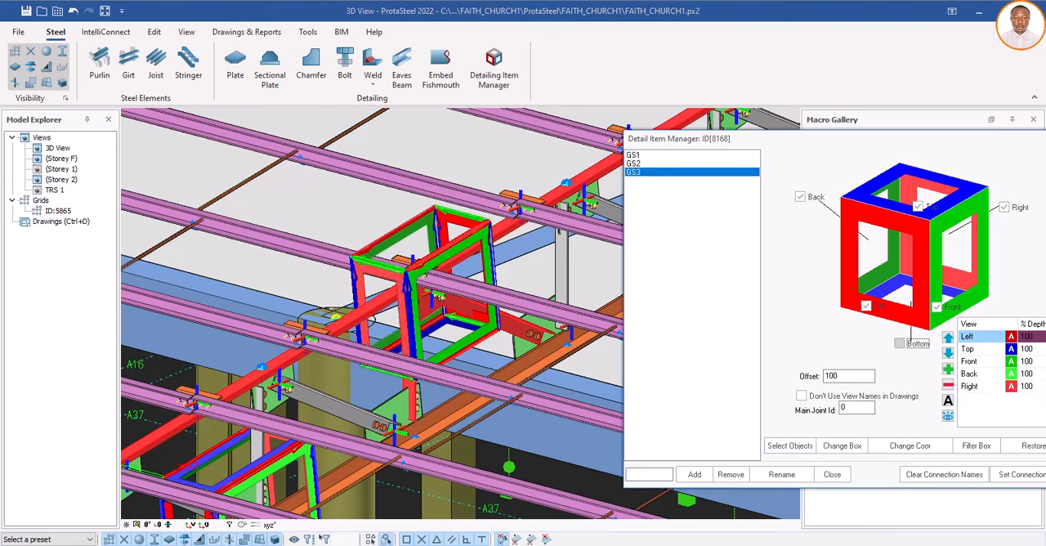
{"action": "left_click", "coordinate": [949, 369]}
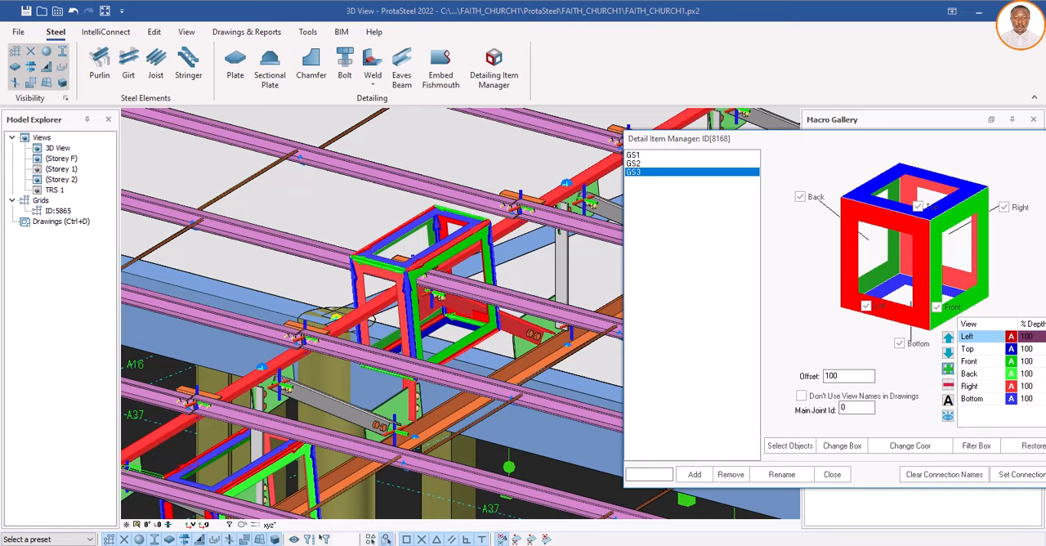
{"action": "left_click", "coordinate": [832, 475]}
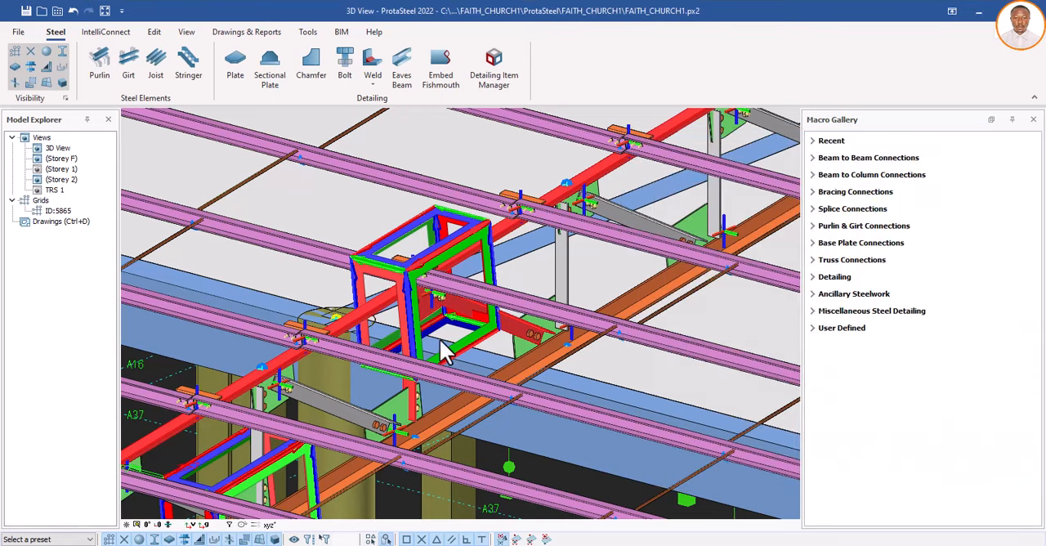
Step: Select the gusset plate where the top chord changes slope and add a detail item named GS4
{"action": "scroll", "coordinate": [409, 360], "scroll_direction": "down", "scroll_amount": 3}
{"action": "scroll", "coordinate": [431, 369], "scroll_direction": "down", "scroll_amount": 2}
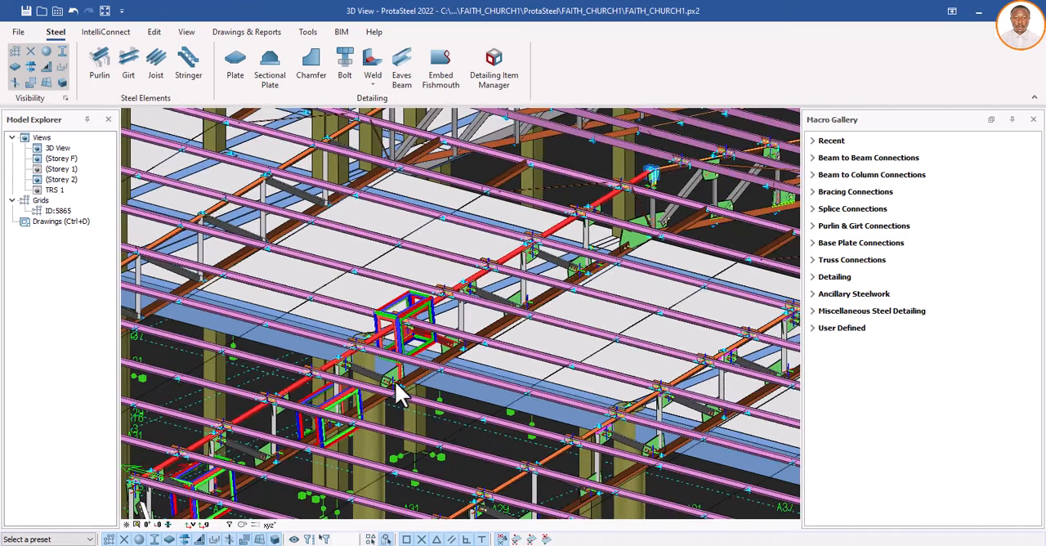
{"action": "scroll", "coordinate": [464, 396], "scroll_direction": "down", "scroll_amount": 1}
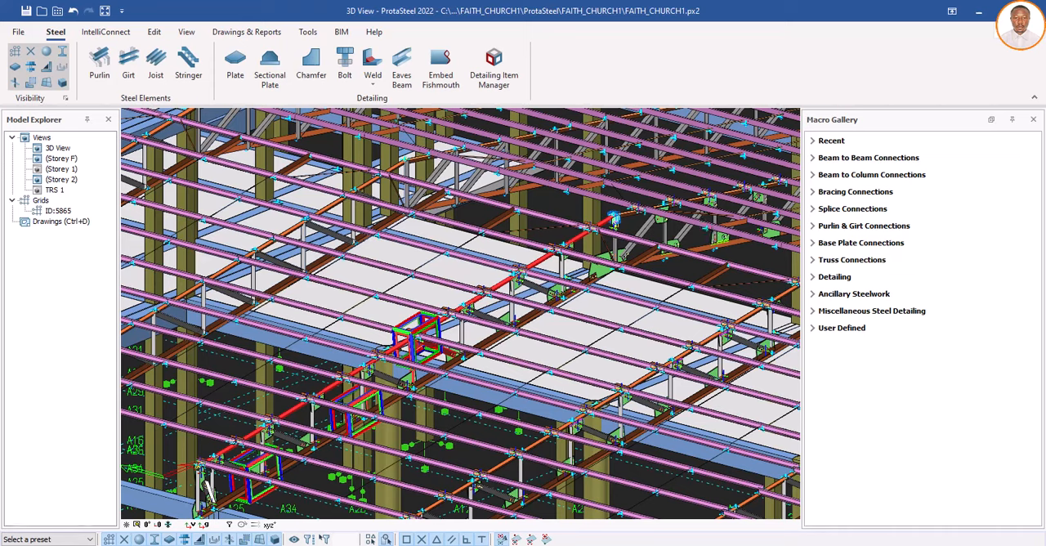
{"action": "scroll", "coordinate": [589, 236], "scroll_direction": "up", "scroll_amount": 5}
{"action": "scroll", "coordinate": [491, 252], "scroll_direction": "up", "scroll_amount": 2}
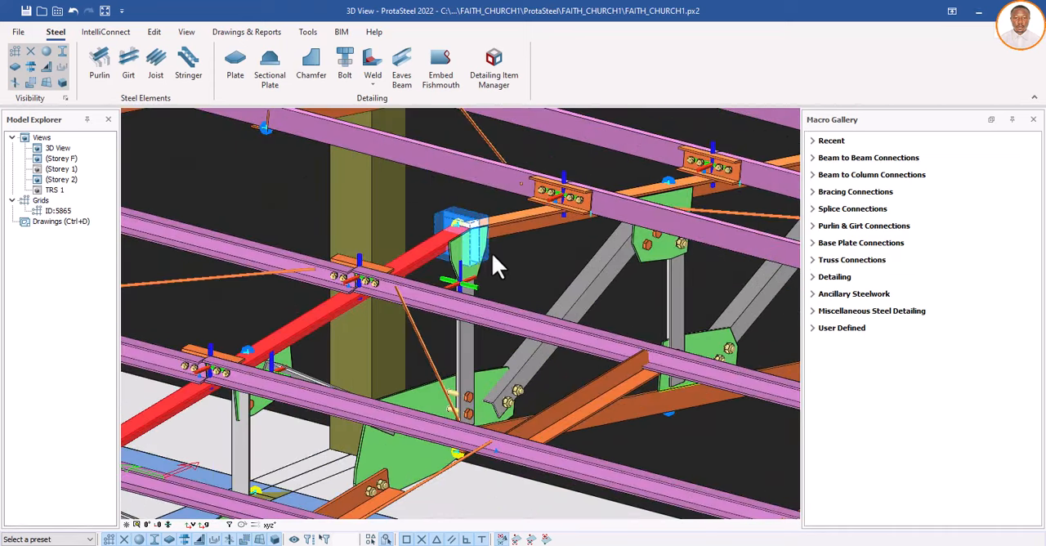
{"action": "scroll", "coordinate": [469, 274], "scroll_direction": "up", "scroll_amount": 1}
{"action": "left_click", "coordinate": [464, 269]}
{"action": "scroll", "coordinate": [470, 284], "scroll_direction": "up", "scroll_amount": 1}
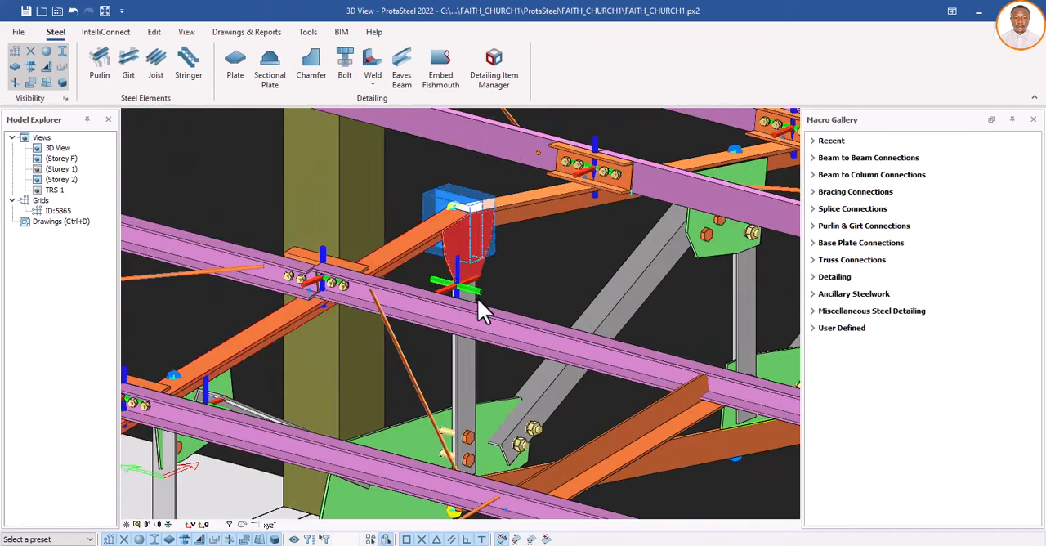
{"action": "left_click", "coordinate": [505, 72]}
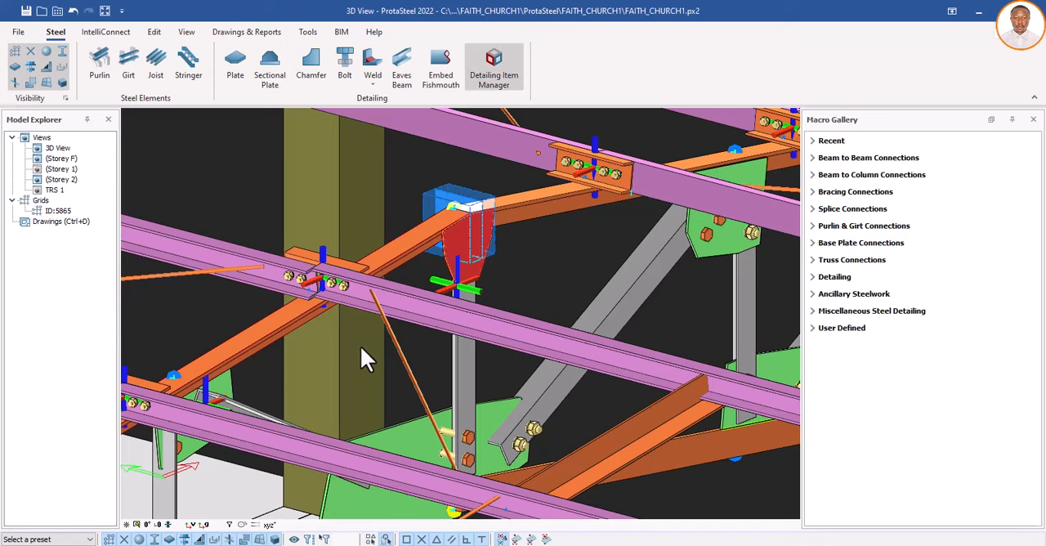
{"action": "left_click_drag", "start_coordinate": [591, 109], "coordinate": [812, 139]}
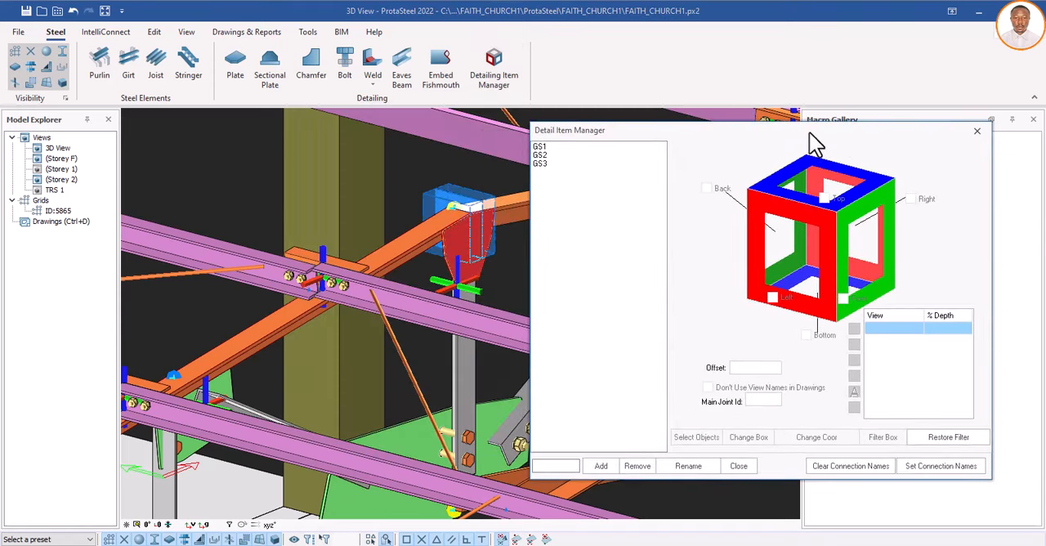
{"action": "left_click", "coordinate": [560, 466]}
{"action": "left_click", "coordinate": [599, 468]}
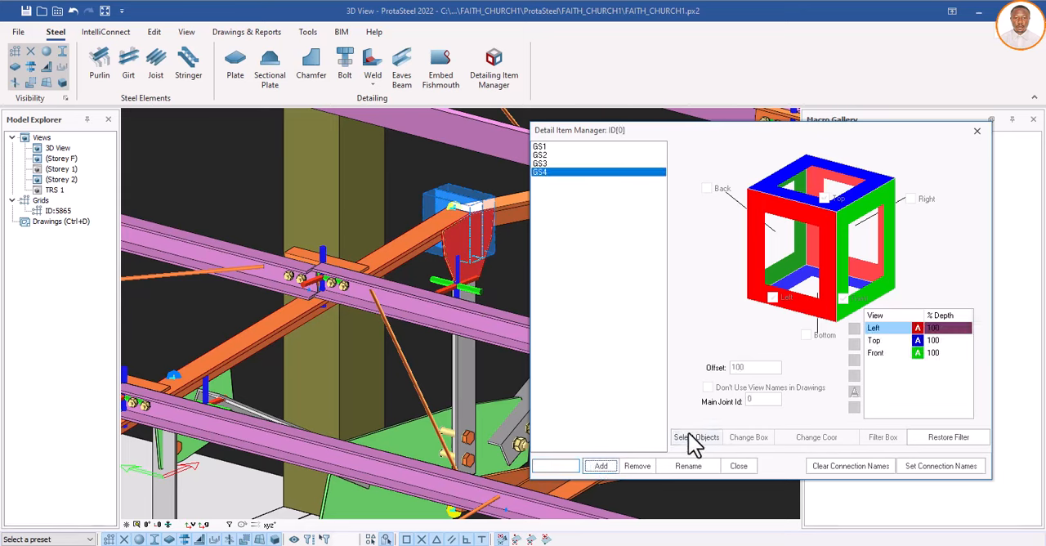
Step: Assign the vertical member and the two top chord members meeting at the slope change to detail item GS4
{"action": "left_click", "coordinate": [463, 323]}
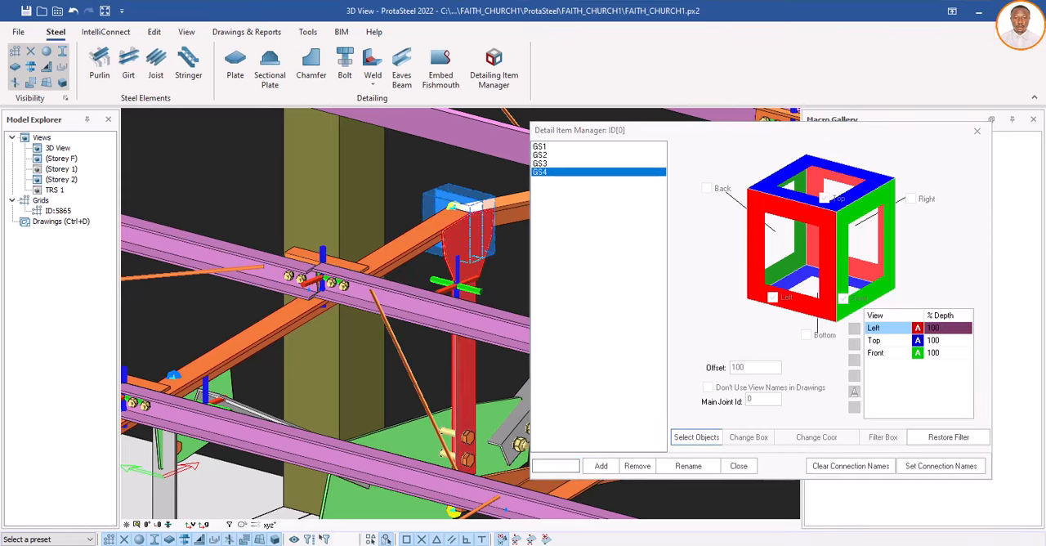
{"action": "left_click", "coordinate": [420, 261]}
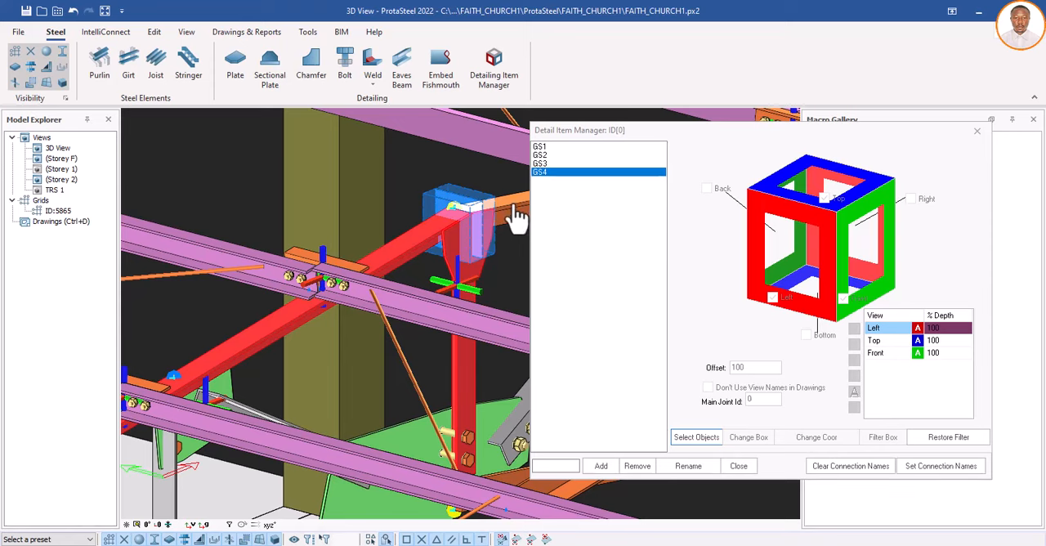
{"action": "left_click", "coordinate": [431, 270]}
{"action": "scroll", "coordinate": [431, 270], "scroll_direction": "down", "scroll_amount": 5}
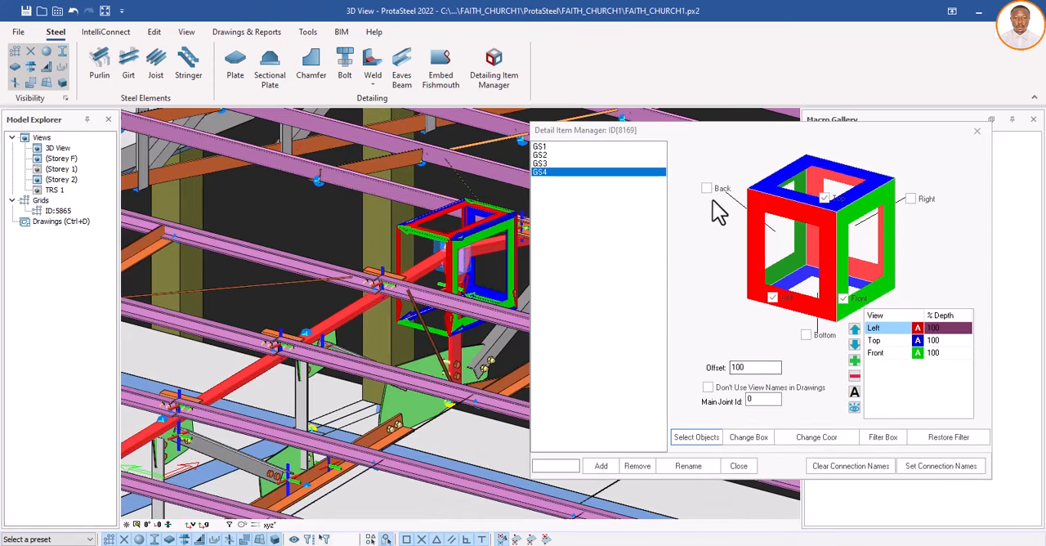
Step: Enable the Back, Right and Bottom views for GS4, add a 3D view, and close the Detail Item Manager
{"action": "left_click", "coordinate": [910, 199]}
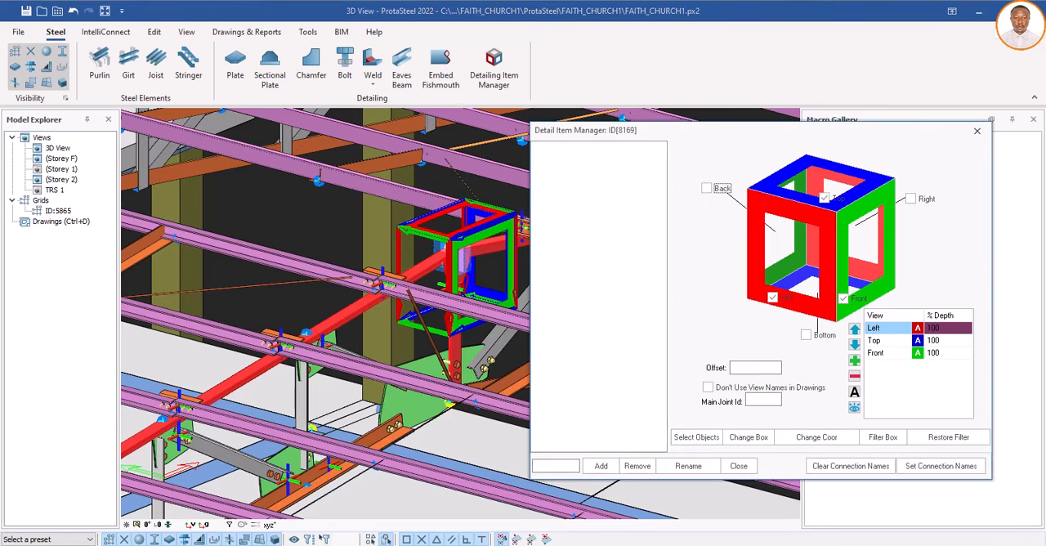
{"action": "left_click", "coordinate": [806, 334]}
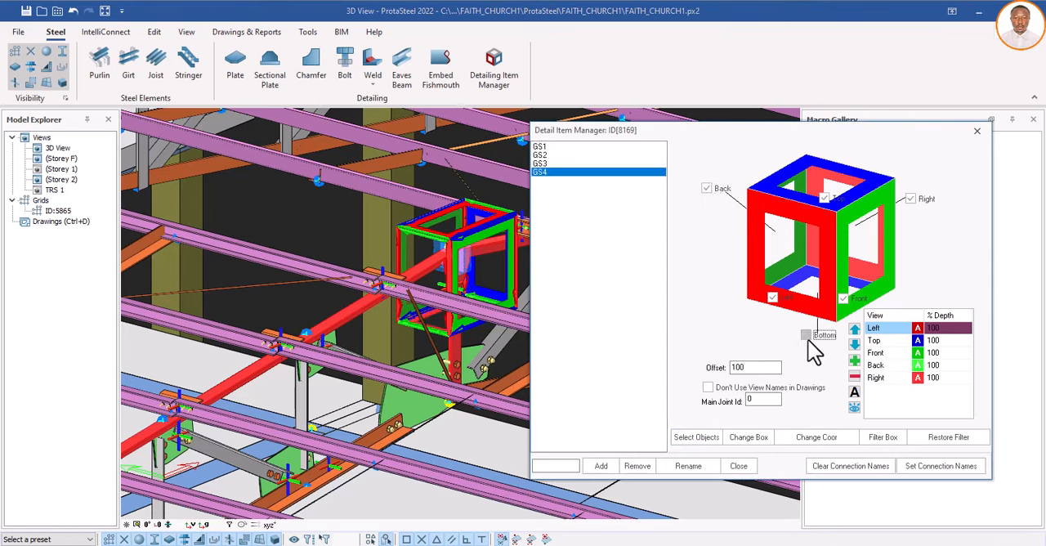
{"action": "left_click", "coordinate": [855, 361]}
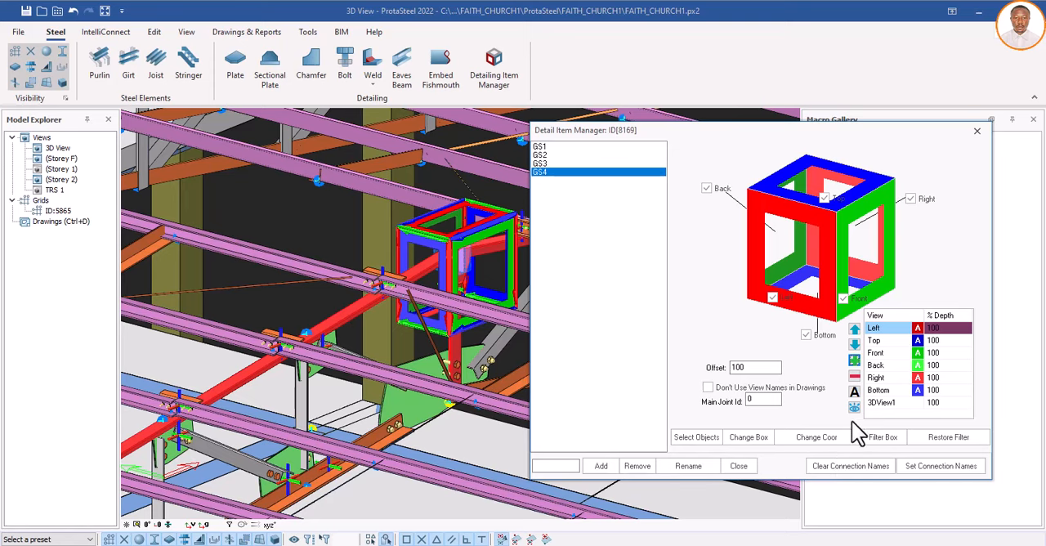
{"action": "left_click", "coordinate": [738, 468]}
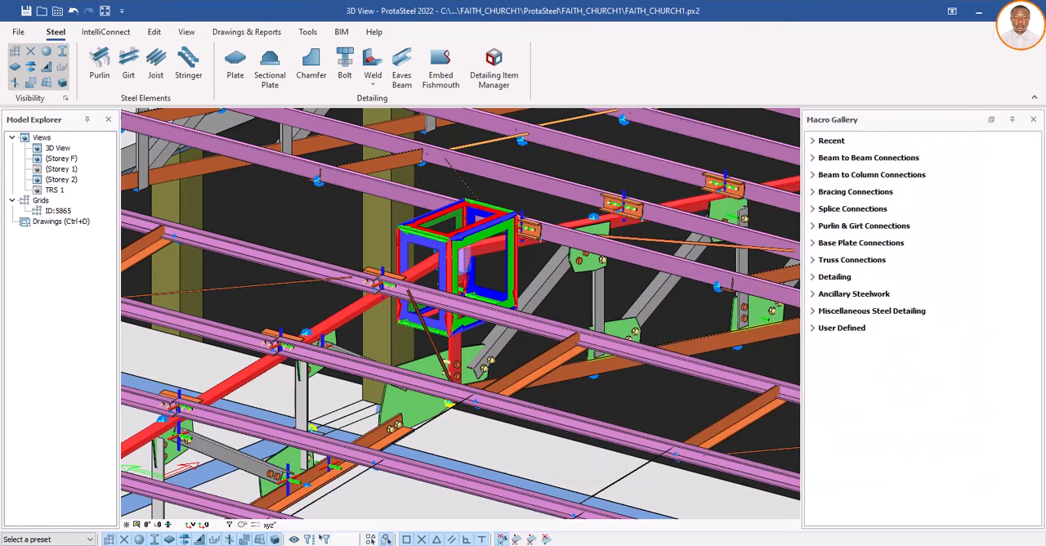
Step: Select the large gusset plate where the bottom chord changes slope and add a detail item named GS6
{"action": "scroll", "coordinate": [623, 327], "scroll_direction": "down", "scroll_amount": 2}
{"action": "scroll", "coordinate": [574, 286], "scroll_direction": "up", "scroll_amount": 3}
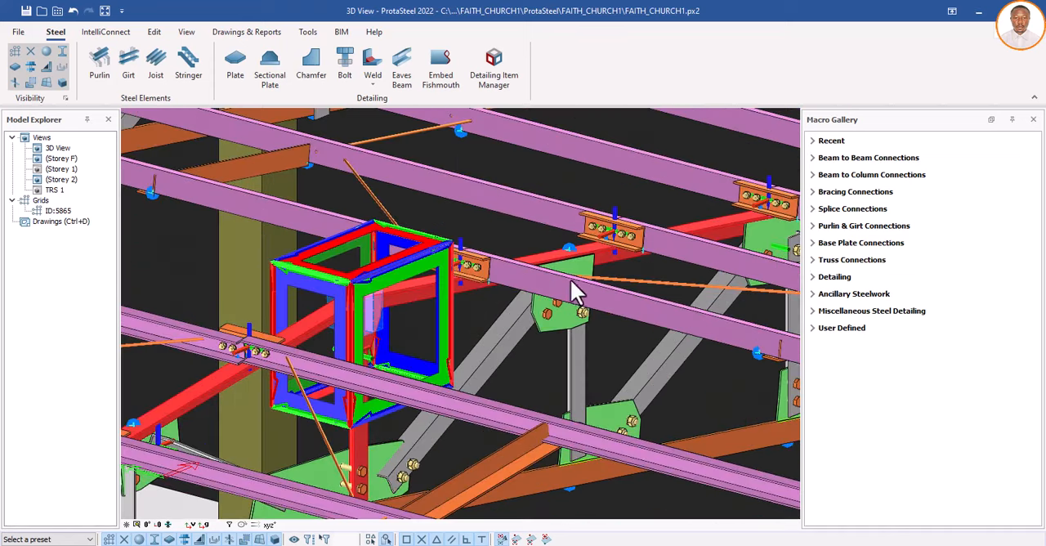
{"action": "left_click", "coordinate": [554, 317]}
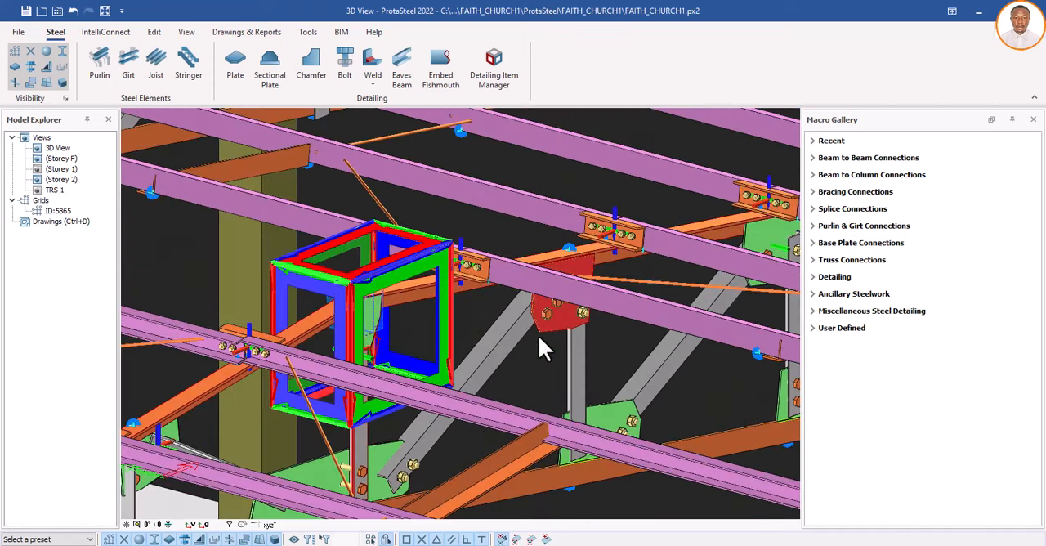
{"action": "scroll", "coordinate": [507, 354], "scroll_direction": "down", "scroll_amount": 2}
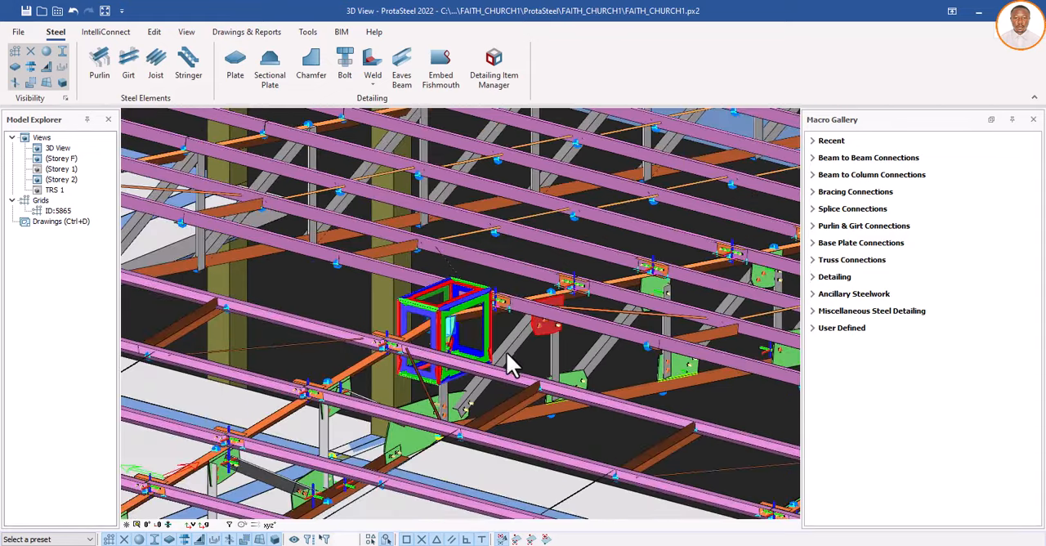
{"action": "left_click", "coordinate": [408, 446]}
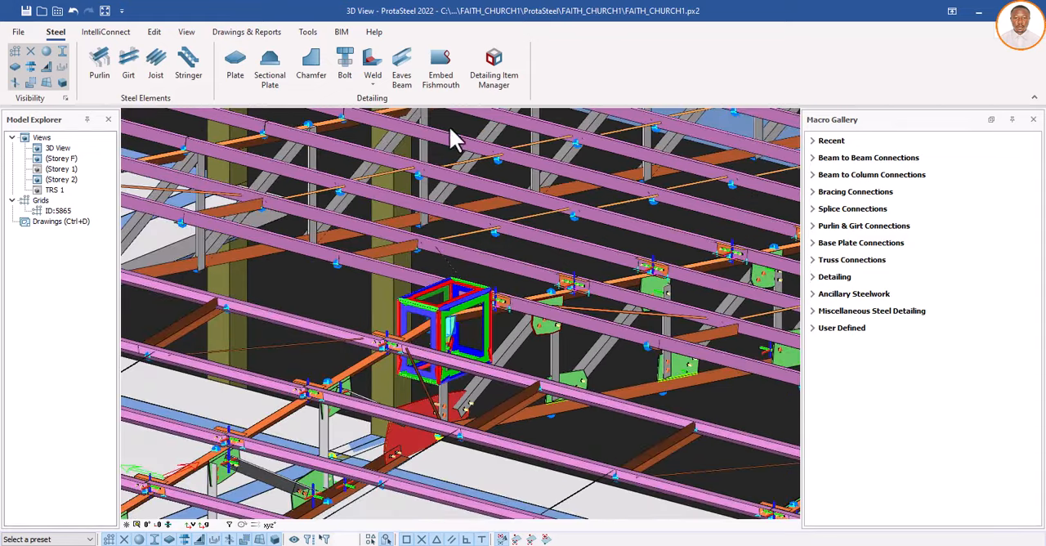
{"action": "left_click", "coordinate": [490, 74]}
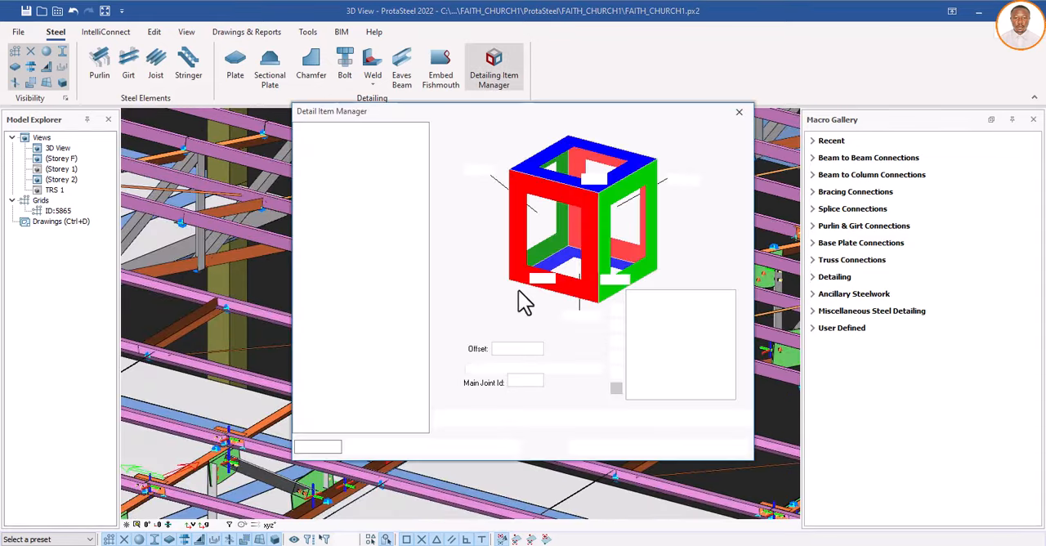
{"action": "left_click", "coordinate": [327, 446]}
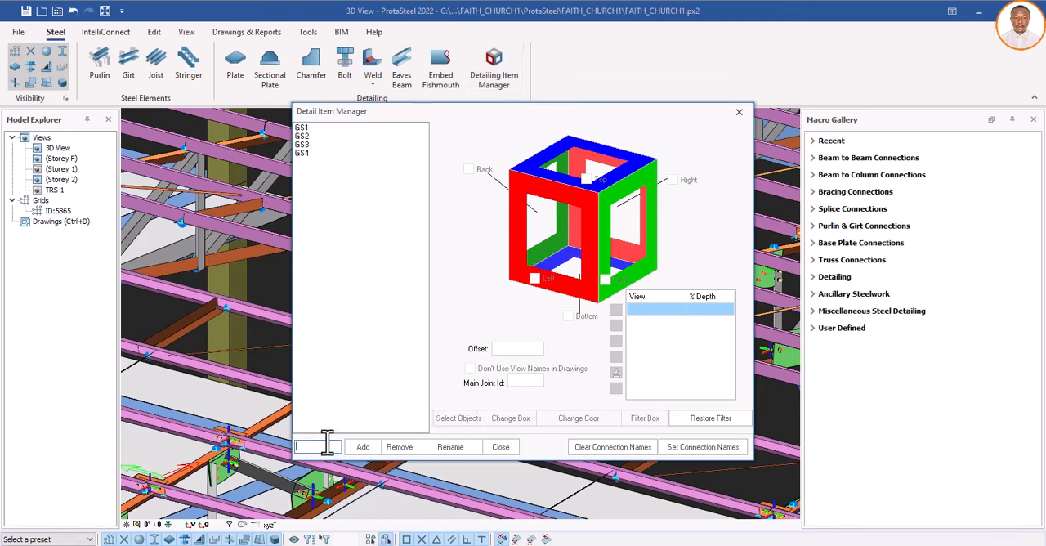
{"action": "type", "text": "GS6"}
{"action": "left_click", "coordinate": [364, 448]}
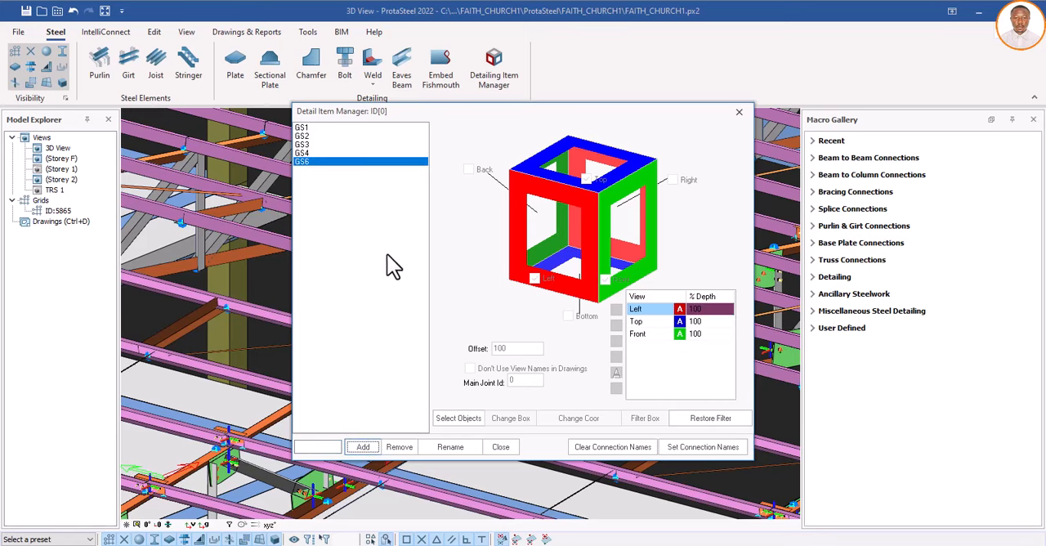
Step: Assign the two bottom chord members, the diagonal and the vertical member meeting at the large gusset to detail item GS6
{"action": "left_click", "coordinate": [460, 418]}
{"action": "left_click_drag", "start_coordinate": [506, 114], "coordinate": [832, 177]}
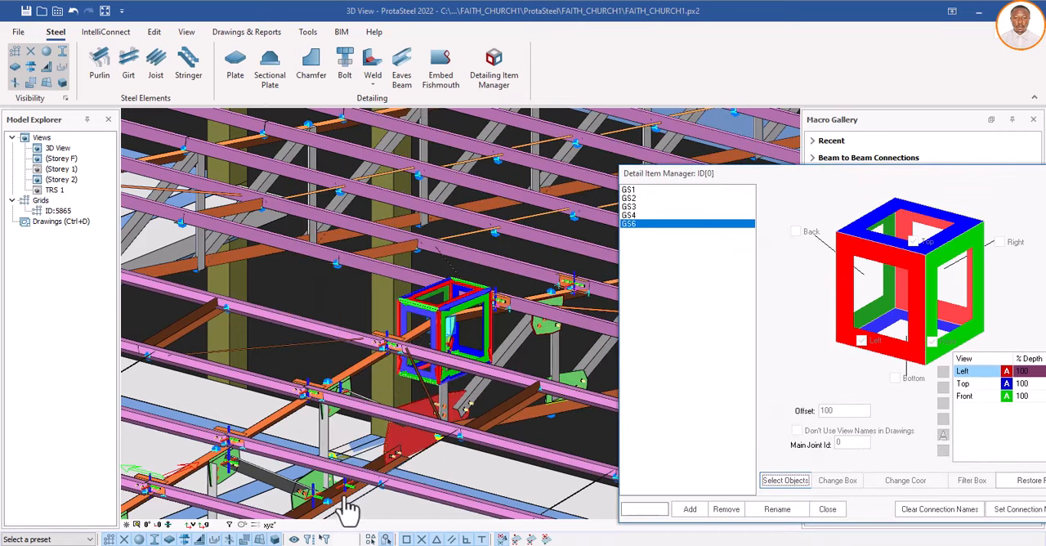
{"action": "scroll", "coordinate": [375, 487], "scroll_direction": "up", "scroll_amount": 3}
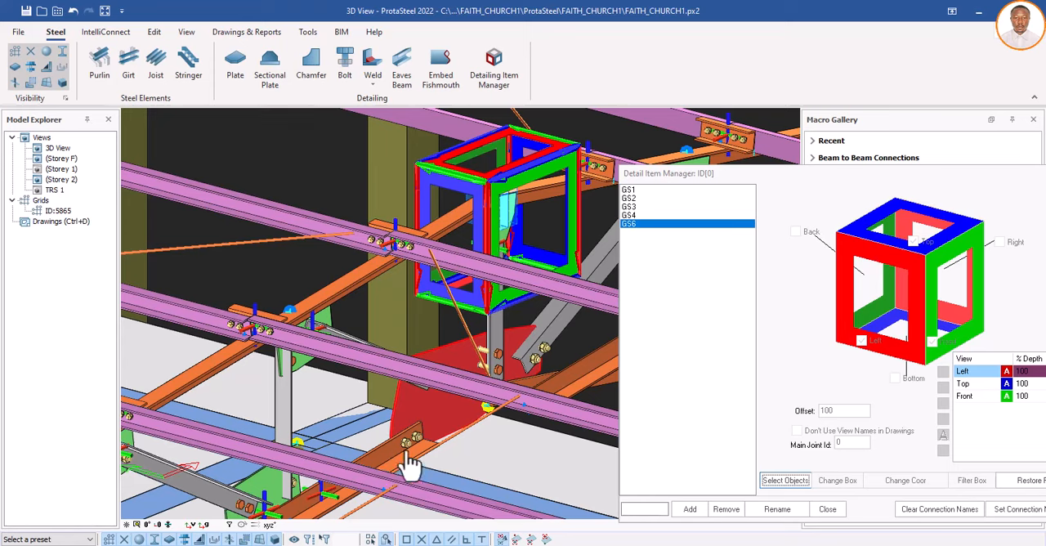
{"action": "scroll", "coordinate": [411, 462], "scroll_direction": "down", "scroll_amount": 2}
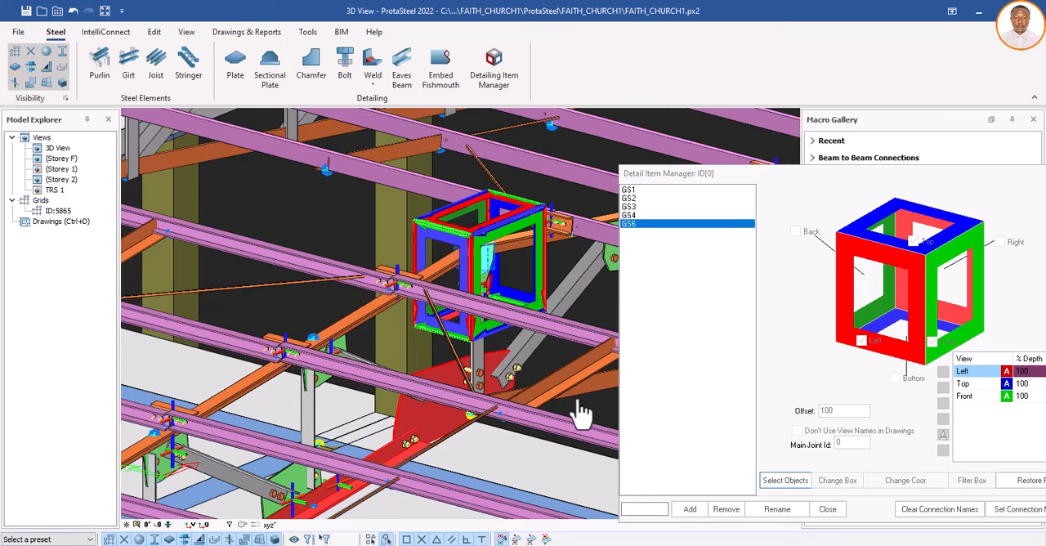
{"action": "scroll", "coordinate": [472, 391], "scroll_direction": "down", "scroll_amount": 1}
{"action": "scroll", "coordinate": [498, 380], "scroll_direction": "down", "scroll_amount": 2}
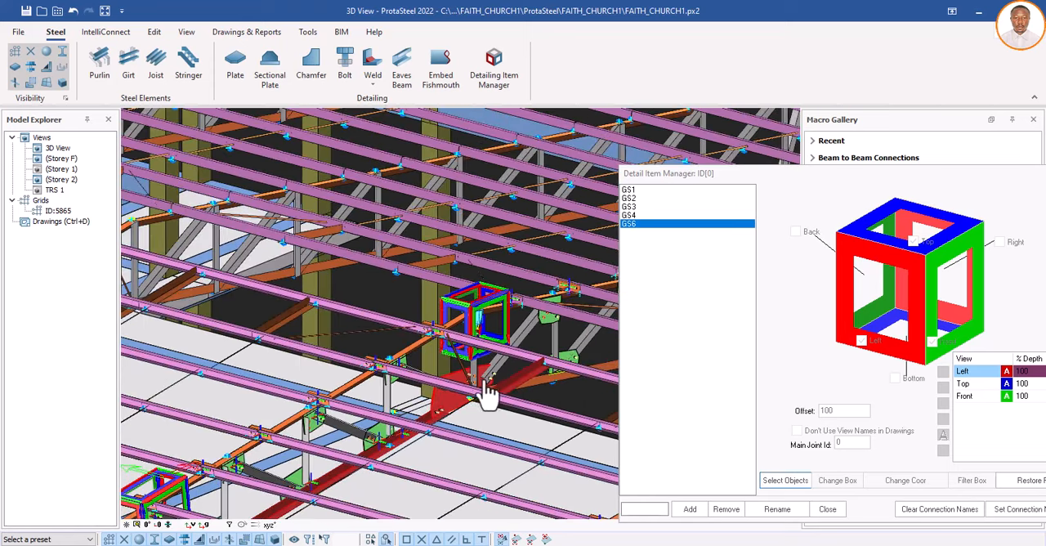
{"action": "scroll", "coordinate": [500, 372], "scroll_direction": "up", "scroll_amount": 4}
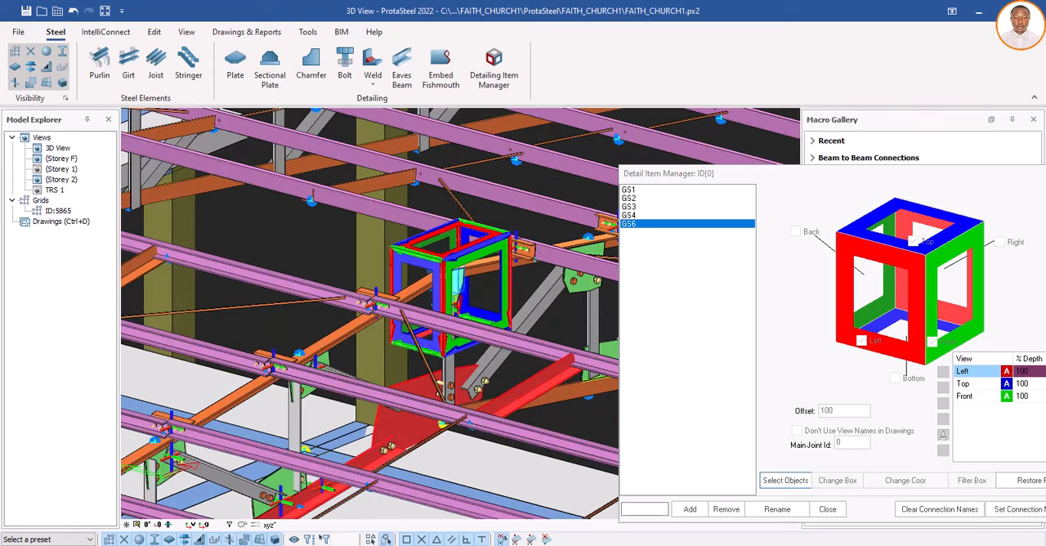
{"action": "left_click", "coordinate": [562, 414]}
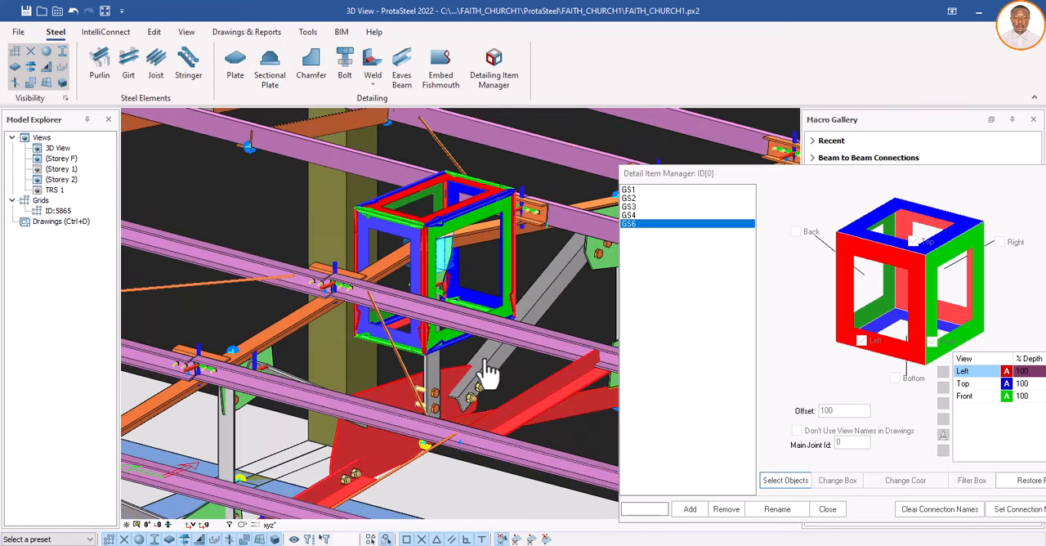
{"action": "left_click", "coordinate": [483, 361]}
{"action": "left_click", "coordinate": [434, 371]}
{"action": "middle_click", "coordinate": [433, 376]}
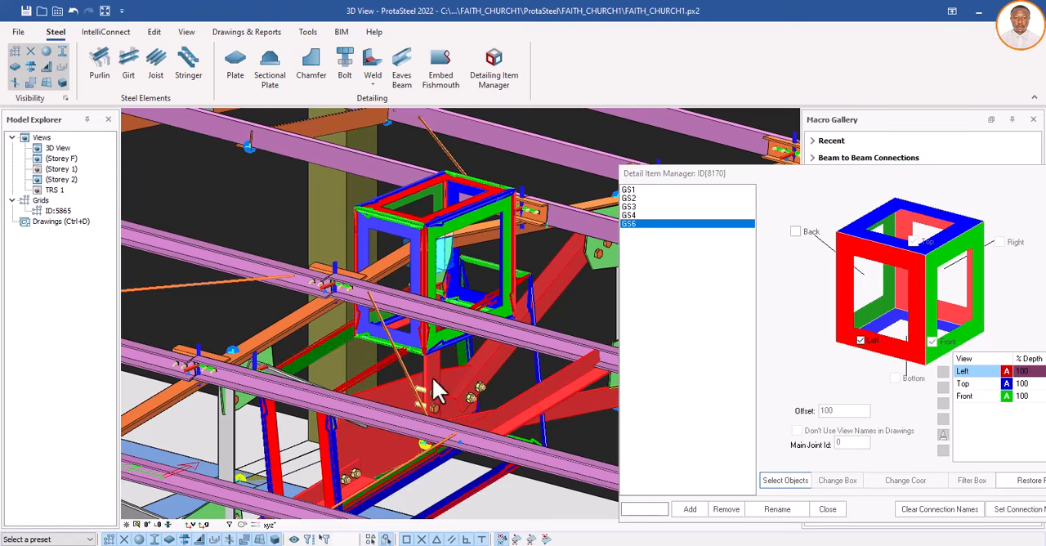
Step: Enable the Back, Right and Bottom views for GS6, add a 3D view, and close the Detail Item Manager
{"action": "scroll", "coordinate": [423, 407], "scroll_direction": "down", "scroll_amount": 2}
{"action": "scroll", "coordinate": [422, 407], "scroll_direction": "down", "scroll_amount": 3}
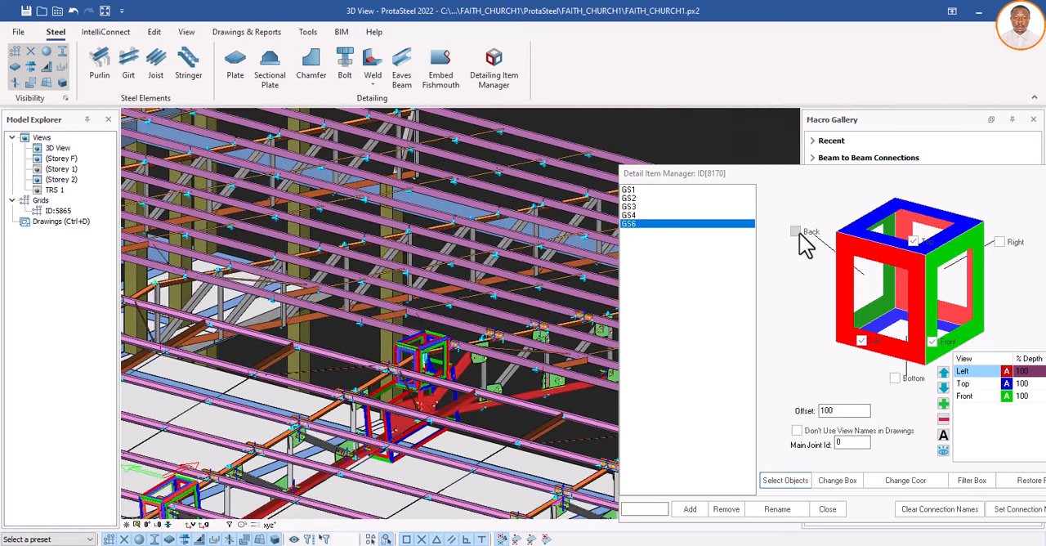
{"action": "left_click", "coordinate": [1011, 243]}
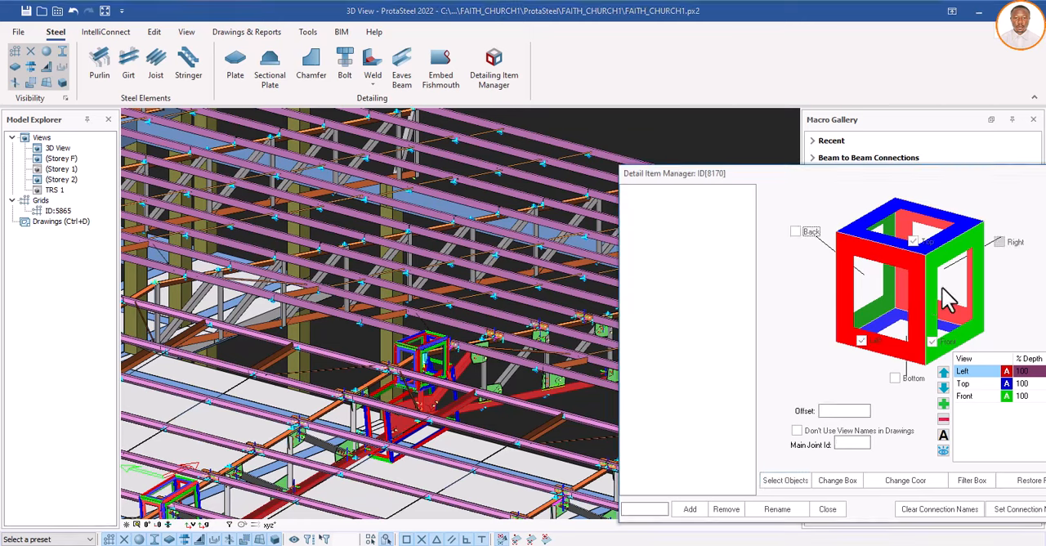
{"action": "left_click", "coordinate": [797, 234]}
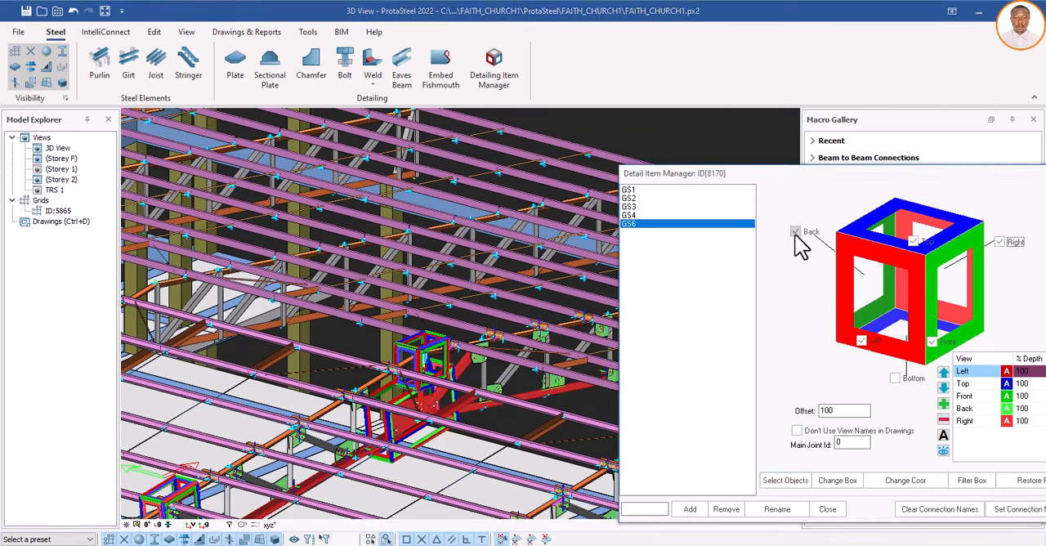
{"action": "left_click", "coordinate": [895, 378]}
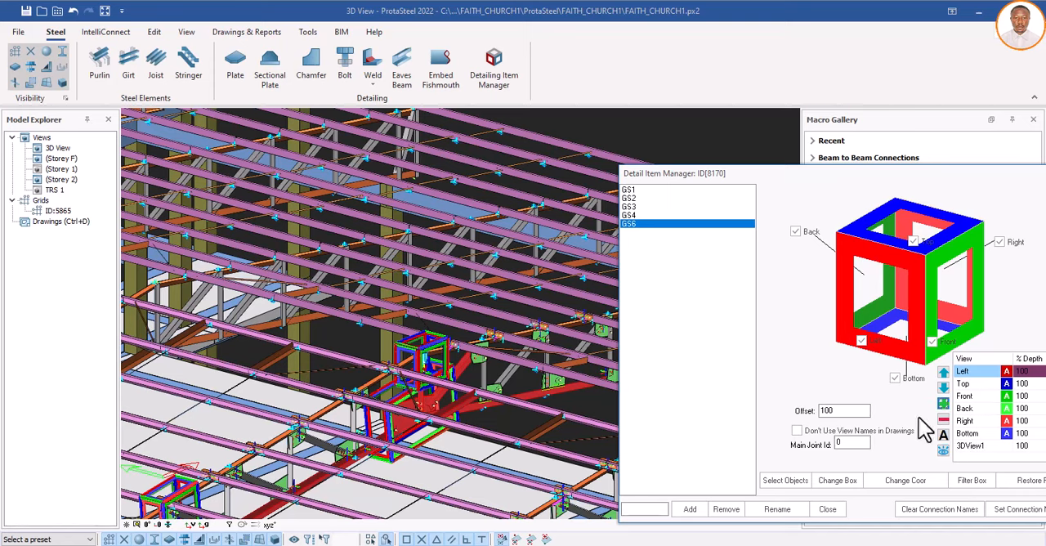
{"action": "left_click", "coordinate": [828, 510]}
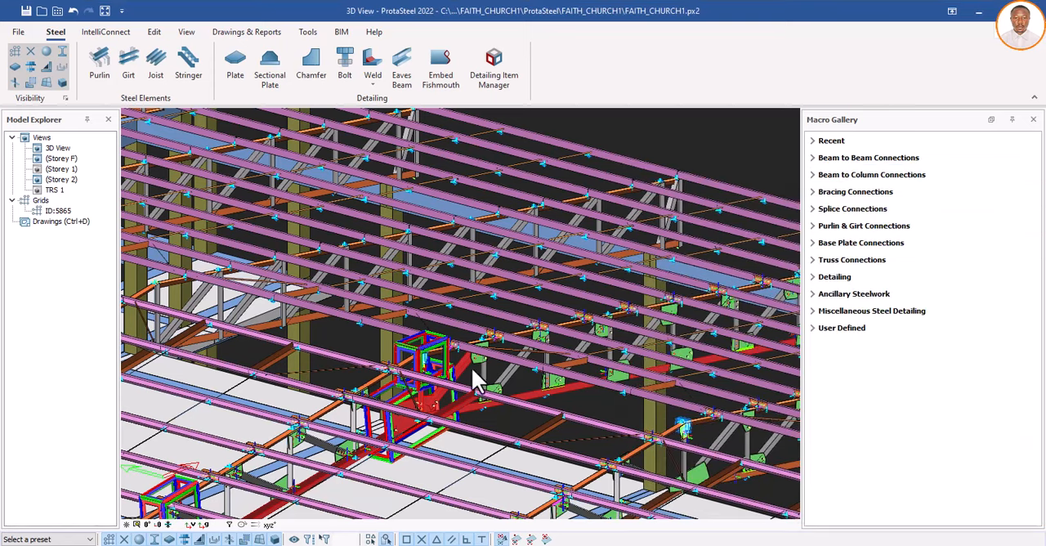
Step: Examine the detail item boxes along the truss and the surrounding roof framing for connections still lacking a detail
{"action": "scroll", "coordinate": [462, 378], "scroll_direction": "down", "scroll_amount": 3}
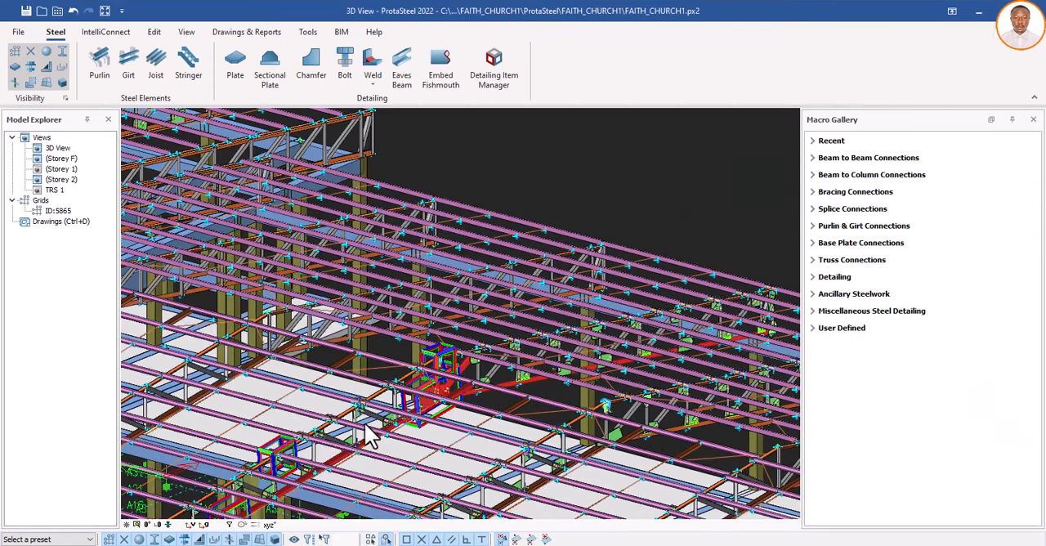
{"action": "scroll", "coordinate": [384, 419], "scroll_direction": "up", "scroll_amount": 5}
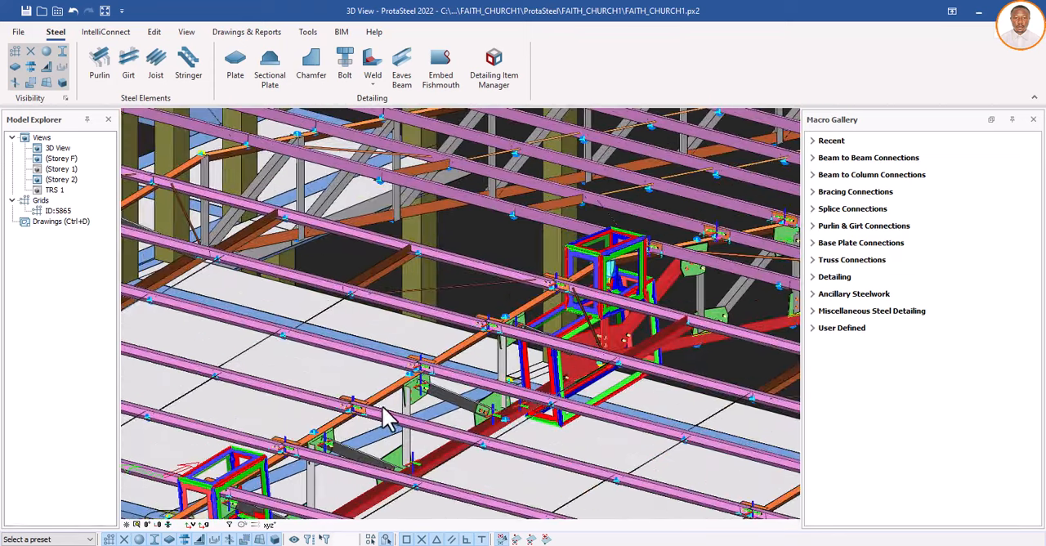
{"action": "scroll", "coordinate": [519, 350], "scroll_direction": "down", "scroll_amount": 2}
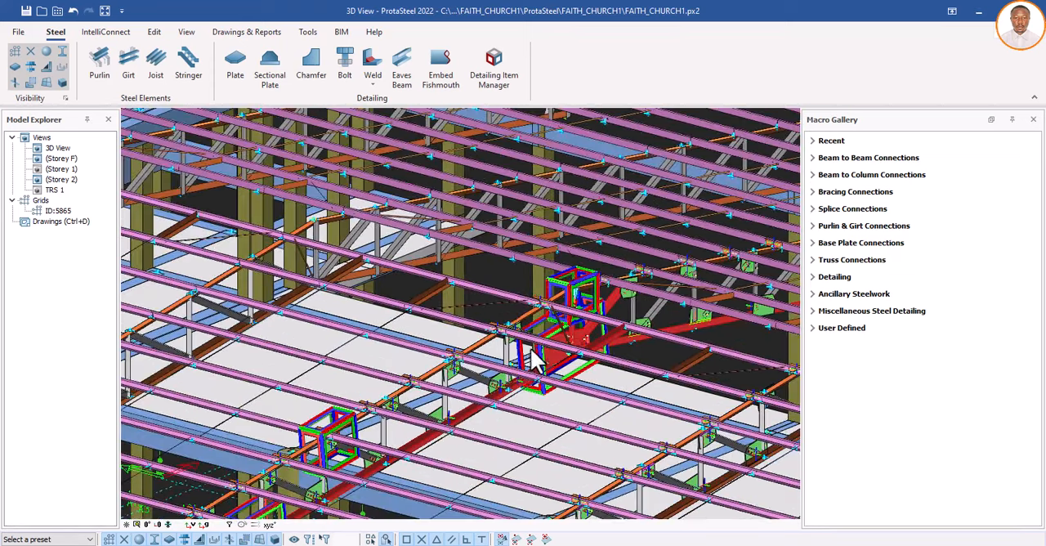
{"action": "scroll", "coordinate": [529, 353], "scroll_direction": "down", "scroll_amount": 1}
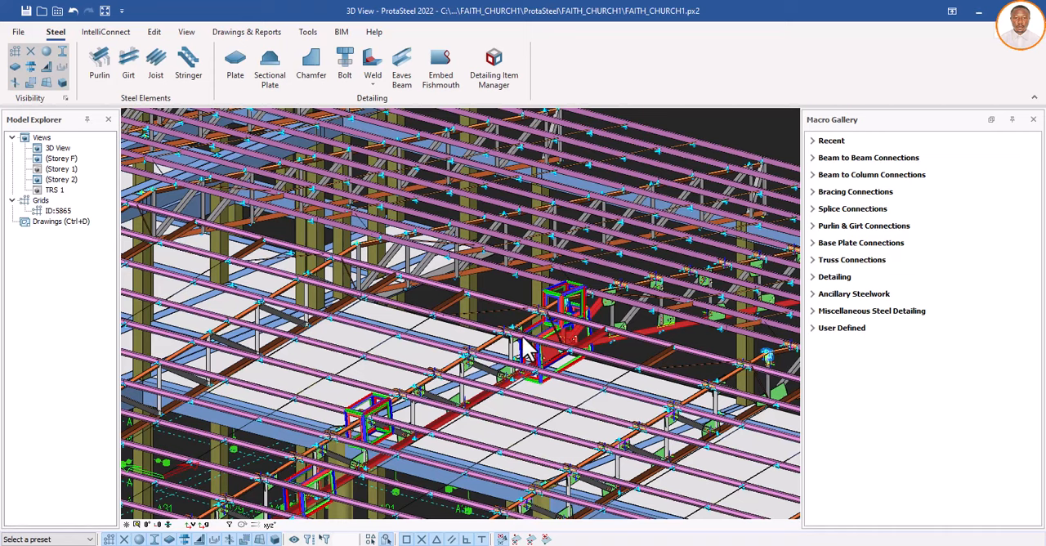
{"action": "scroll", "coordinate": [525, 350], "scroll_direction": "down", "scroll_amount": 1}
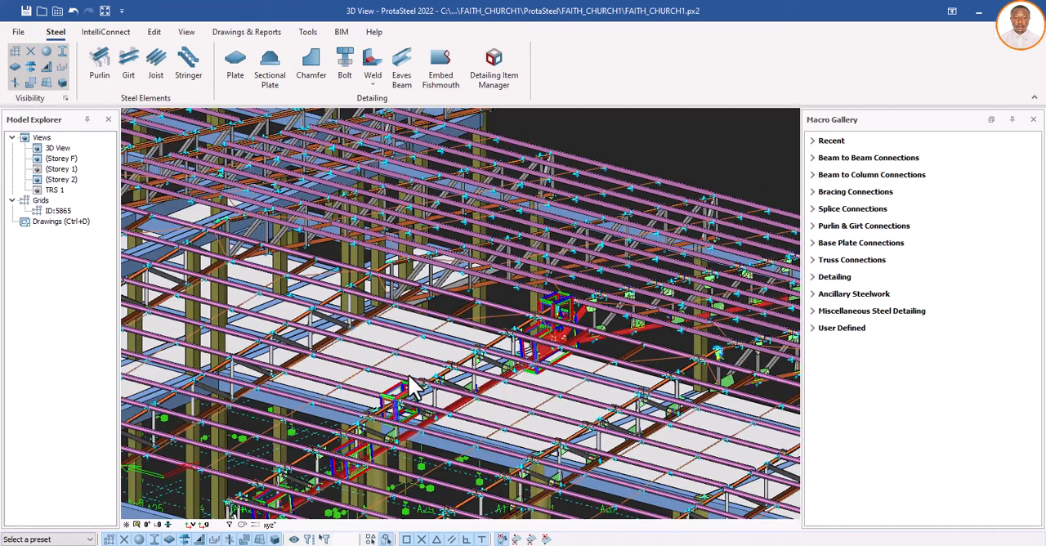
{"action": "scroll", "coordinate": [418, 388], "scroll_direction": "down", "scroll_amount": 2}
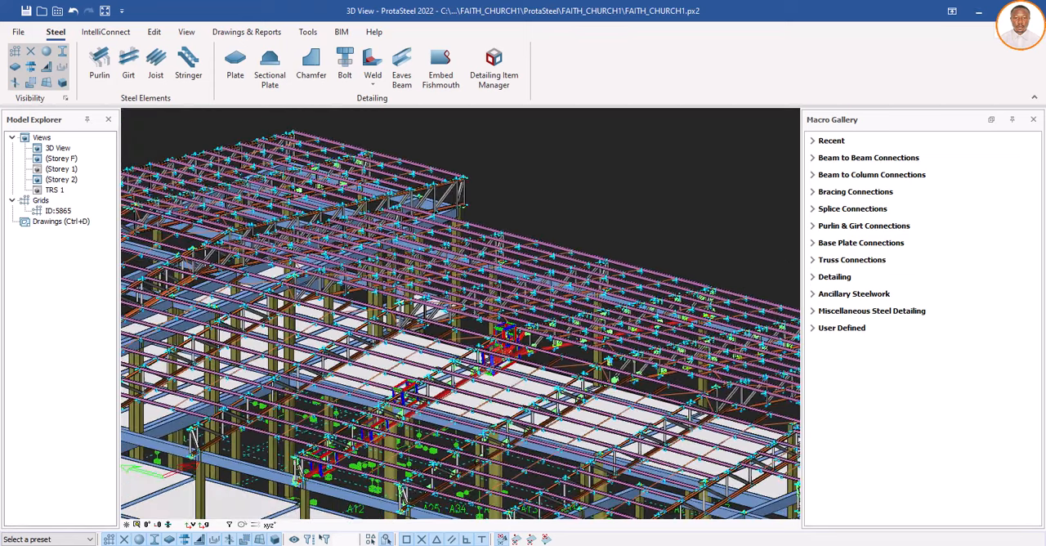
{"action": "scroll", "coordinate": [407, 402], "scroll_direction": "up", "scroll_amount": 3}
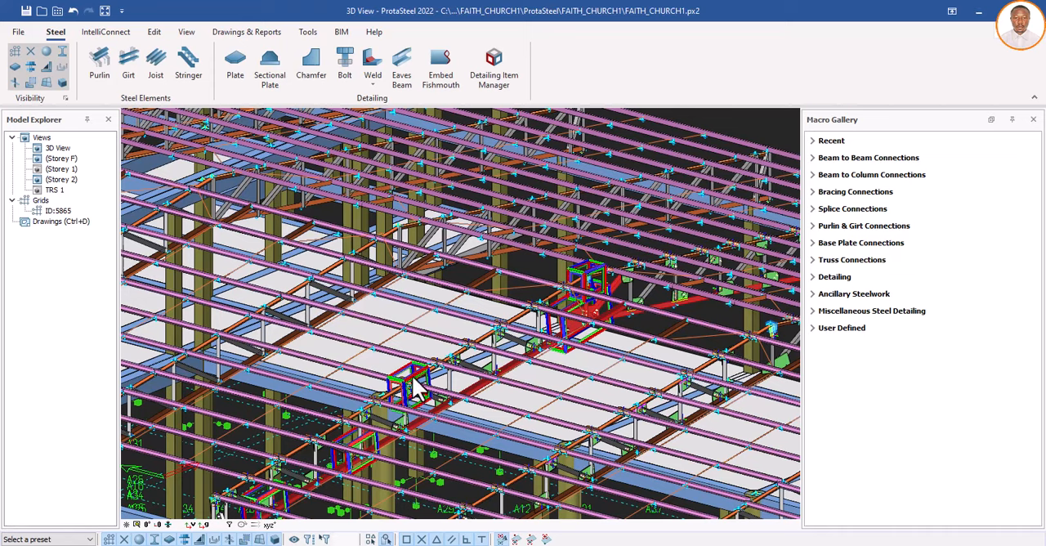
{"action": "scroll", "coordinate": [474, 364], "scroll_direction": "down", "scroll_amount": 3}
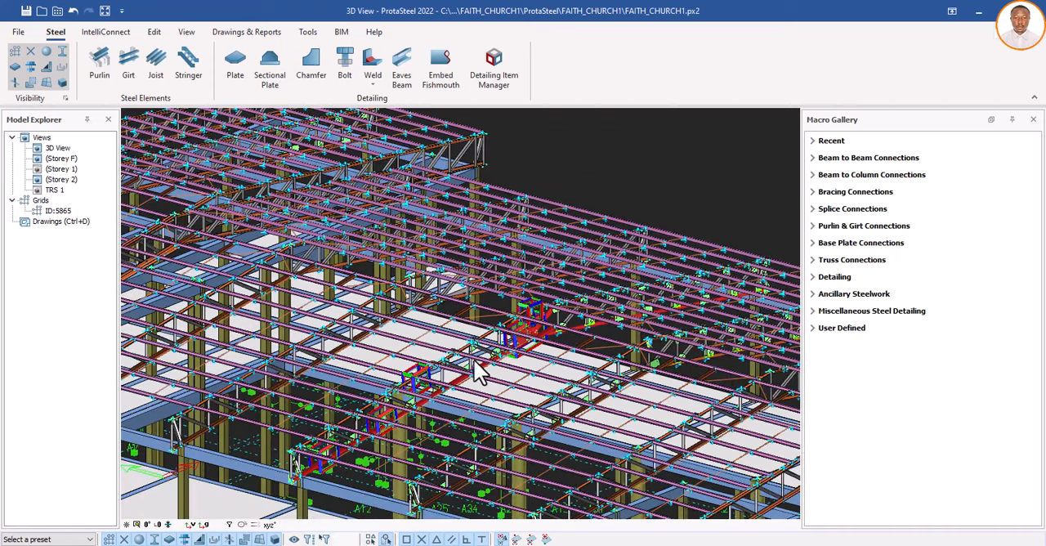
{"action": "scroll", "coordinate": [474, 360], "scroll_direction": "up", "scroll_amount": 10}
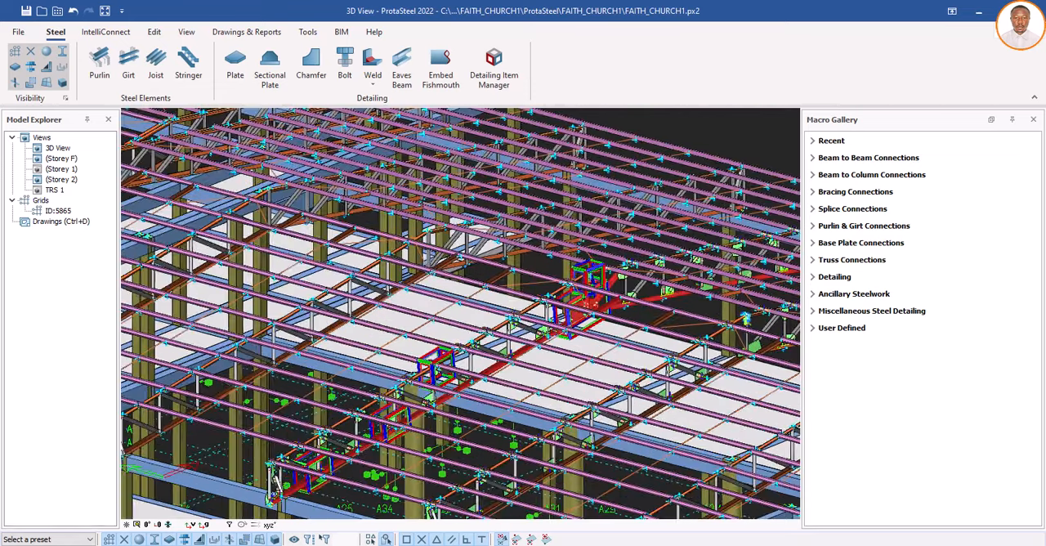
Step: Add a detail item named P1 for the bolted purlin connection on the truss top chord
{"action": "scroll", "coordinate": [405, 400], "scroll_direction": "up", "scroll_amount": 3}
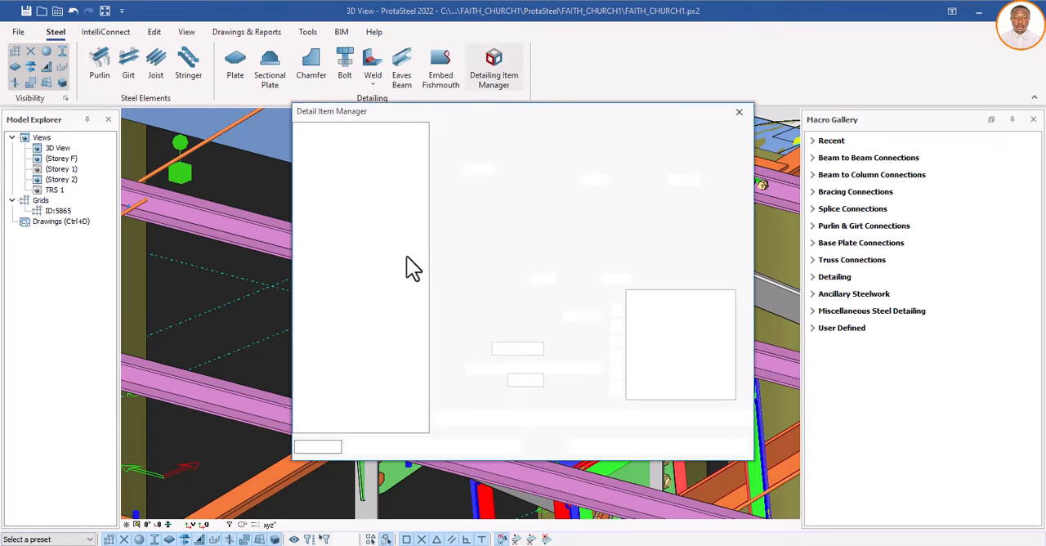
{"action": "left_click_drag", "start_coordinate": [640, 139], "coordinate": [693, 117]}
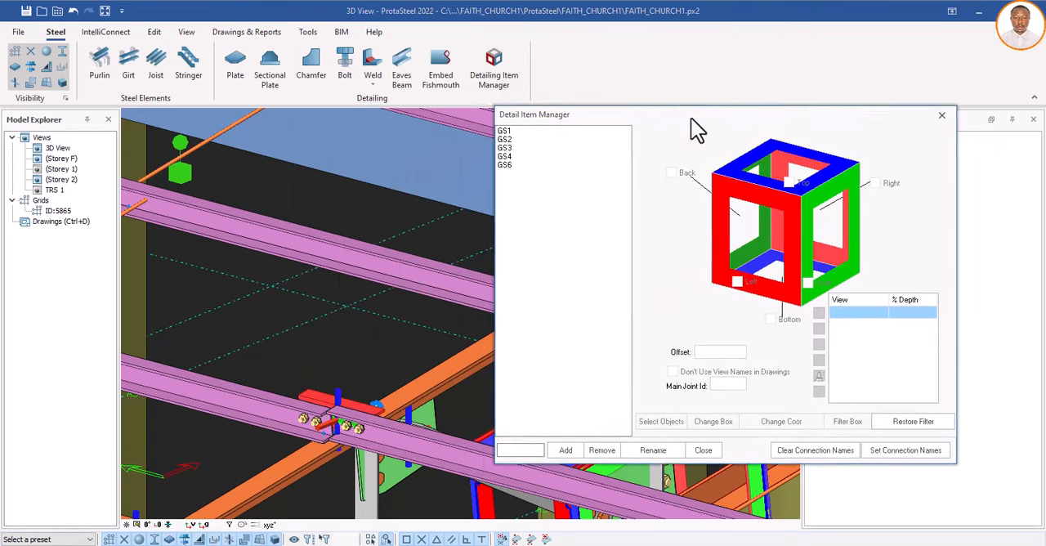
{"action": "left_click", "coordinate": [534, 449]}
{"action": "type", "text": "P"}
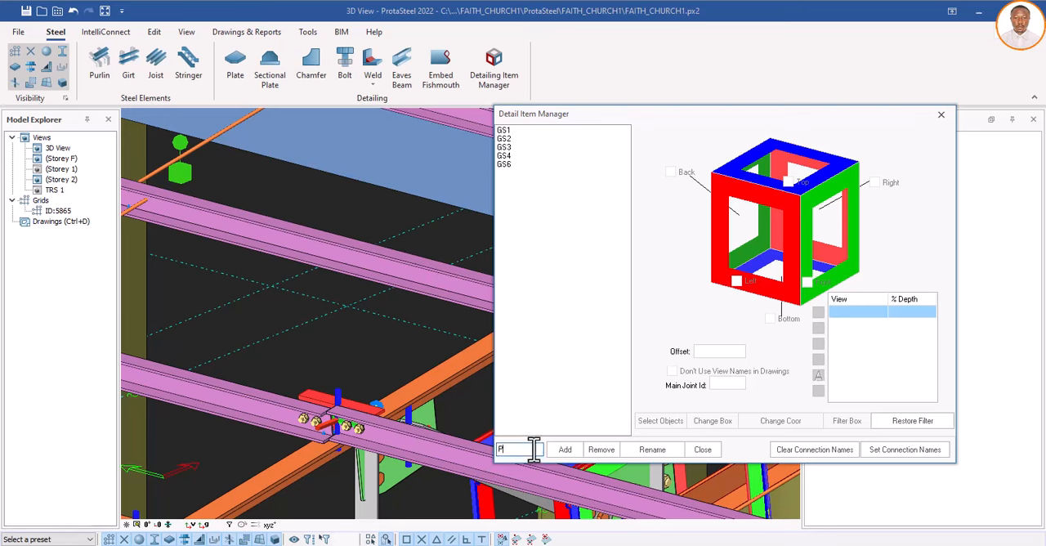
{"action": "type", "text": "1"}
{"action": "left_click", "coordinate": [563, 451]}
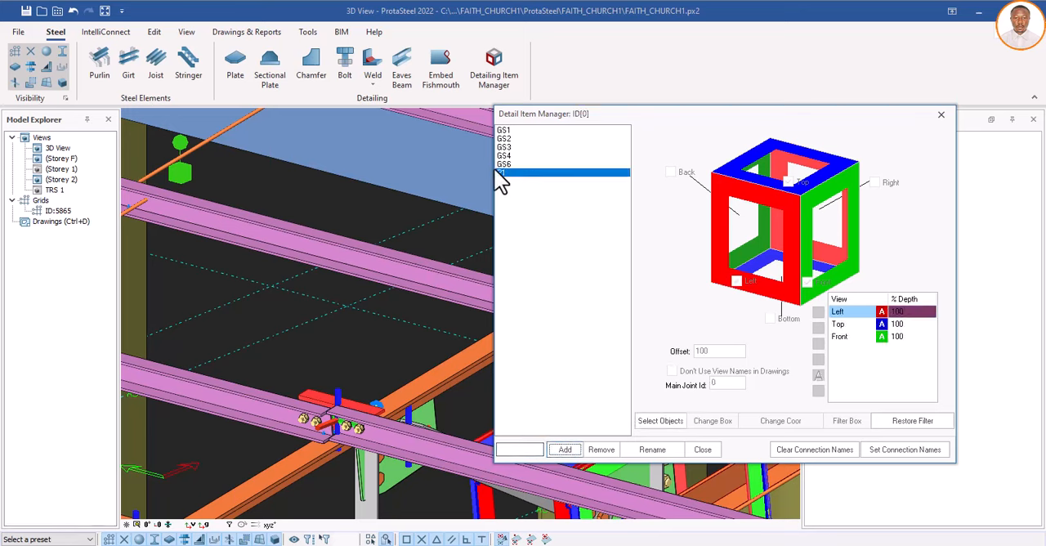
Step: Assign the top chord and the two purlins meeting at the bolted cleat to detail item P1
{"action": "left_click", "coordinate": [661, 421]}
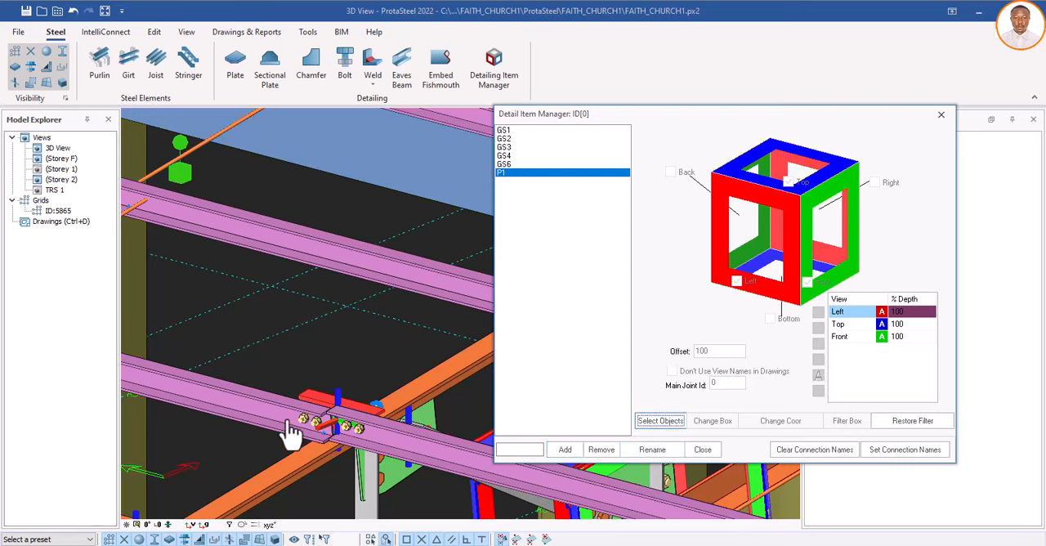
{"action": "left_click", "coordinate": [296, 460]}
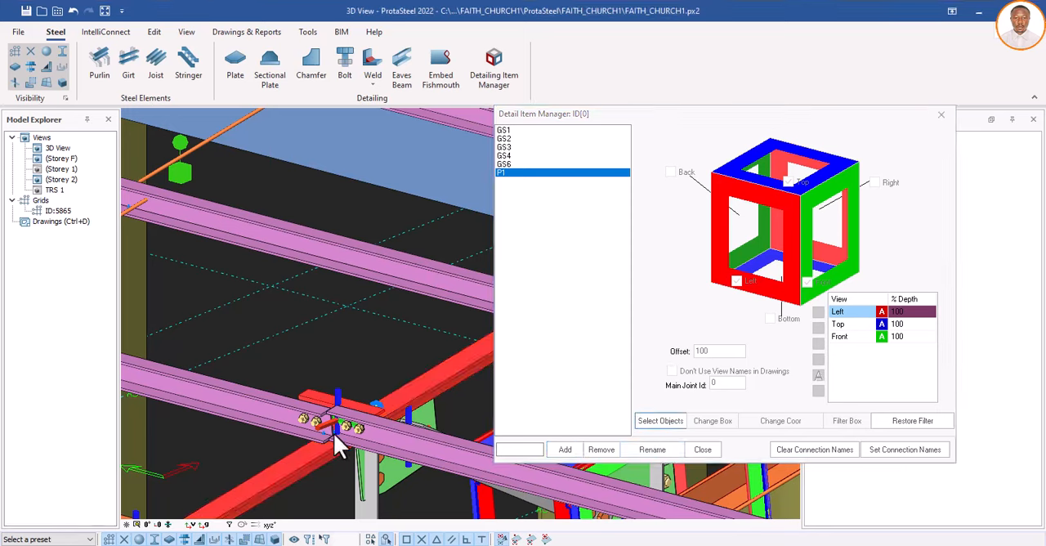
{"action": "left_click", "coordinate": [333, 433]}
{"action": "left_click", "coordinate": [371, 434]}
{"action": "right_click", "coordinate": [340, 427]}
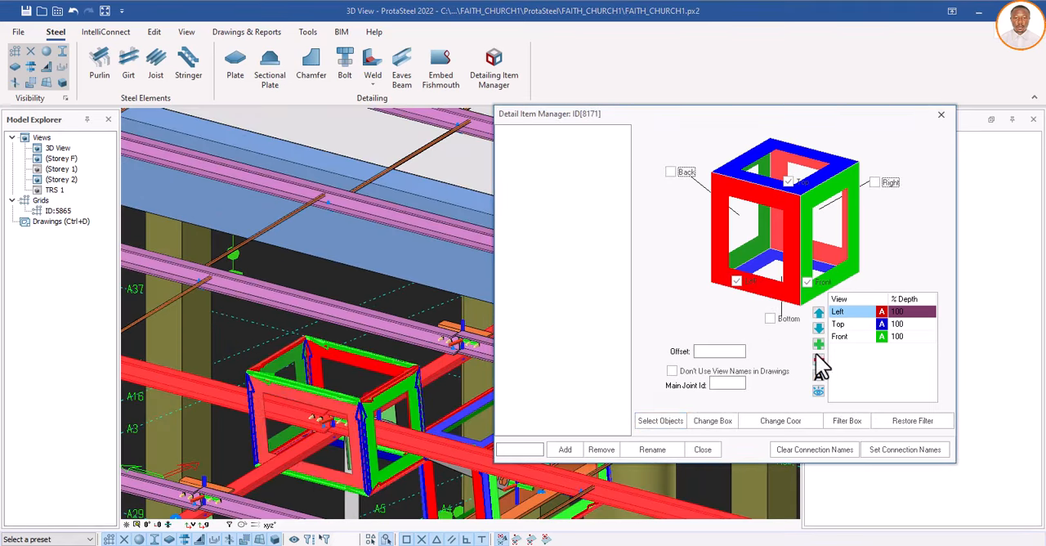
Step: Close the manager for P1 and add a detail item named P2 for another bolted purlin cleat further along the truss line
{"action": "left_click", "coordinate": [701, 451]}
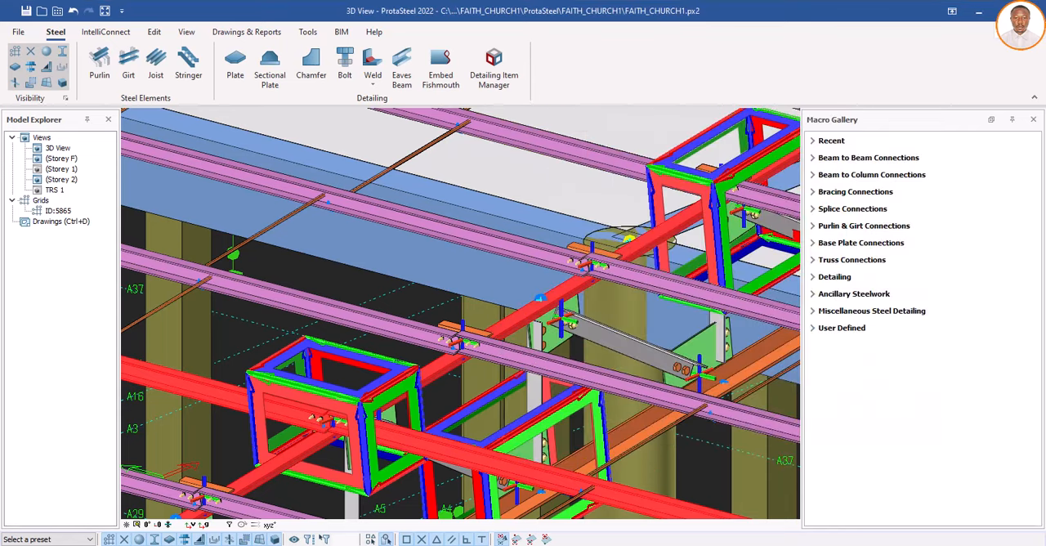
{"action": "scroll", "coordinate": [458, 366], "scroll_direction": "down", "scroll_amount": 10}
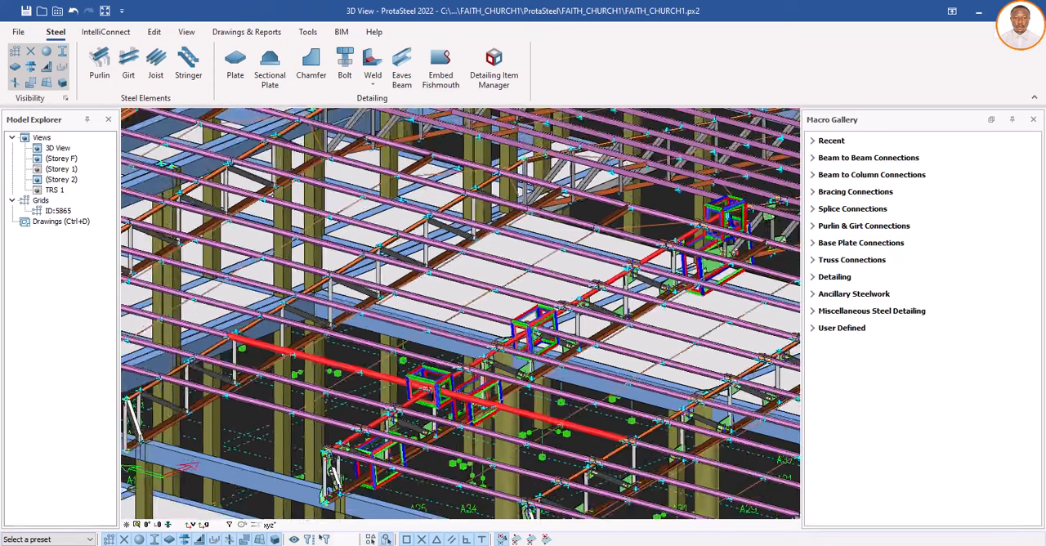
{"action": "scroll", "coordinate": [693, 292], "scroll_direction": "down", "scroll_amount": 6}
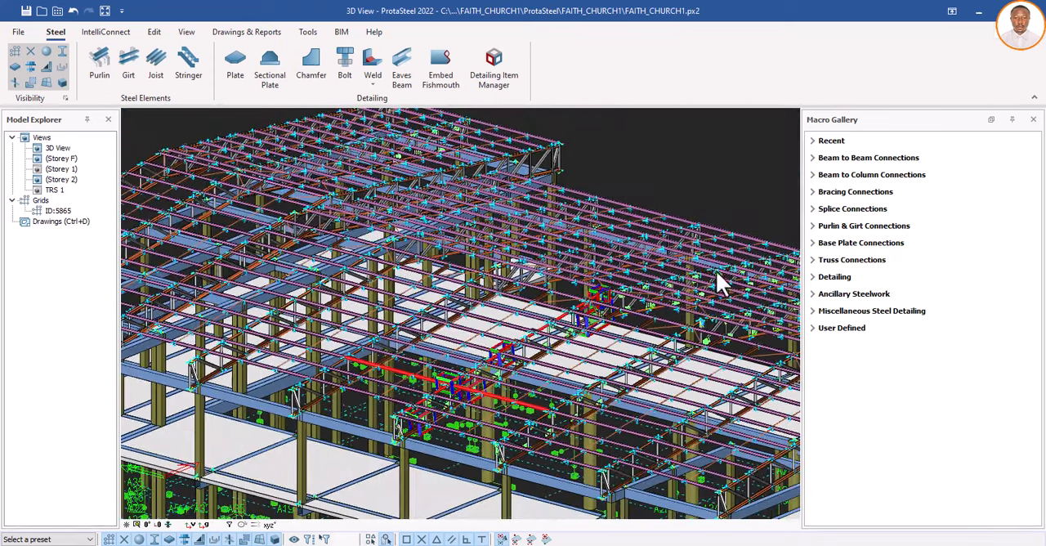
{"action": "scroll", "coordinate": [717, 275], "scroll_direction": "up", "scroll_amount": 8}
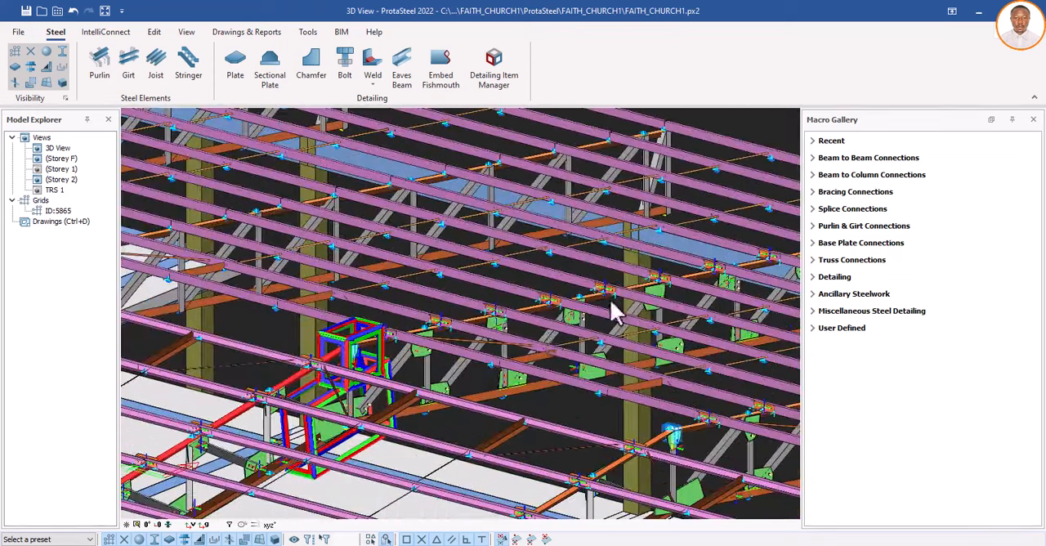
{"action": "scroll", "coordinate": [601, 292], "scroll_direction": "up", "scroll_amount": 5}
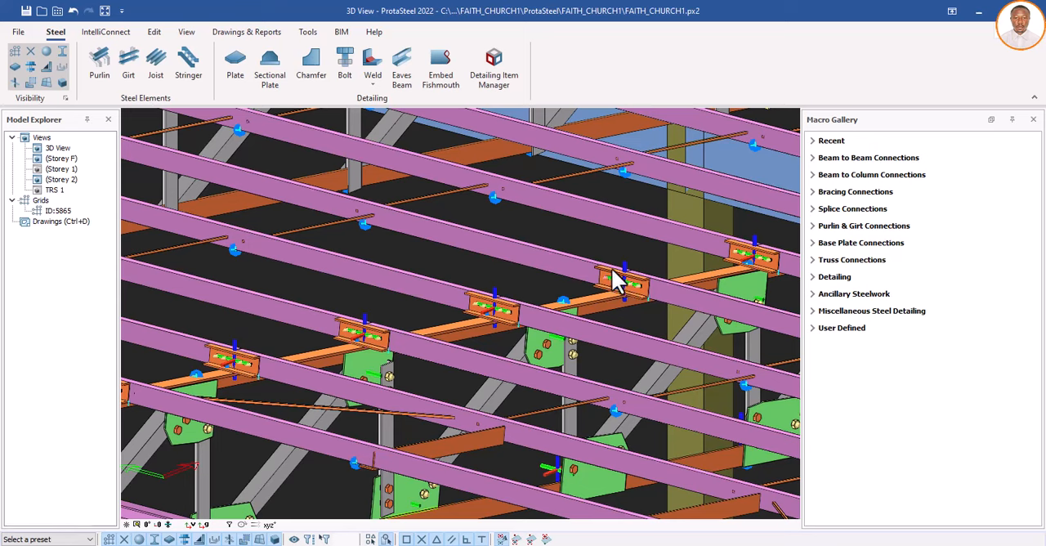
{"action": "left_click", "coordinate": [611, 271]}
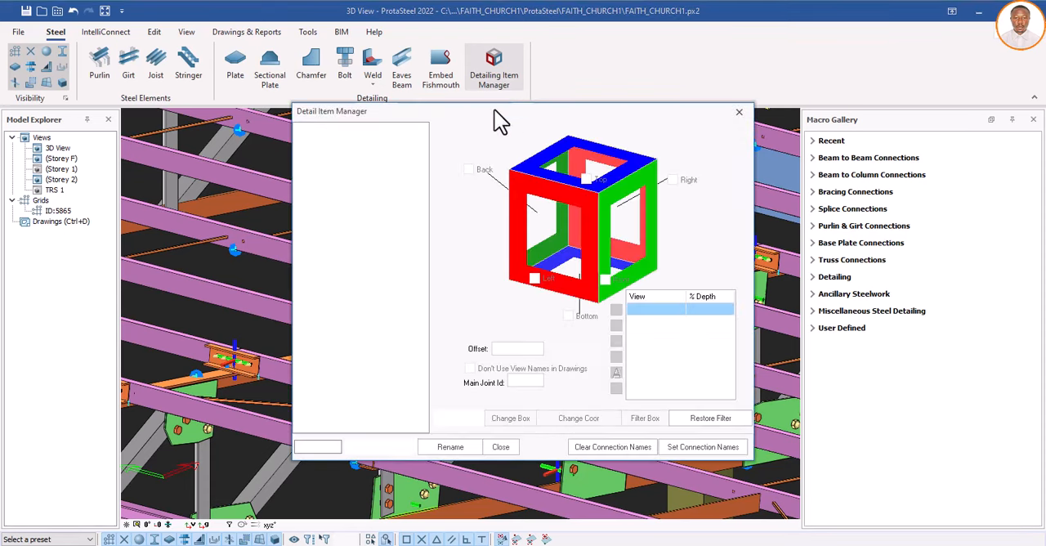
{"action": "left_click_drag", "start_coordinate": [502, 109], "coordinate": [810, 96]}
{"action": "left_click", "coordinate": [614, 430]}
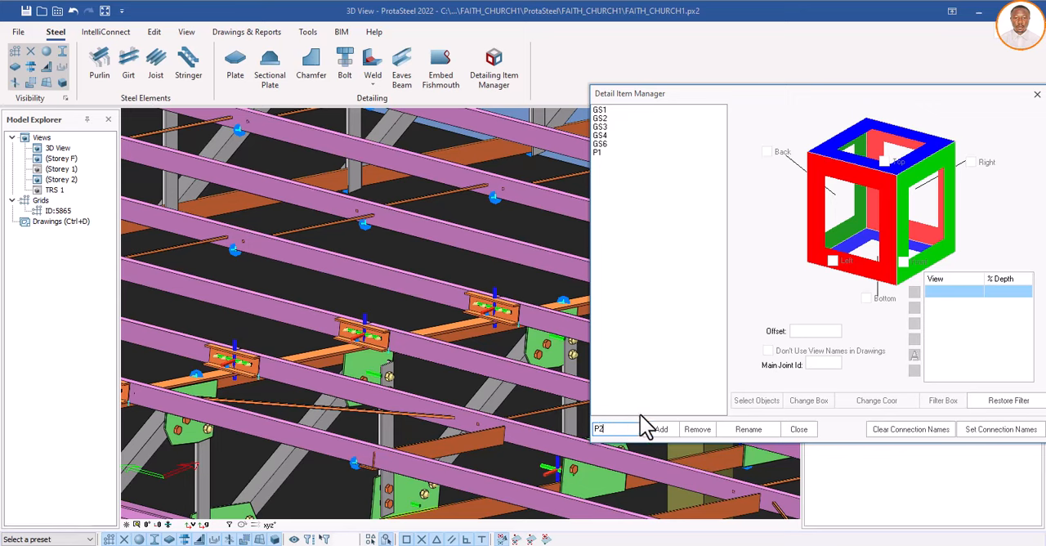
{"action": "left_click", "coordinate": [662, 429]}
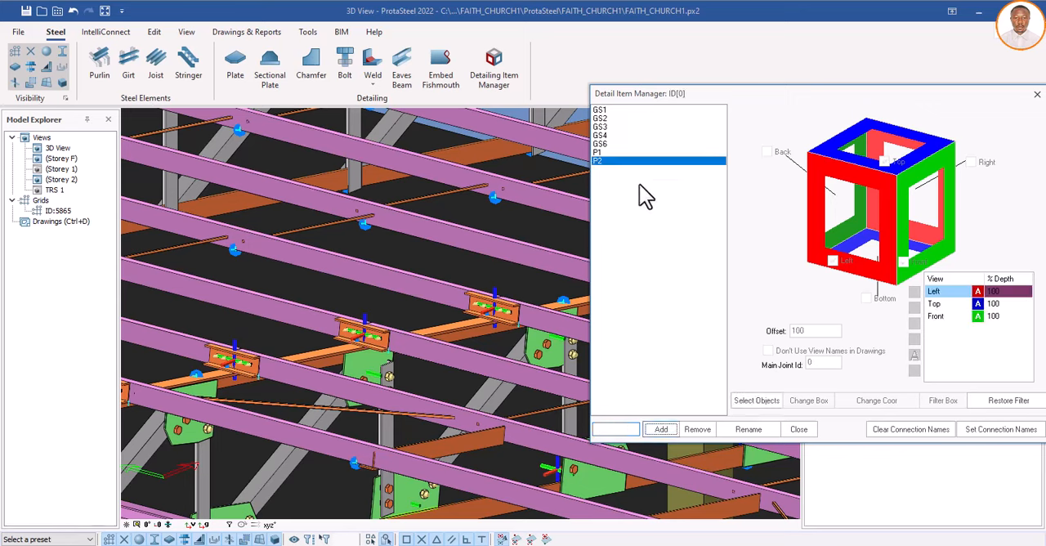
Step: Assign the purlin cleat, the truss top chord and the two purlins meeting there to detail item P2
{"action": "left_click", "coordinate": [749, 403]}
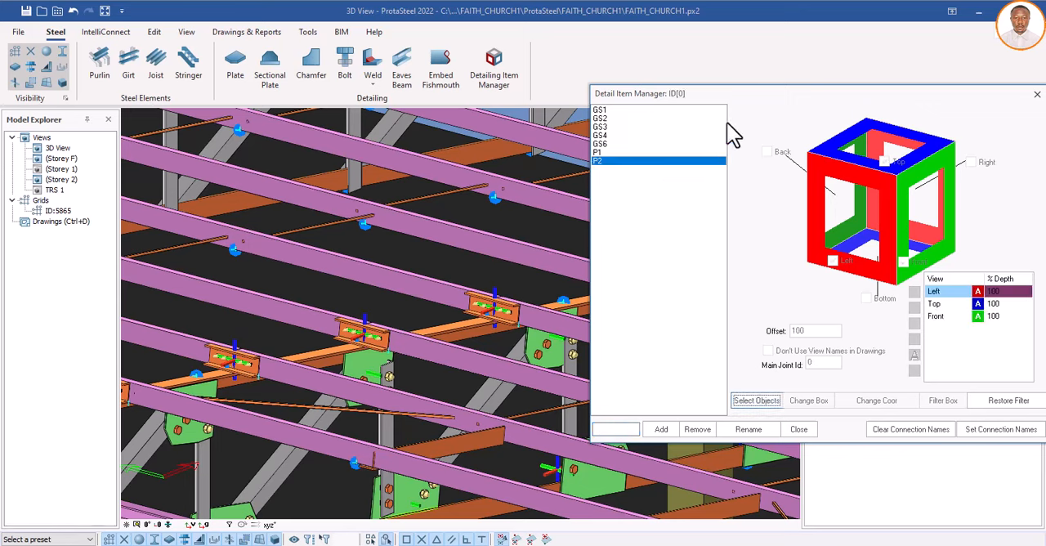
{"action": "left_click_drag", "start_coordinate": [761, 98], "coordinate": [716, 385]}
{"action": "left_click", "coordinate": [603, 283]}
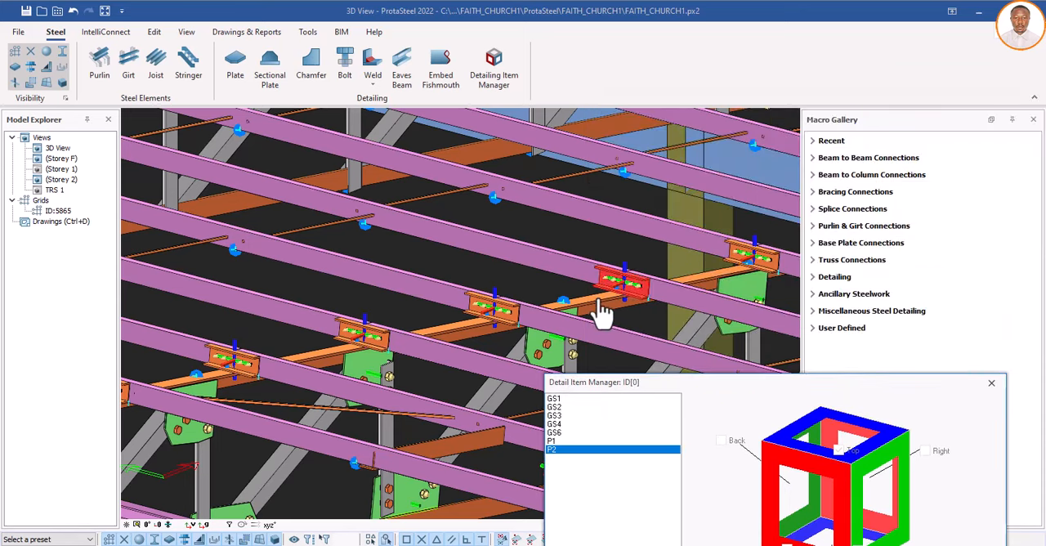
{"action": "left_click", "coordinate": [583, 298]}
{"action": "left_click", "coordinate": [584, 273]}
{"action": "left_click", "coordinate": [685, 296]}
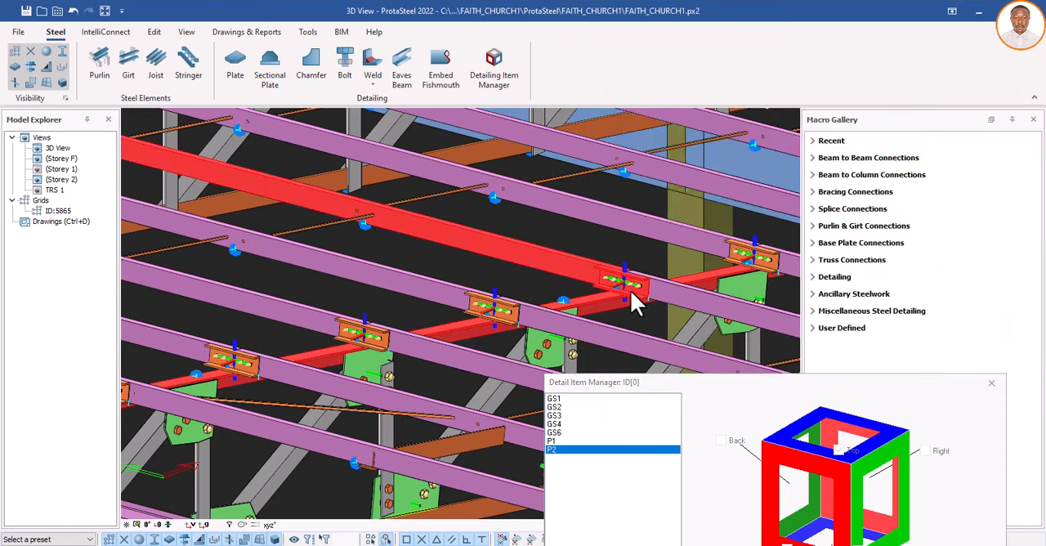
{"action": "right_click", "coordinate": [610, 250]}
{"action": "scroll", "coordinate": [609, 250], "scroll_direction": "down", "scroll_amount": 2}
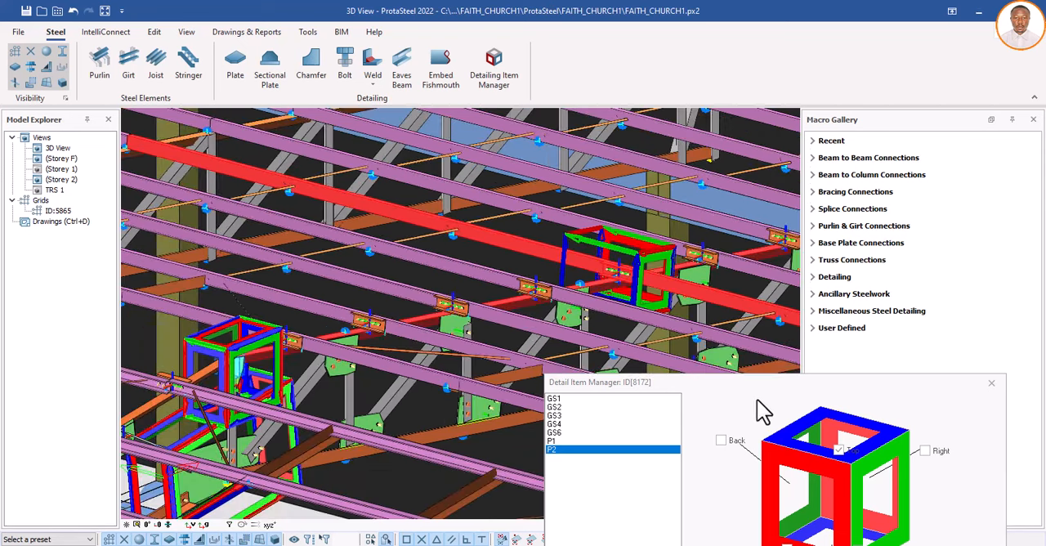
Step: Enable the Back, Right and Bottom views for P2, add a 3D view, and close the Detail Item Manager
{"action": "left_click_drag", "start_coordinate": [749, 383], "coordinate": [726, 278]}
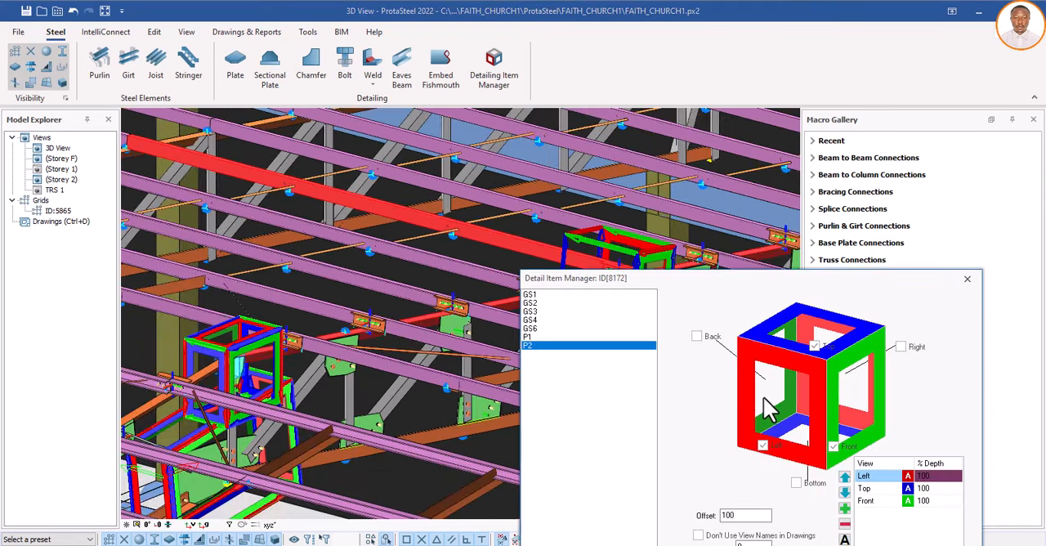
{"action": "left_click", "coordinate": [697, 337]}
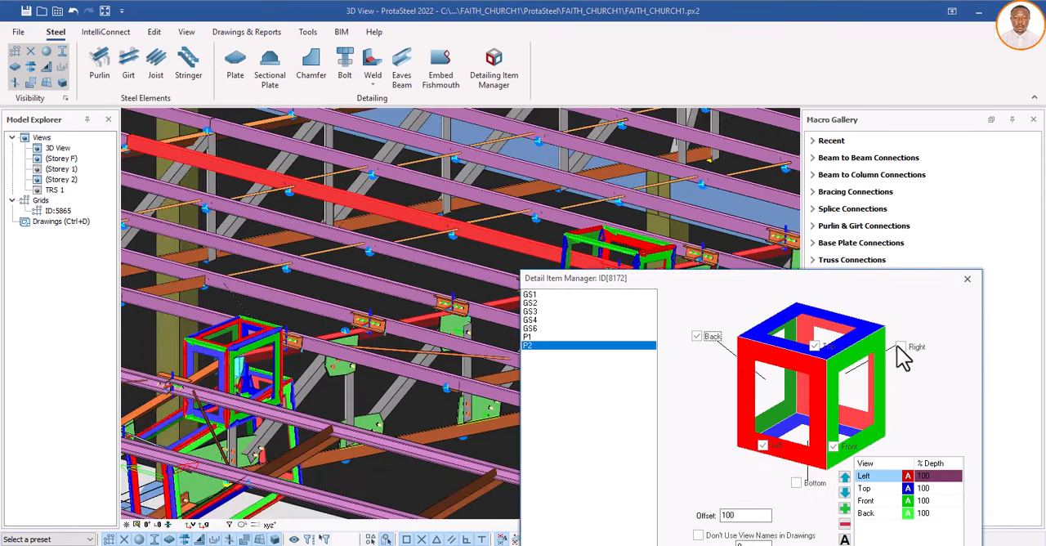
{"action": "left_click", "coordinate": [901, 346]}
{"action": "left_click", "coordinate": [796, 483]}
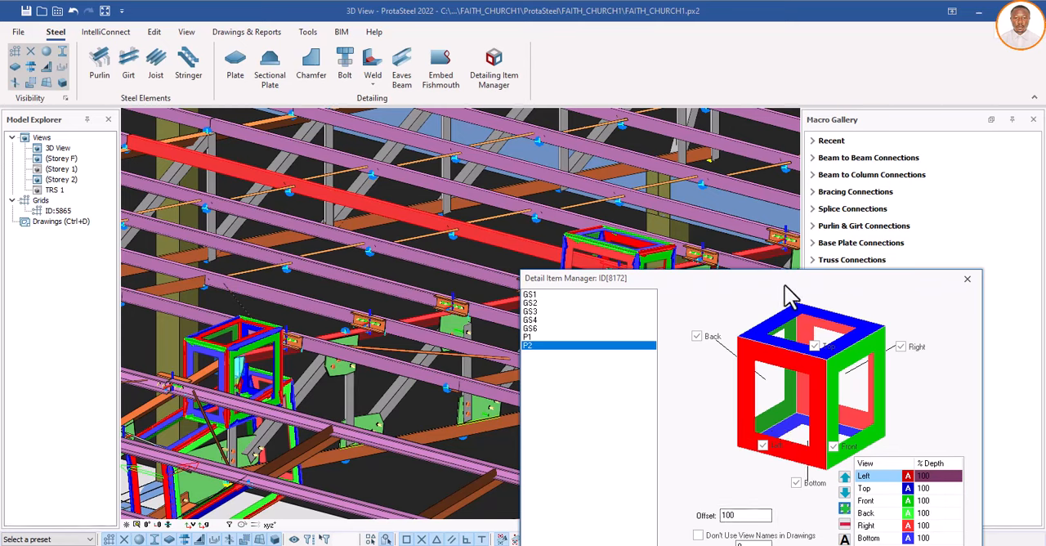
{"action": "left_click_drag", "start_coordinate": [783, 282], "coordinate": [762, 230]}
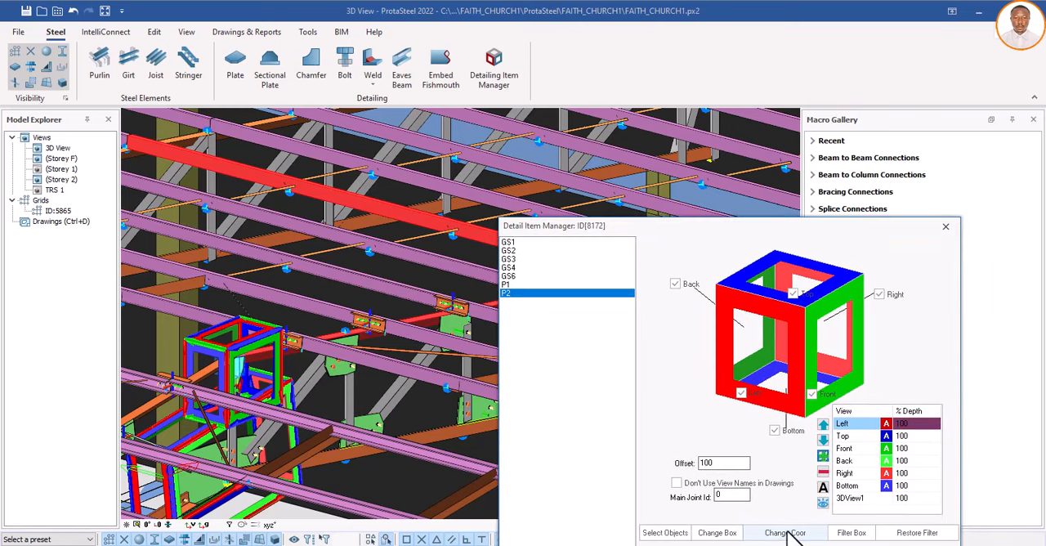
{"action": "left_click_drag", "start_coordinate": [774, 226], "coordinate": [790, 140]}
{"action": "left_click", "coordinate": [719, 478]}
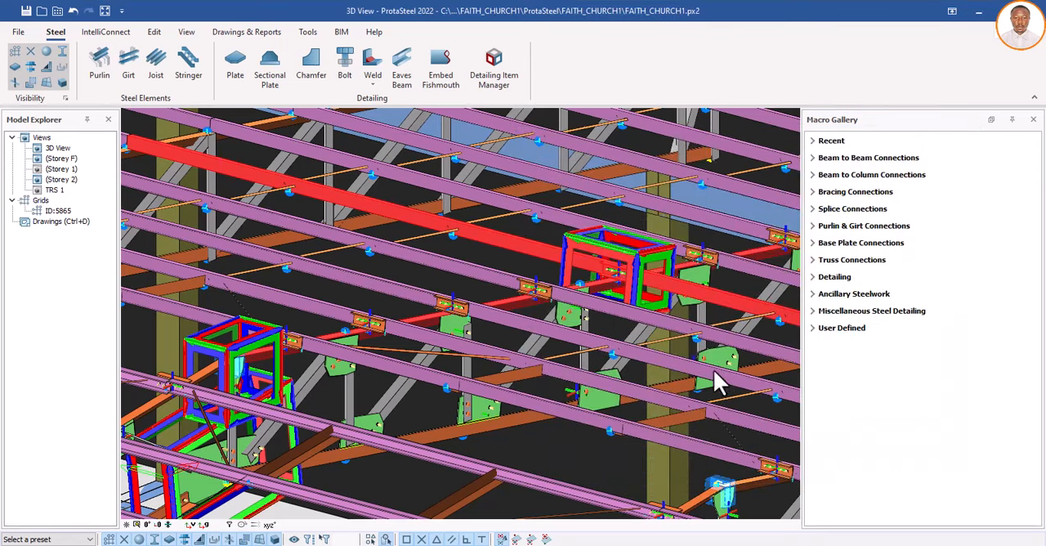
Step: Switch to the Drawing Module and open the BCD drawing from the Drawings Manager
{"action": "scroll", "coordinate": [504, 341], "scroll_direction": "down", "scroll_amount": 5}
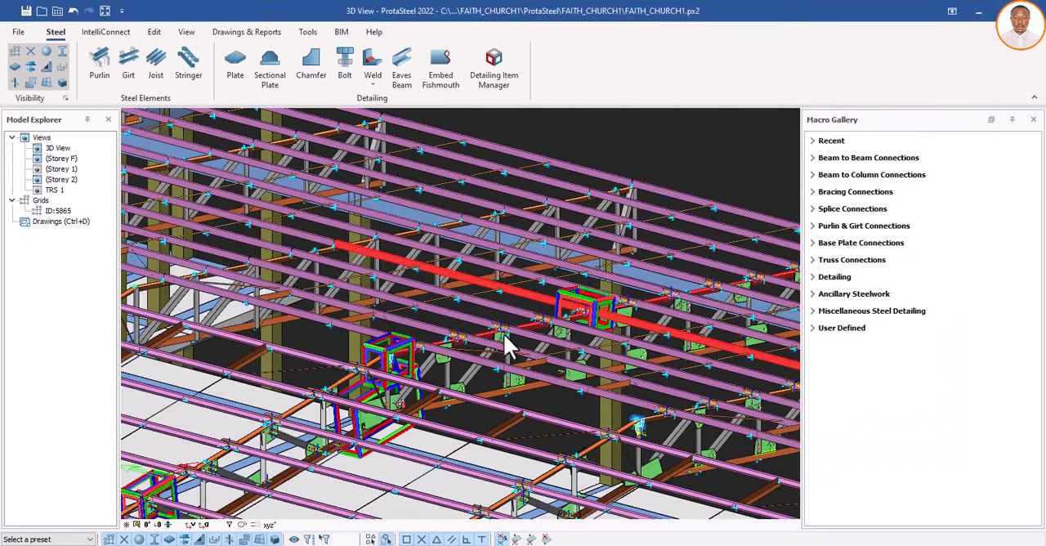
{"action": "scroll", "coordinate": [455, 353], "scroll_direction": "down", "scroll_amount": 3}
{"action": "scroll", "coordinate": [471, 311], "scroll_direction": "down", "scroll_amount": 4}
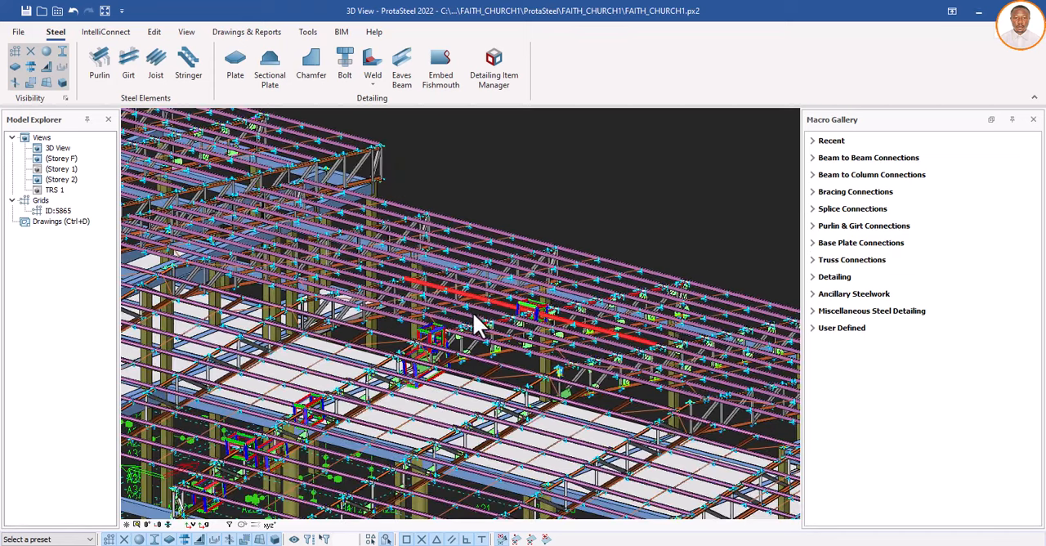
{"action": "scroll", "coordinate": [442, 295], "scroll_direction": "down", "scroll_amount": 2}
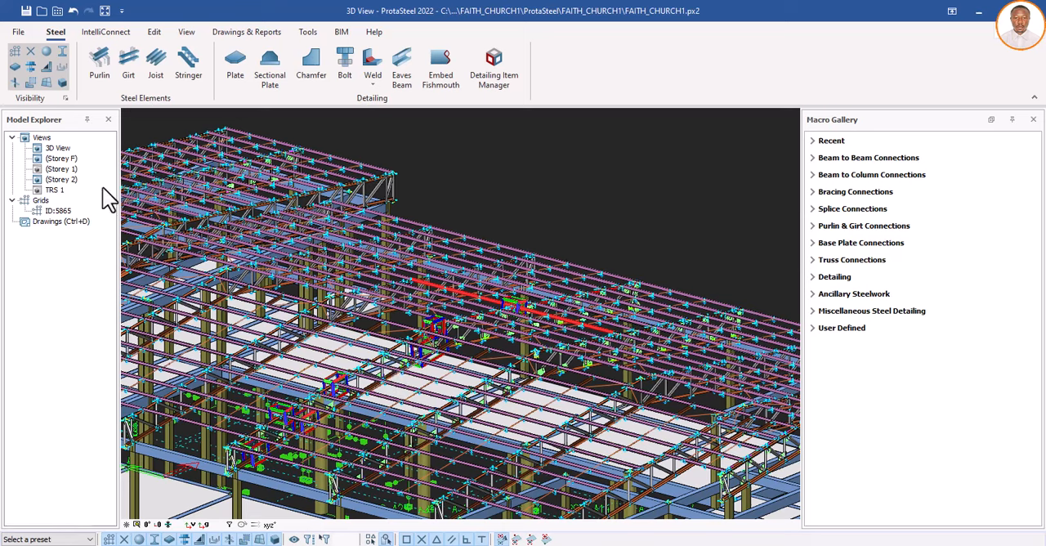
{"action": "double_click", "coordinate": [54, 223]}
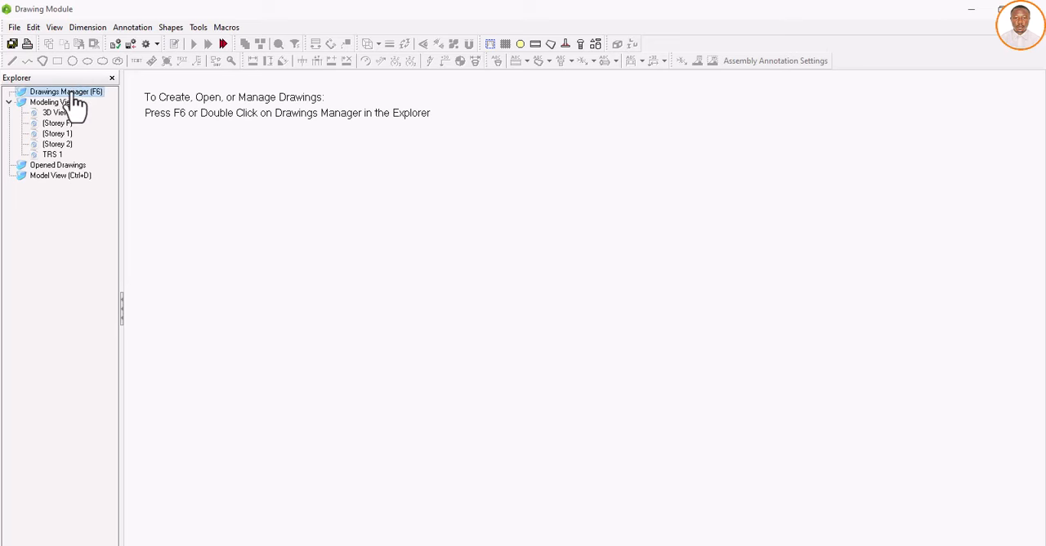
{"action": "double_click", "coordinate": [73, 94]}
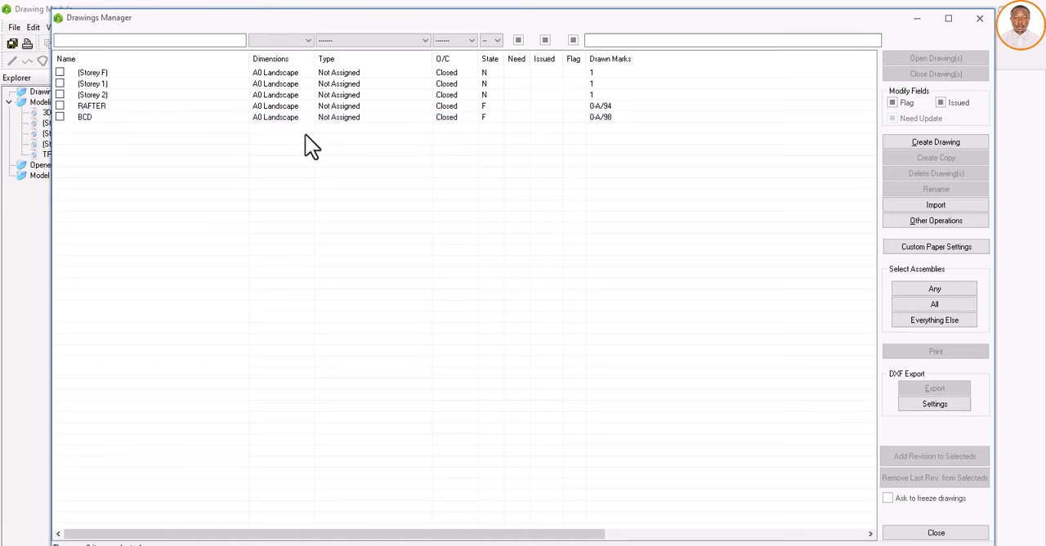
{"action": "double_click", "coordinate": [93, 117]}
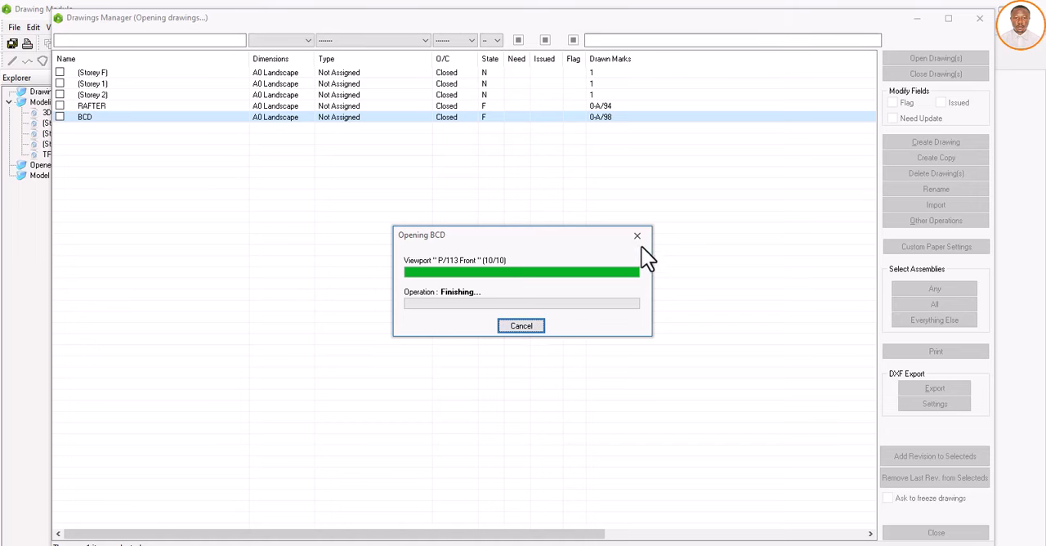
{"action": "left_click", "coordinate": [984, 17]}
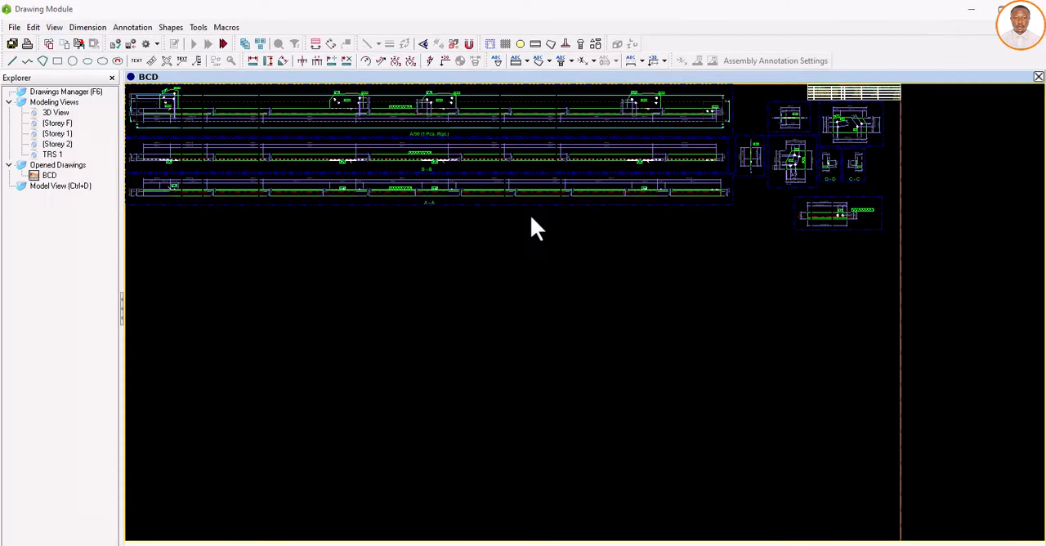
Step: Create a viewport of the 3D View in the BCD drawing and move it outside the sheet, beside the paper border
{"action": "scroll", "coordinate": [532, 217], "scroll_direction": "down", "scroll_amount": 2}
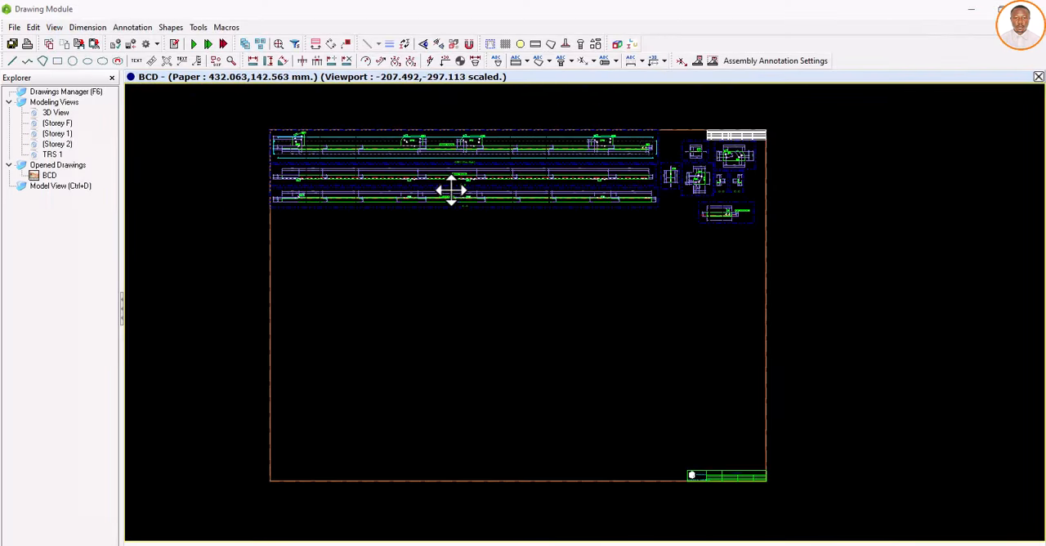
{"action": "scroll", "coordinate": [483, 188], "scroll_direction": "up", "scroll_amount": 1}
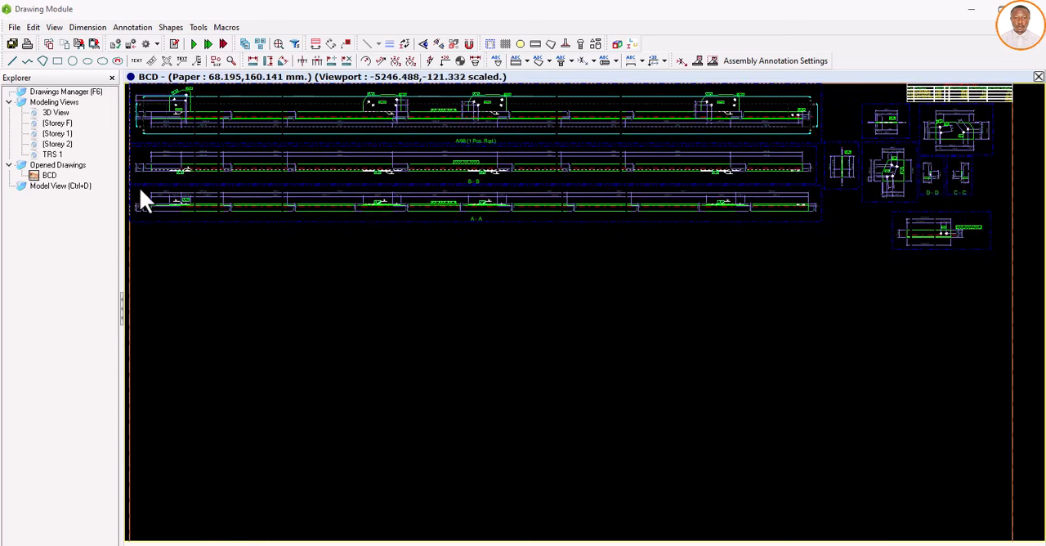
{"action": "left_click", "coordinate": [59, 115]}
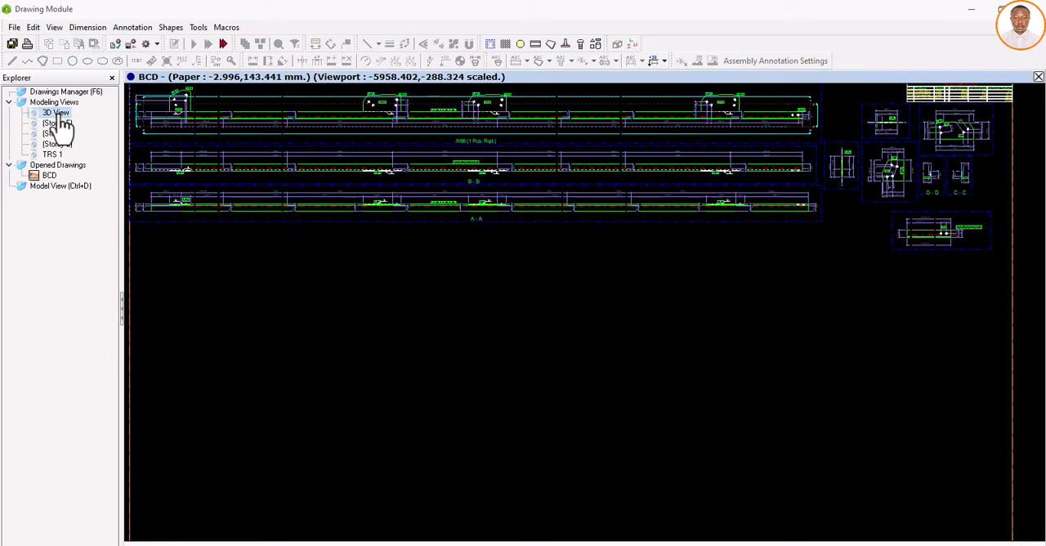
{"action": "right_click", "coordinate": [75, 116]}
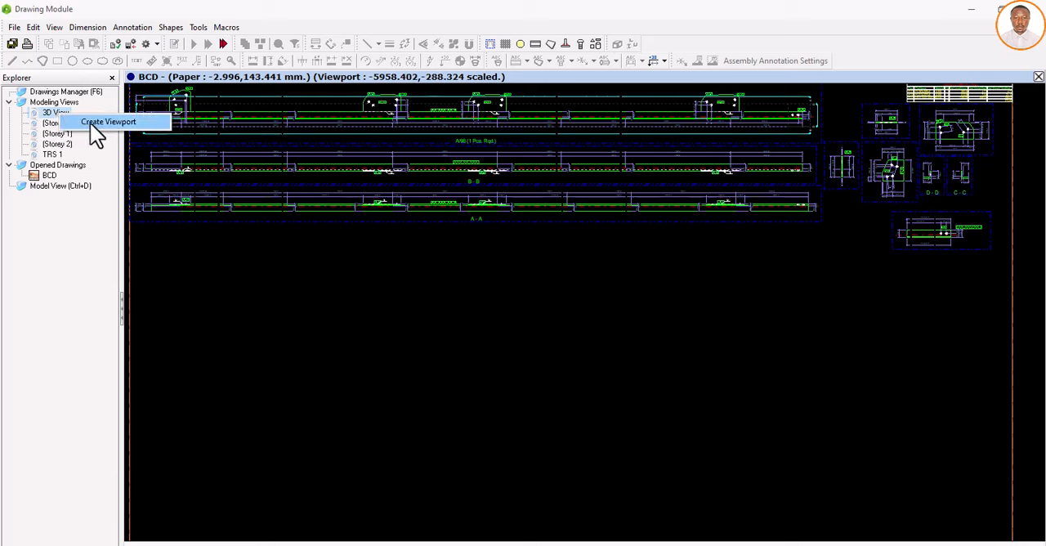
{"action": "left_click", "coordinate": [96, 123]}
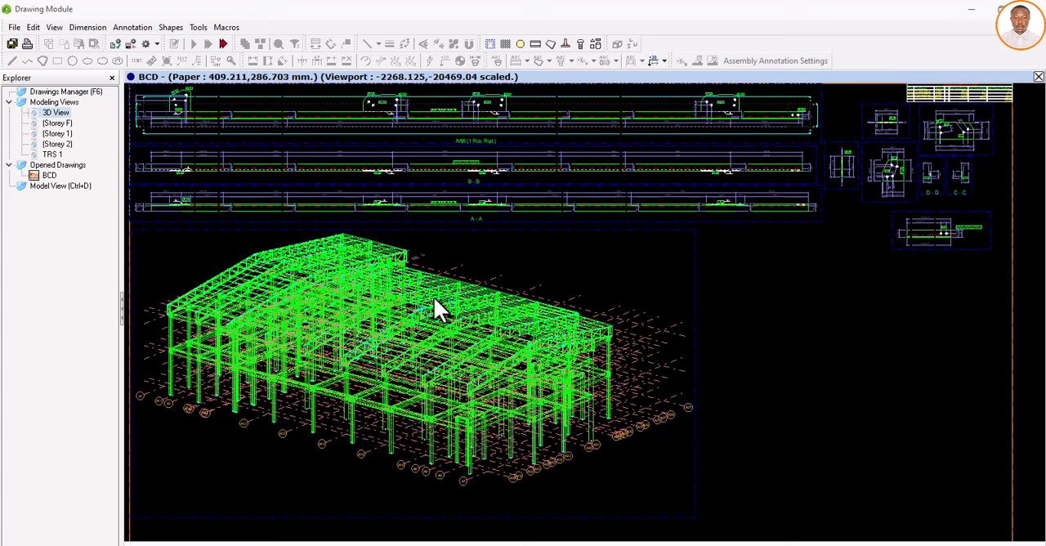
{"action": "scroll", "coordinate": [432, 300], "scroll_direction": "down", "scroll_amount": 1}
{"action": "scroll", "coordinate": [432, 307], "scroll_direction": "down", "scroll_amount": 2}
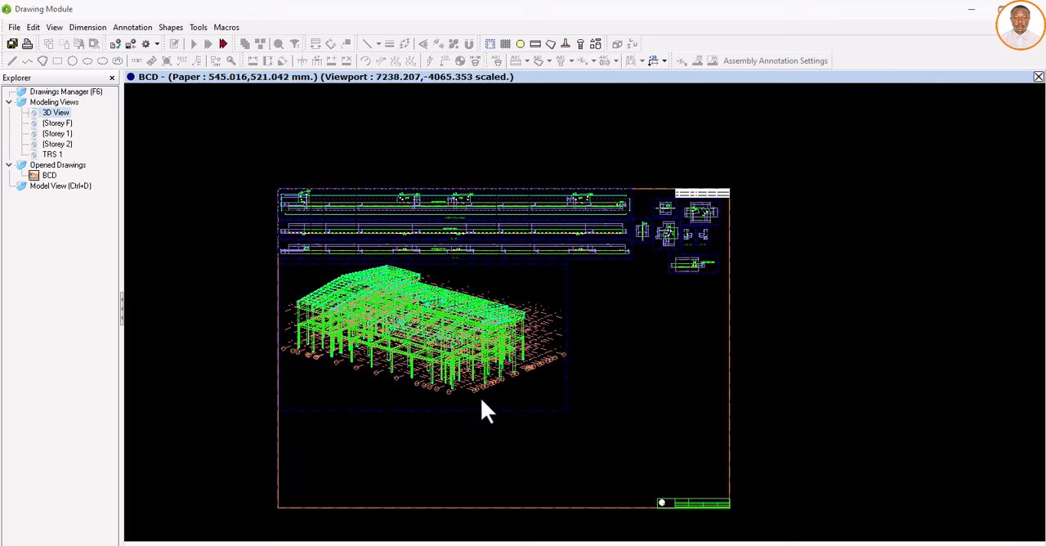
{"action": "mouse_move", "coordinate": [466, 413]}
{"action": "left_mouse_down"}
{"action": "mouse_move", "coordinate": [836, 376]}
{"action": "mouse_move", "coordinate": [938, 383]}
{"action": "left_mouse_up"}
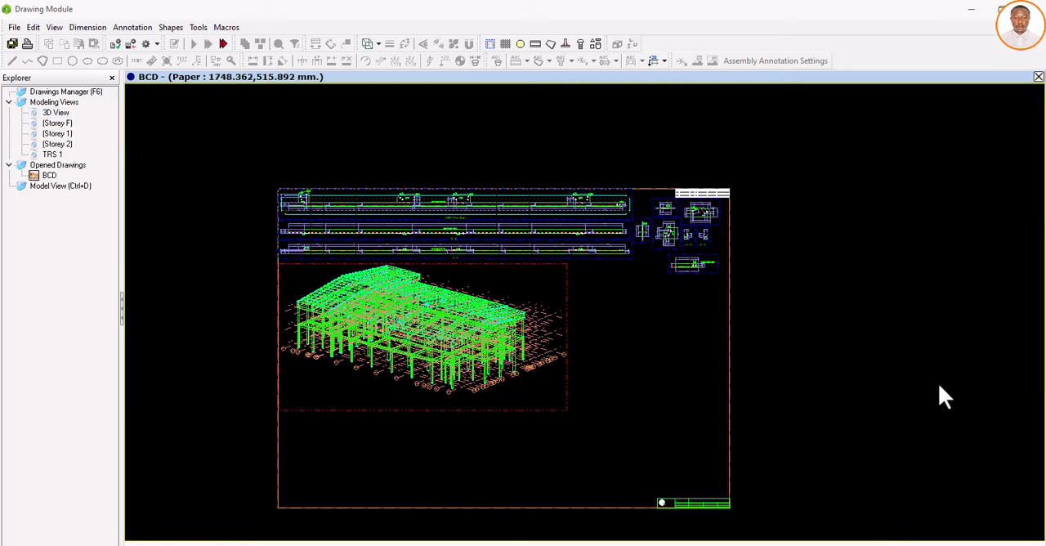
Step: Delete the 3D View viewport placed beside the BCD sheet, including its viewport contents
{"action": "scroll", "coordinate": [667, 361], "scroll_direction": "down", "scroll_amount": 1}
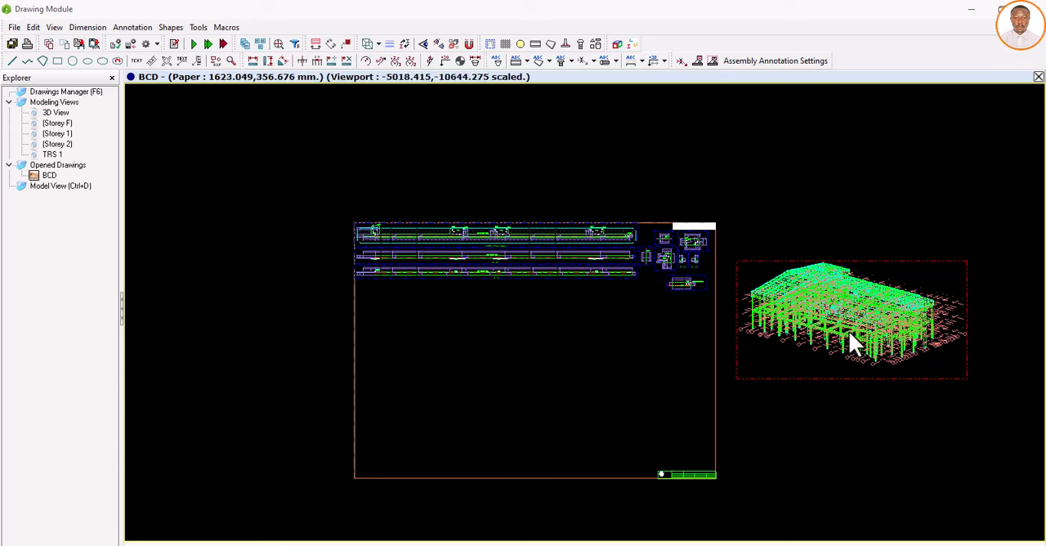
{"action": "scroll", "coordinate": [861, 315], "scroll_direction": "up", "scroll_amount": 1}
{"action": "scroll", "coordinate": [860, 314], "scroll_direction": "up", "scroll_amount": 1}
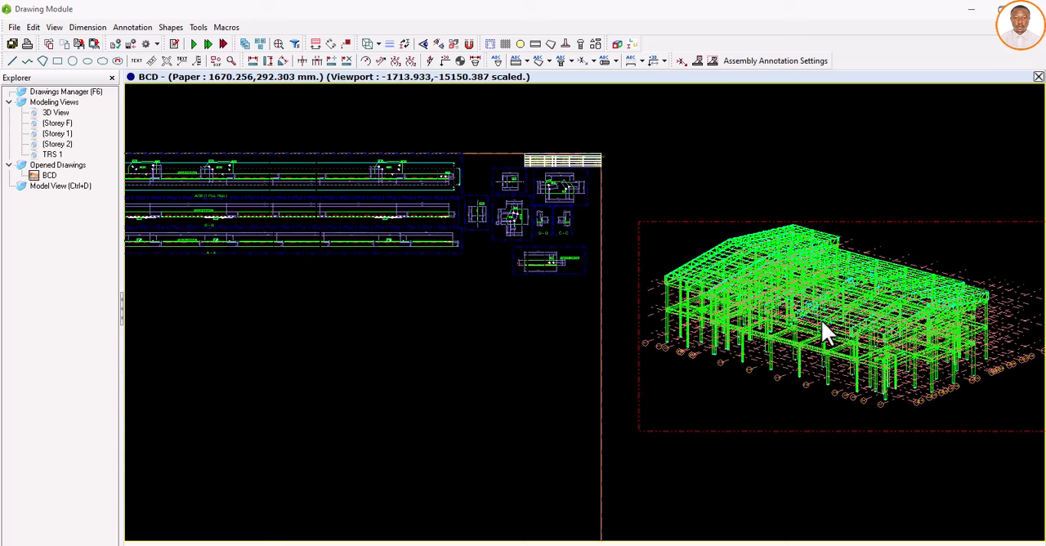
{"action": "scroll", "coordinate": [755, 302], "scroll_direction": "down", "scroll_amount": 1}
{"action": "scroll", "coordinate": [741, 304], "scroll_direction": "up", "scroll_amount": 2}
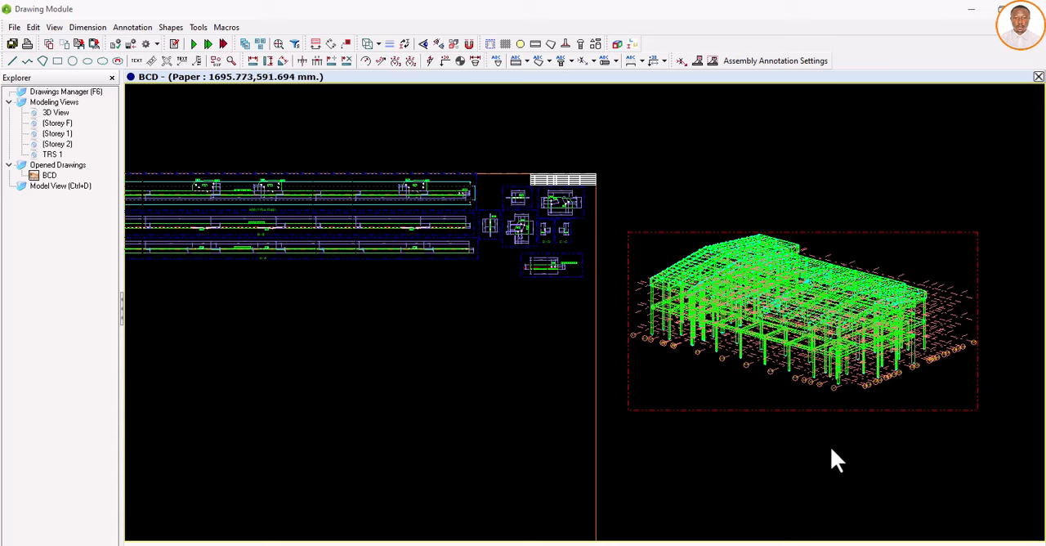
{"action": "key", "text": "Delete"}
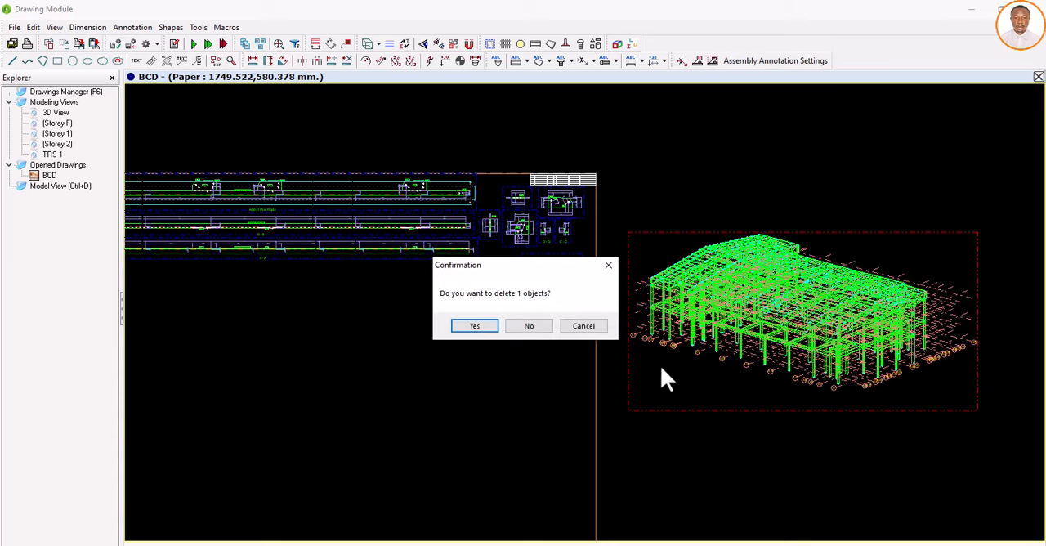
{"action": "left_click", "coordinate": [479, 325]}
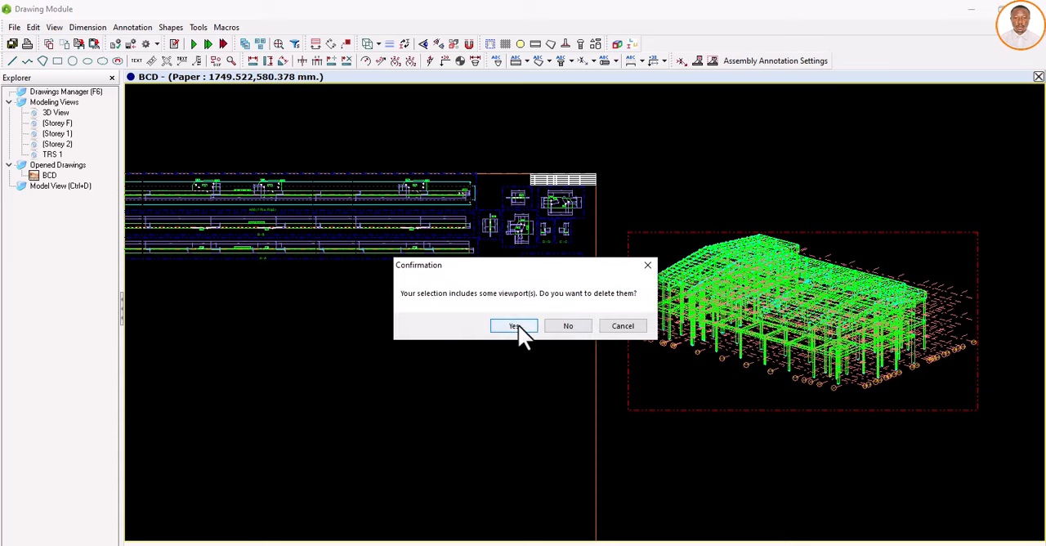
{"action": "left_click", "coordinate": [518, 326]}
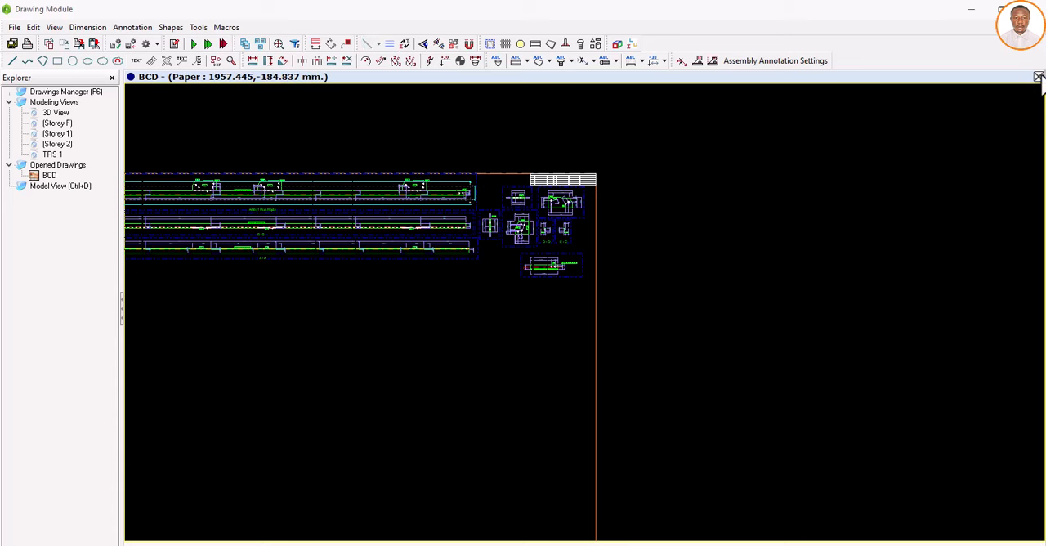
Step: Close the BCD drawing and save its changes
{"action": "scroll", "coordinate": [699, 234], "scroll_direction": "down", "scroll_amount": 3}
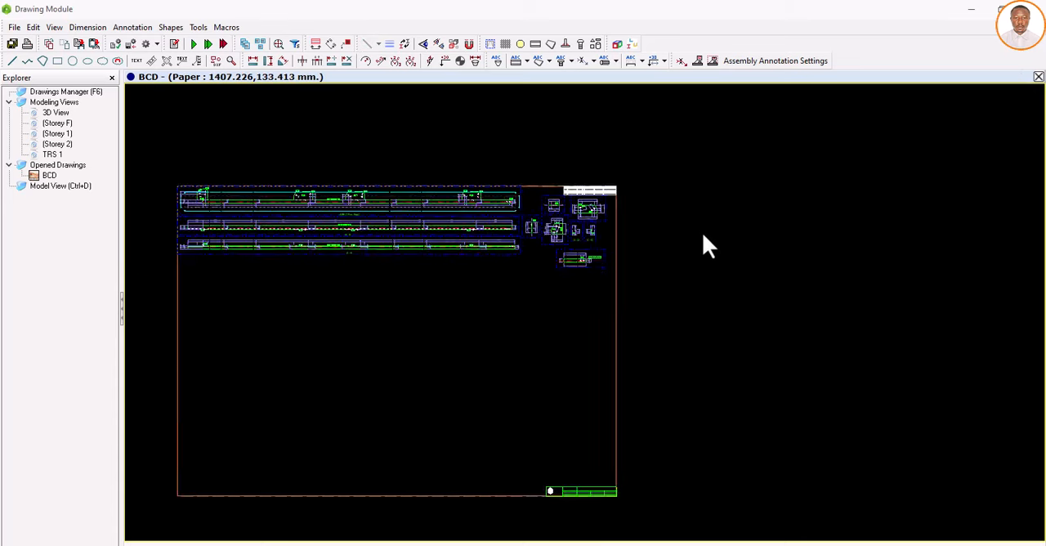
{"action": "left_click", "coordinate": [1039, 77]}
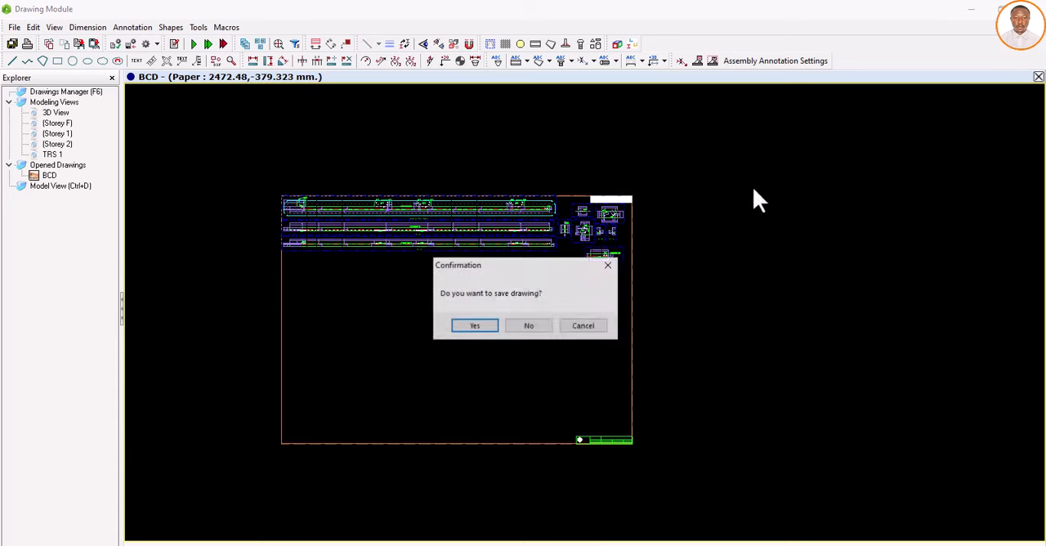
{"action": "left_click", "coordinate": [479, 326]}
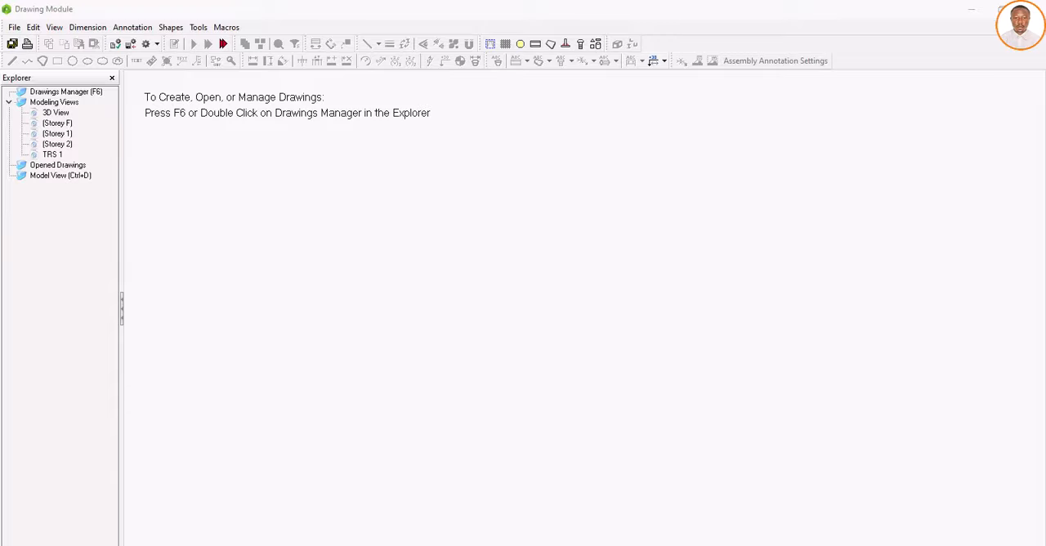
Step: Switch from the Drawing Module back to the ProtaSteel model and open the Storey 2 plan view
{"action": "key", "text": "ctrl+d"}
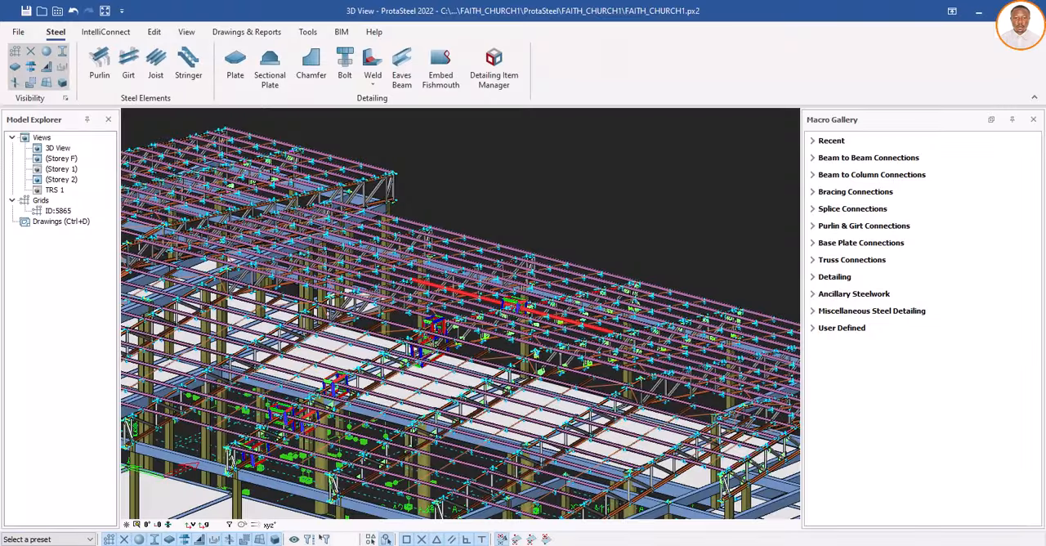
{"action": "scroll", "coordinate": [416, 293], "scroll_direction": "down", "scroll_amount": 1}
{"action": "scroll", "coordinate": [405, 320], "scroll_direction": "down", "scroll_amount": 1}
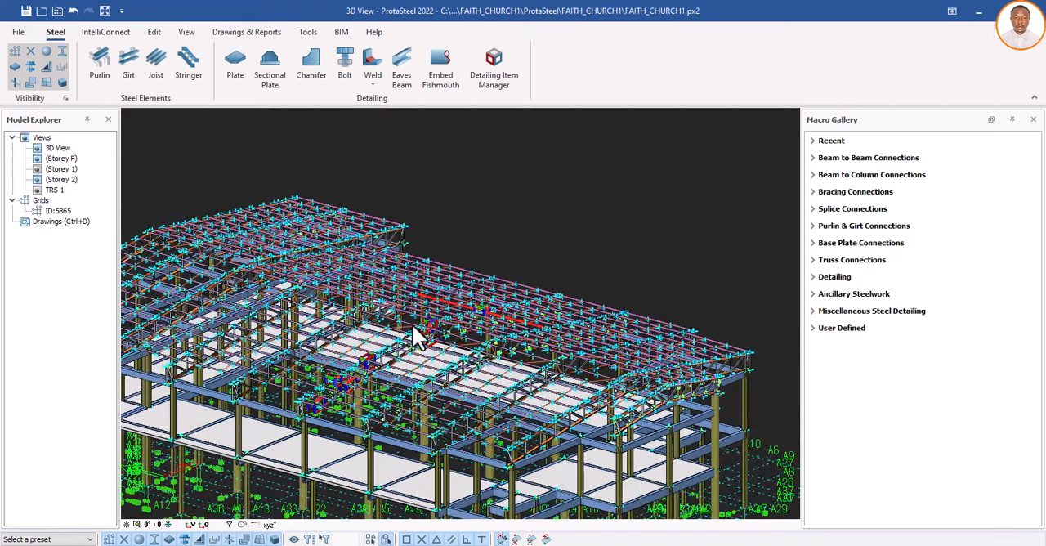
{"action": "scroll", "coordinate": [397, 324], "scroll_direction": "down", "scroll_amount": 1}
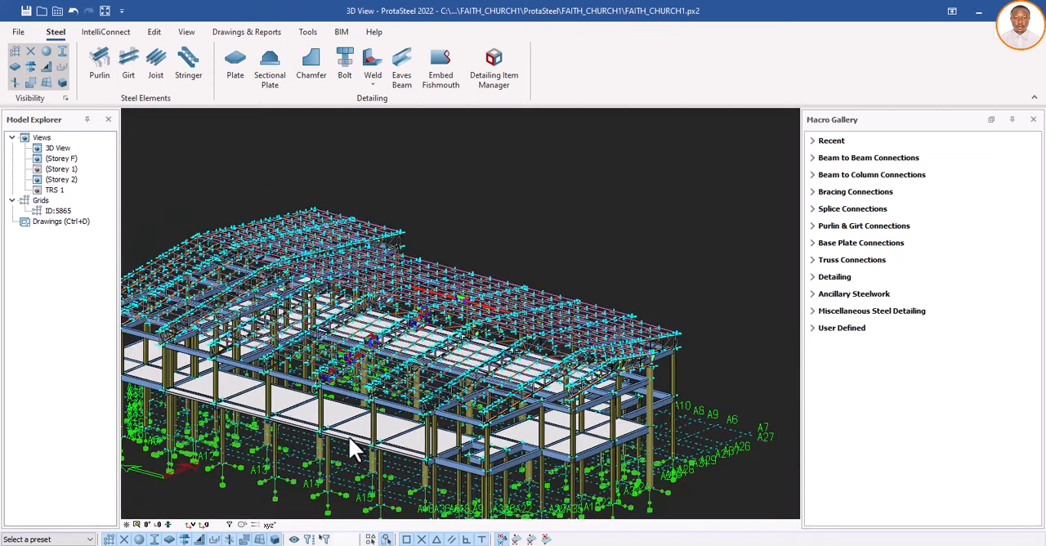
{"action": "scroll", "coordinate": [363, 438], "scroll_direction": "up", "scroll_amount": 1}
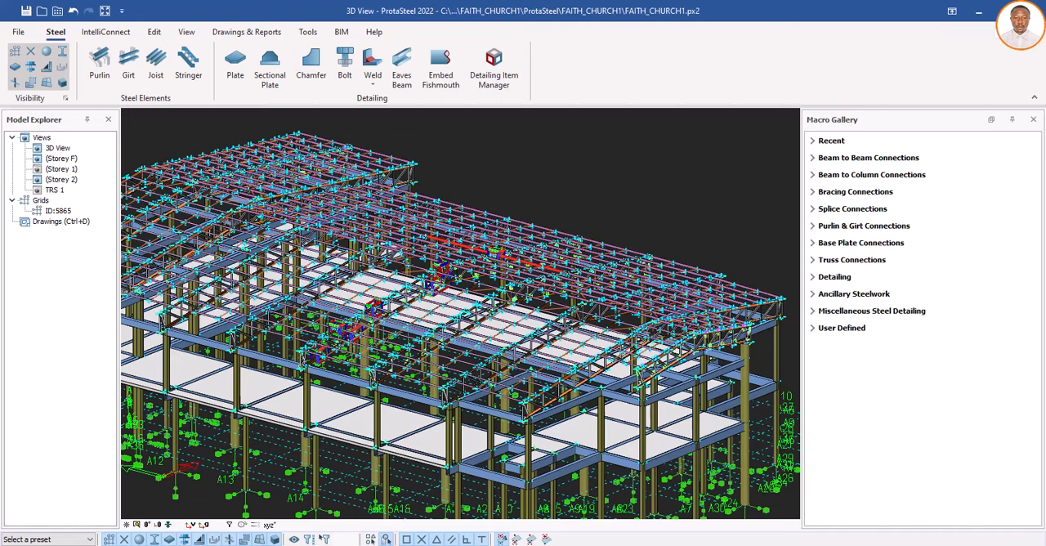
{"action": "scroll", "coordinate": [302, 392], "scroll_direction": "up", "scroll_amount": 1}
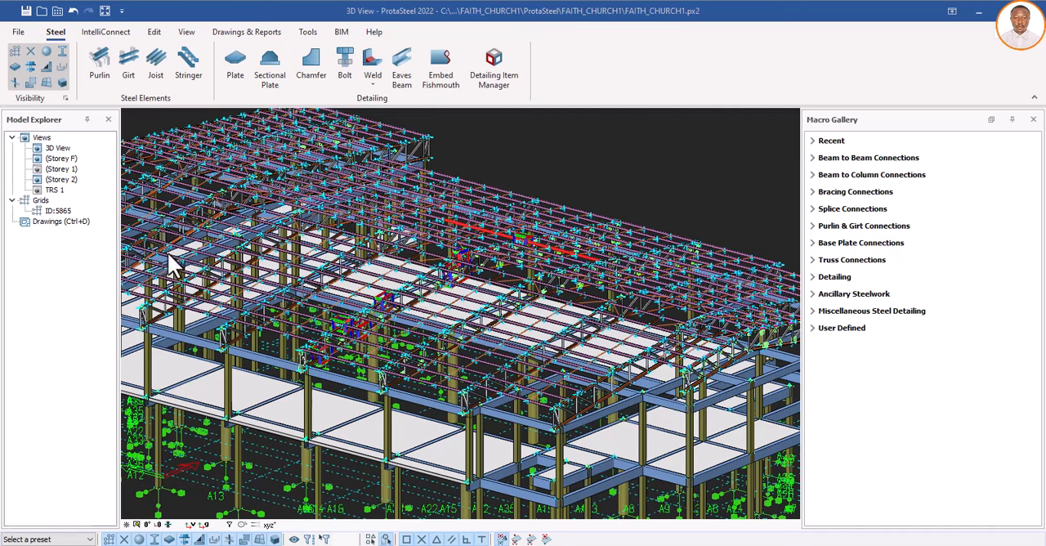
{"action": "double_click", "coordinate": [71, 182]}
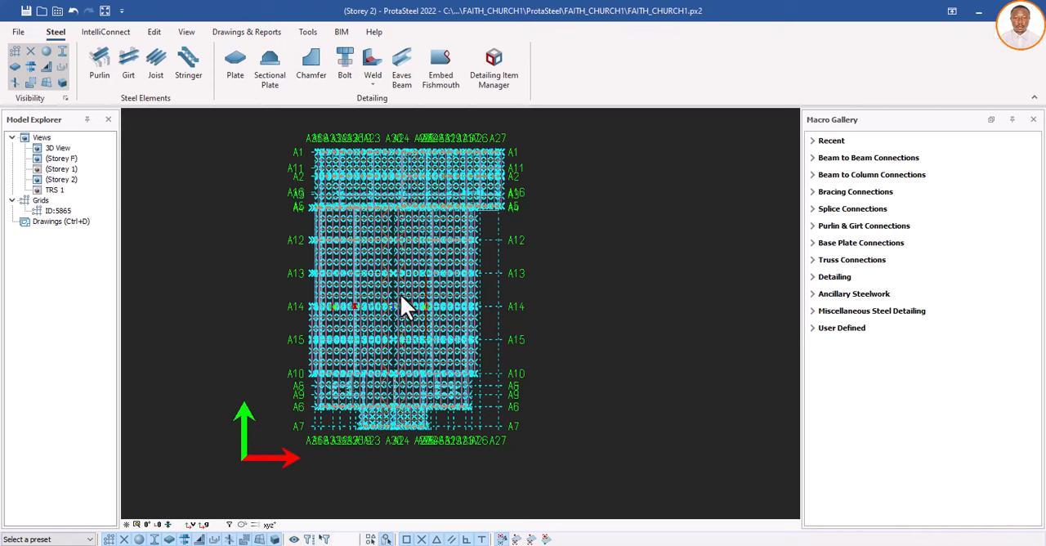
Step: Create a section view by two points along grid A14, starting from the truss end near grid A36
{"action": "scroll", "coordinate": [372, 305], "scroll_direction": "up", "scroll_amount": 5}
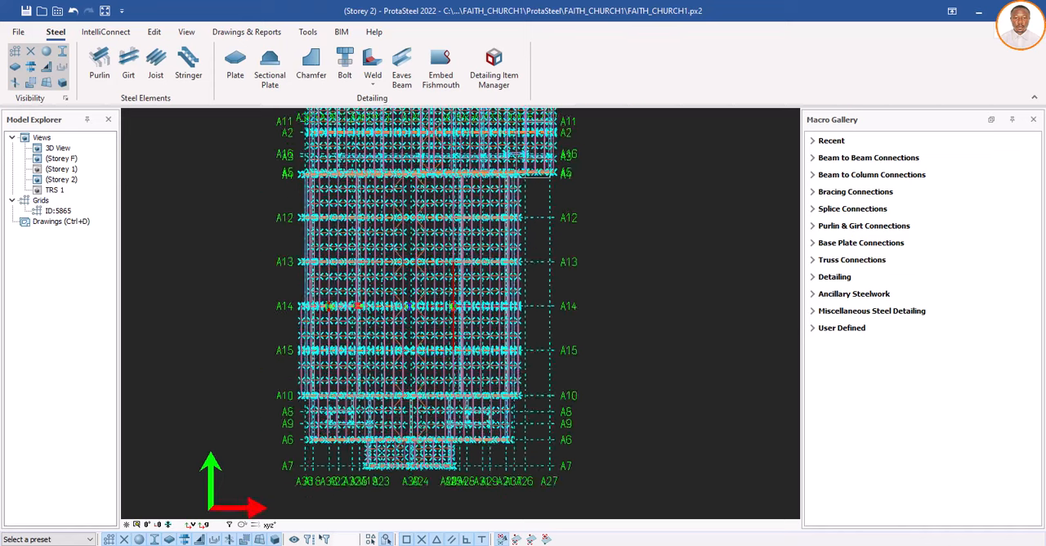
{"action": "scroll", "coordinate": [372, 305], "scroll_direction": "up", "scroll_amount": 3}
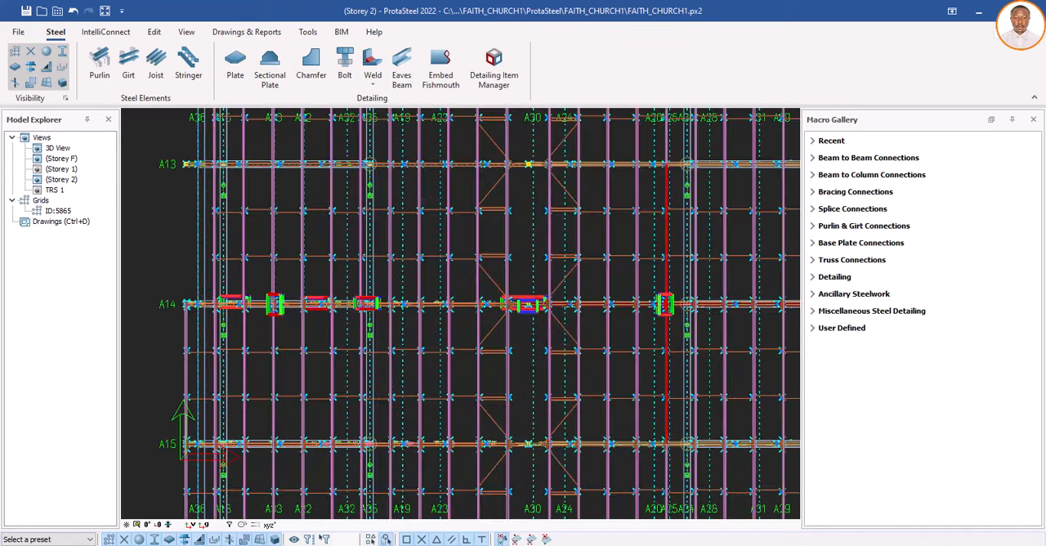
{"action": "scroll", "coordinate": [469, 304], "scroll_direction": "down", "scroll_amount": 3}
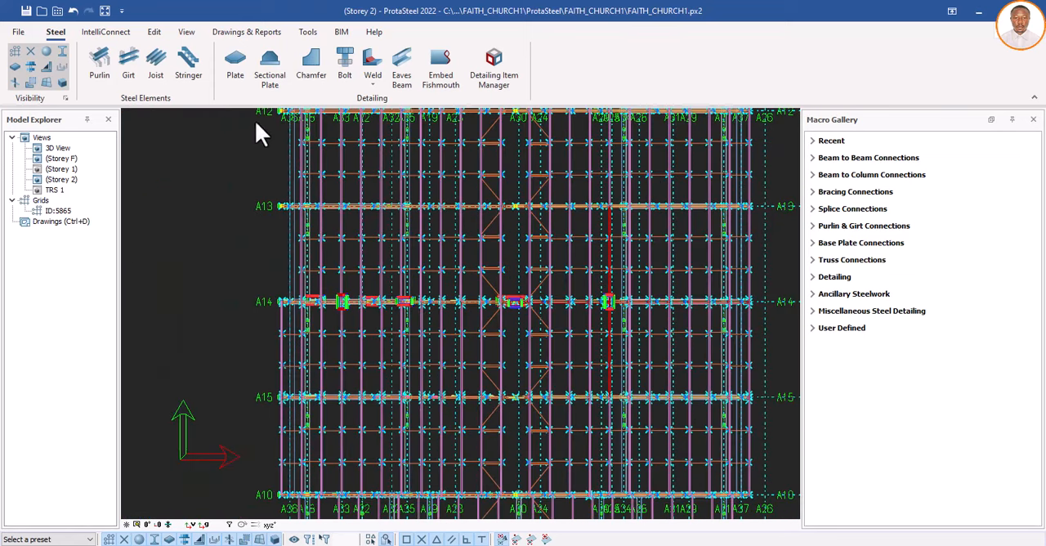
{"action": "left_click", "coordinate": [187, 32]}
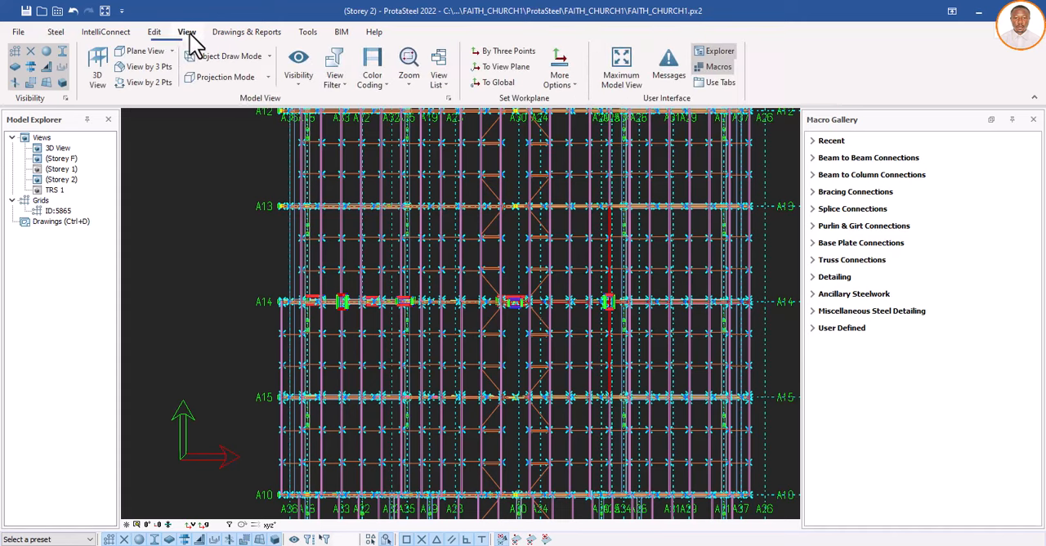
{"action": "left_click", "coordinate": [148, 82]}
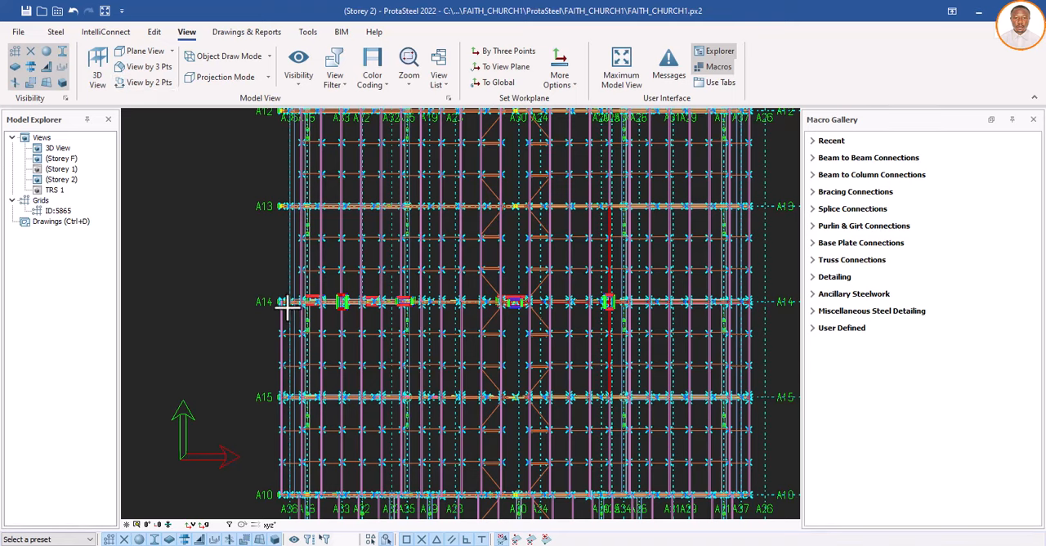
{"action": "scroll", "coordinate": [287, 306], "scroll_direction": "up", "scroll_amount": 2}
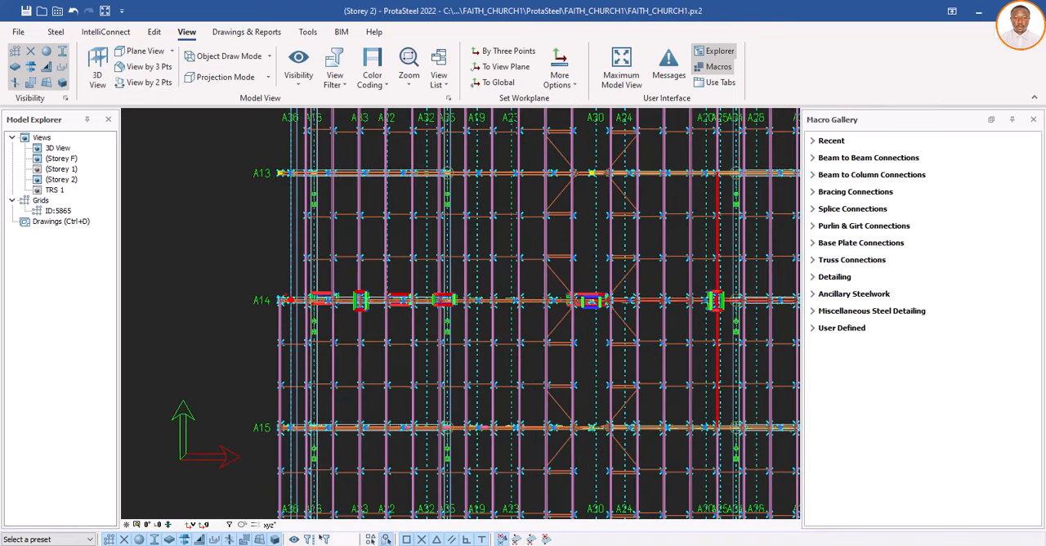
{"action": "scroll", "coordinate": [281, 301], "scroll_direction": "up", "scroll_amount": 1}
{"action": "scroll", "coordinate": [281, 301], "scroll_direction": "up", "scroll_amount": 1}
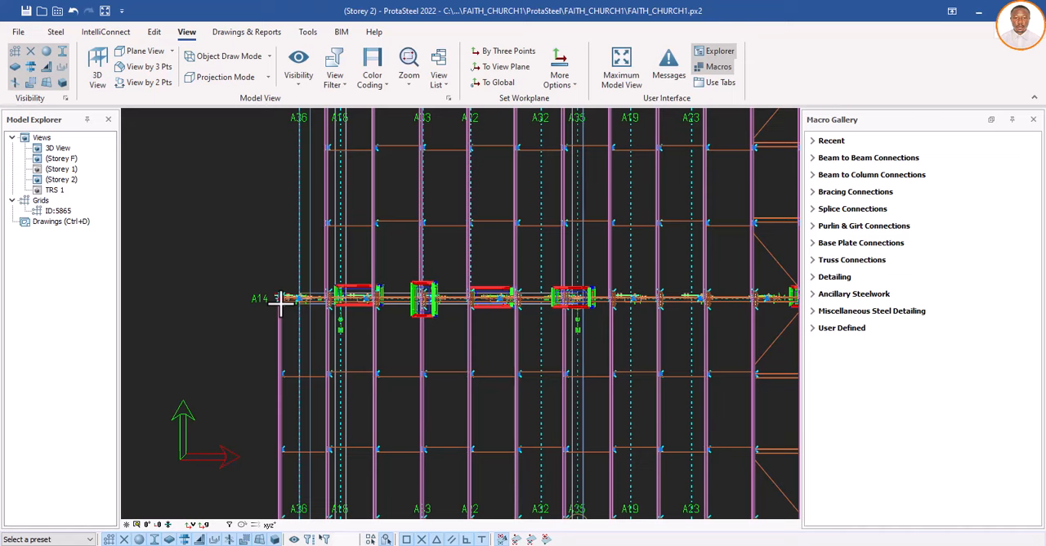
{"action": "scroll", "coordinate": [281, 300], "scroll_direction": "up", "scroll_amount": 1}
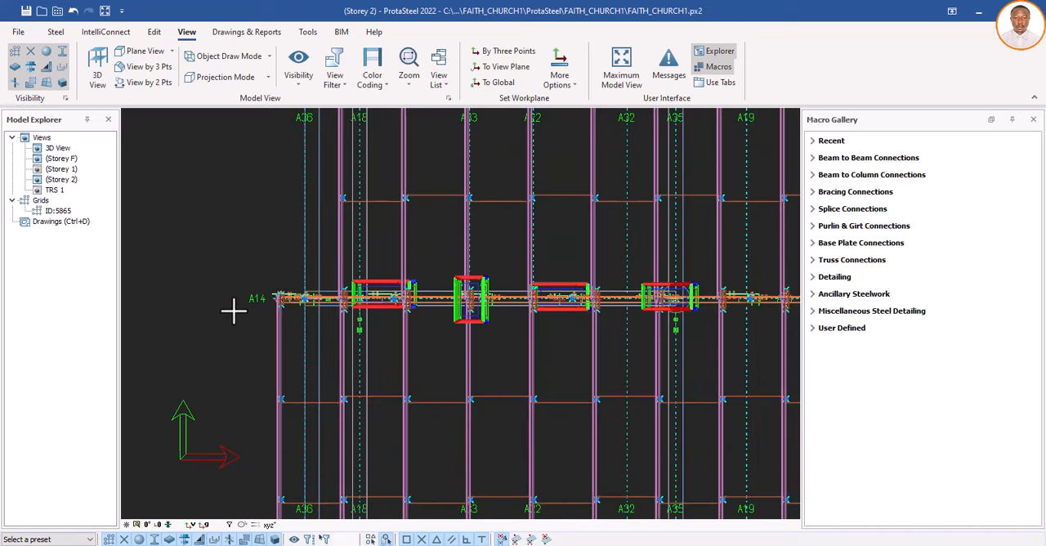
{"action": "scroll", "coordinate": [245, 310], "scroll_direction": "up", "scroll_amount": 1}
{"action": "scroll", "coordinate": [292, 311], "scroll_direction": "up", "scroll_amount": 3}
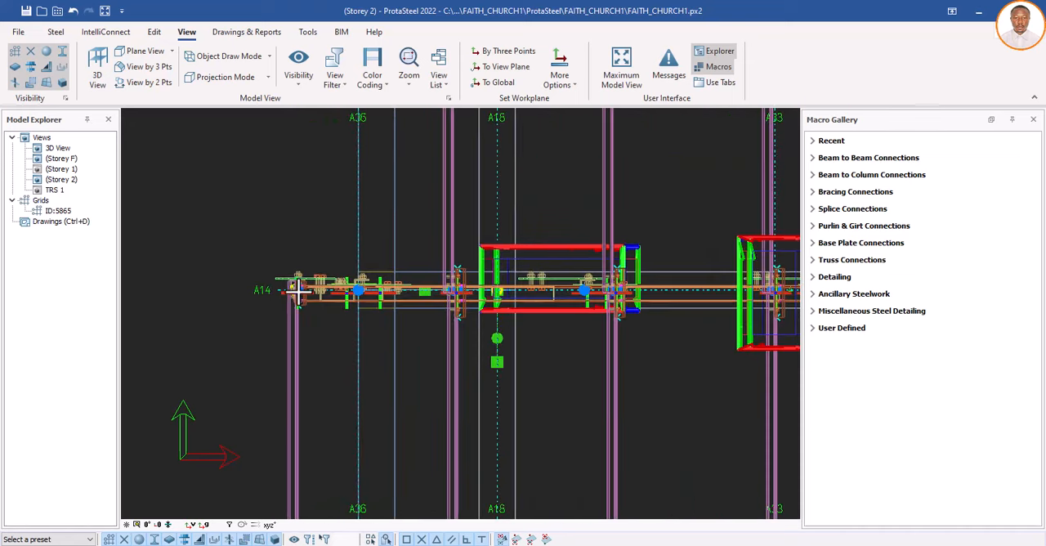
{"action": "scroll", "coordinate": [298, 290], "scroll_direction": "up", "scroll_amount": 1}
{"action": "scroll", "coordinate": [299, 296], "scroll_direction": "up", "scroll_amount": 1}
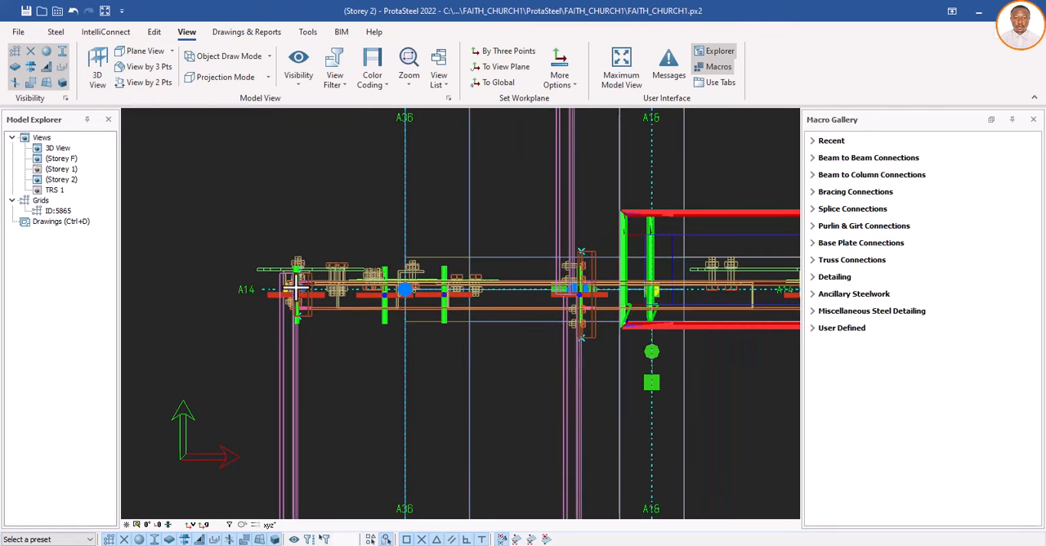
{"action": "scroll", "coordinate": [291, 304], "scroll_direction": "up", "scroll_amount": 1}
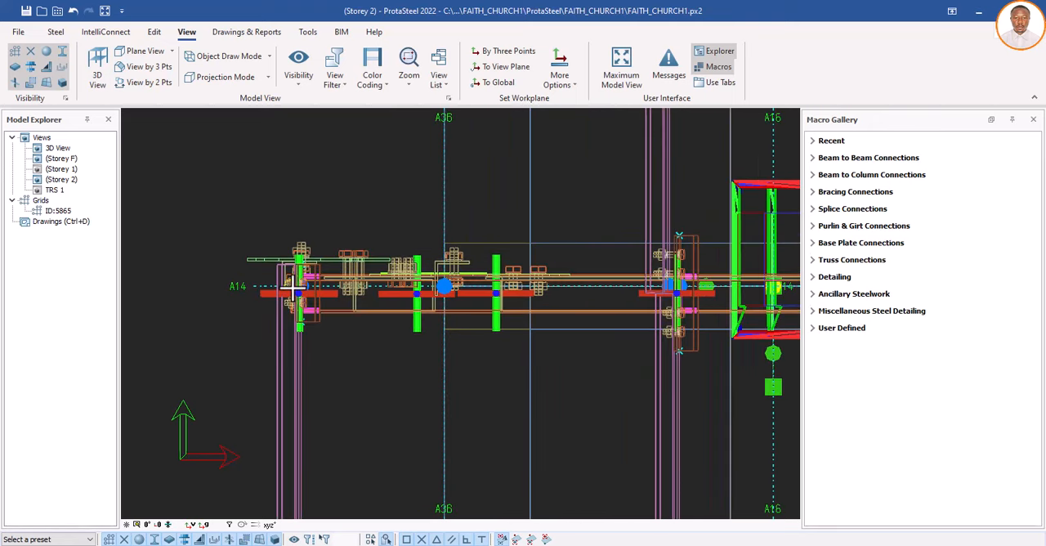
{"action": "scroll", "coordinate": [291, 286], "scroll_direction": "up", "scroll_amount": 1}
{"action": "scroll", "coordinate": [291, 285], "scroll_direction": "up", "scroll_amount": 1}
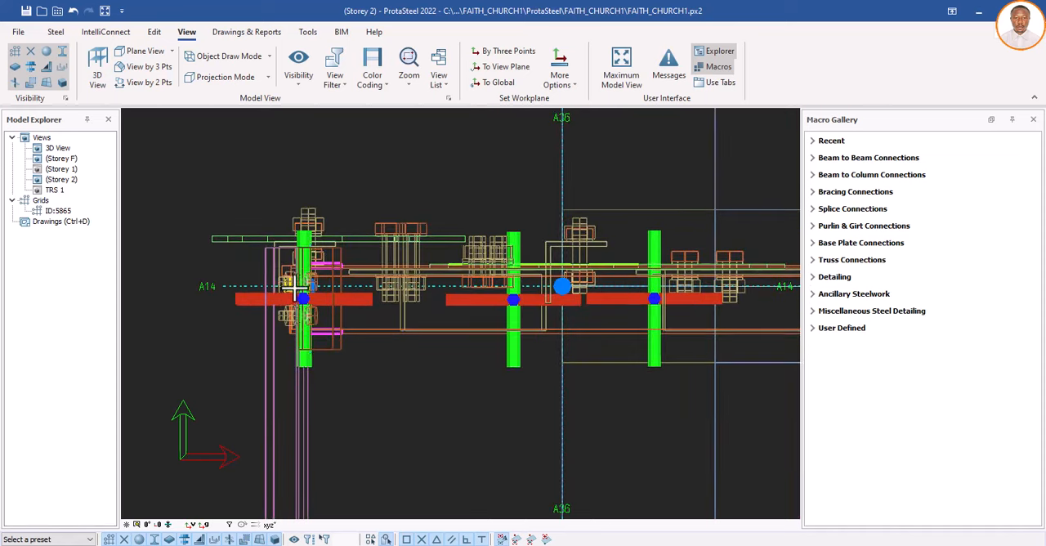
{"action": "scroll", "coordinate": [299, 284], "scroll_direction": "up", "scroll_amount": 1}
{"action": "scroll", "coordinate": [308, 285], "scroll_direction": "up", "scroll_amount": 1}
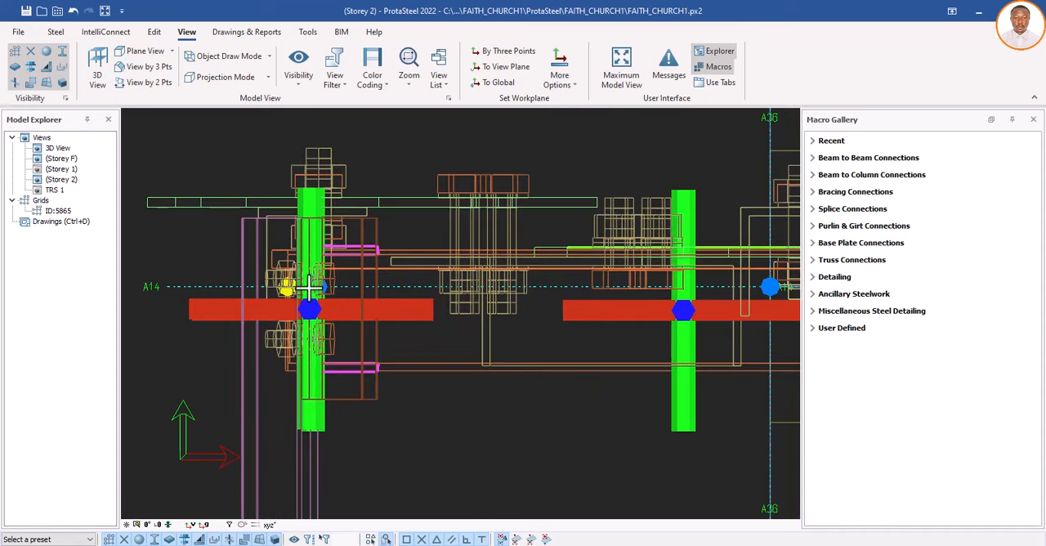
{"action": "scroll", "coordinate": [297, 288], "scroll_direction": "up", "scroll_amount": 1}
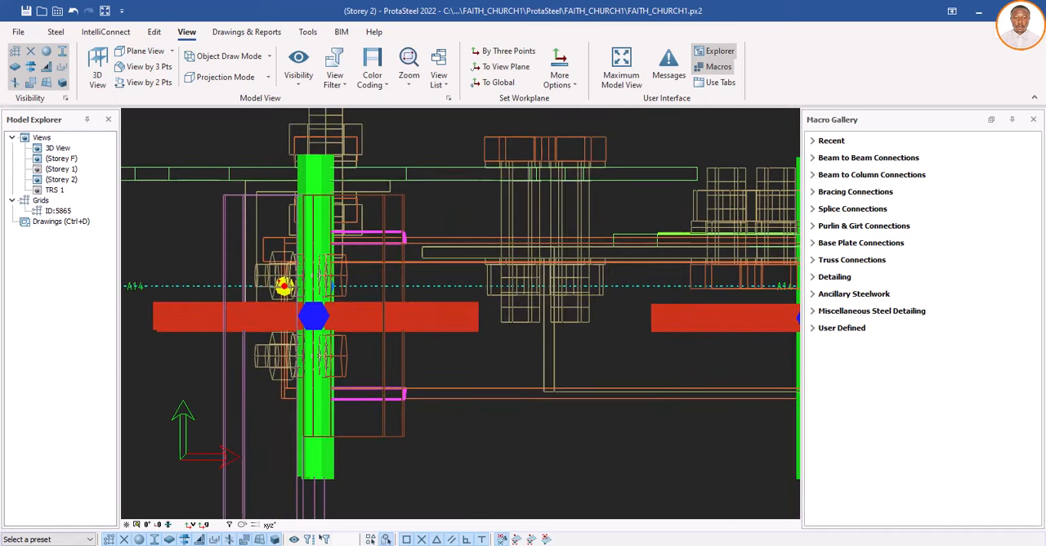
{"action": "scroll", "coordinate": [282, 285], "scroll_direction": "up", "scroll_amount": 1}
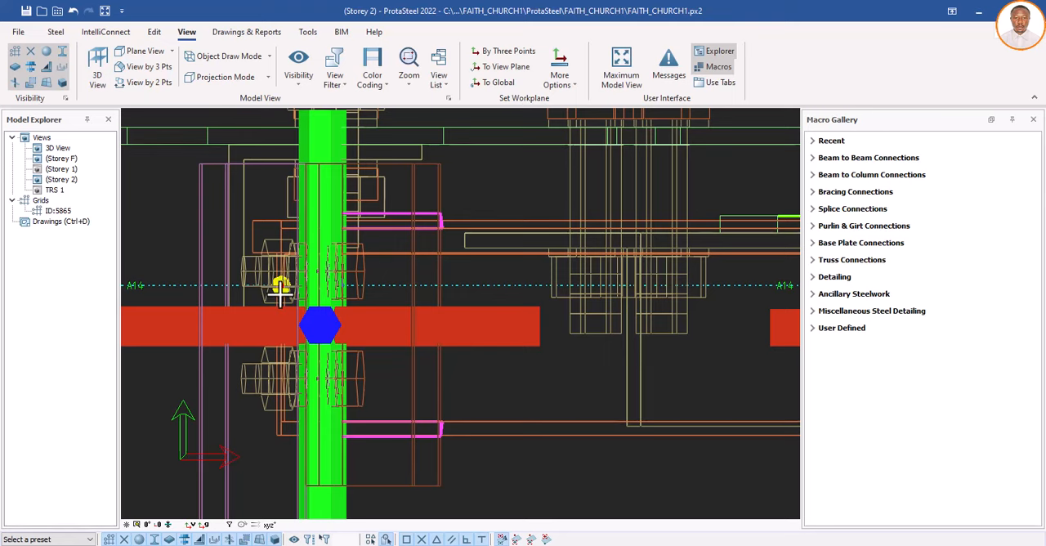
{"action": "scroll", "coordinate": [281, 291], "scroll_direction": "down", "scroll_amount": 1}
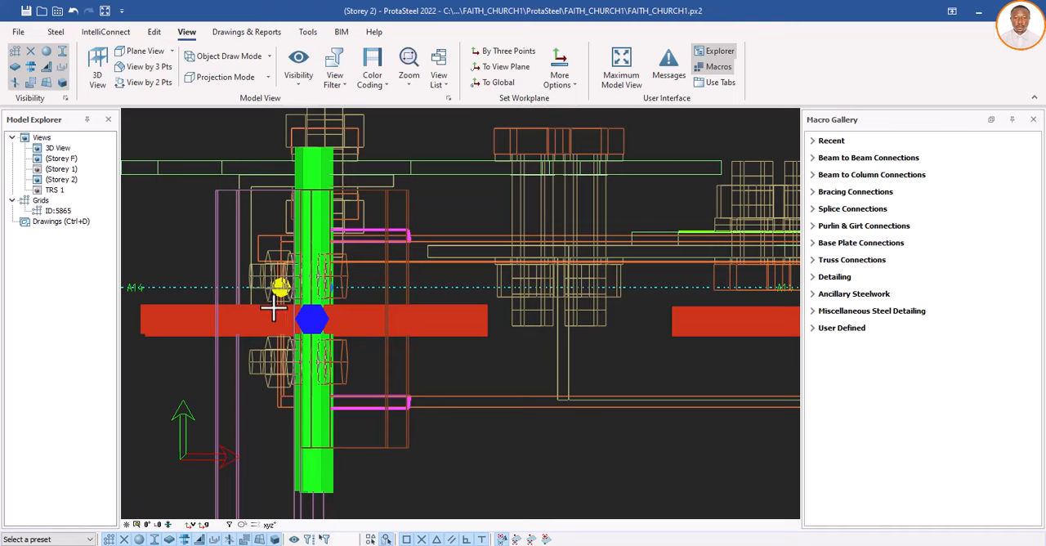
{"action": "scroll", "coordinate": [273, 308], "scroll_direction": "down", "scroll_amount": 1}
{"action": "scroll", "coordinate": [273, 308], "scroll_direction": "down", "scroll_amount": 1}
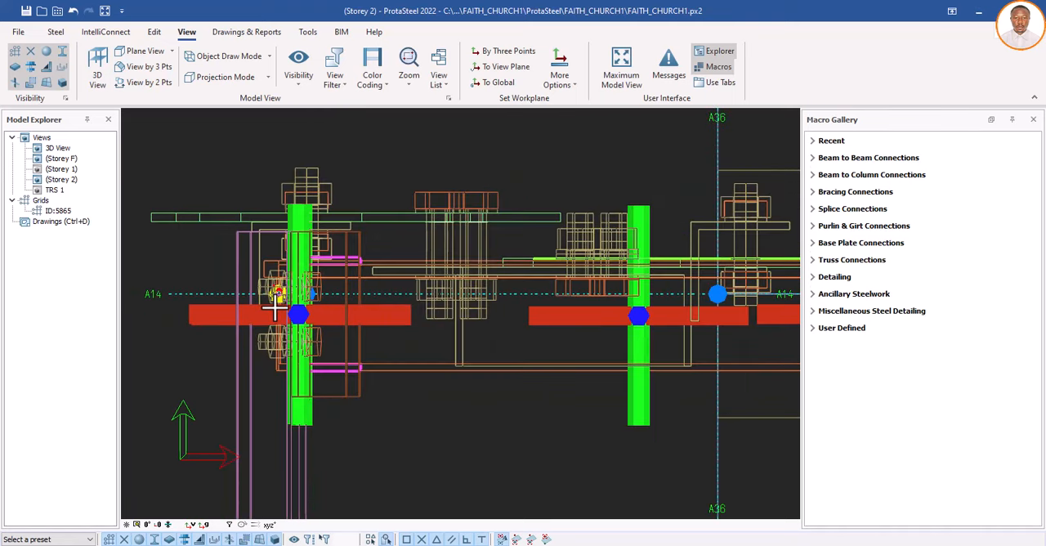
{"action": "scroll", "coordinate": [275, 308], "scroll_direction": "down", "scroll_amount": 1}
{"action": "scroll", "coordinate": [276, 311], "scroll_direction": "down", "scroll_amount": 1}
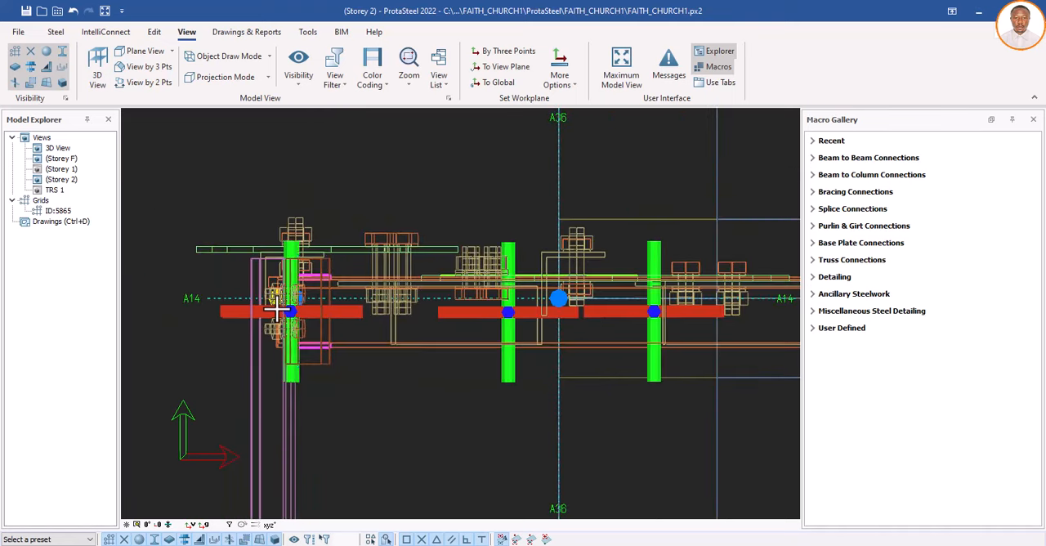
{"action": "scroll", "coordinate": [276, 312], "scroll_direction": "down", "scroll_amount": 1}
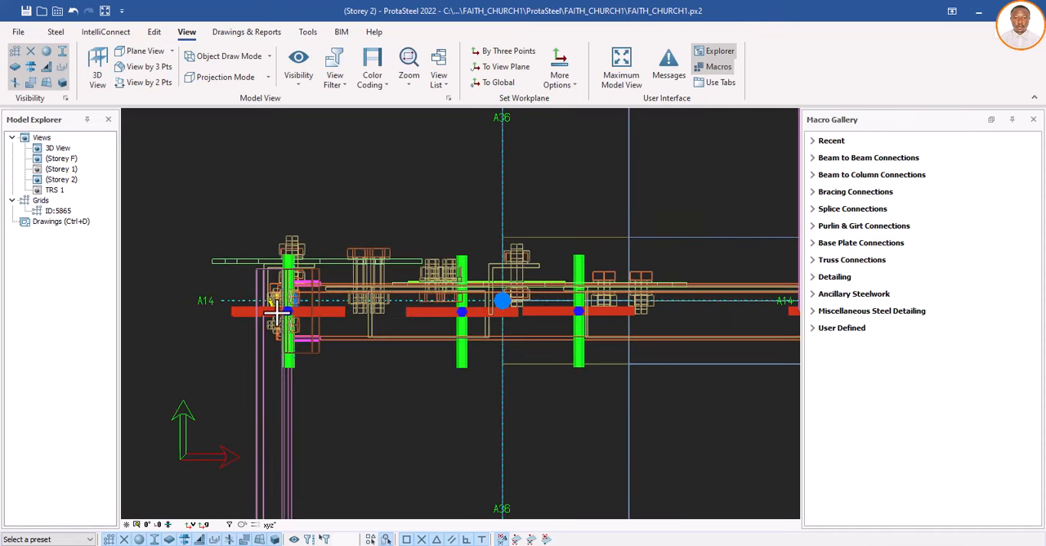
{"action": "scroll", "coordinate": [276, 312], "scroll_direction": "down", "scroll_amount": 1}
{"action": "scroll", "coordinate": [276, 311], "scroll_direction": "down", "scroll_amount": 1}
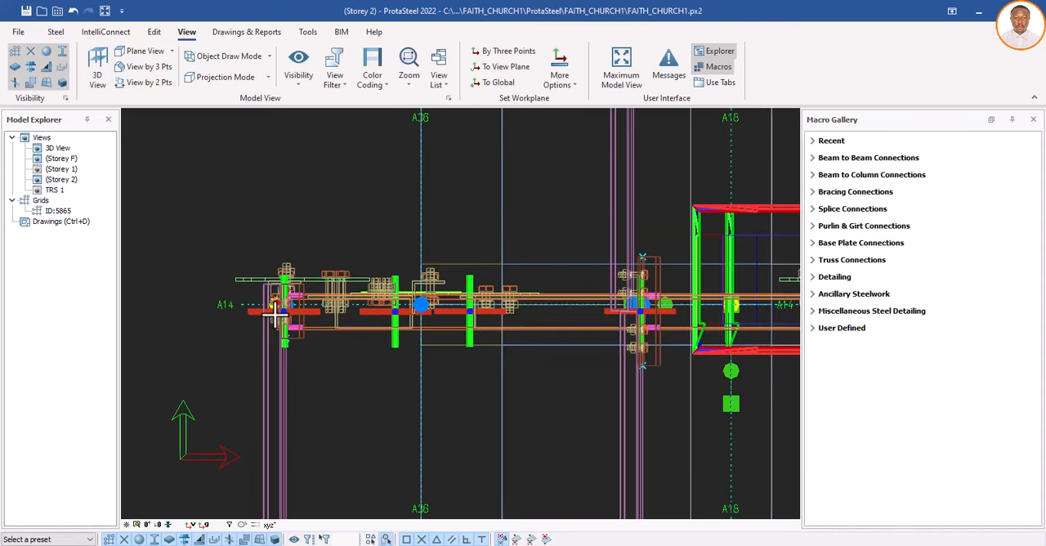
Step: Complete the two-point section view by setting its second point at the opposite truss end on grid A14, just beyond grid A37
{"action": "scroll", "coordinate": [275, 314], "scroll_direction": "down", "scroll_amount": 1}
{"action": "scroll", "coordinate": [274, 318], "scroll_direction": "down", "scroll_amount": 1}
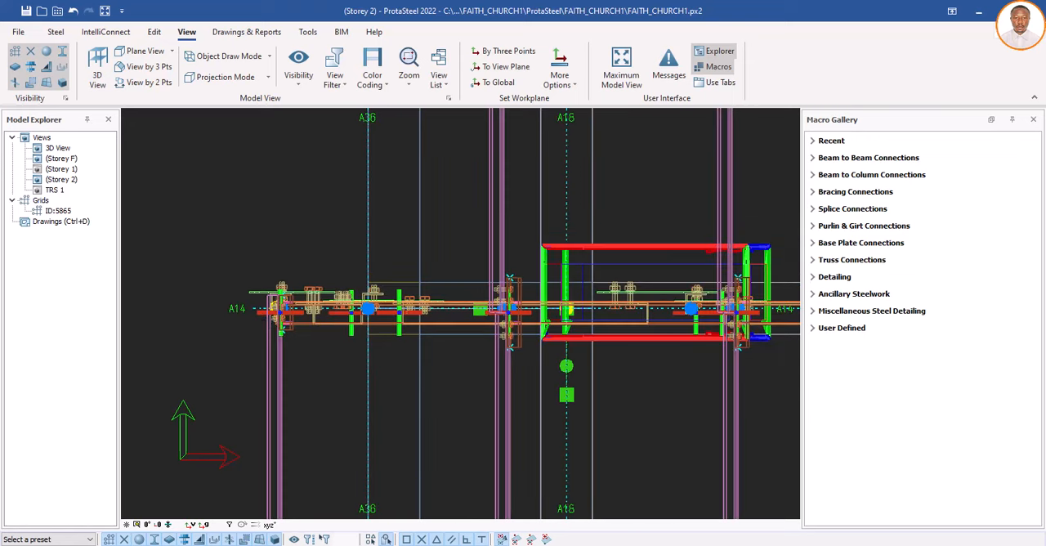
{"action": "scroll", "coordinate": [467, 337], "scroll_direction": "down", "scroll_amount": 1}
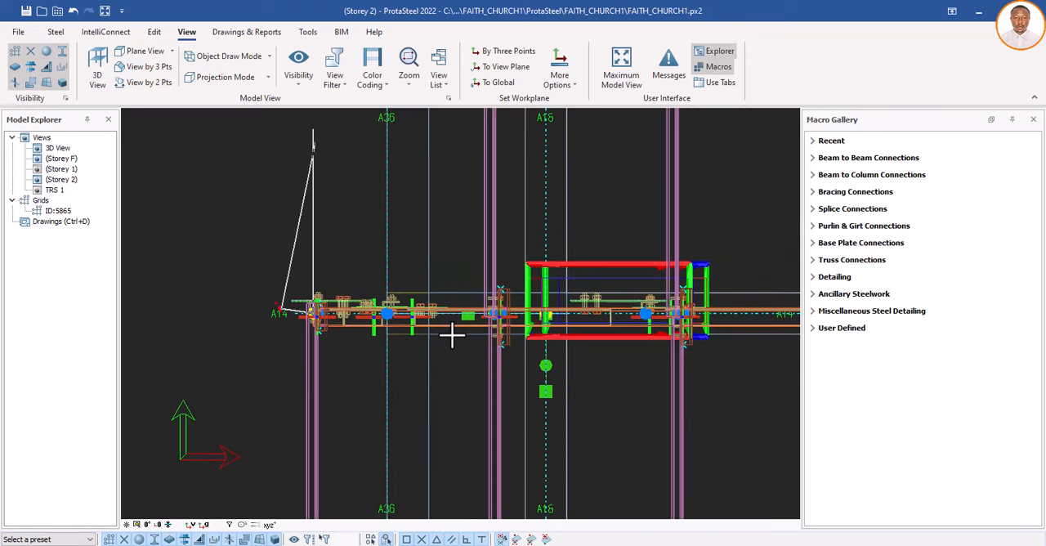
{"action": "scroll", "coordinate": [455, 335], "scroll_direction": "down", "scroll_amount": 1}
{"action": "scroll", "coordinate": [641, 335], "scroll_direction": "down", "scroll_amount": 5}
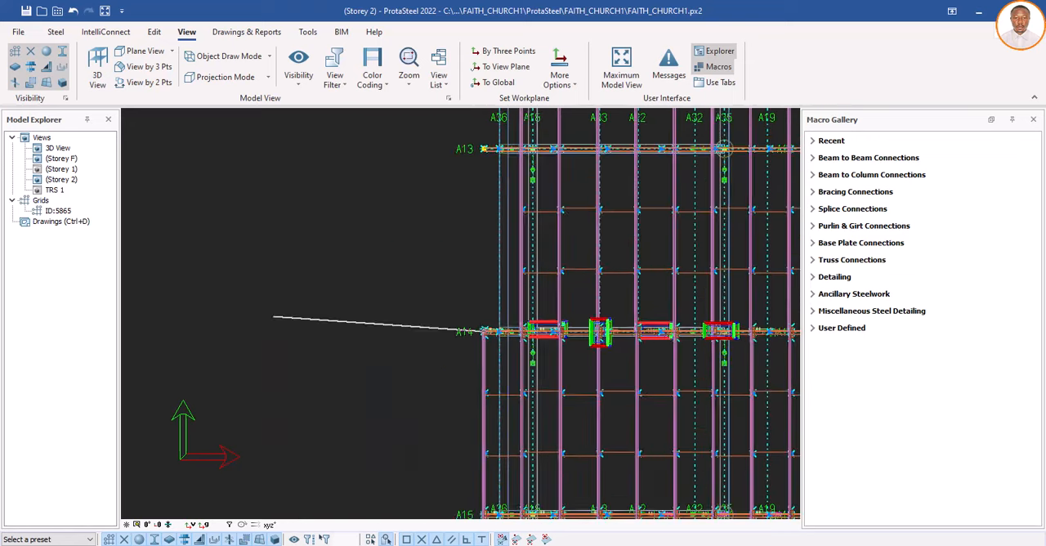
{"action": "scroll", "coordinate": [641, 335], "scroll_direction": "down", "scroll_amount": 4}
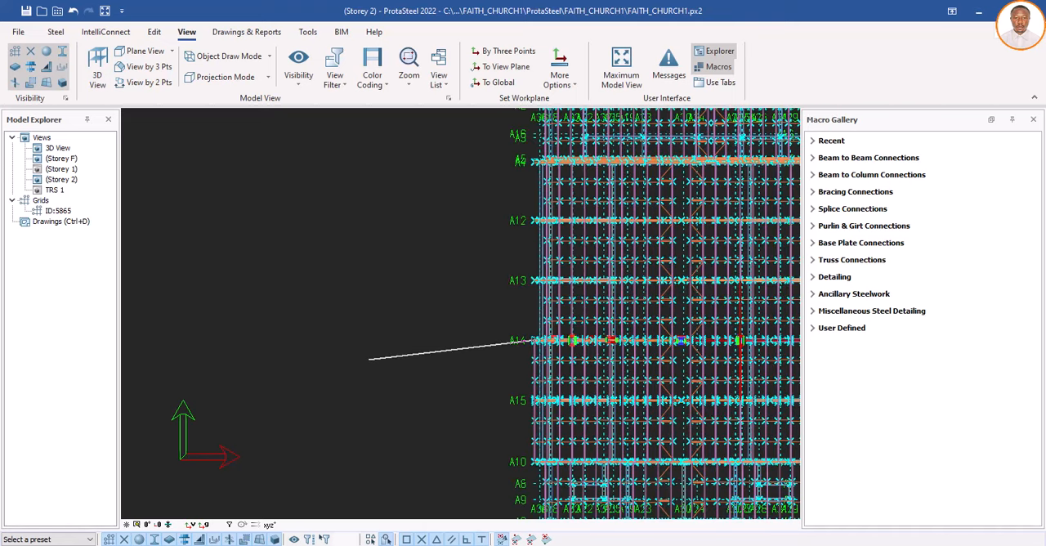
{"action": "scroll", "coordinate": [590, 356], "scroll_direction": "down", "scroll_amount": 3}
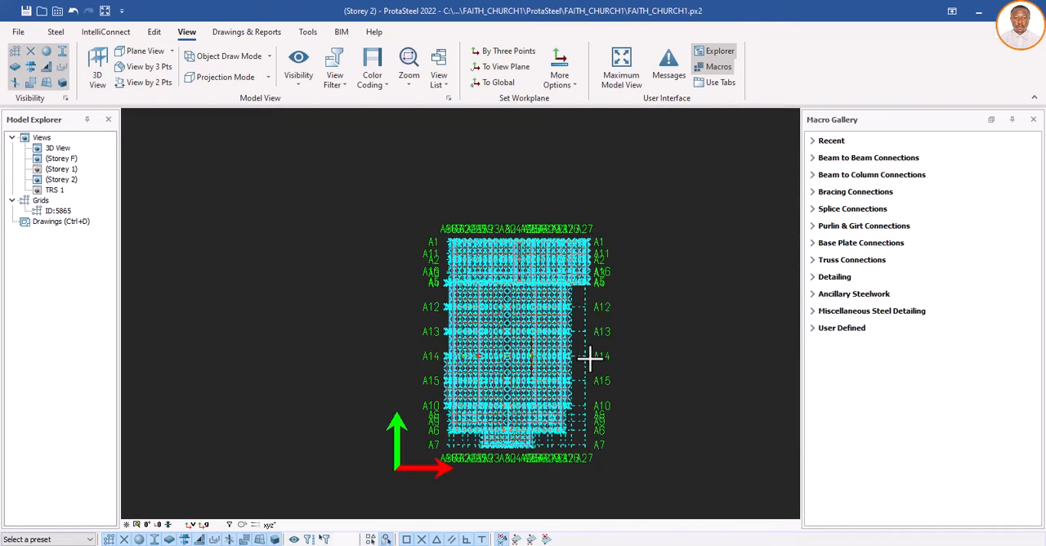
{"action": "scroll", "coordinate": [589, 356], "scroll_direction": "up", "scroll_amount": 1}
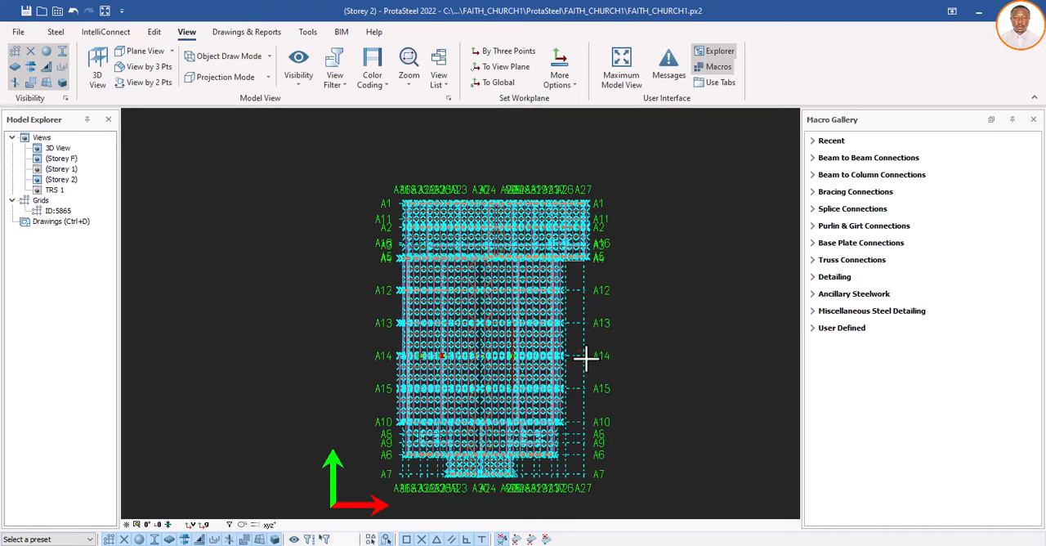
{"action": "scroll", "coordinate": [585, 357], "scroll_direction": "up", "scroll_amount": 1}
{"action": "scroll", "coordinate": [558, 358], "scroll_direction": "up", "scroll_amount": 1}
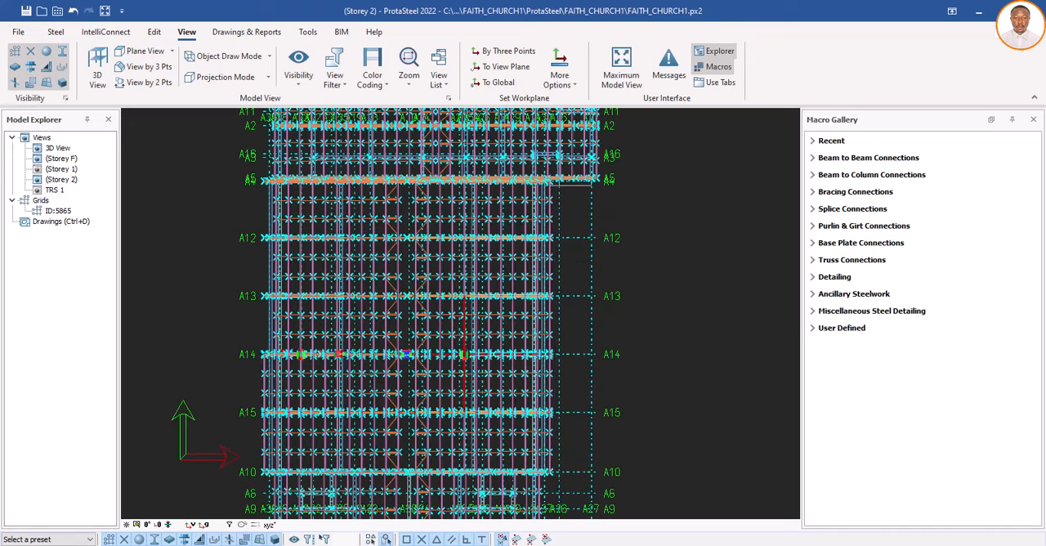
{"action": "scroll", "coordinate": [559, 356], "scroll_direction": "up", "scroll_amount": 1}
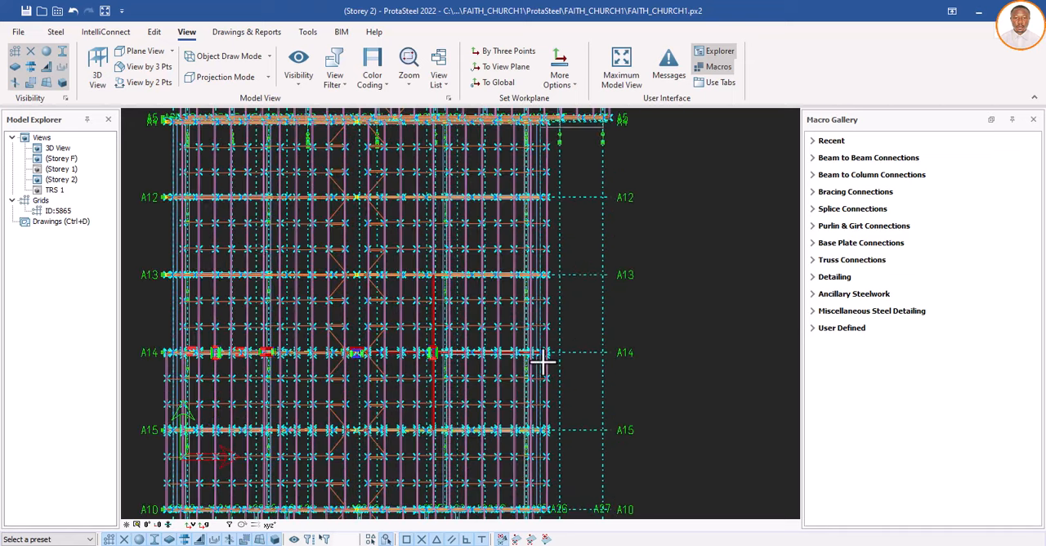
{"action": "scroll", "coordinate": [559, 353], "scroll_direction": "up", "scroll_amount": 1}
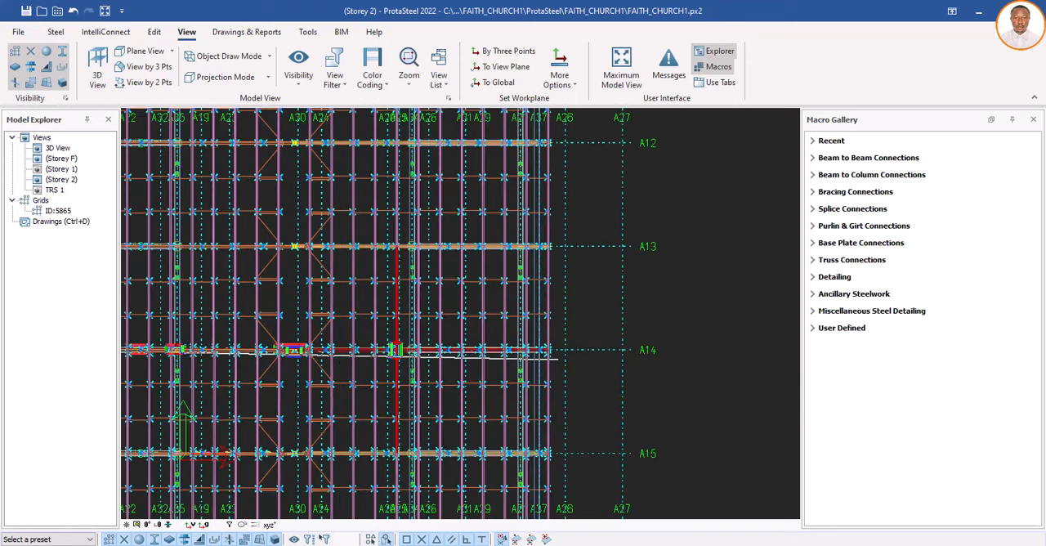
{"action": "scroll", "coordinate": [542, 350], "scroll_direction": "up", "scroll_amount": 1}
{"action": "scroll", "coordinate": [548, 348], "scroll_direction": "up", "scroll_amount": 1}
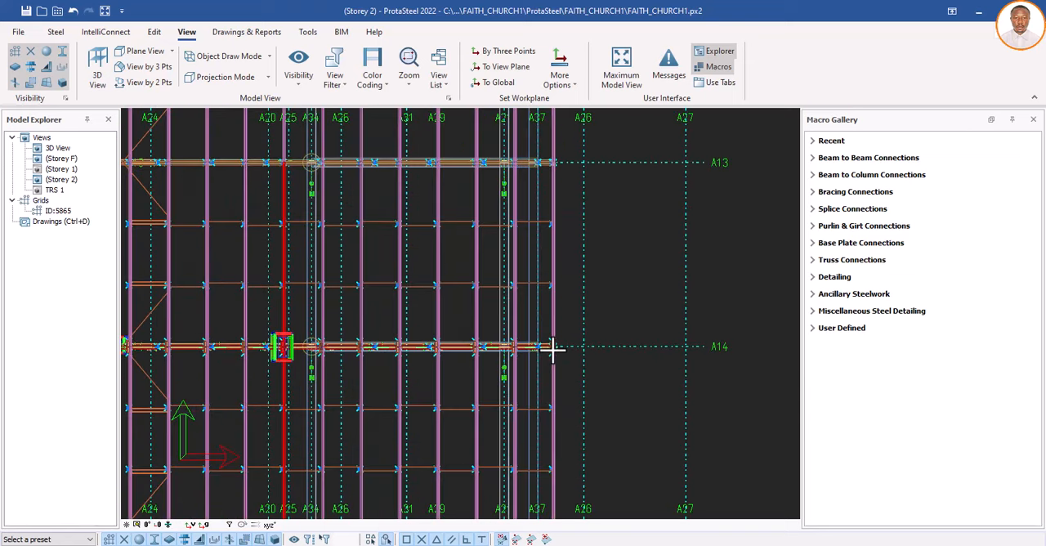
{"action": "scroll", "coordinate": [553, 348], "scroll_direction": "up", "scroll_amount": 1}
{"action": "scroll", "coordinate": [553, 348], "scroll_direction": "up", "scroll_amount": 1}
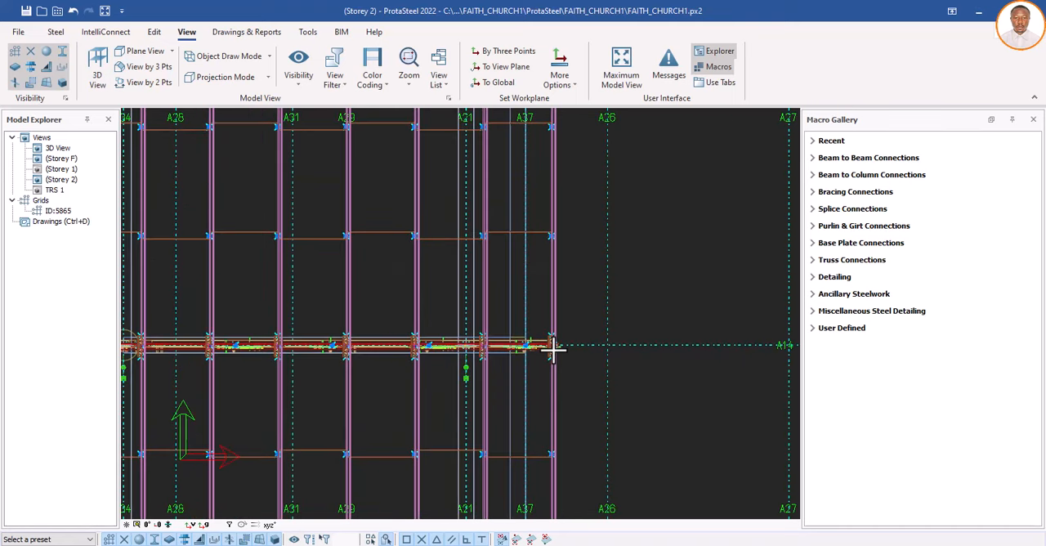
{"action": "scroll", "coordinate": [553, 348], "scroll_direction": "up", "scroll_amount": 1}
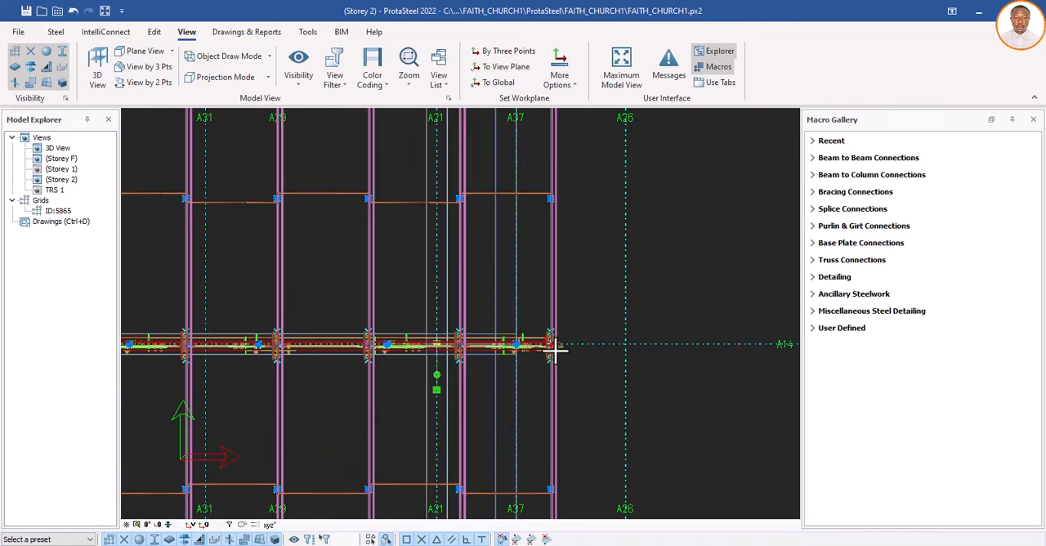
{"action": "scroll", "coordinate": [552, 348], "scroll_direction": "up", "scroll_amount": 1}
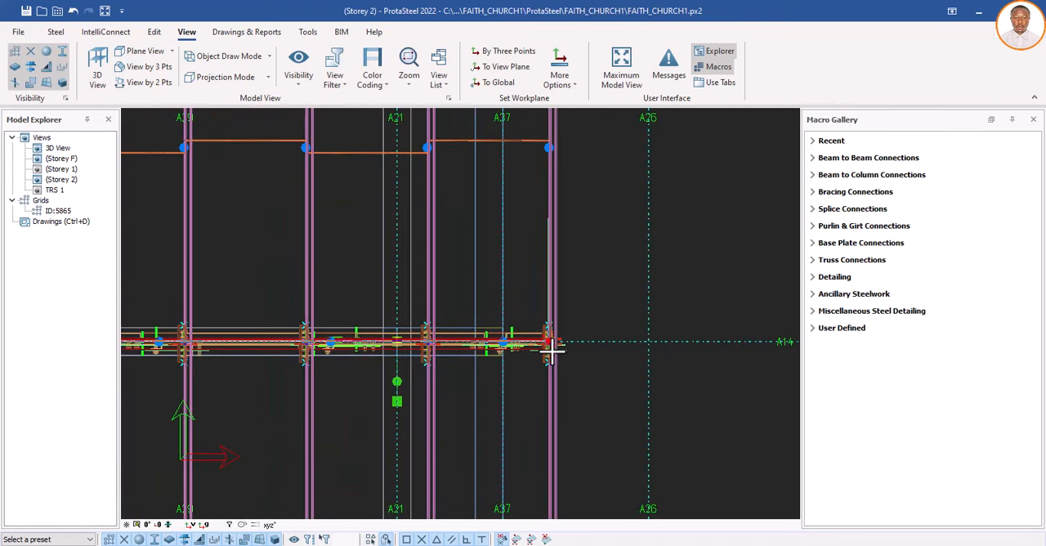
{"action": "scroll", "coordinate": [553, 350], "scroll_direction": "up", "scroll_amount": 1}
{"action": "scroll", "coordinate": [553, 348], "scroll_direction": "up", "scroll_amount": 1}
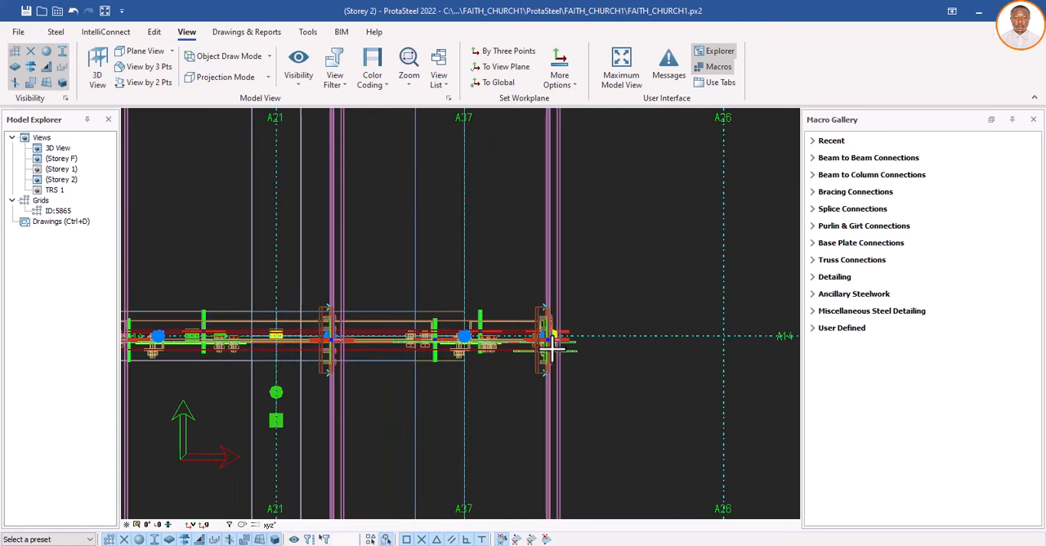
{"action": "scroll", "coordinate": [553, 348], "scroll_direction": "up", "scroll_amount": 1}
{"action": "scroll", "coordinate": [553, 346], "scroll_direction": "up", "scroll_amount": 1}
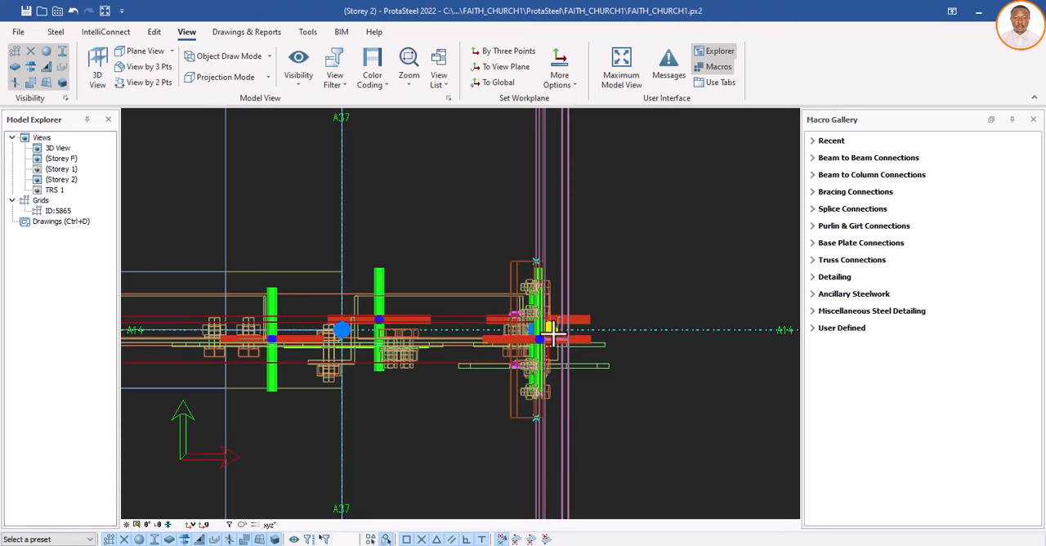
{"action": "scroll", "coordinate": [552, 330], "scroll_direction": "up", "scroll_amount": 2}
{"action": "scroll", "coordinate": [553, 330], "scroll_direction": "up", "scroll_amount": 1}
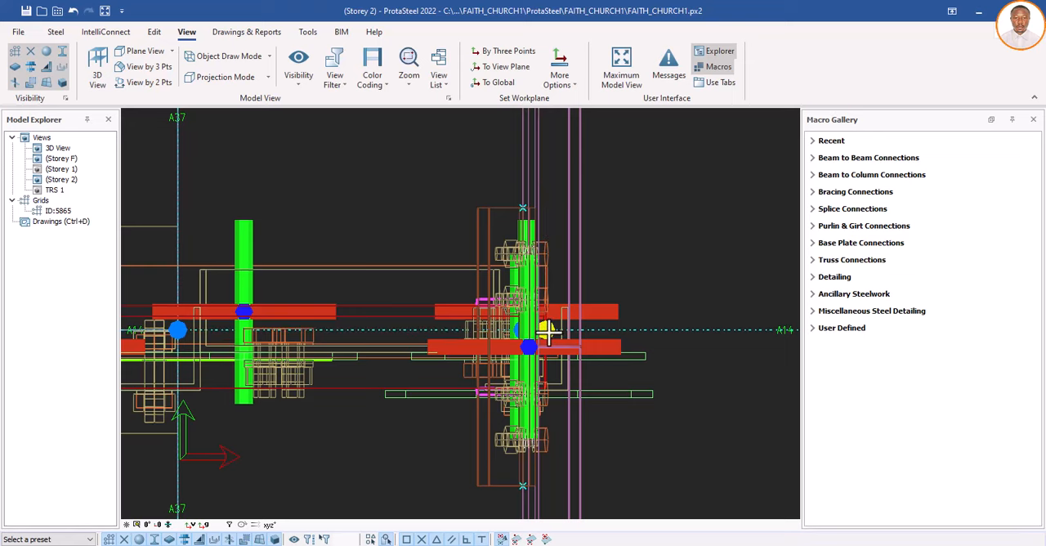
{"action": "left_click", "coordinate": [547, 334]}
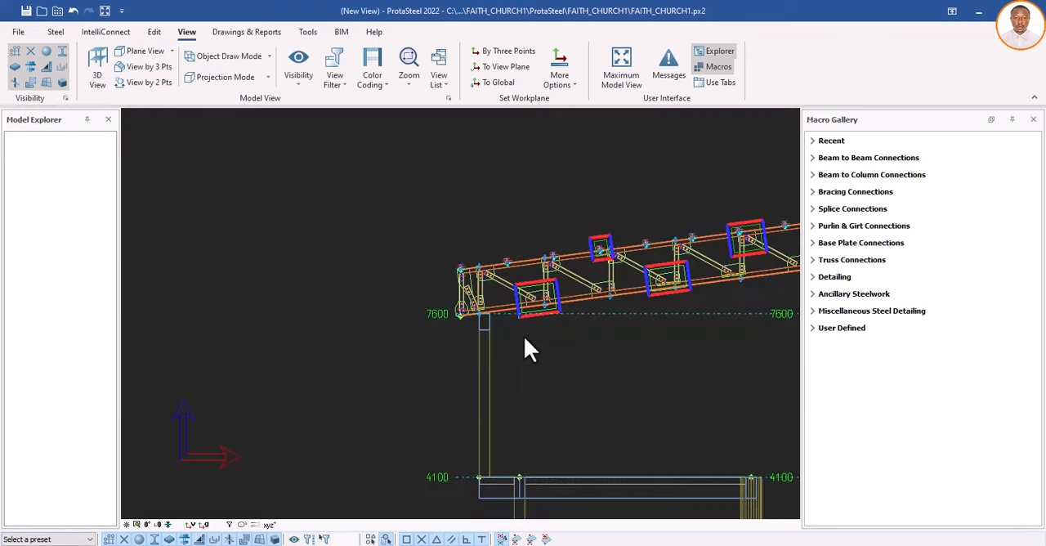
Step: Examine the new section view, checking the full frame and the truss members and their connections up close
{"action": "scroll", "coordinate": [442, 342], "scroll_direction": "down", "scroll_amount": 5}
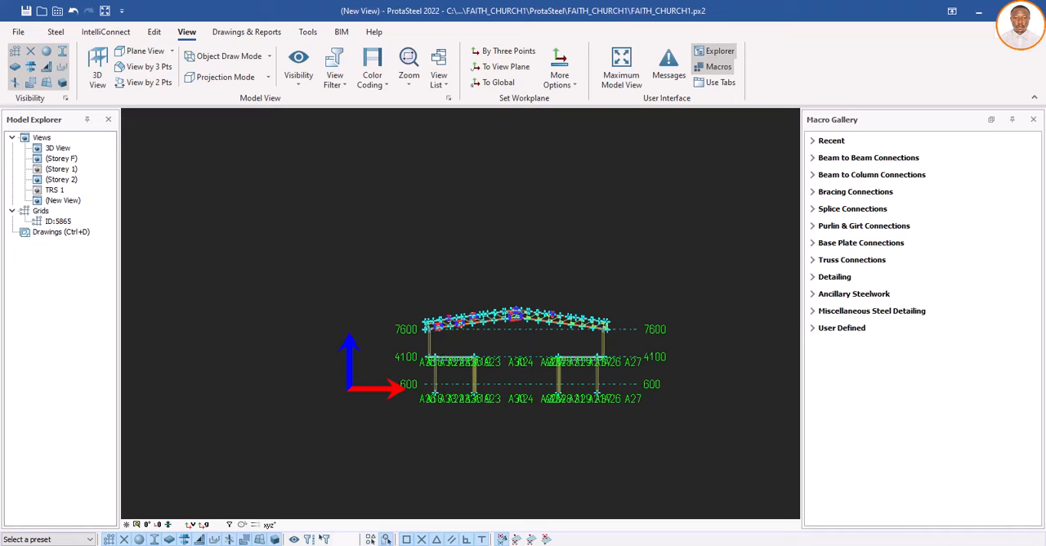
{"action": "scroll", "coordinate": [534, 329], "scroll_direction": "up", "scroll_amount": 5}
{"action": "scroll", "coordinate": [508, 311], "scroll_direction": "down", "scroll_amount": 4}
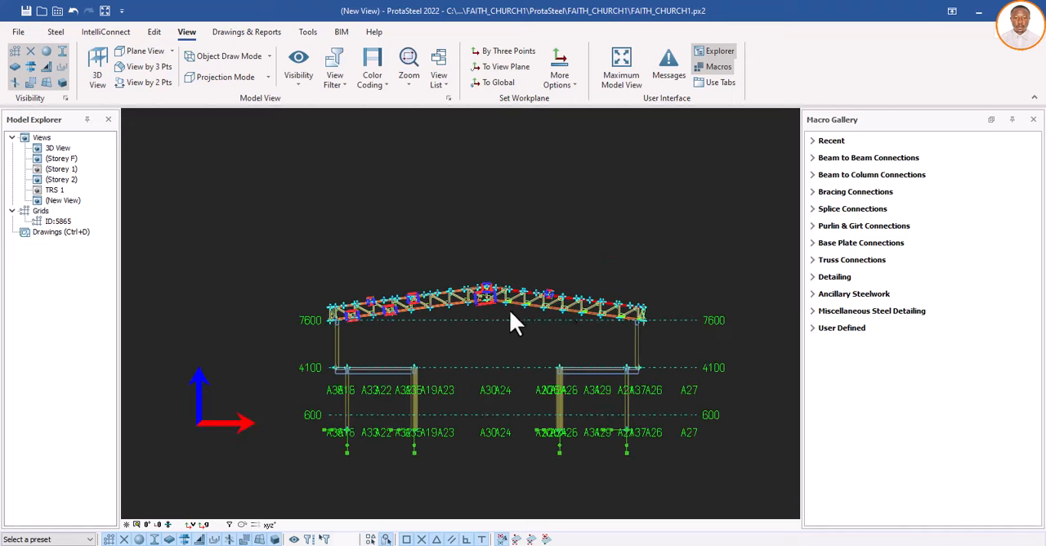
{"action": "scroll", "coordinate": [643, 307], "scroll_direction": "up", "scroll_amount": 8}
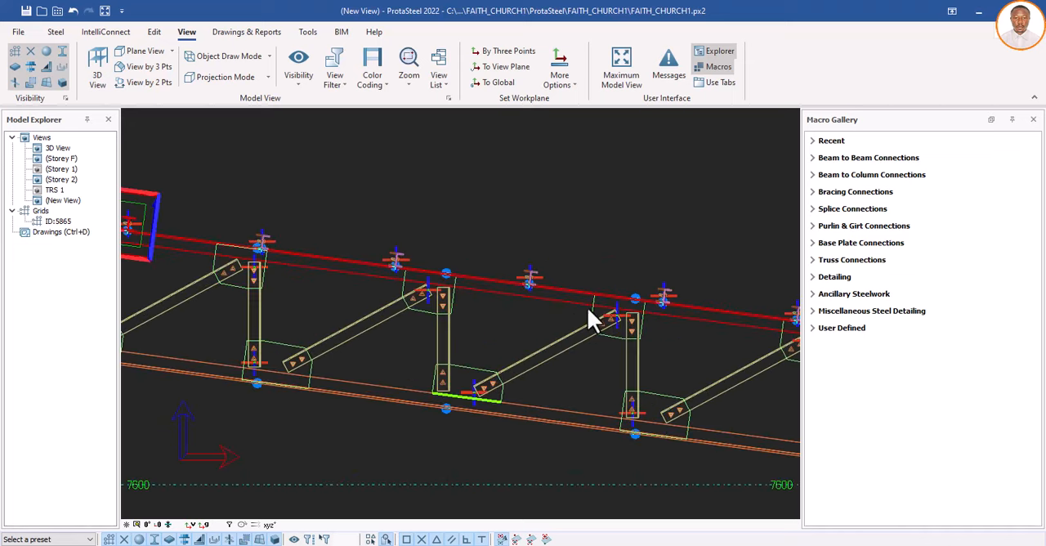
{"action": "scroll", "coordinate": [588, 309], "scroll_direction": "down", "scroll_amount": 5}
{"action": "scroll", "coordinate": [342, 328], "scroll_direction": "down", "scroll_amount": 2}
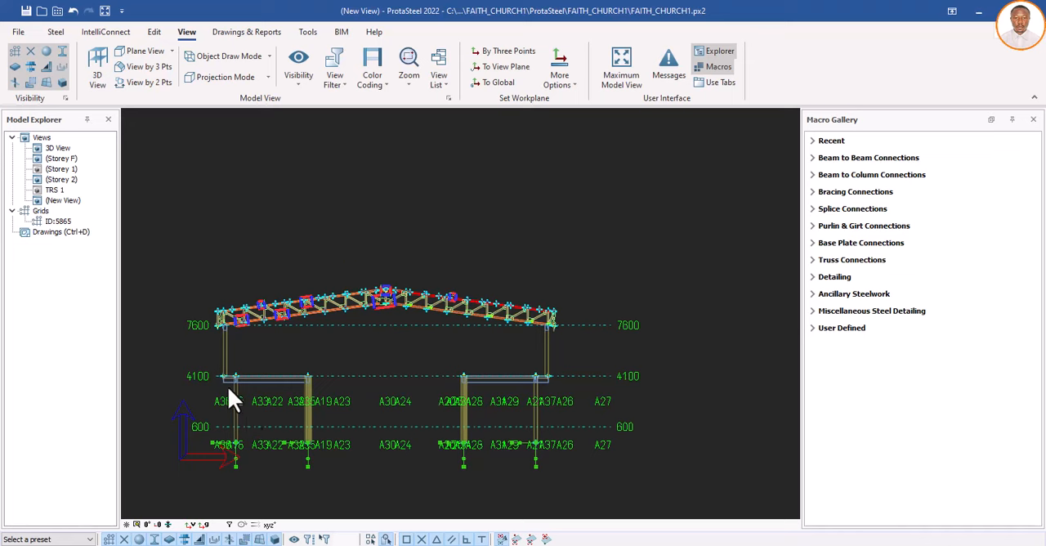
{"action": "scroll", "coordinate": [227, 383], "scroll_direction": "up", "scroll_amount": 5}
{"action": "scroll", "coordinate": [221, 366], "scroll_direction": "down", "scroll_amount": 6}
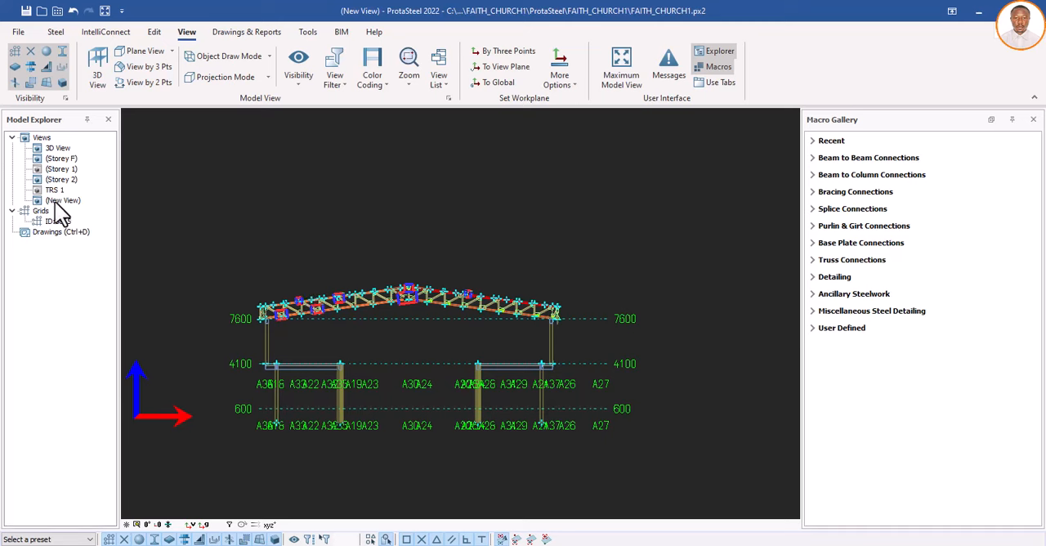
Step: Name the new section view SECTION in its view properties and apply the change
{"action": "double_click", "coordinate": [449, 253]}
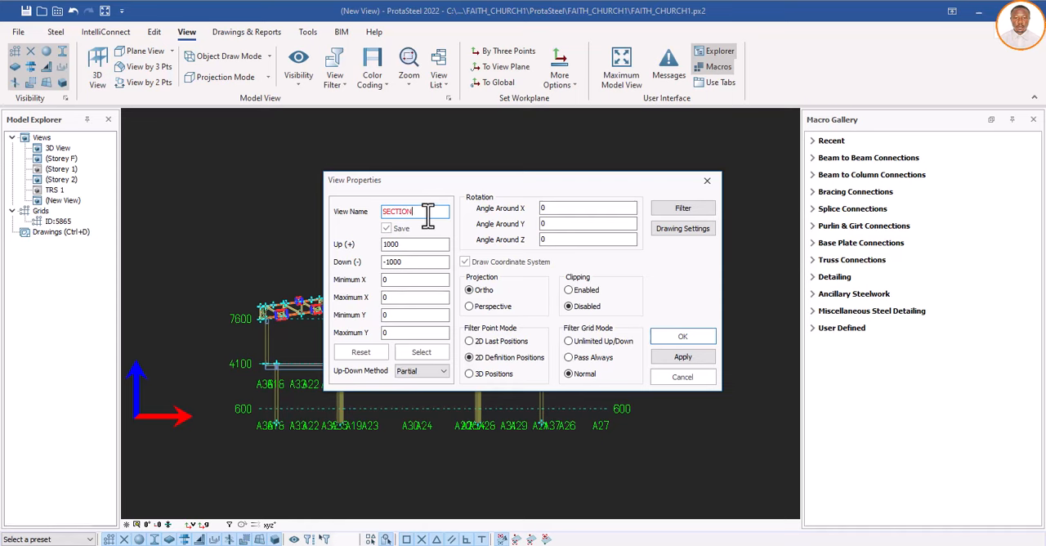
{"action": "left_click", "coordinate": [677, 357]}
{"action": "left_click", "coordinate": [678, 337]}
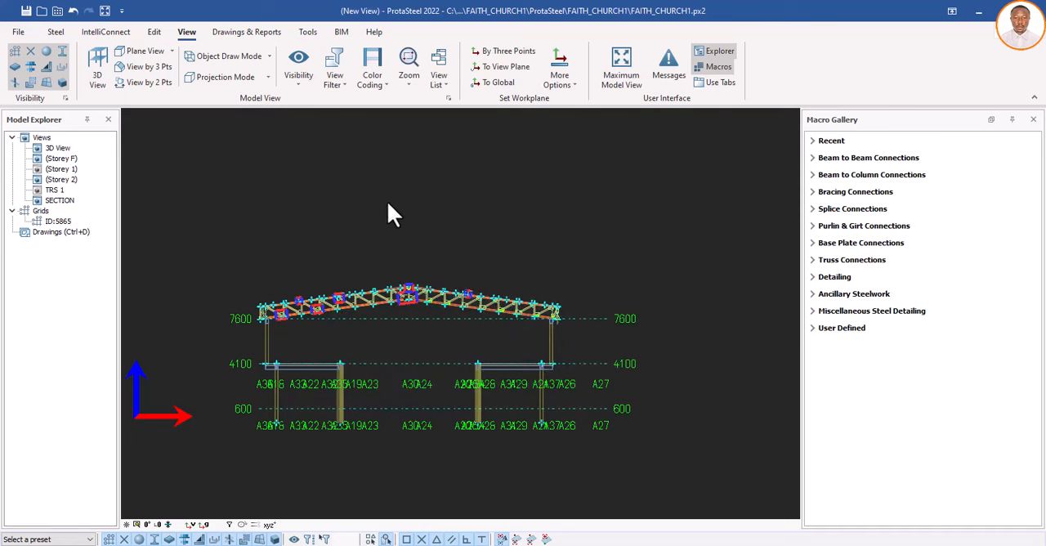
Step: Open the model's 3D View and switch from the ProtaSteel model to the Drawing Module
{"action": "double_click", "coordinate": [65, 150]}
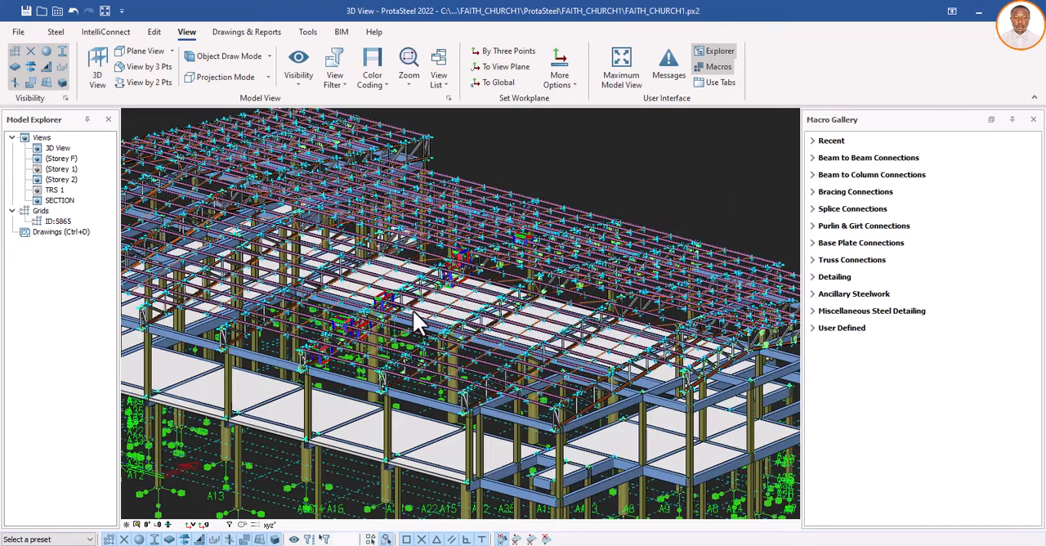
{"action": "left_click", "coordinate": [60, 231]}
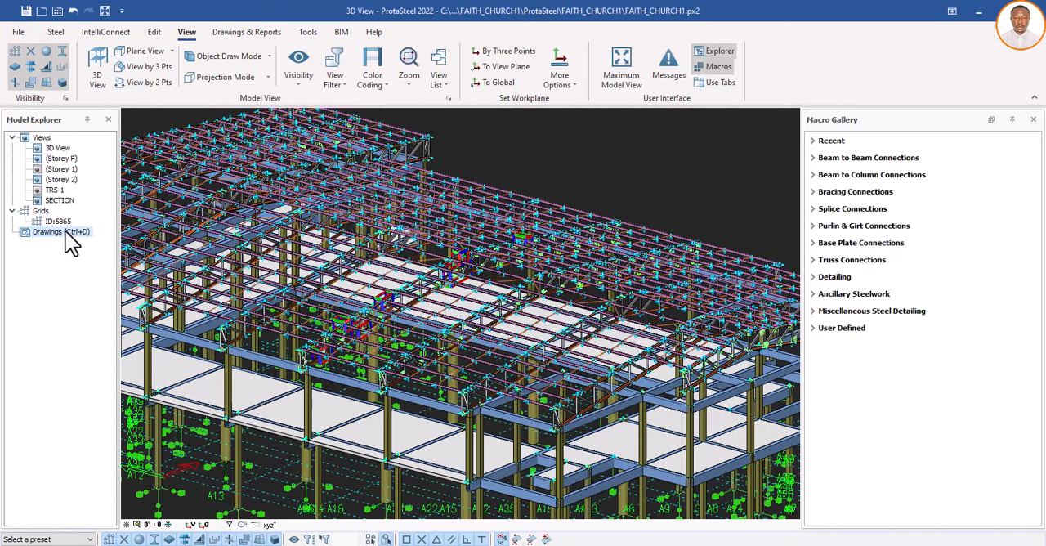
{"action": "double_click", "coordinate": [69, 238]}
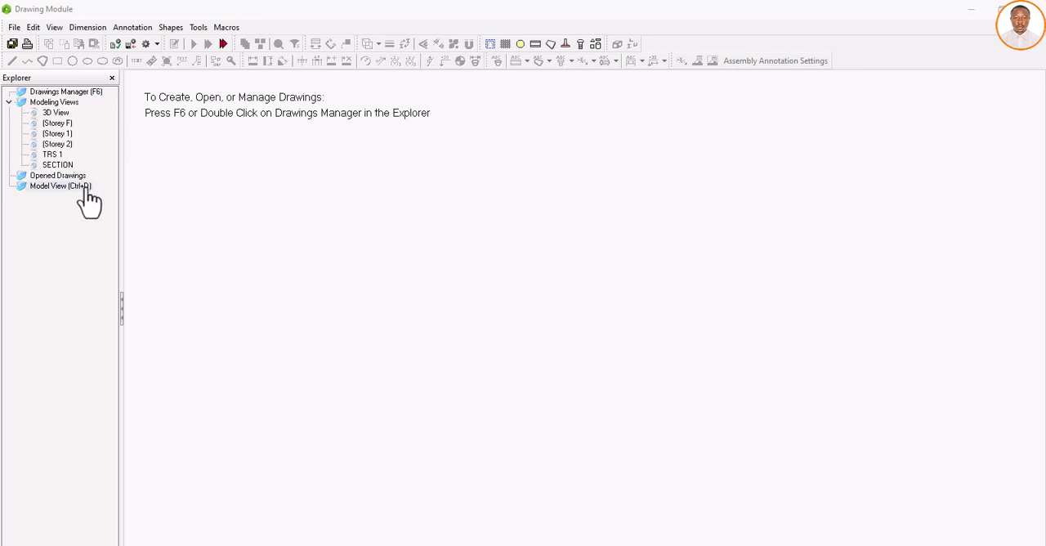
Step: Reopen the BCD drawing from the Drawings Manager and close the manager
{"action": "double_click", "coordinate": [77, 94]}
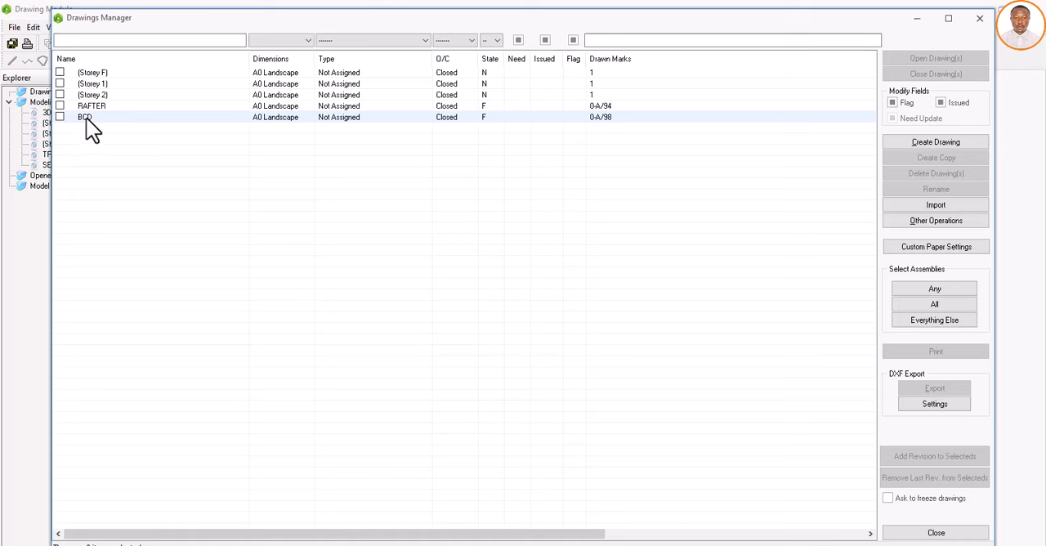
{"action": "double_click", "coordinate": [102, 121]}
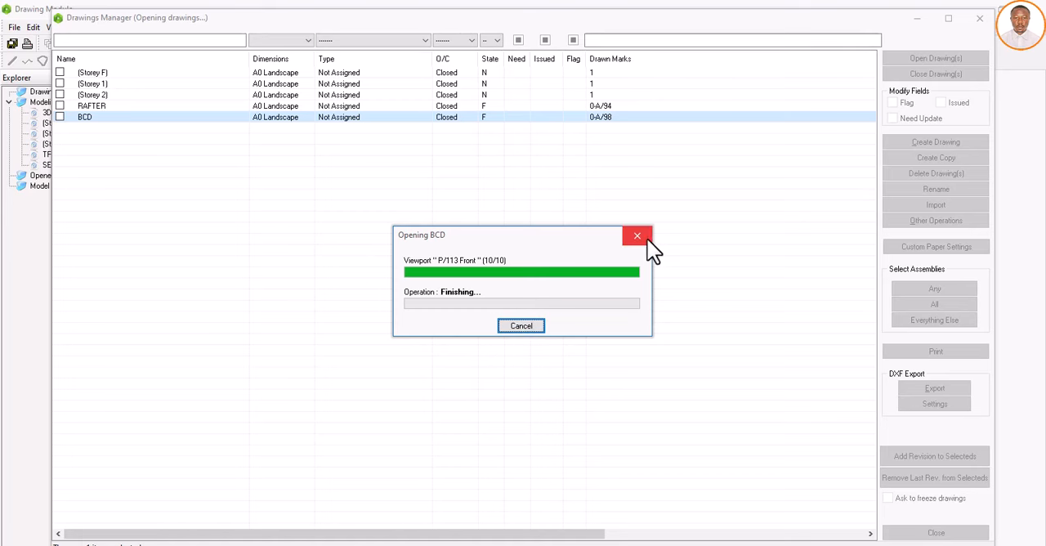
{"action": "left_click", "coordinate": [981, 18]}
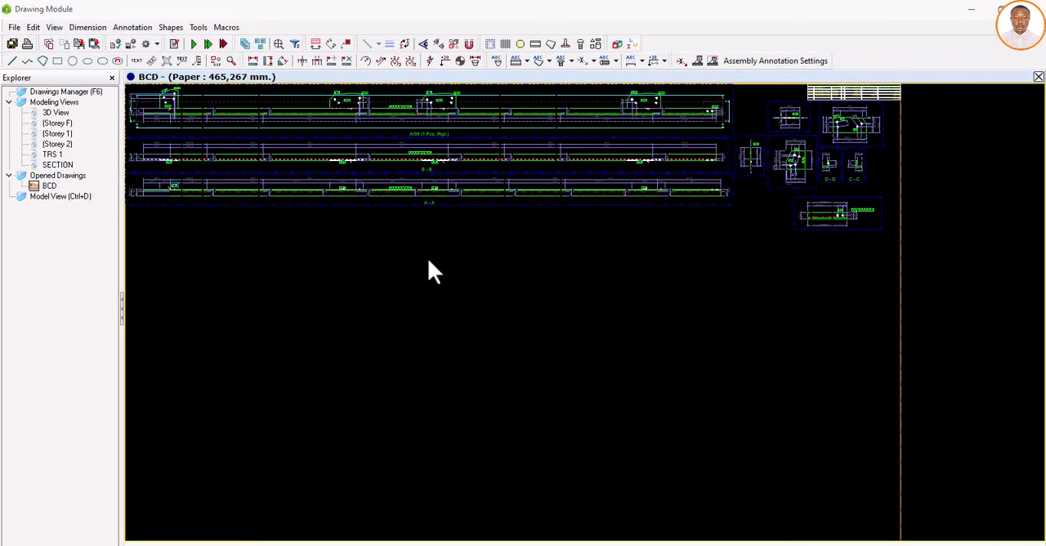
Step: Create a viewport of the SECTION view on the BCD sheet, in the empty area below the assembly views
{"action": "scroll", "coordinate": [427, 257], "scroll_direction": "down", "scroll_amount": 4}
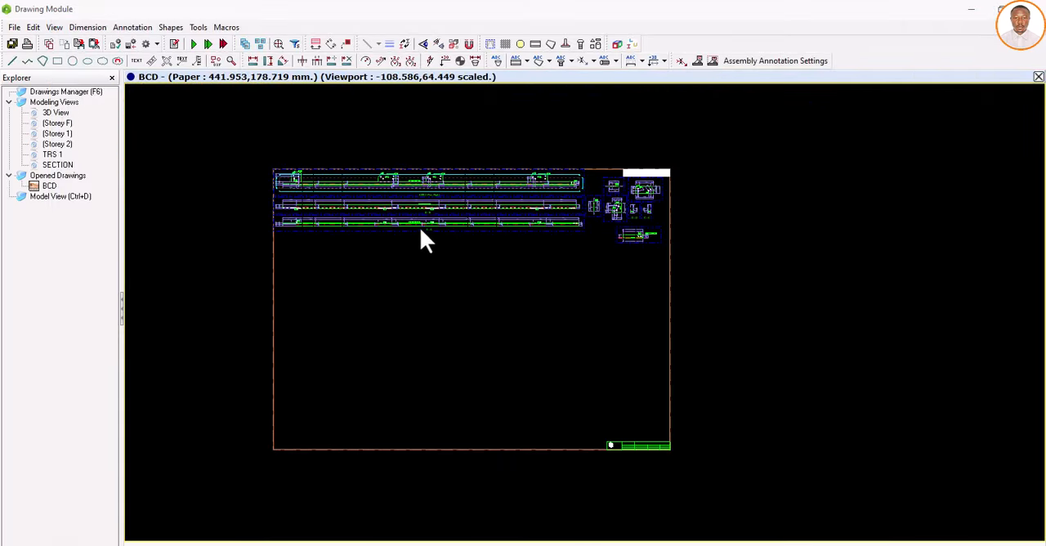
{"action": "scroll", "coordinate": [421, 230], "scroll_direction": "up", "scroll_amount": 2}
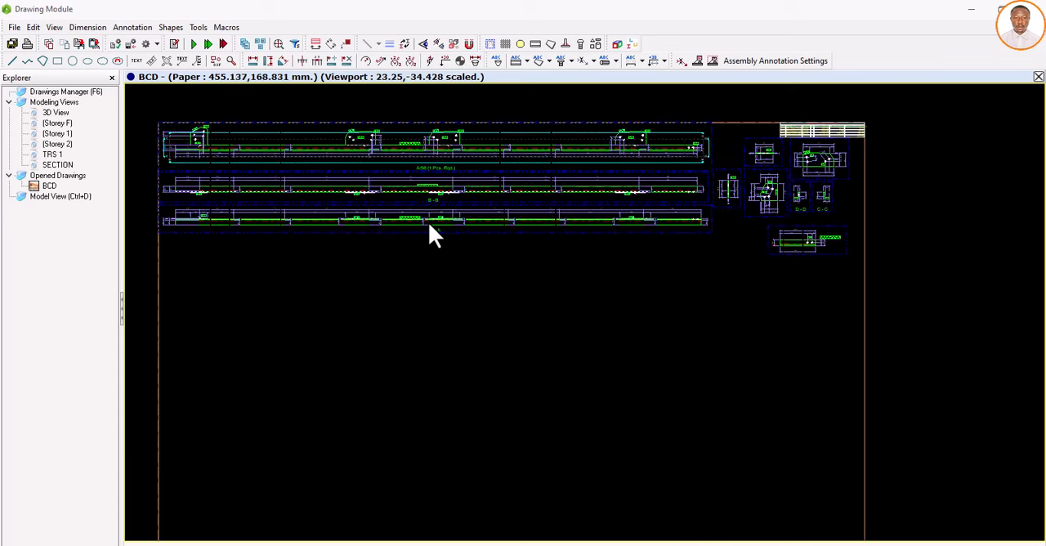
{"action": "right_click", "coordinate": [72, 166]}
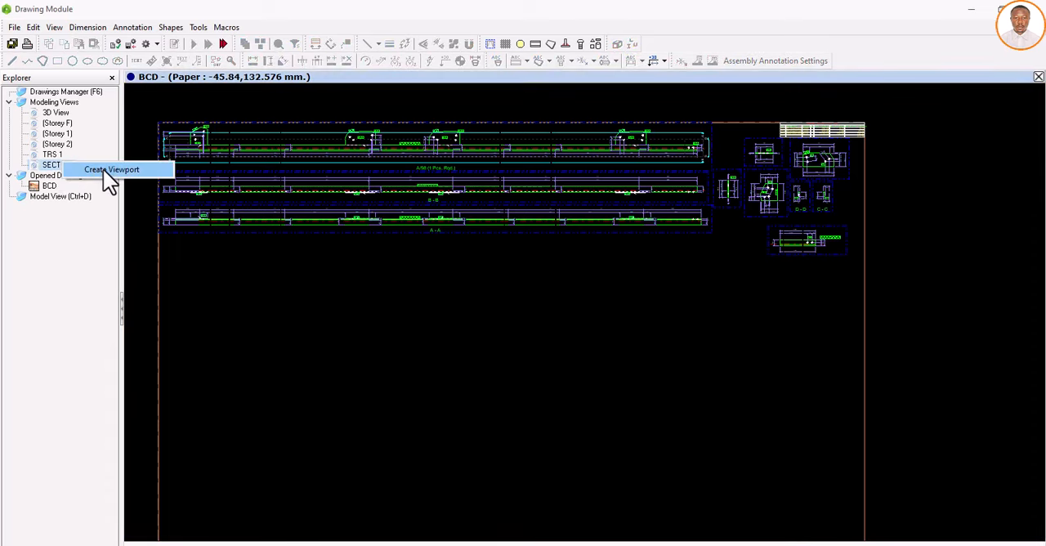
{"action": "left_click", "coordinate": [104, 171]}
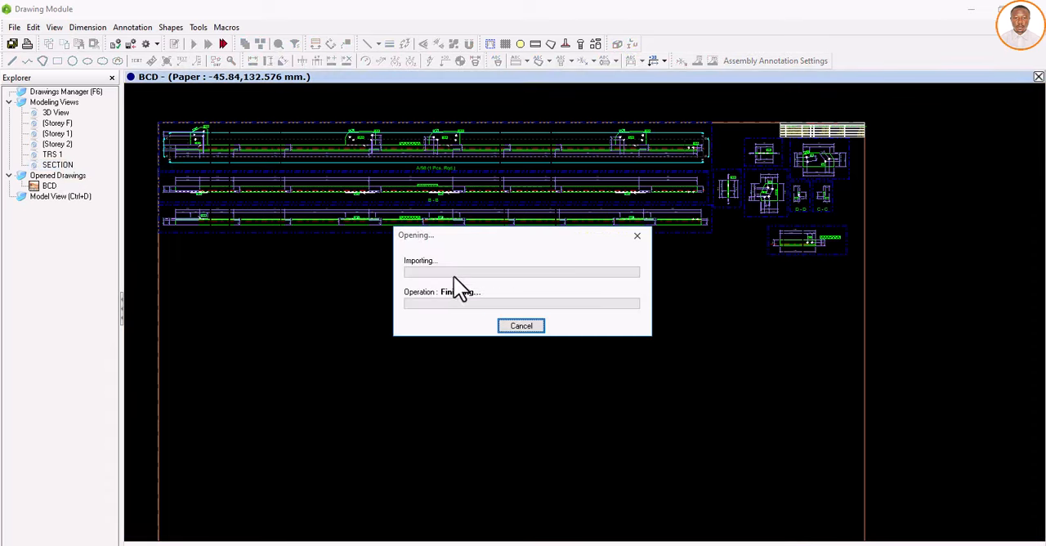
{"action": "scroll", "coordinate": [368, 278], "scroll_direction": "down", "scroll_amount": 3}
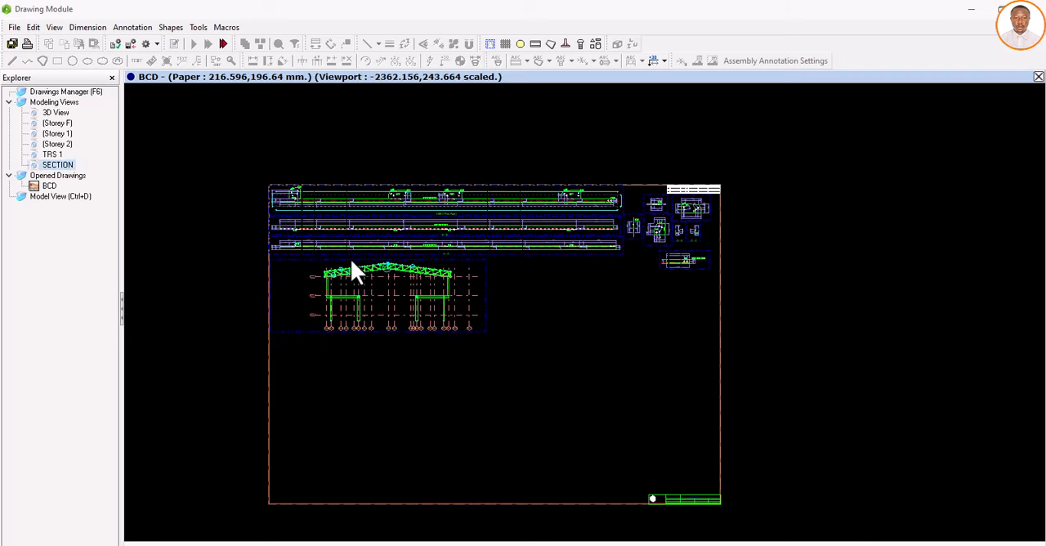
Step: Move the SECTION viewport off the BCD sheet into the empty space to the right of the sheet border
{"action": "scroll", "coordinate": [356, 270], "scroll_direction": "up", "scroll_amount": 3}
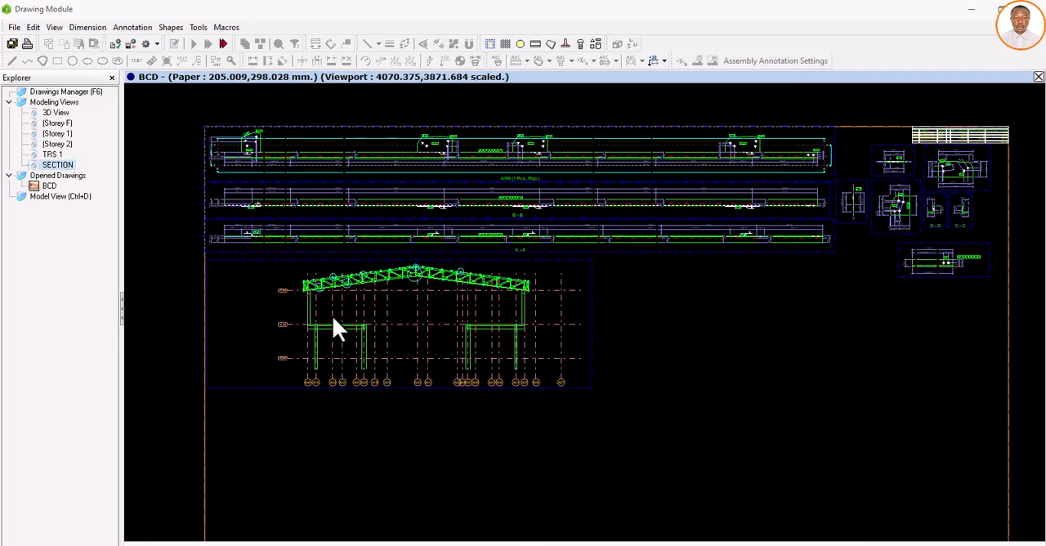
{"action": "scroll", "coordinate": [333, 319], "scroll_direction": "down", "scroll_amount": 4}
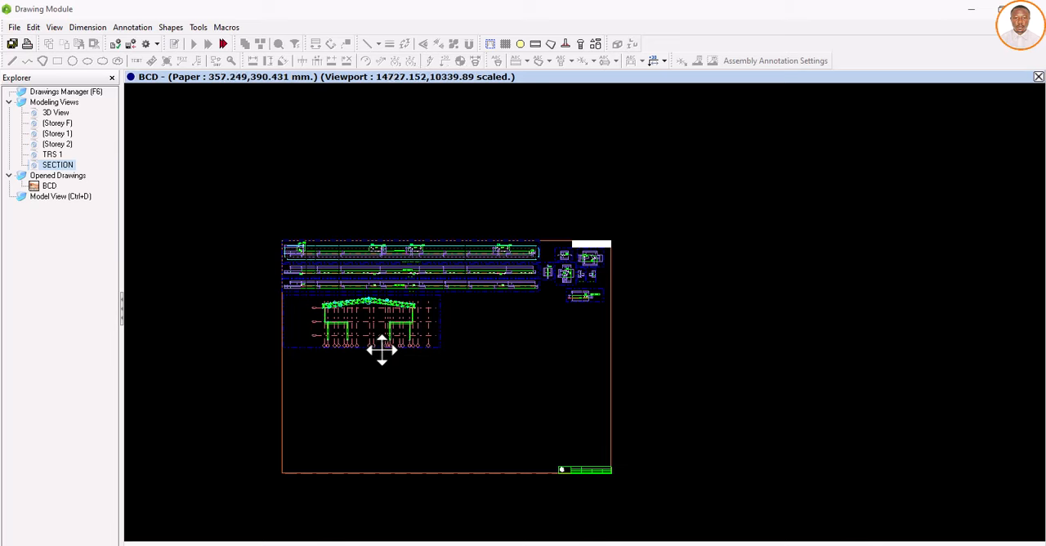
{"action": "left_click_drag", "start_coordinate": [382, 350], "coordinate": [784, 299]}
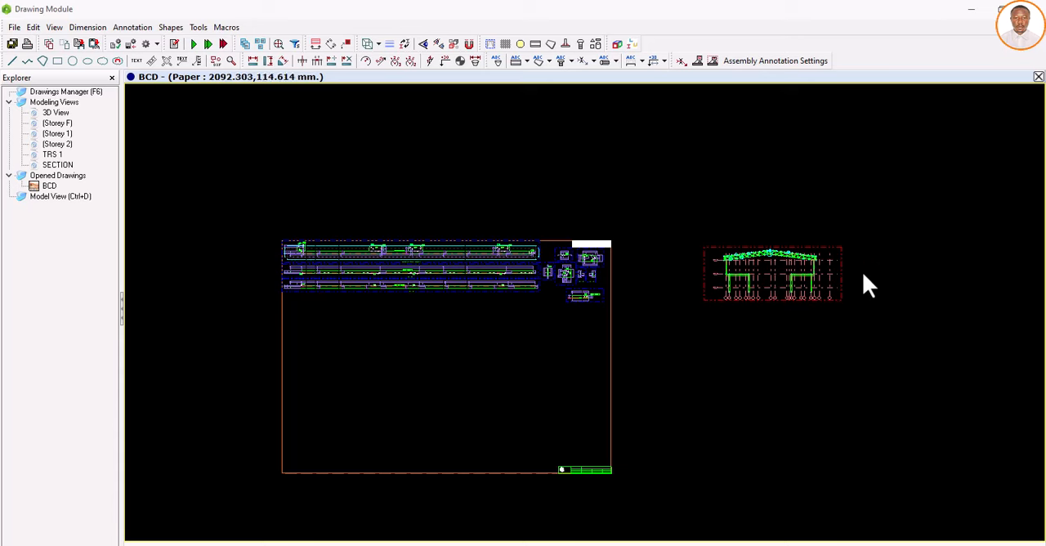
Step: Start a horizontal dimension chain below the section, dimensioning between the column bases on grids A18 and A35
{"action": "scroll", "coordinate": [819, 284], "scroll_direction": "up", "scroll_amount": 3}
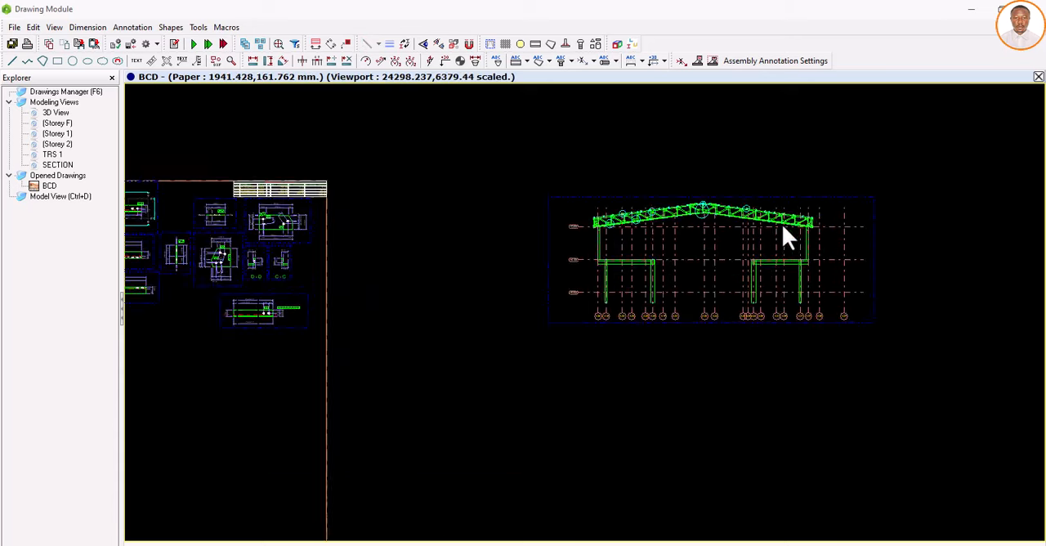
{"action": "scroll", "coordinate": [785, 237], "scroll_direction": "up", "scroll_amount": 5}
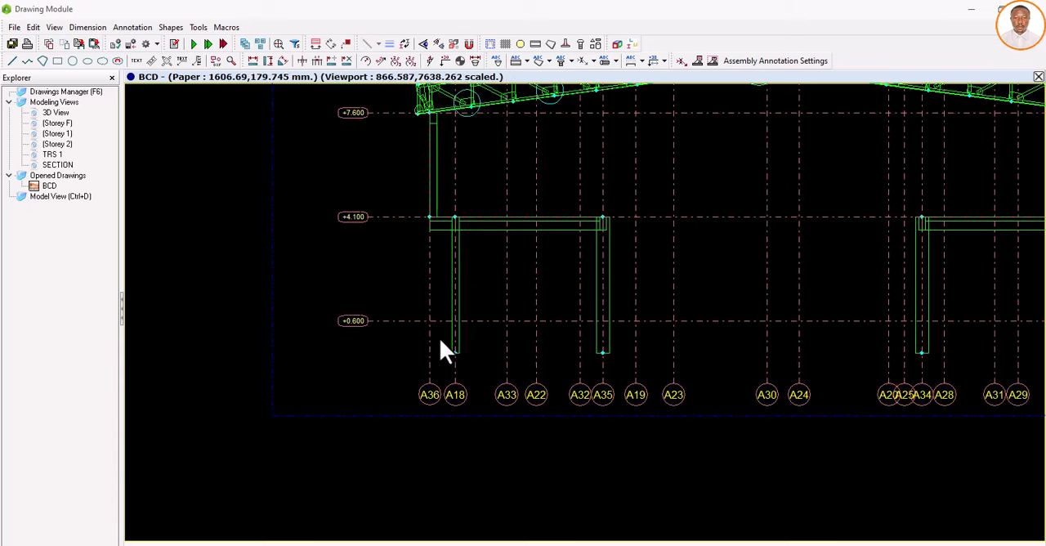
{"action": "scroll", "coordinate": [425, 345], "scroll_direction": "down", "scroll_amount": 2}
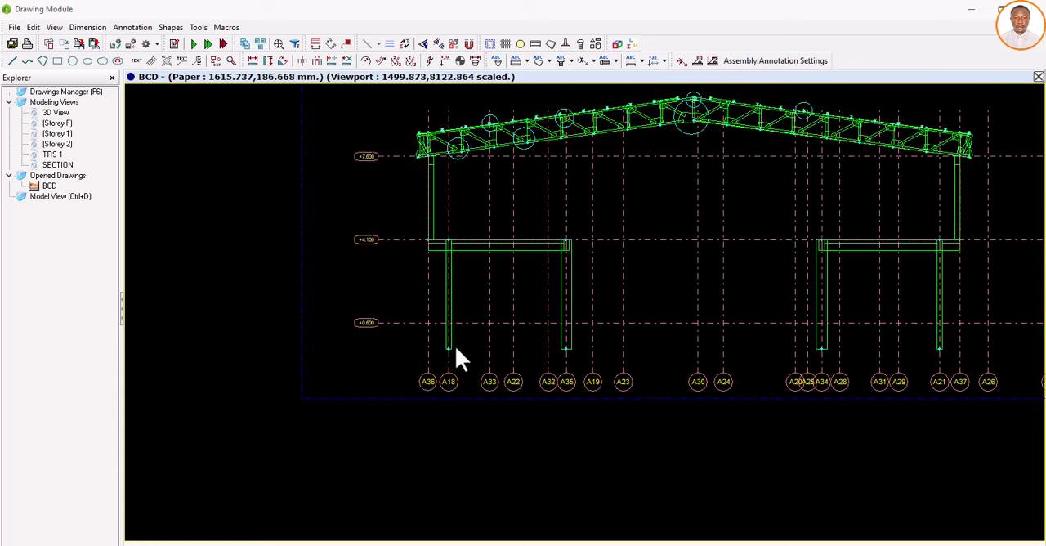
{"action": "left_click", "coordinate": [252, 62]}
{"action": "scroll", "coordinate": [445, 357], "scroll_direction": "up", "scroll_amount": 3}
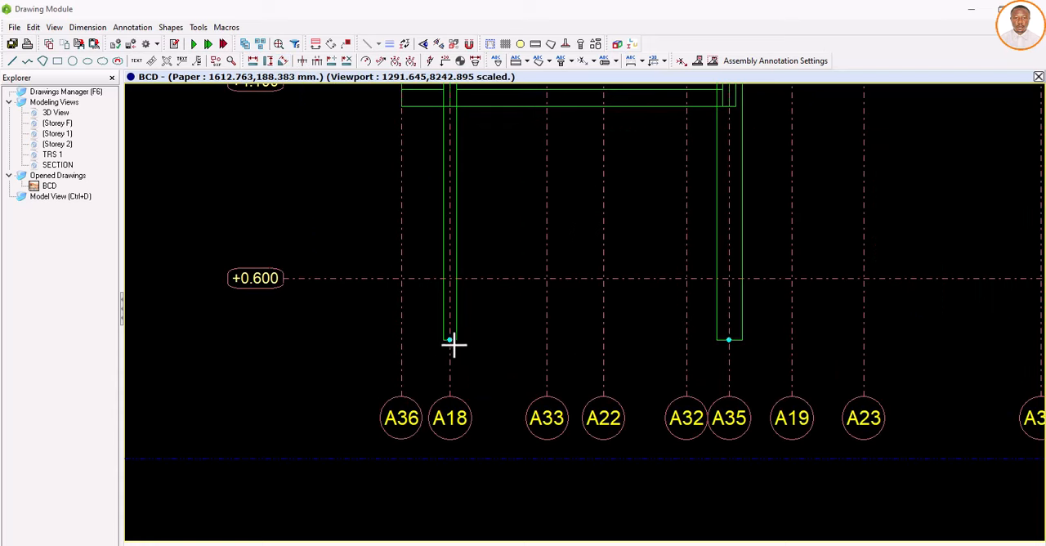
{"action": "left_click", "coordinate": [450, 340]}
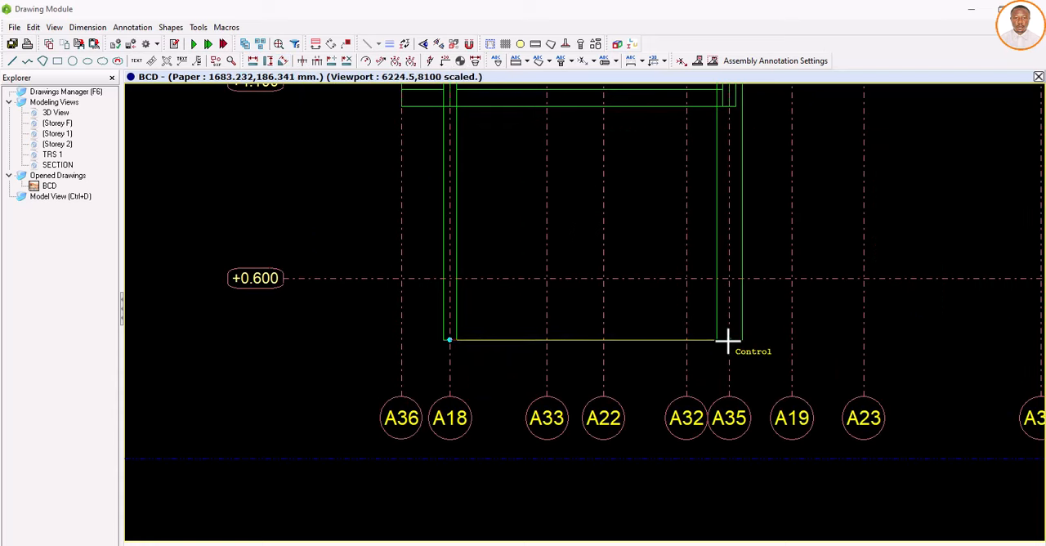
{"action": "left_click", "coordinate": [729, 342]}
{"action": "scroll", "coordinate": [495, 376], "scroll_direction": "down", "scroll_amount": 3}
{"action": "scroll", "coordinate": [605, 366], "scroll_direction": "up", "scroll_amount": 3}
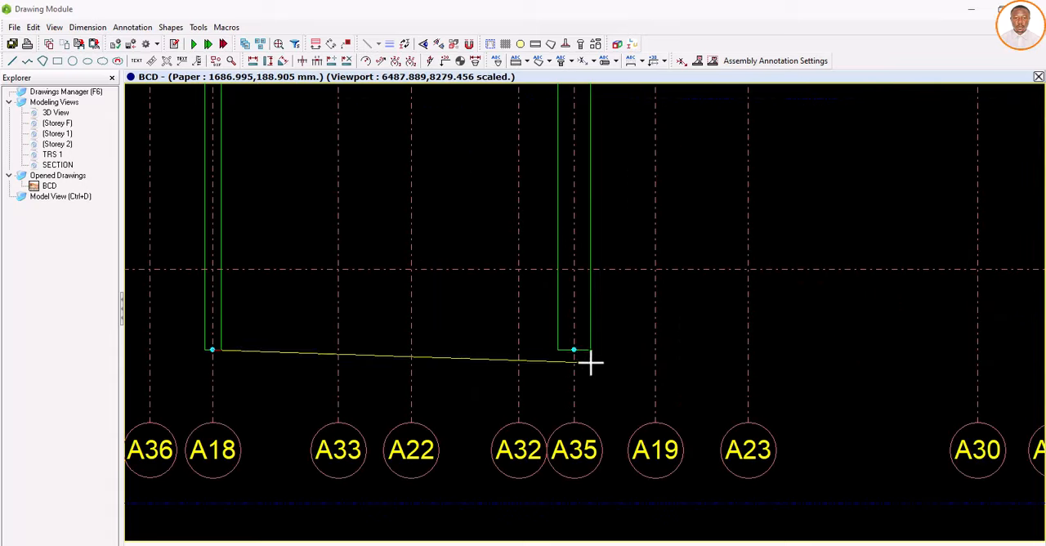
{"action": "left_click", "coordinate": [573, 350]}
{"action": "scroll", "coordinate": [678, 367], "scroll_direction": "down", "scroll_amount": 3}
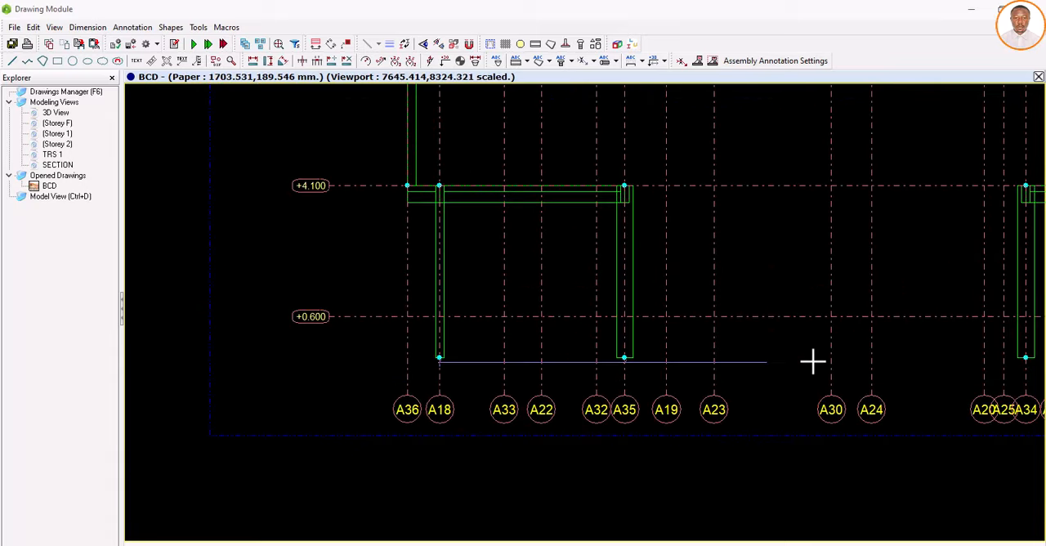
Step: Continue the base dimension chain from the column on grid A35 to the column on grid A34
{"action": "scroll", "coordinate": [646, 357], "scroll_direction": "down", "scroll_amount": 2}
{"action": "scroll", "coordinate": [908, 364], "scroll_direction": "up", "scroll_amount": 5}
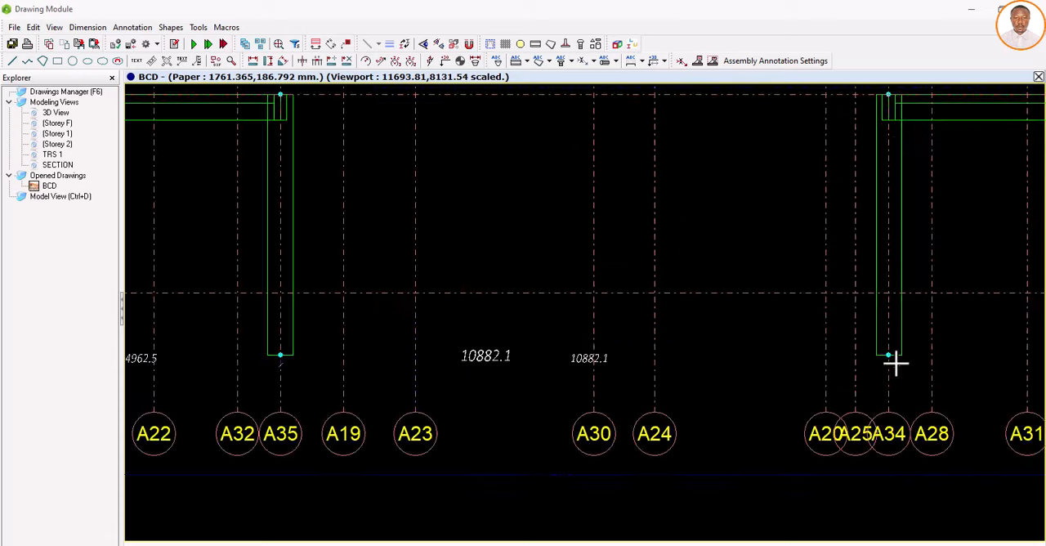
{"action": "scroll", "coordinate": [253, 355], "scroll_direction": "down", "scroll_amount": 3}
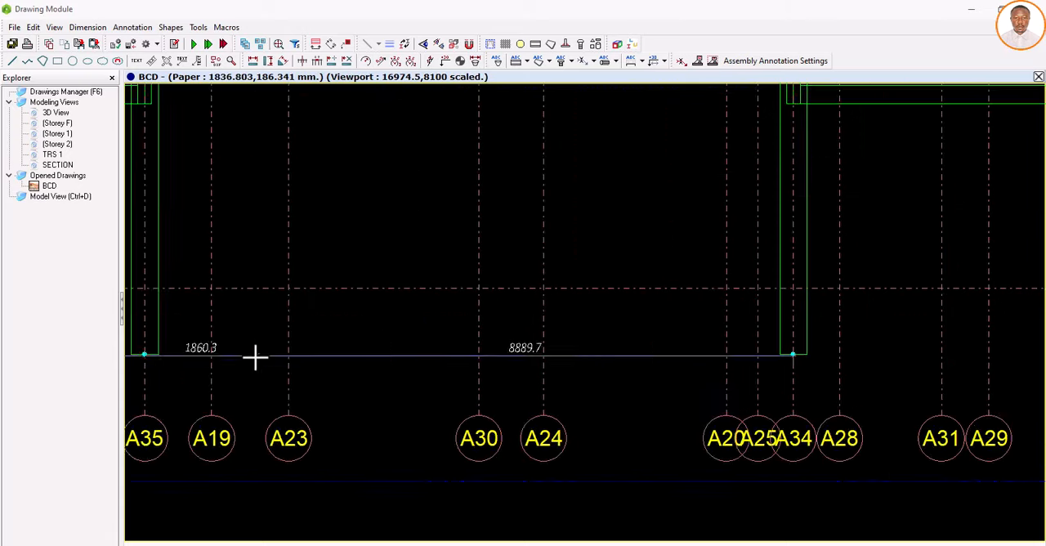
{"action": "scroll", "coordinate": [670, 359], "scroll_direction": "up", "scroll_amount": 4}
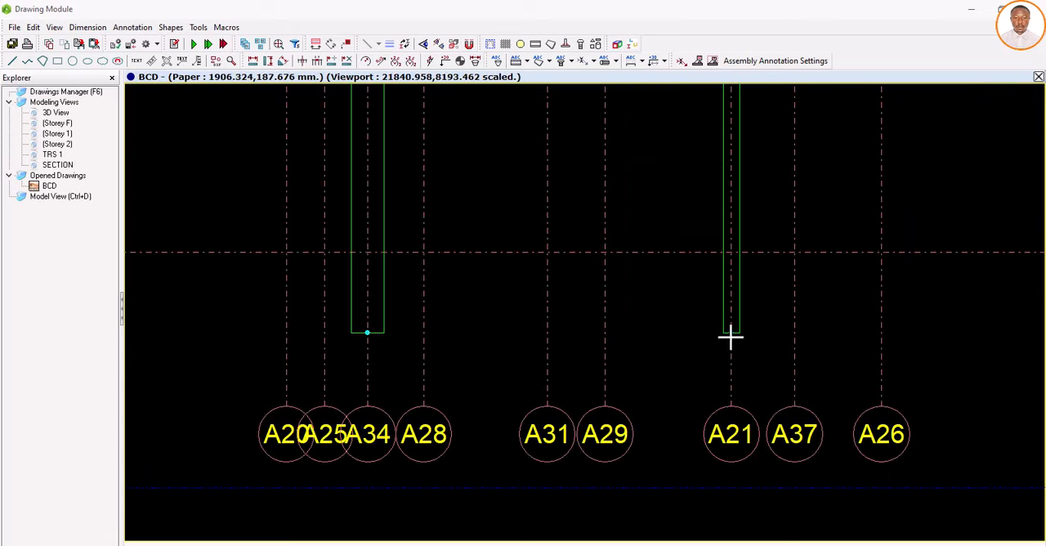
{"action": "scroll", "coordinate": [535, 359], "scroll_direction": "down", "scroll_amount": 2}
{"action": "scroll", "coordinate": [536, 359], "scroll_direction": "down", "scroll_amount": 1}
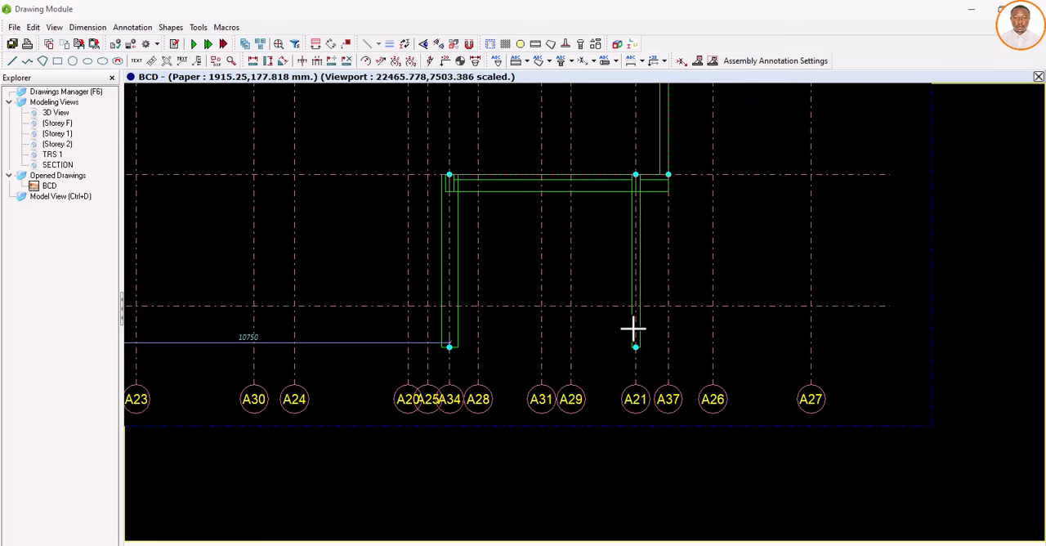
Step: Dimension from the column base on grid A34 to the one on grid A21 and finish the base dimensions
{"action": "scroll", "coordinate": [453, 360], "scroll_direction": "up", "scroll_amount": 2}
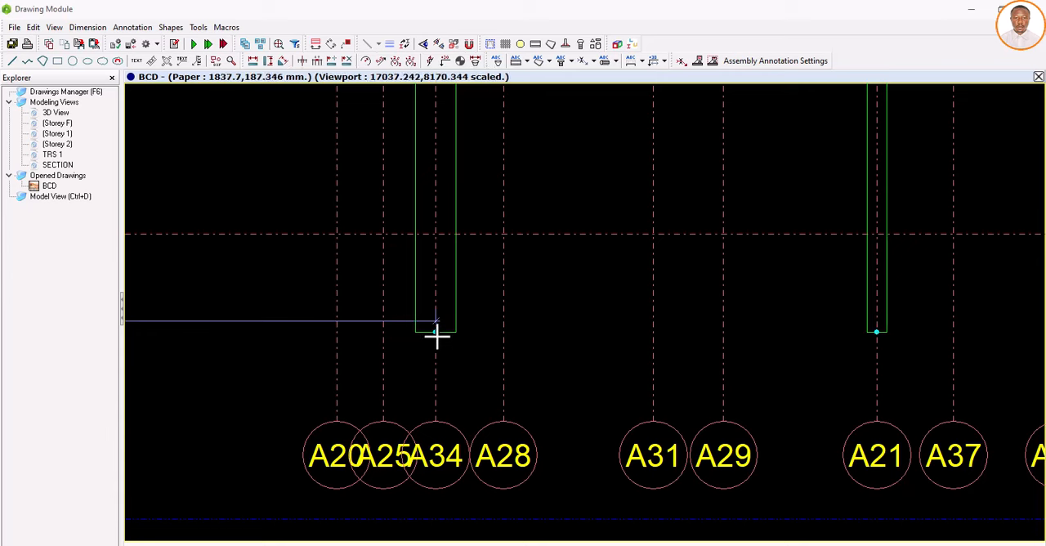
{"action": "left_click", "coordinate": [876, 332]}
{"action": "right_click", "coordinate": [978, 318]}
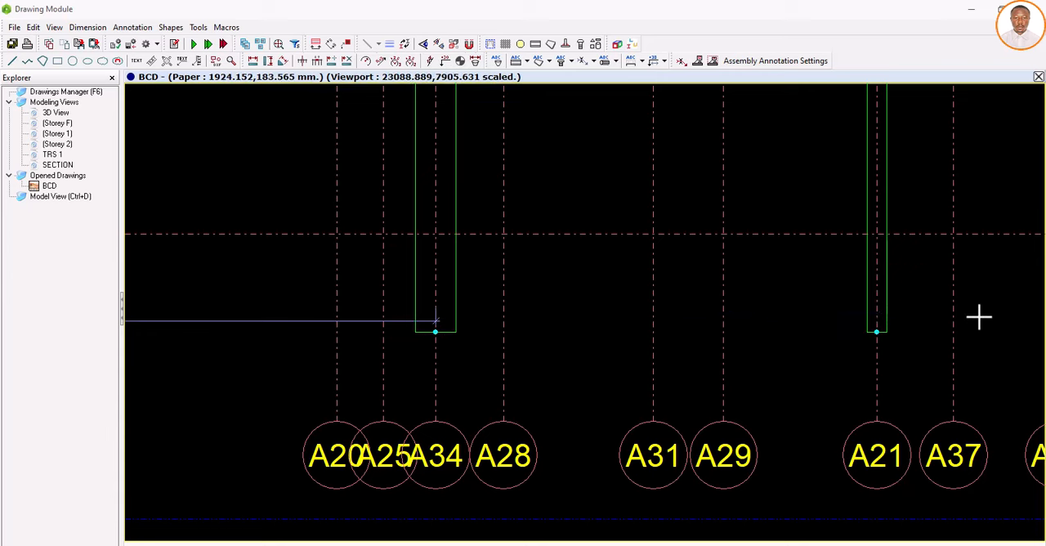
{"action": "scroll", "coordinate": [599, 341], "scroll_direction": "down", "scroll_amount": 3}
{"action": "scroll", "coordinate": [645, 335], "scroll_direction": "down", "scroll_amount": 5}
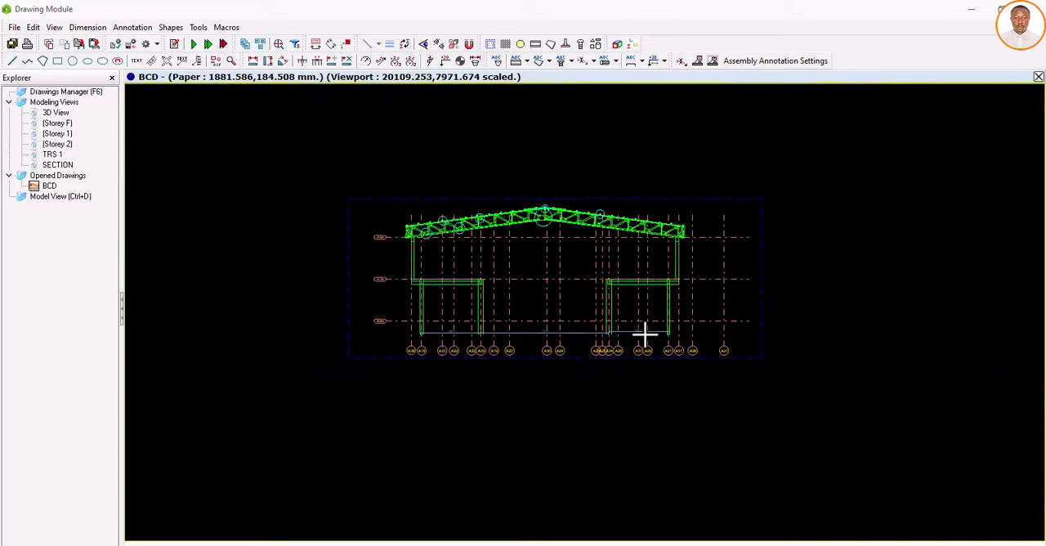
Step: Start an aligned dimension chain along the truss top chord, from the eaves purlin to the second purlin
{"action": "scroll", "coordinate": [447, 215], "scroll_direction": "up", "scroll_amount": 3}
{"action": "scroll", "coordinate": [441, 216], "scroll_direction": "up", "scroll_amount": 3}
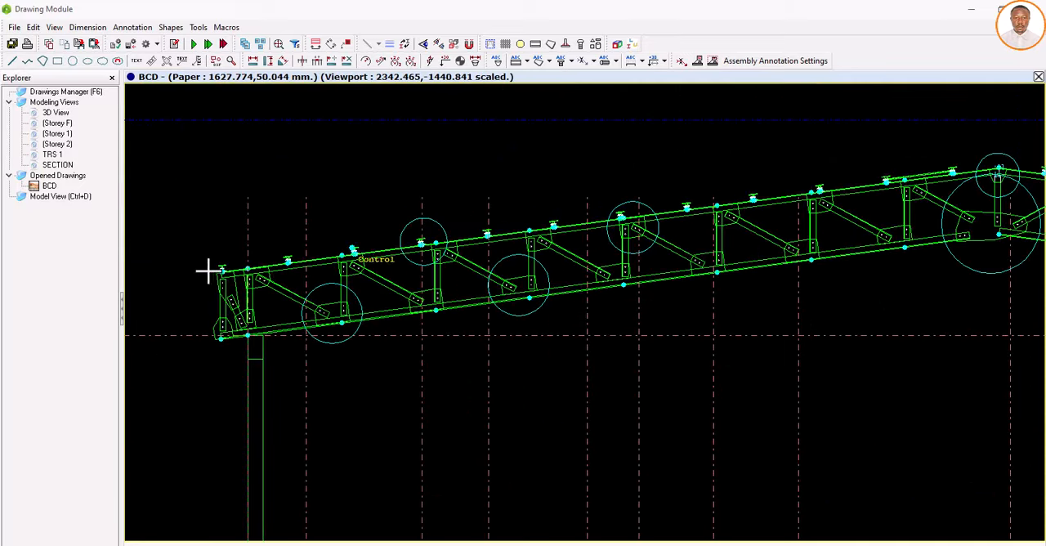
{"action": "scroll", "coordinate": [214, 272], "scroll_direction": "up", "scroll_amount": 4}
{"action": "scroll", "coordinate": [260, 276], "scroll_direction": "up", "scroll_amount": 5}
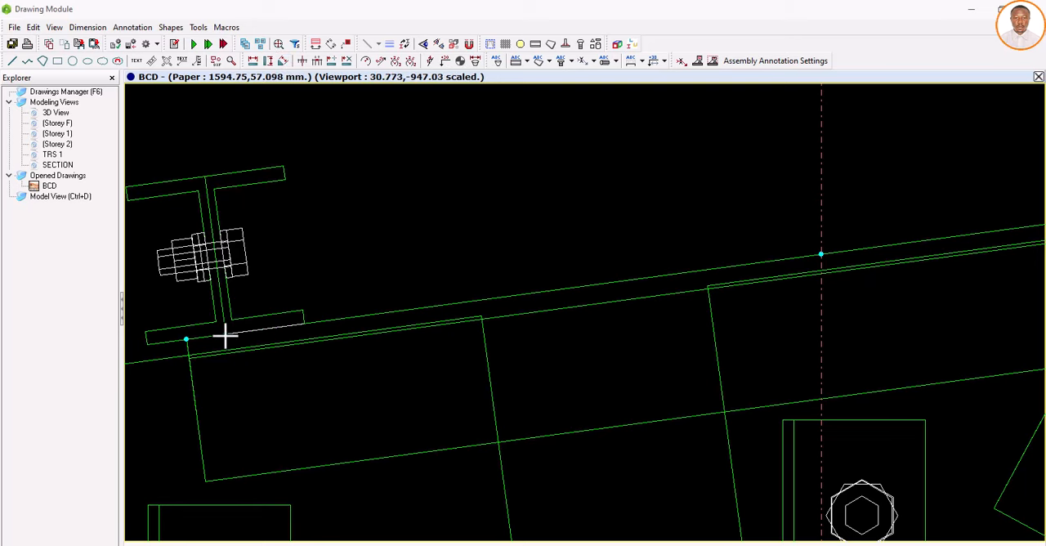
{"action": "scroll", "coordinate": [327, 342], "scroll_direction": "down", "scroll_amount": 3}
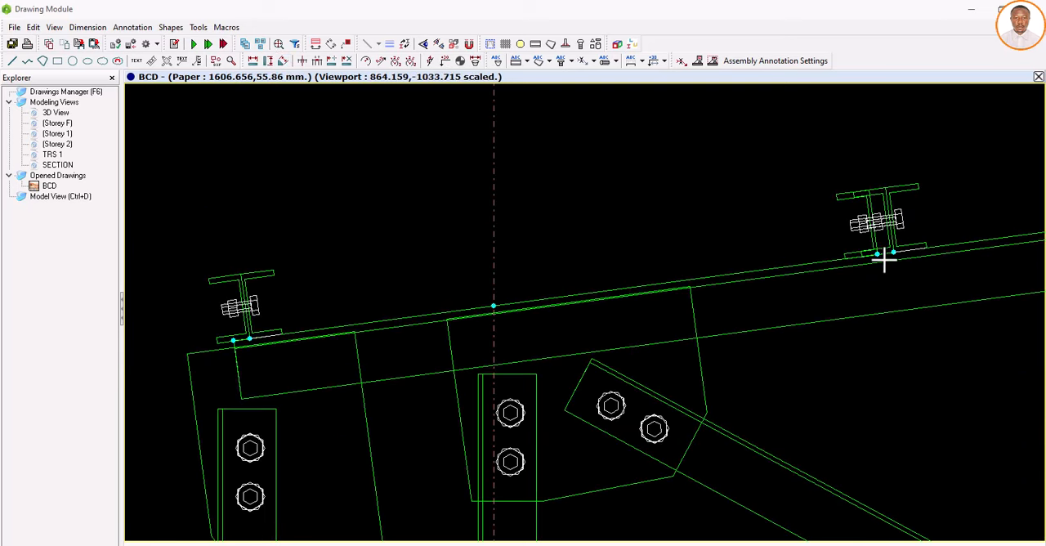
{"action": "scroll", "coordinate": [875, 254], "scroll_direction": "up", "scroll_amount": 5}
{"action": "scroll", "coordinate": [868, 251], "scroll_direction": "up", "scroll_amount": 2}
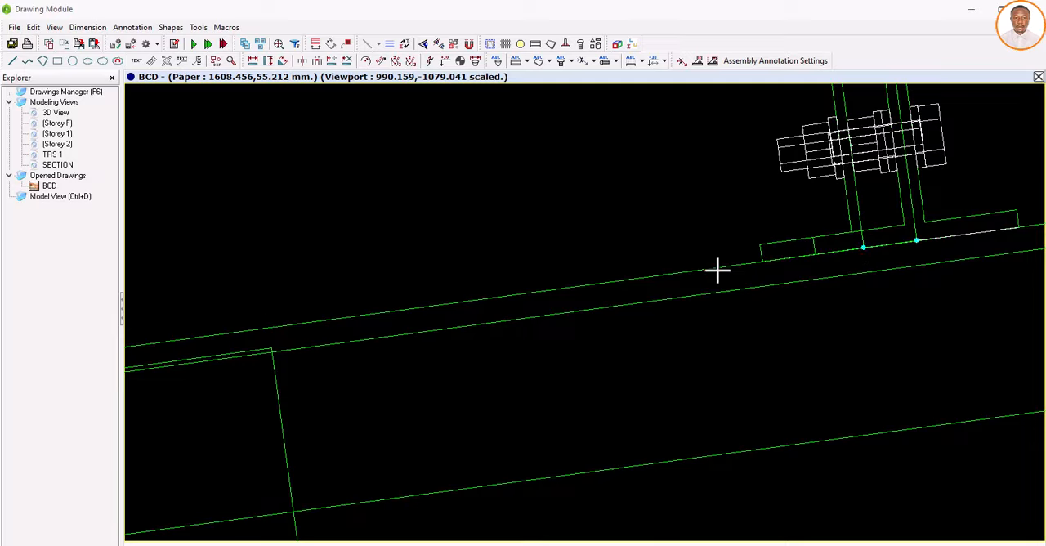
{"action": "scroll", "coordinate": [266, 300], "scroll_direction": "down", "scroll_amount": 2}
{"action": "scroll", "coordinate": [524, 315], "scroll_direction": "down", "scroll_amount": 3}
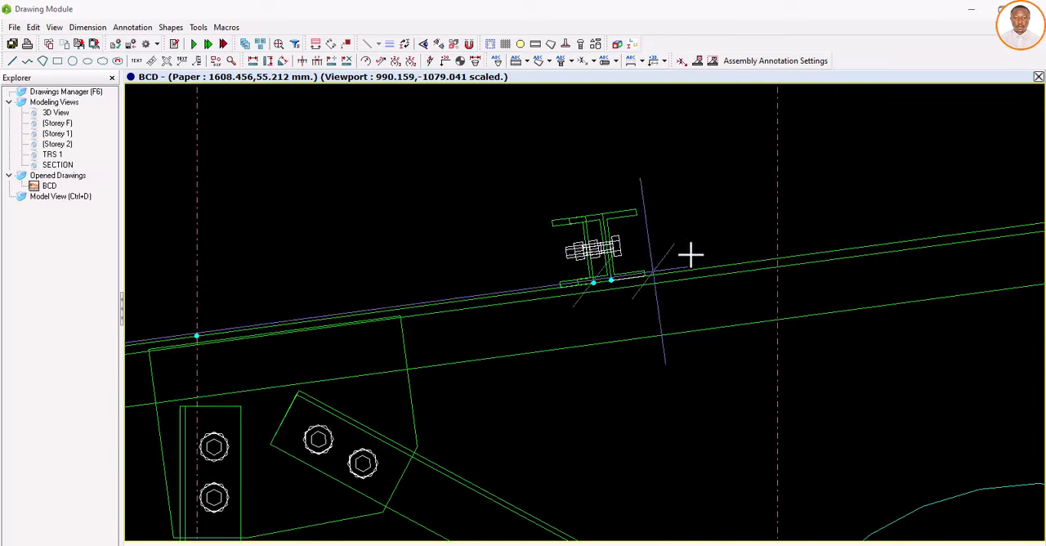
{"action": "scroll", "coordinate": [717, 238], "scroll_direction": "up", "scroll_amount": 2}
{"action": "scroll", "coordinate": [618, 295], "scroll_direction": "down", "scroll_amount": 3}
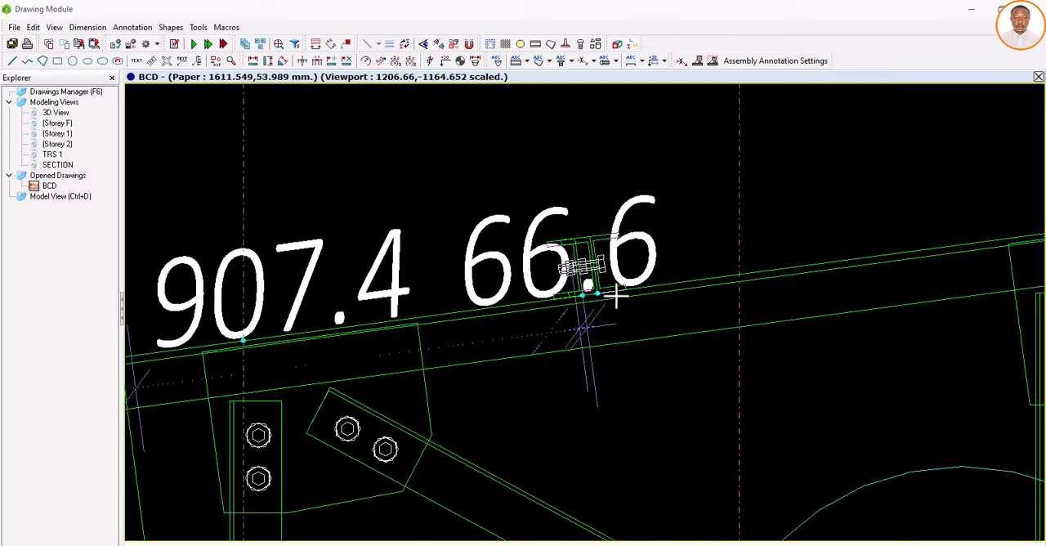
Step: Extend the aligned top chord dimension chain from the second purlin to the third purlin
{"action": "scroll", "coordinate": [738, 229], "scroll_direction": "down", "scroll_amount": 5}
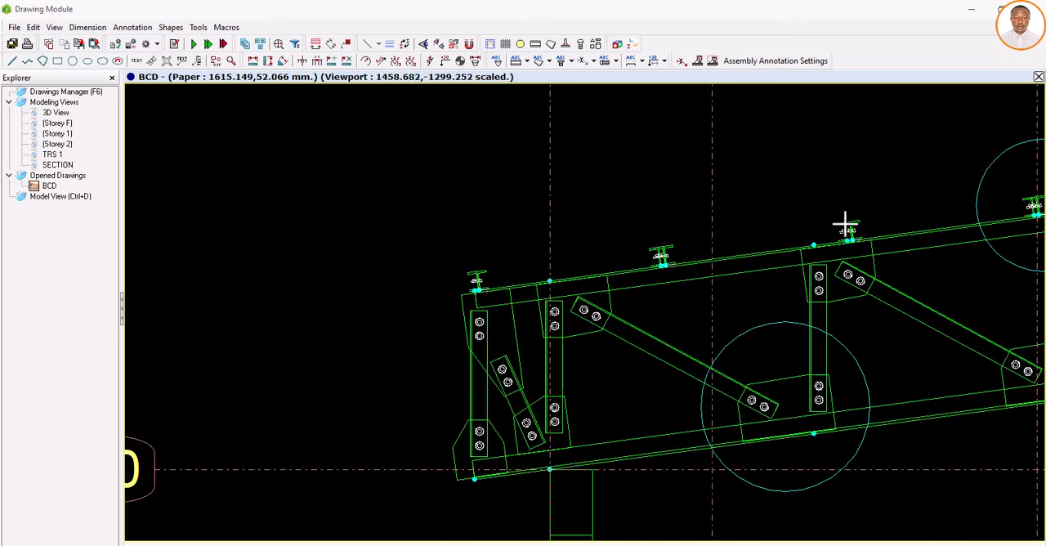
{"action": "scroll", "coordinate": [846, 225], "scroll_direction": "up", "scroll_amount": 5}
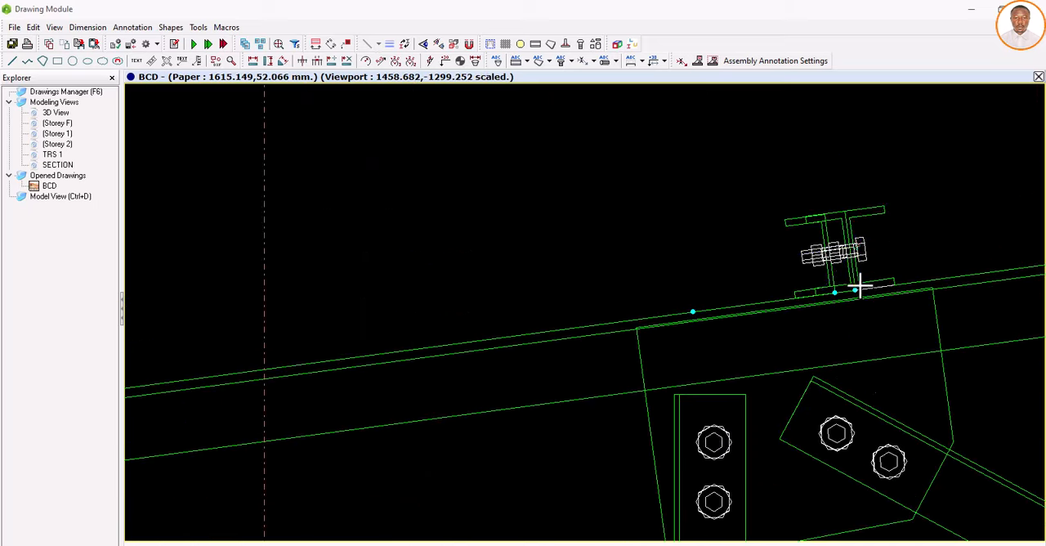
{"action": "scroll", "coordinate": [857, 289], "scroll_direction": "up", "scroll_amount": 1}
{"action": "left_click", "coordinate": [855, 306]}
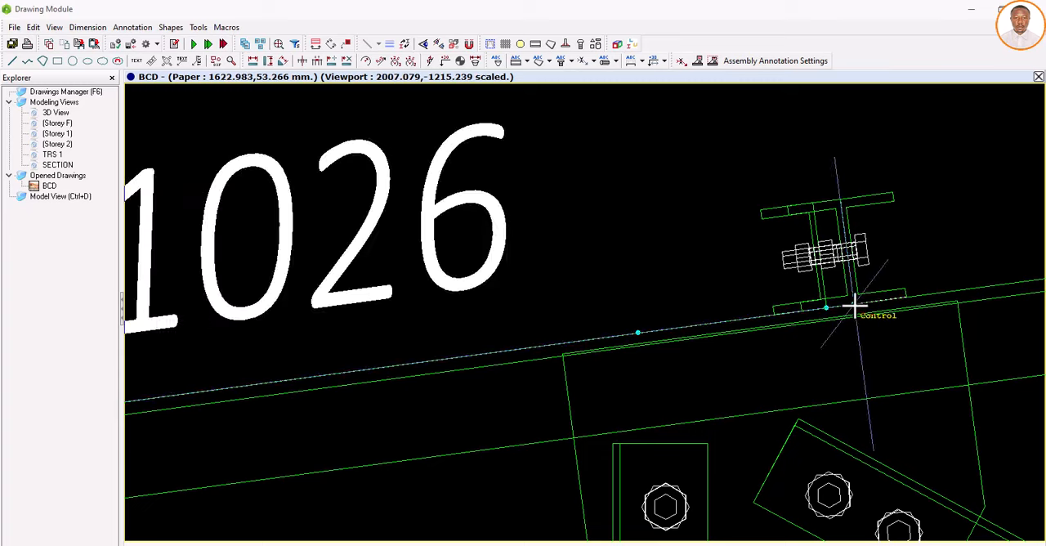
{"action": "scroll", "coordinate": [307, 265], "scroll_direction": "down", "scroll_amount": 2}
{"action": "scroll", "coordinate": [485, 281], "scroll_direction": "down", "scroll_amount": 5}
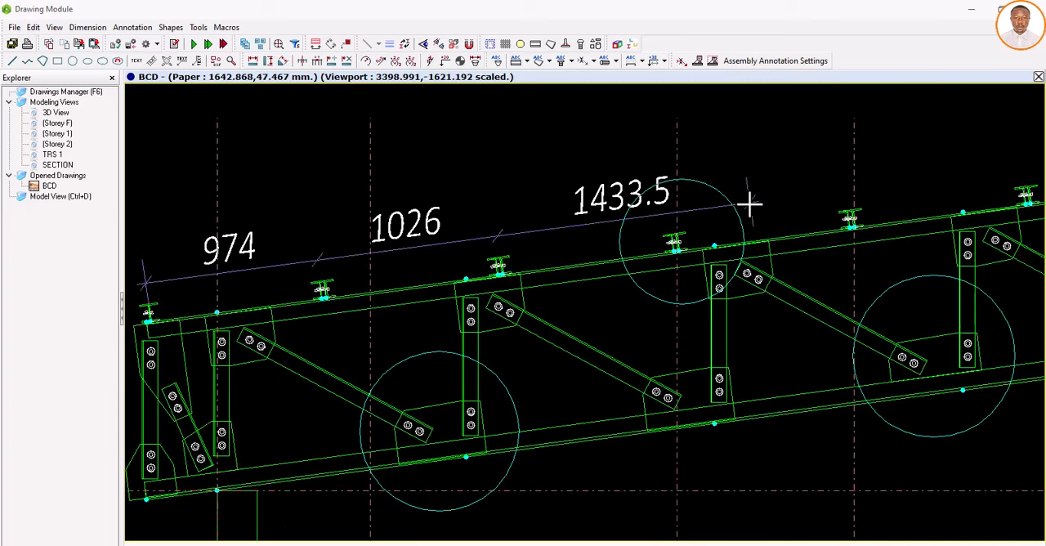
Step: Add the fourth purlin to the aligned top chord dimension chain and place the finished chain above the truss
{"action": "scroll", "coordinate": [717, 239], "scroll_direction": "up", "scroll_amount": 2}
{"action": "scroll", "coordinate": [674, 251], "scroll_direction": "up", "scroll_amount": 1}
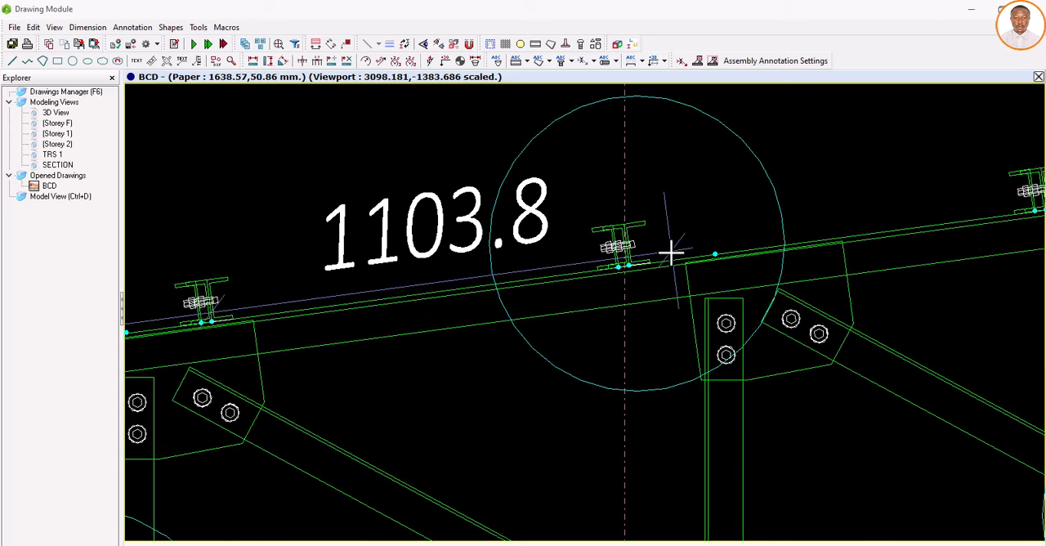
{"action": "scroll", "coordinate": [635, 264], "scroll_direction": "up", "scroll_amount": 3}
{"action": "scroll", "coordinate": [621, 270], "scroll_direction": "up", "scroll_amount": 2}
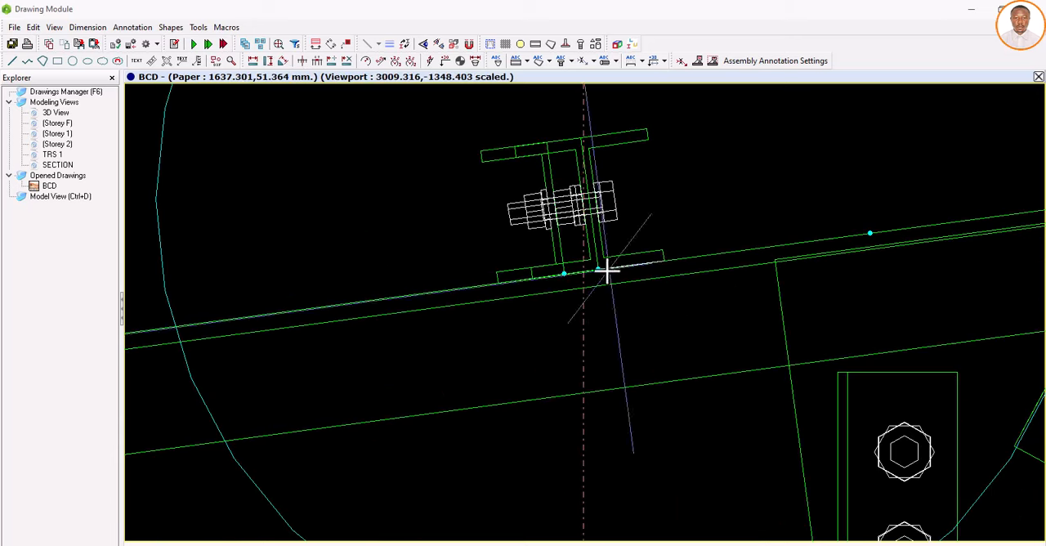
{"action": "scroll", "coordinate": [613, 273], "scroll_direction": "down", "scroll_amount": 4}
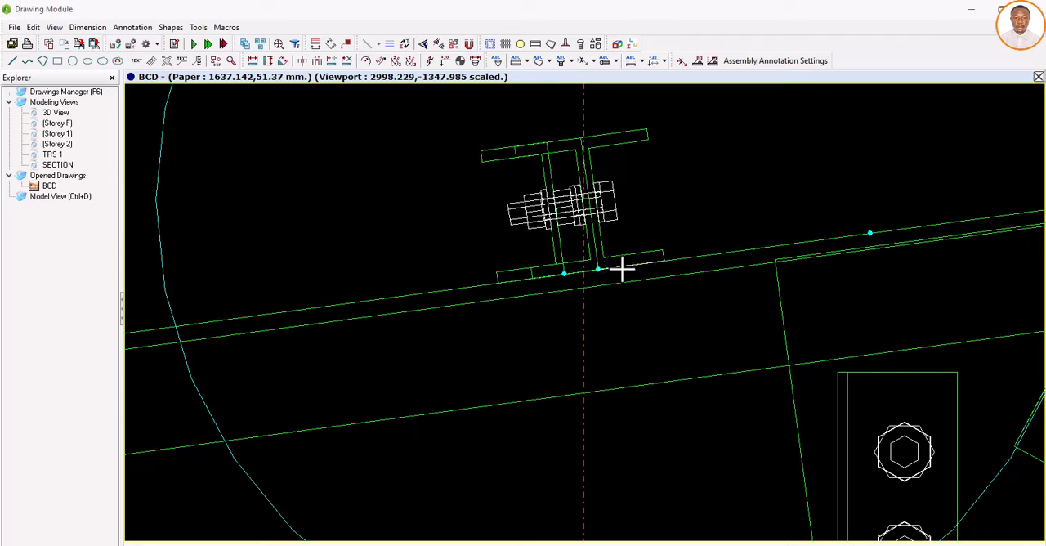
{"action": "scroll", "coordinate": [619, 278], "scroll_direction": "down", "scroll_amount": 4}
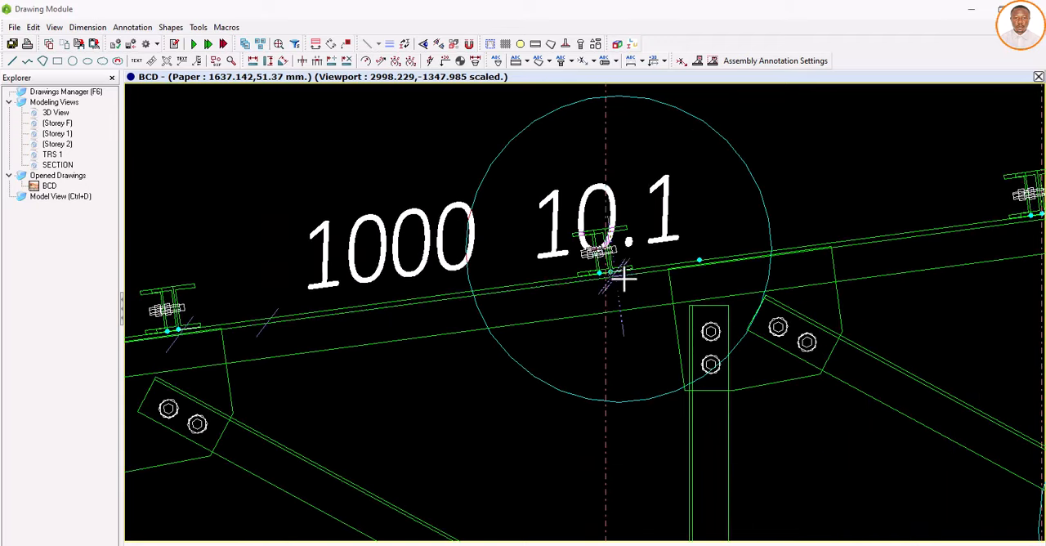
{"action": "scroll", "coordinate": [693, 182], "scroll_direction": "down", "scroll_amount": 5}
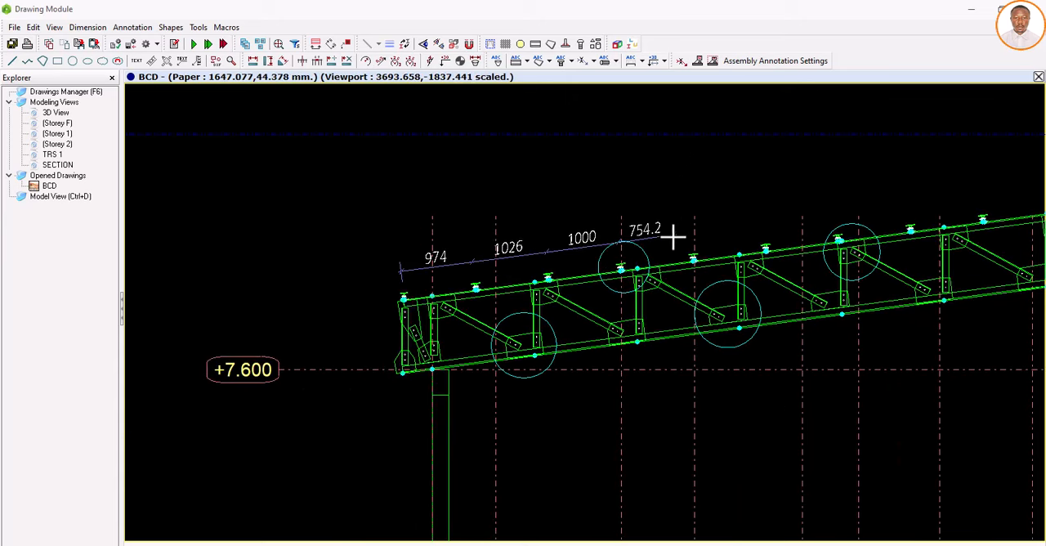
{"action": "right_click", "coordinate": [673, 237]}
{"action": "scroll", "coordinate": [403, 290], "scroll_direction": "down", "scroll_amount": 3}
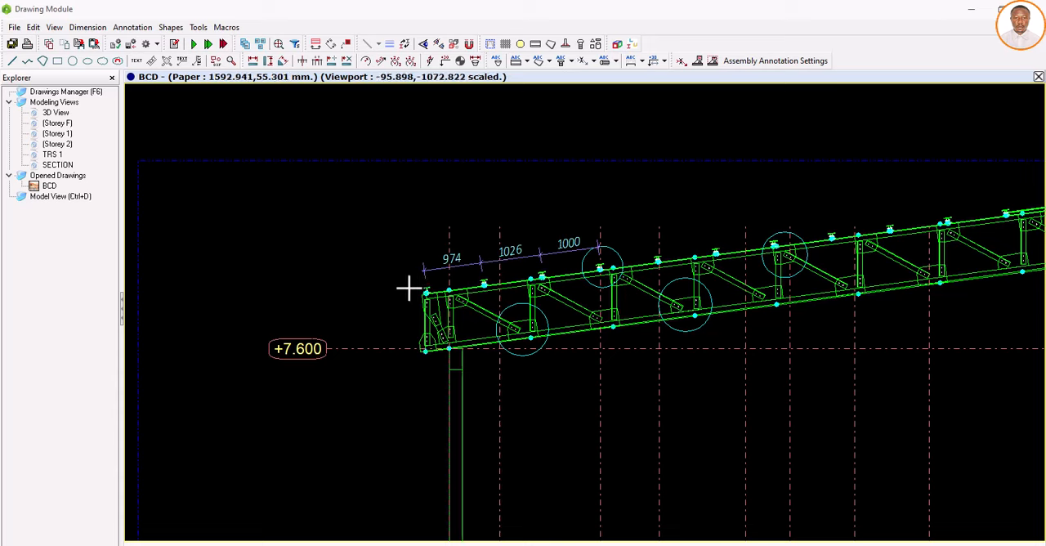
{"action": "scroll", "coordinate": [400, 302], "scroll_direction": "down", "scroll_amount": 5}
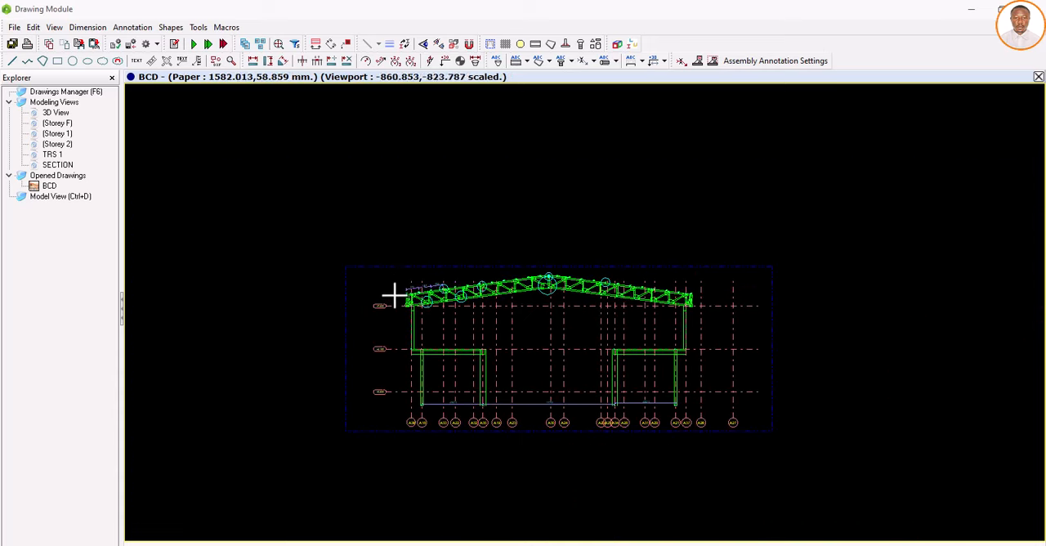
{"action": "scroll", "coordinate": [599, 317], "scroll_direction": "down", "scroll_amount": 2}
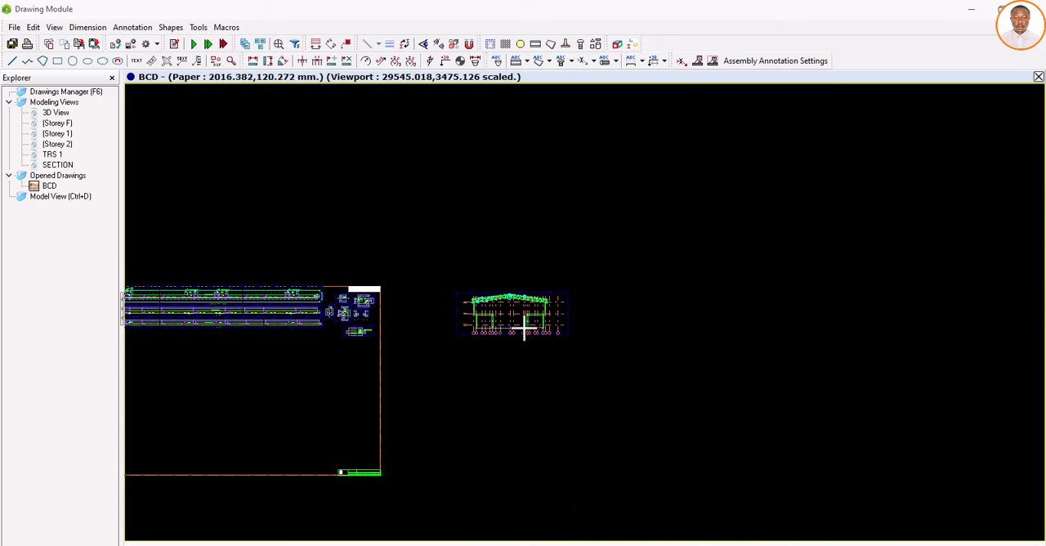
Step: Create a viewport of the 3D View in the BCD drawing and move it outside the sheet, below the section view
{"action": "scroll", "coordinate": [556, 302], "scroll_direction": "down", "scroll_amount": 1}
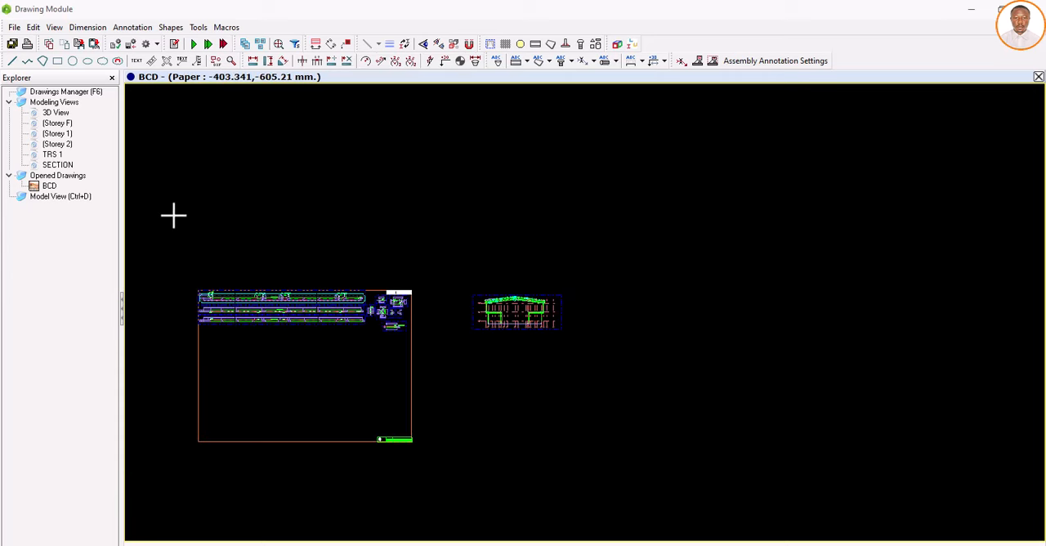
{"action": "right_click", "coordinate": [69, 114]}
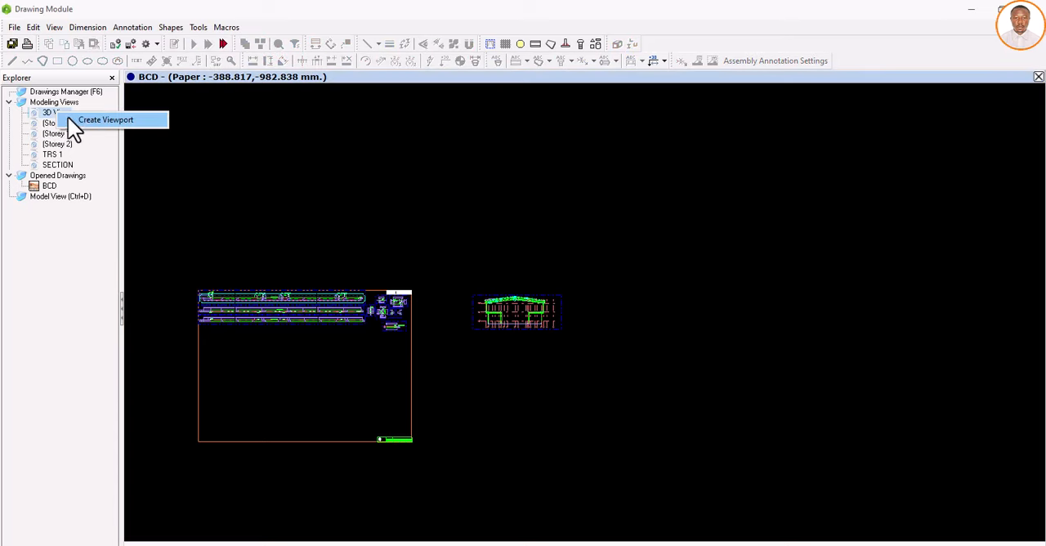
{"action": "left_click", "coordinate": [99, 120]}
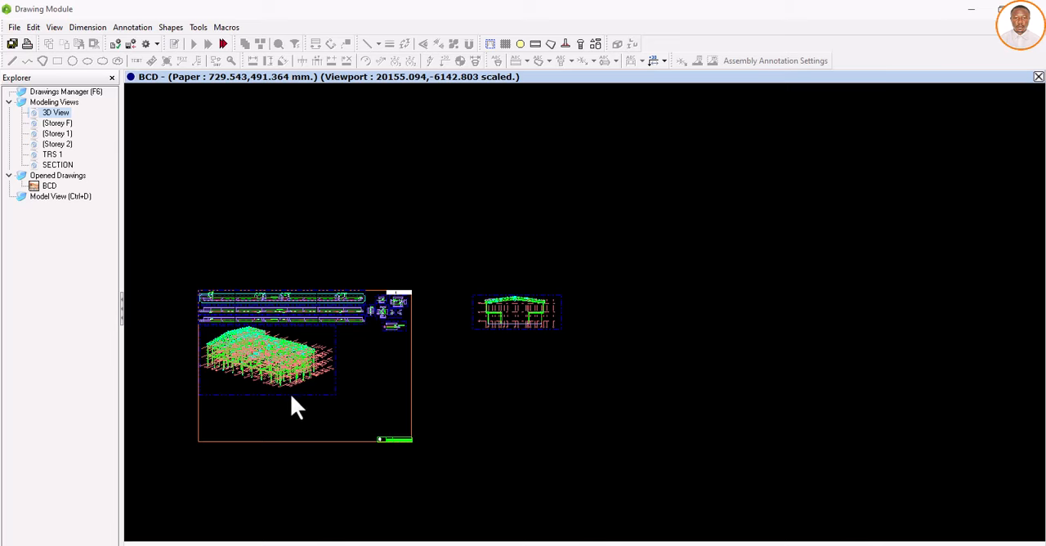
{"action": "left_click", "coordinate": [264, 360]}
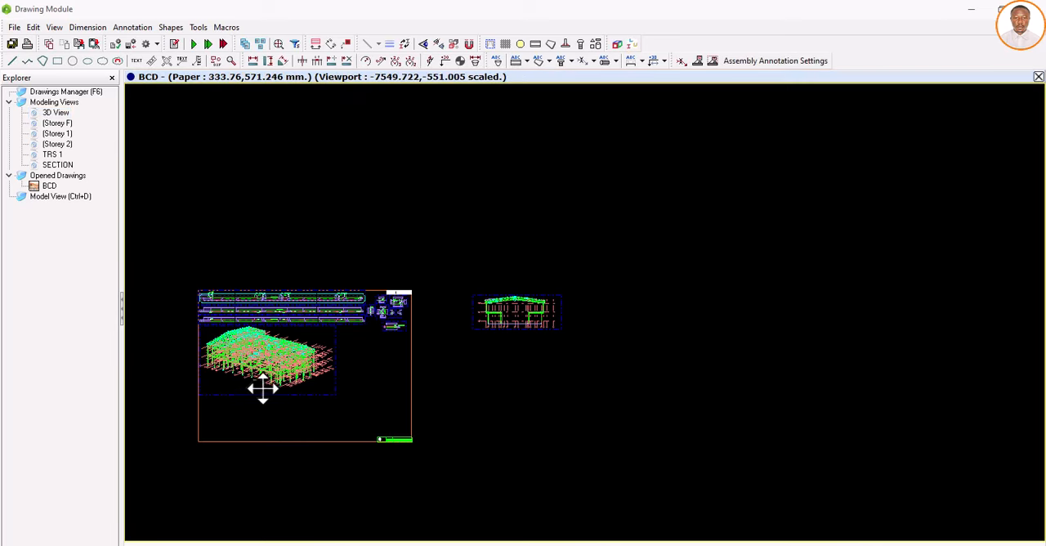
{"action": "scroll", "coordinate": [262, 391], "scroll_direction": "up", "scroll_amount": 1}
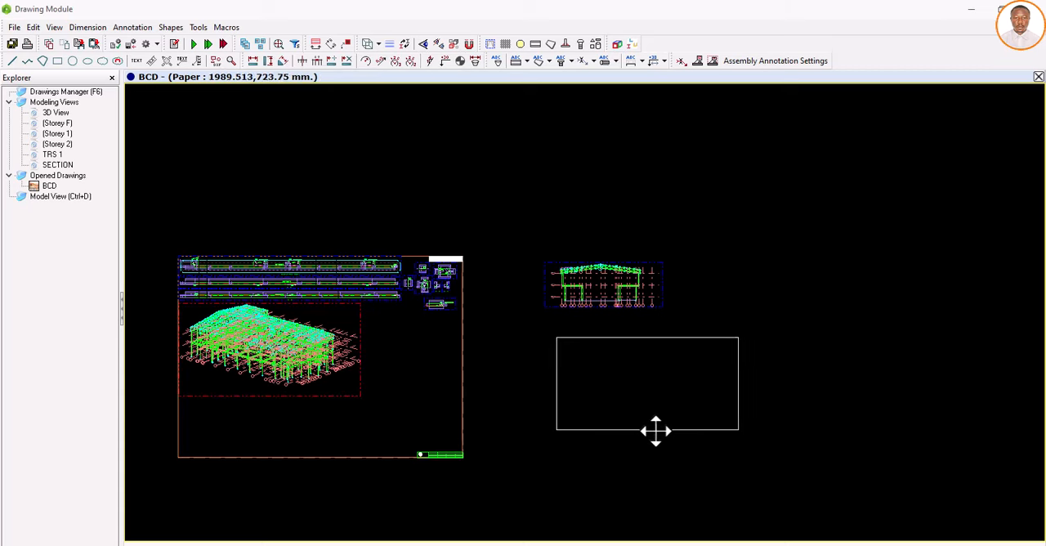
{"action": "left_click_drag", "start_coordinate": [655, 431], "coordinate": [630, 426]}
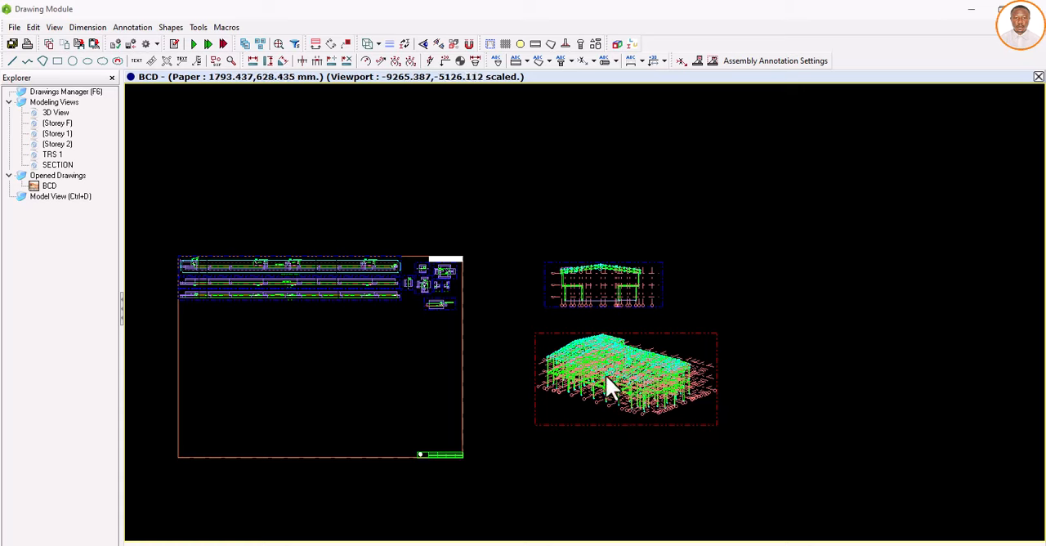
Step: Examine the section view's roof truss and the framing in the 3D viewport up close, ending with an overview of the whole drawing
{"action": "scroll", "coordinate": [599, 263], "scroll_direction": "up", "scroll_amount": 1}
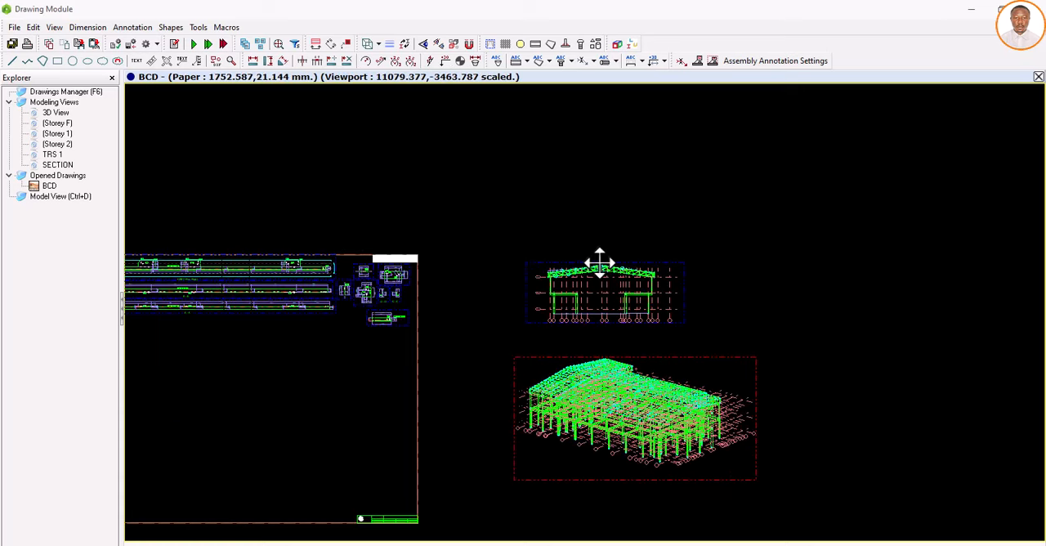
{"action": "scroll", "coordinate": [599, 264], "scroll_direction": "up", "scroll_amount": 6}
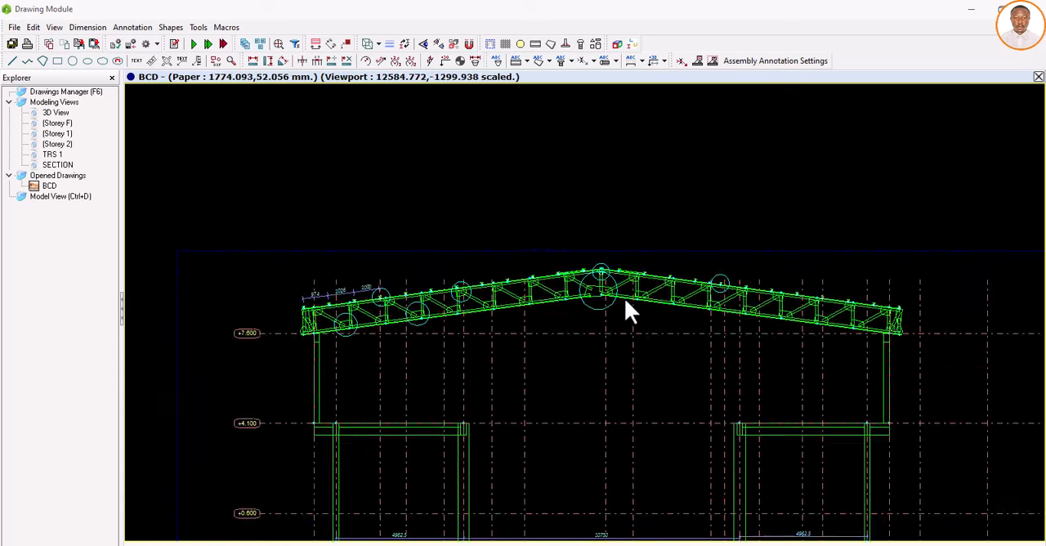
{"action": "scroll", "coordinate": [625, 304], "scroll_direction": "up", "scroll_amount": 4}
{"action": "scroll", "coordinate": [564, 249], "scroll_direction": "down", "scroll_amount": 2}
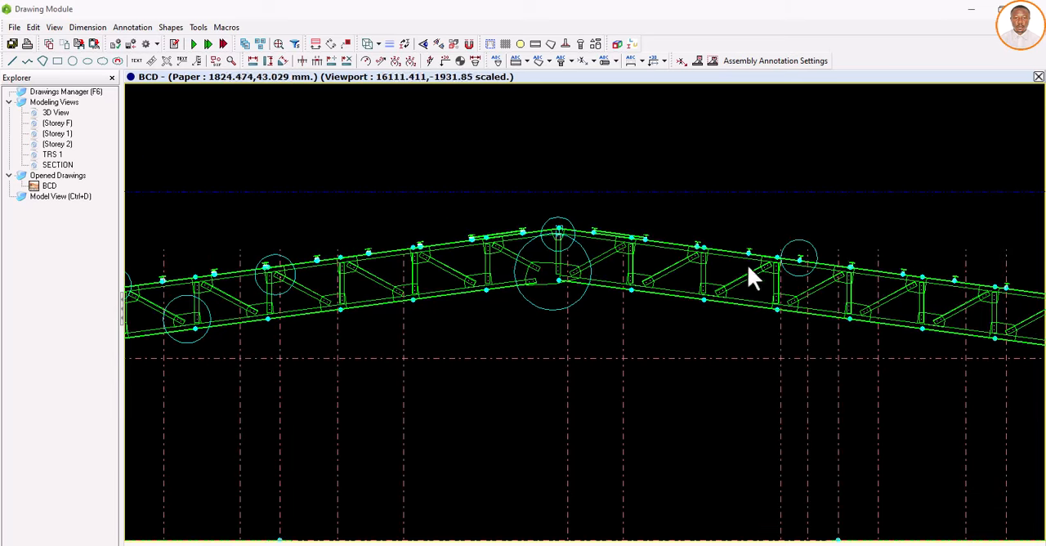
{"action": "scroll", "coordinate": [514, 276], "scroll_direction": "down", "scroll_amount": 5}
{"action": "scroll", "coordinate": [478, 253], "scroll_direction": "down", "scroll_amount": 8}
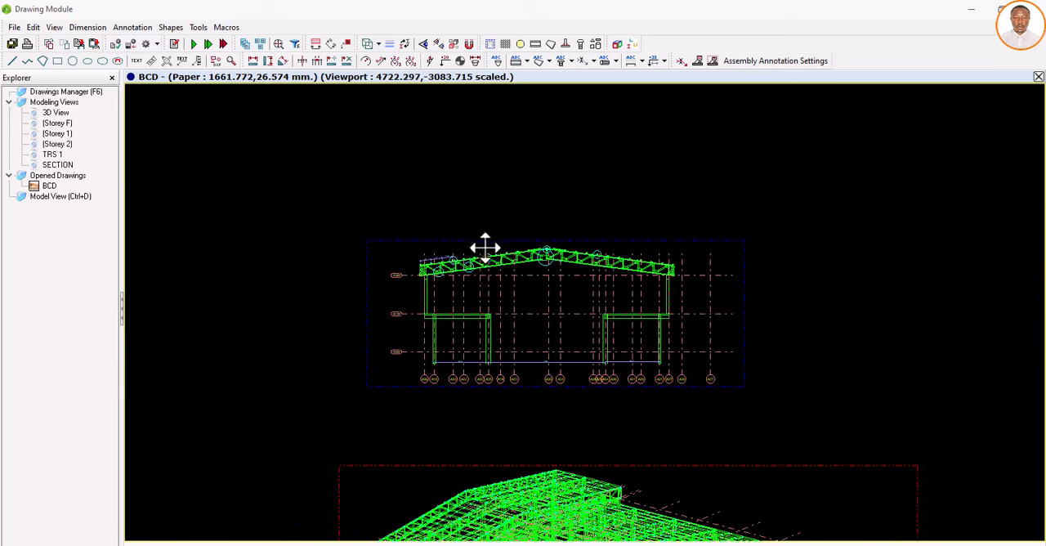
{"action": "scroll", "coordinate": [556, 417], "scroll_direction": "up", "scroll_amount": 7}
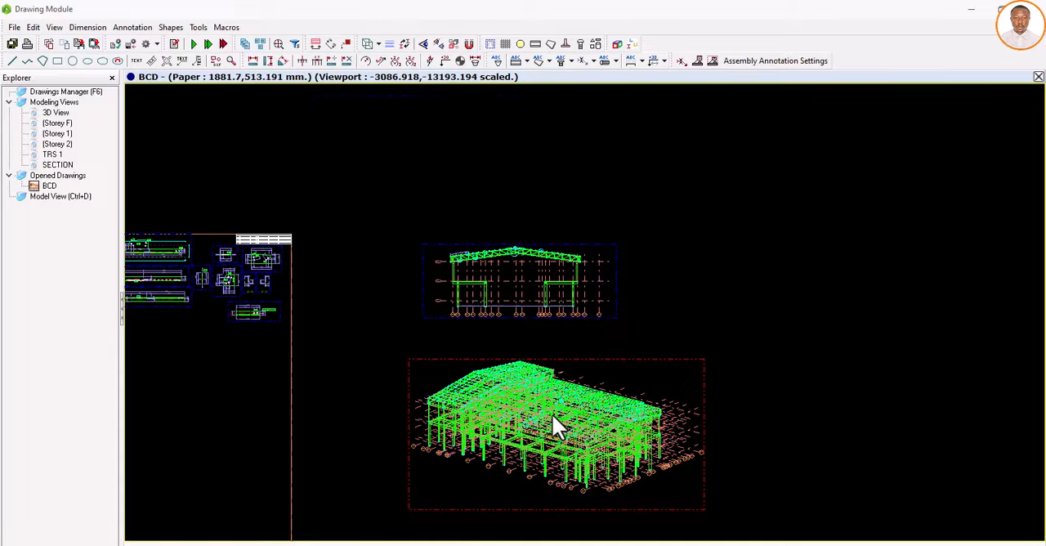
{"action": "scroll", "coordinate": [566, 354], "scroll_direction": "up", "scroll_amount": 3}
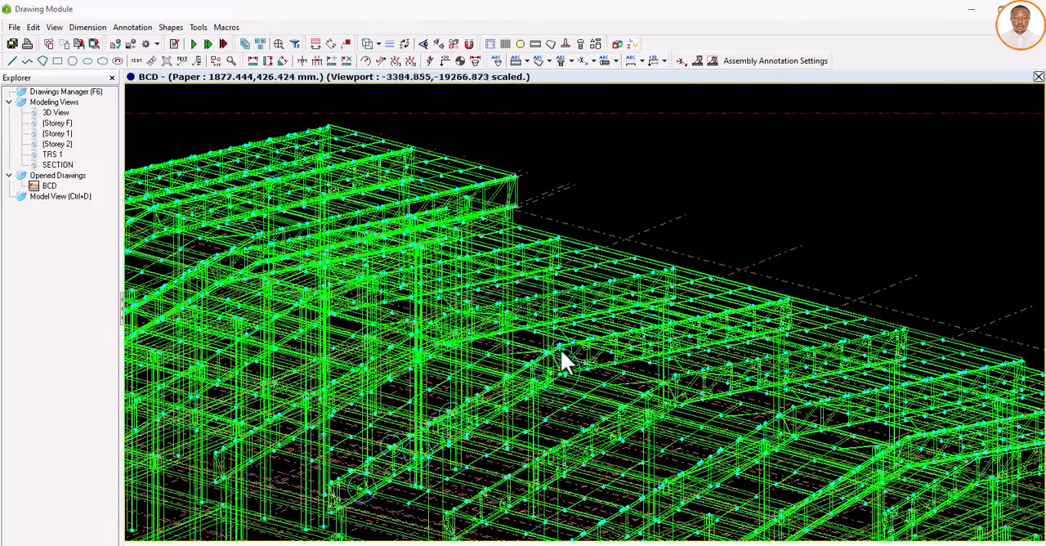
{"action": "scroll", "coordinate": [567, 299], "scroll_direction": "down", "scroll_amount": 3}
{"action": "scroll", "coordinate": [587, 301], "scroll_direction": "down", "scroll_amount": 6}
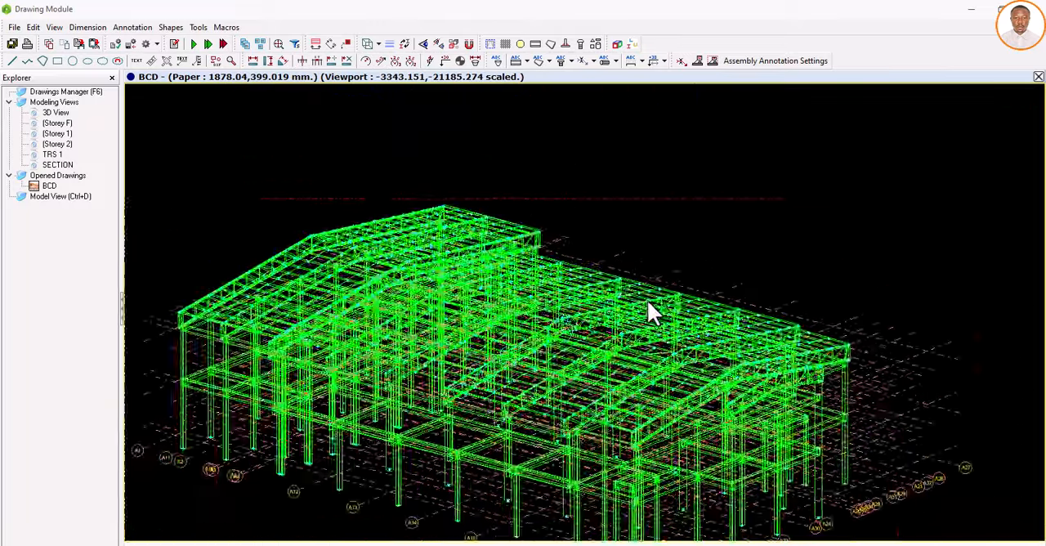
{"action": "scroll", "coordinate": [752, 391], "scroll_direction": "down", "scroll_amount": 2}
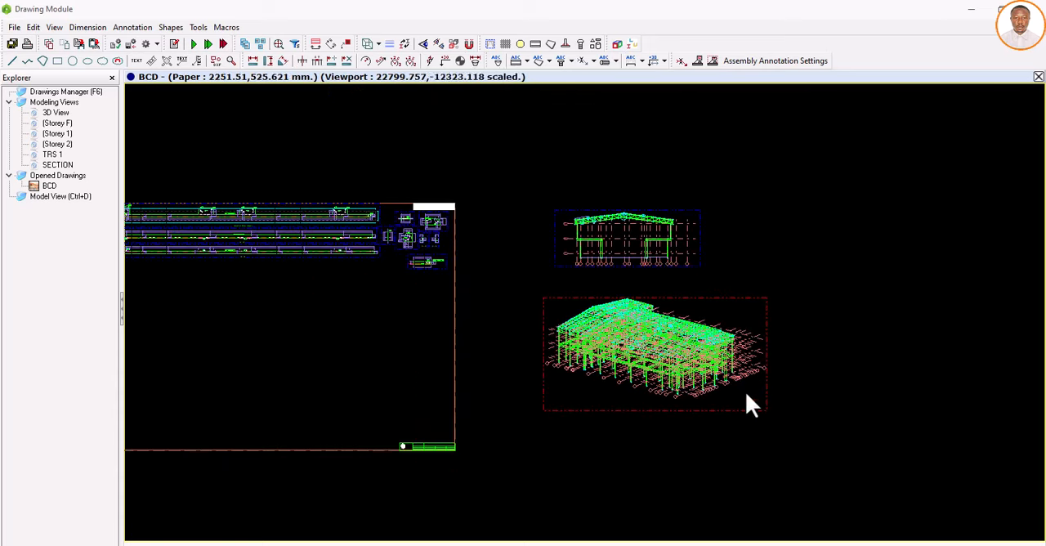
{"action": "scroll", "coordinate": [774, 416], "scroll_direction": "down", "scroll_amount": 1}
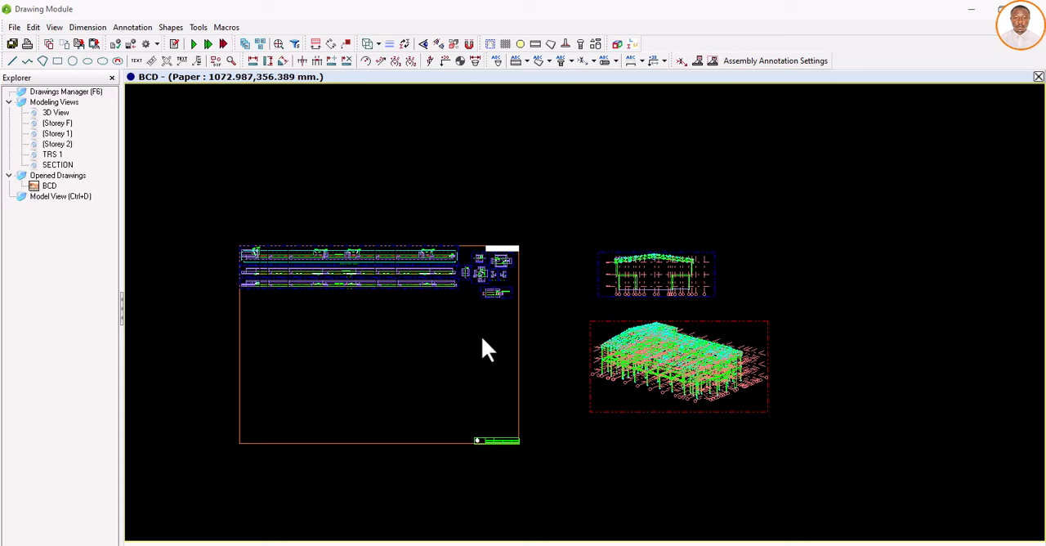
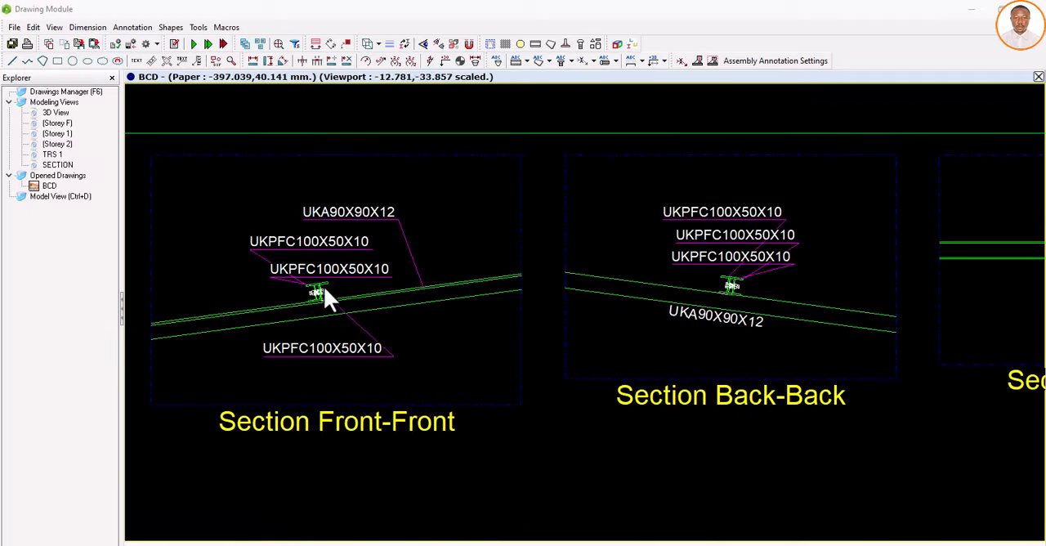
Step: Examine the P1 purlin connection detail's Front-Front, Back-Back, Right-Right and Bottom-Bottom sections and its 3D view up close
{"action": "scroll", "coordinate": [325, 294], "scroll_direction": "up", "scroll_amount": 3}
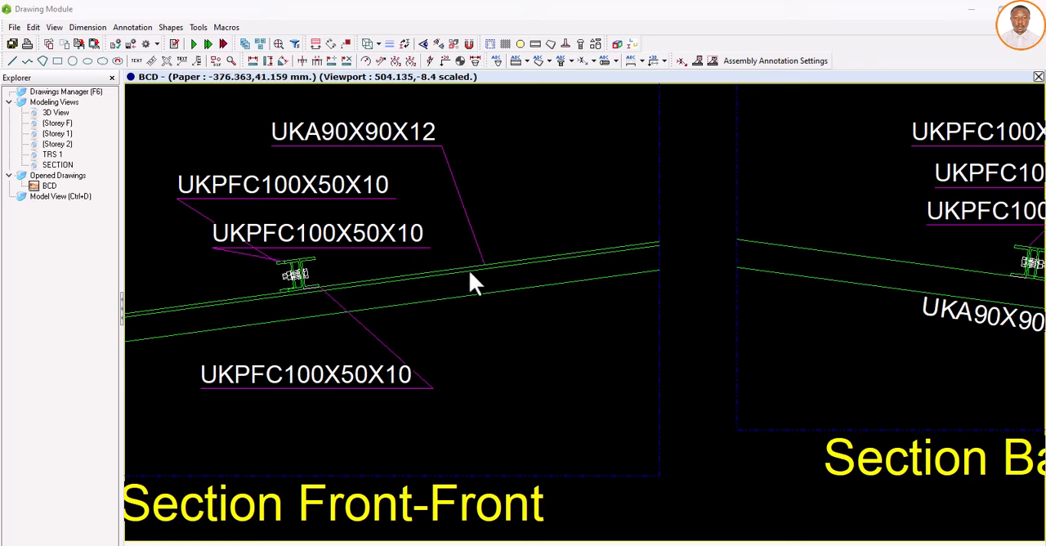
{"action": "scroll", "coordinate": [362, 262], "scroll_direction": "down", "scroll_amount": 3}
{"action": "scroll", "coordinate": [351, 299], "scroll_direction": "down", "scroll_amount": 3}
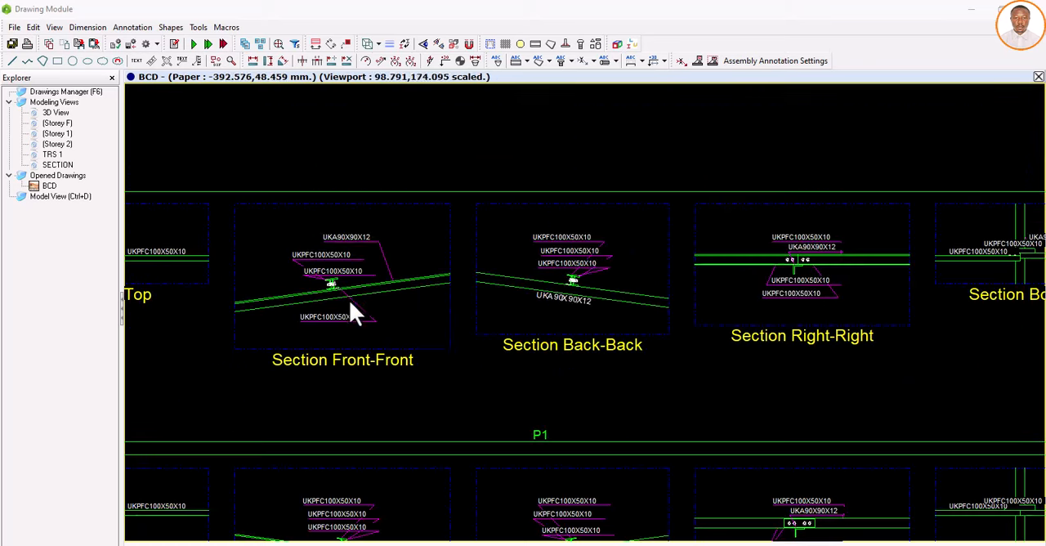
{"action": "scroll", "coordinate": [350, 304], "scroll_direction": "down", "scroll_amount": 3}
{"action": "scroll", "coordinate": [989, 270], "scroll_direction": "up", "scroll_amount": 3}
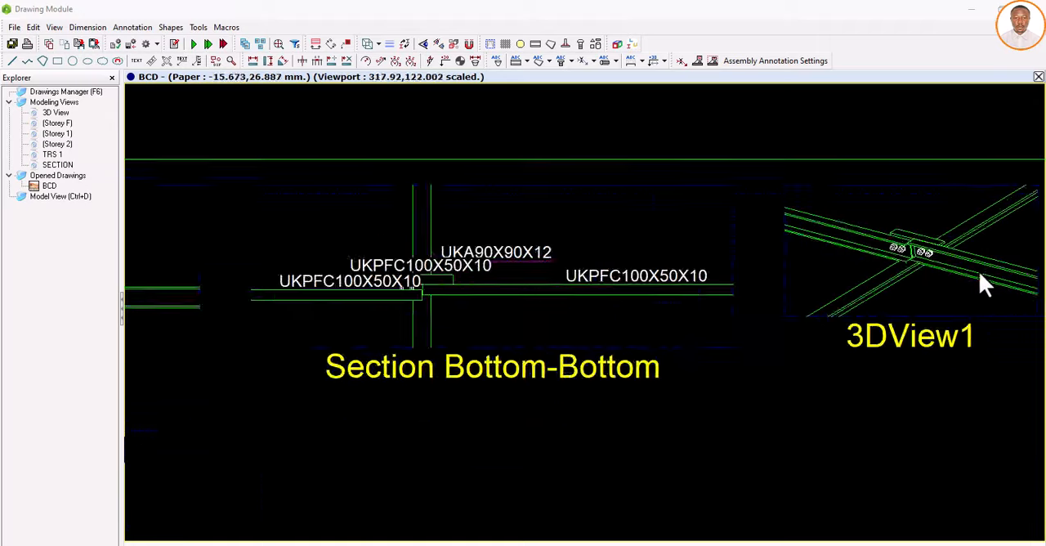
{"action": "scroll", "coordinate": [899, 247], "scroll_direction": "up", "scroll_amount": 3}
{"action": "scroll", "coordinate": [848, 251], "scroll_direction": "down", "scroll_amount": 4}
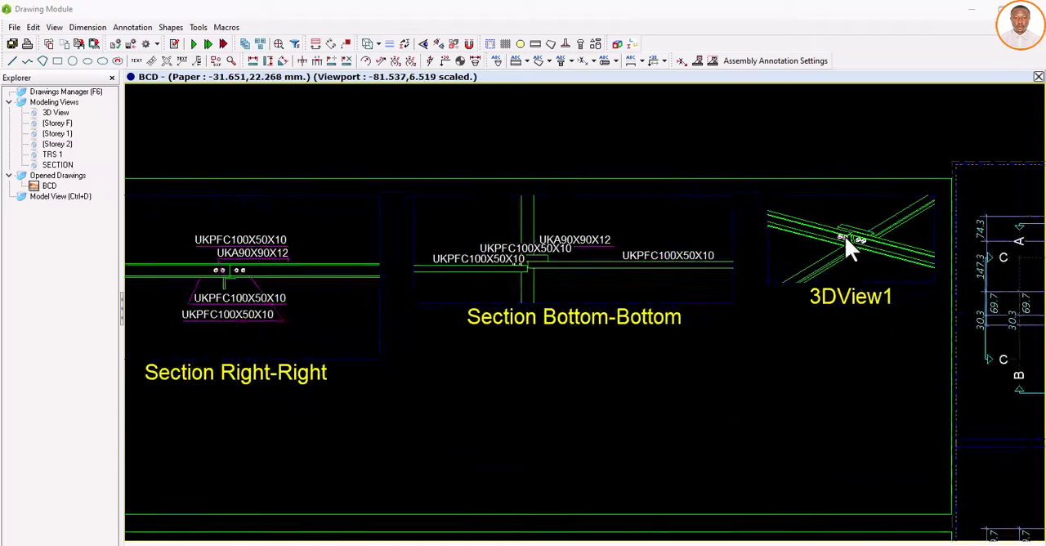
{"action": "scroll", "coordinate": [846, 235], "scroll_direction": "down", "scroll_amount": 4}
{"action": "scroll", "coordinate": [846, 364], "scroll_direction": "up", "scroll_amount": 2}
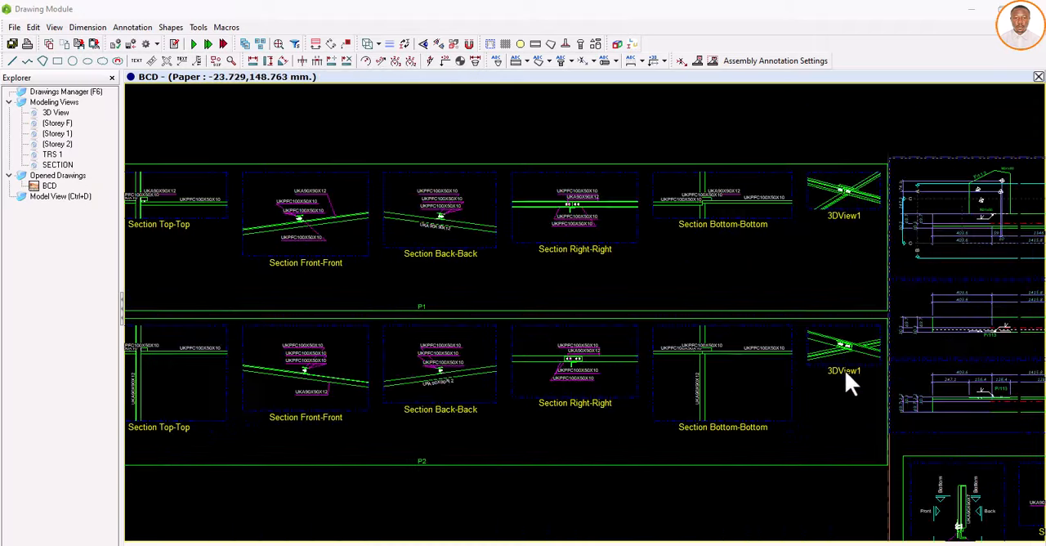
Step: Examine the P2 purlin connection detail's sections, especially Back-Back and Right-Right, and compare them with the P1 detail above
{"action": "scroll", "coordinate": [843, 368], "scroll_direction": "up", "scroll_amount": 3}
{"action": "scroll", "coordinate": [722, 324], "scroll_direction": "down", "scroll_amount": 4}
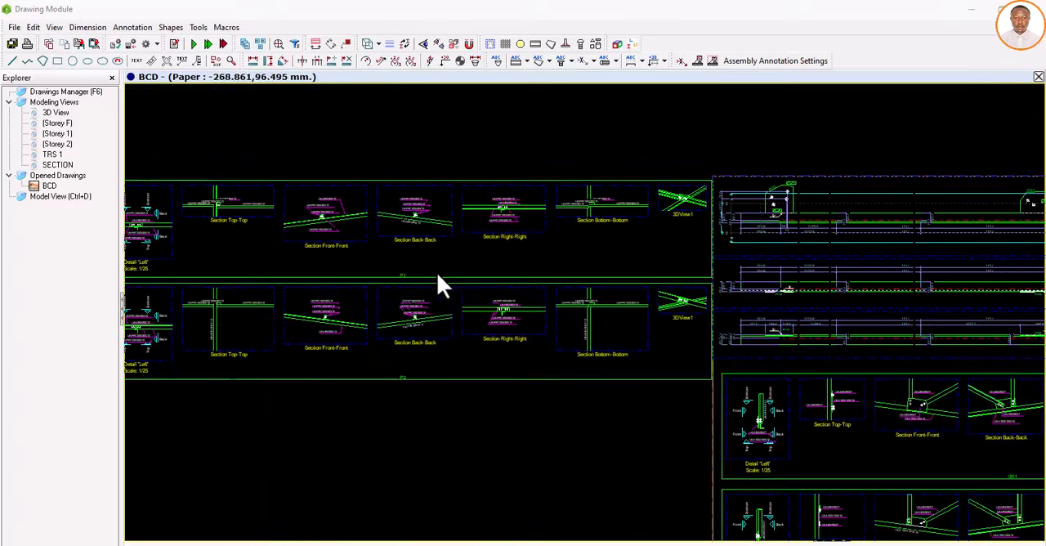
{"action": "scroll", "coordinate": [395, 282], "scroll_direction": "up", "scroll_amount": 3}
{"action": "scroll", "coordinate": [392, 392], "scroll_direction": "down", "scroll_amount": 2}
{"action": "scroll", "coordinate": [403, 432], "scroll_direction": "up", "scroll_amount": 4}
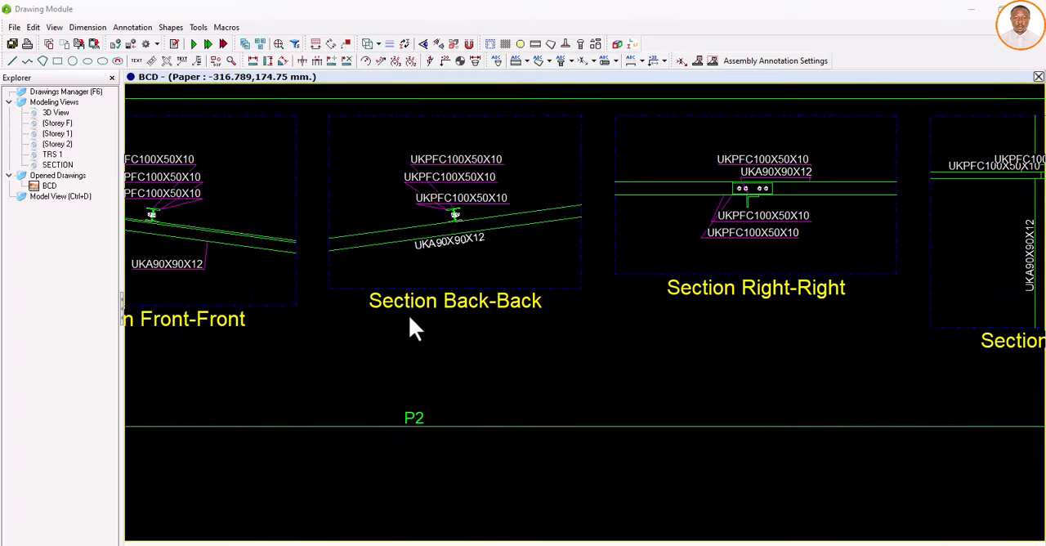
{"action": "scroll", "coordinate": [411, 323], "scroll_direction": "down", "scroll_amount": 4}
{"action": "scroll", "coordinate": [514, 292], "scroll_direction": "up", "scroll_amount": 5}
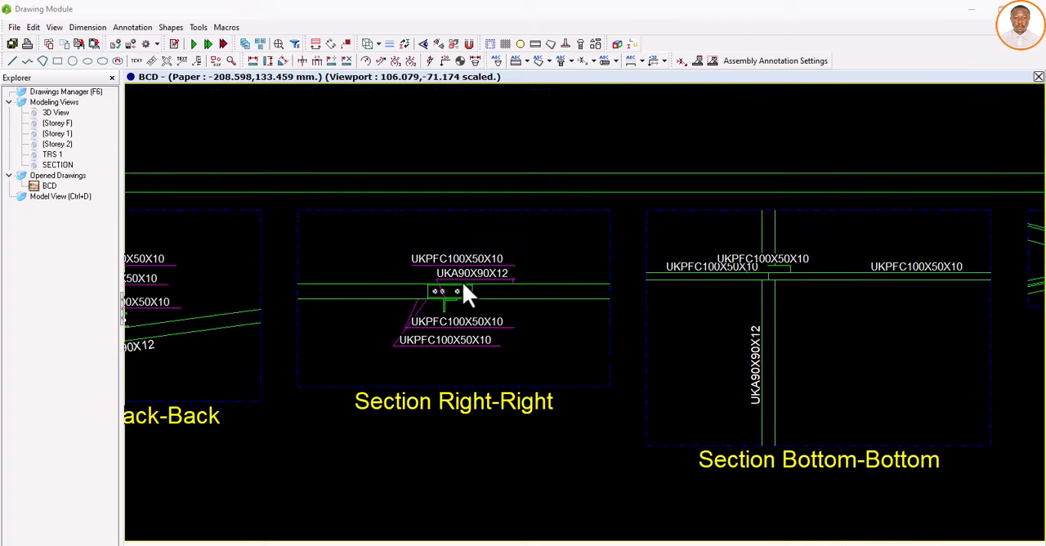
{"action": "scroll", "coordinate": [433, 295], "scroll_direction": "down", "scroll_amount": 3}
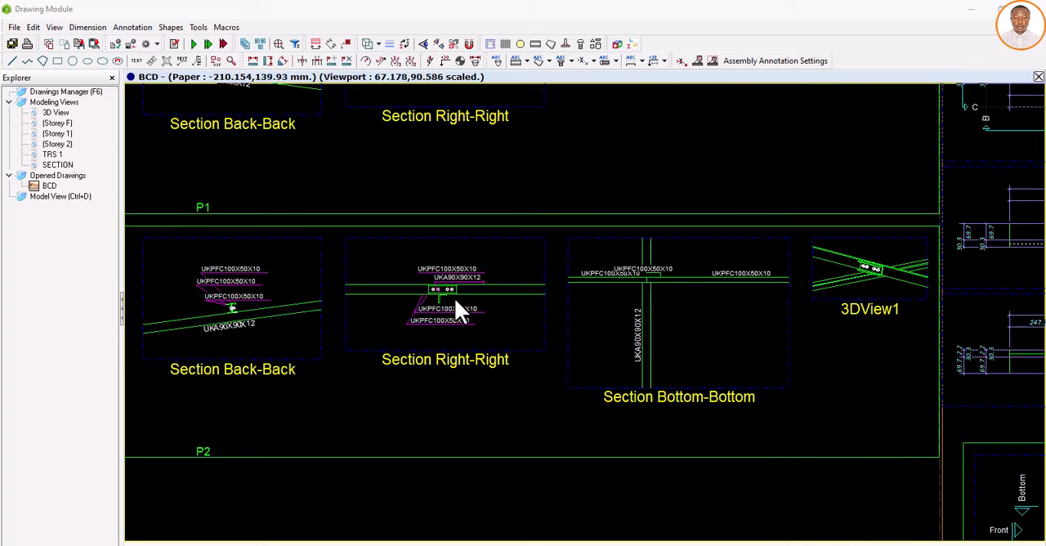
{"action": "scroll", "coordinate": [446, 278], "scroll_direction": "up", "scroll_amount": 4}
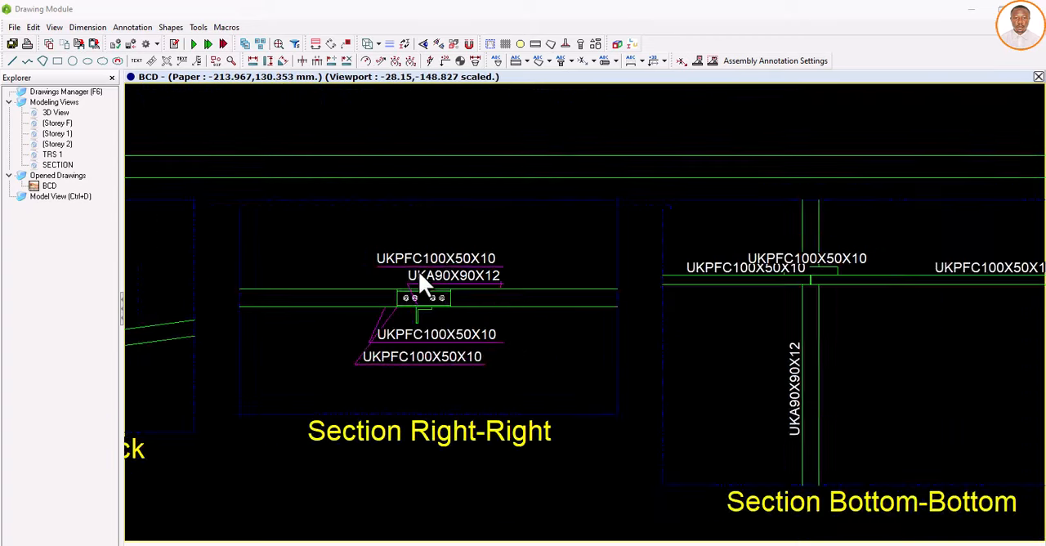
{"action": "scroll", "coordinate": [419, 278], "scroll_direction": "down", "scroll_amount": 2}
{"action": "scroll", "coordinate": [658, 295], "scroll_direction": "down", "scroll_amount": 2}
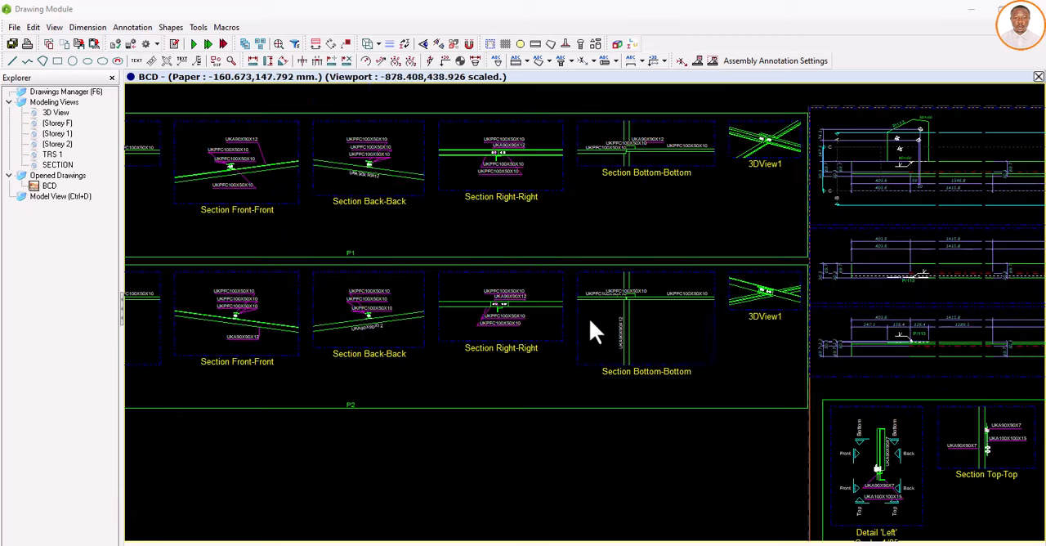
{"action": "scroll", "coordinate": [604, 159], "scroll_direction": "up", "scroll_amount": 1}
{"action": "scroll", "coordinate": [478, 292], "scroll_direction": "down", "scroll_amount": 2}
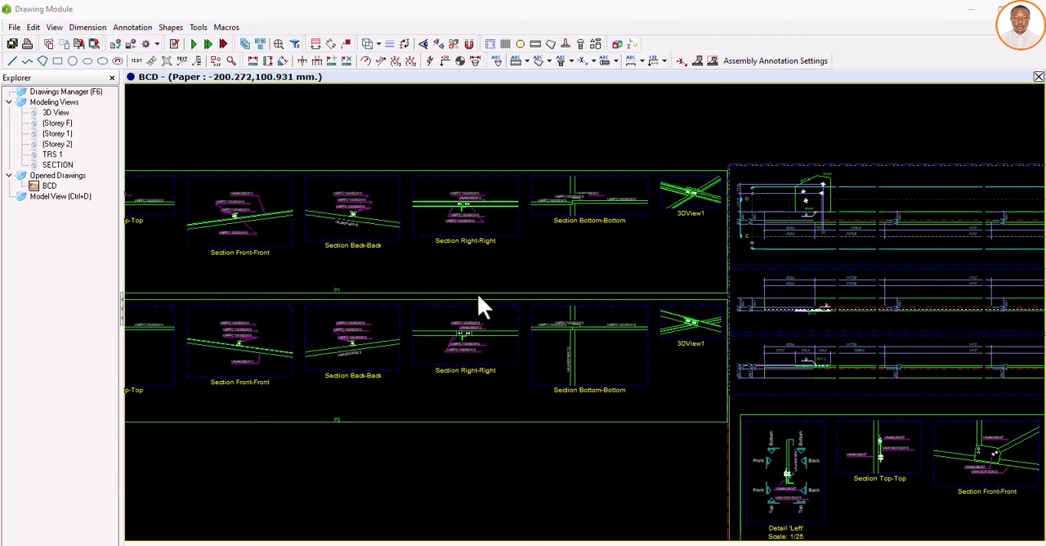
Step: Examine the GS1 gusset connection detail below the truss views, checking its Back-Back and Bottom-Bottom sections, profile labels and 3D view
{"action": "scroll", "coordinate": [467, 342], "scroll_direction": "down", "scroll_amount": 6}
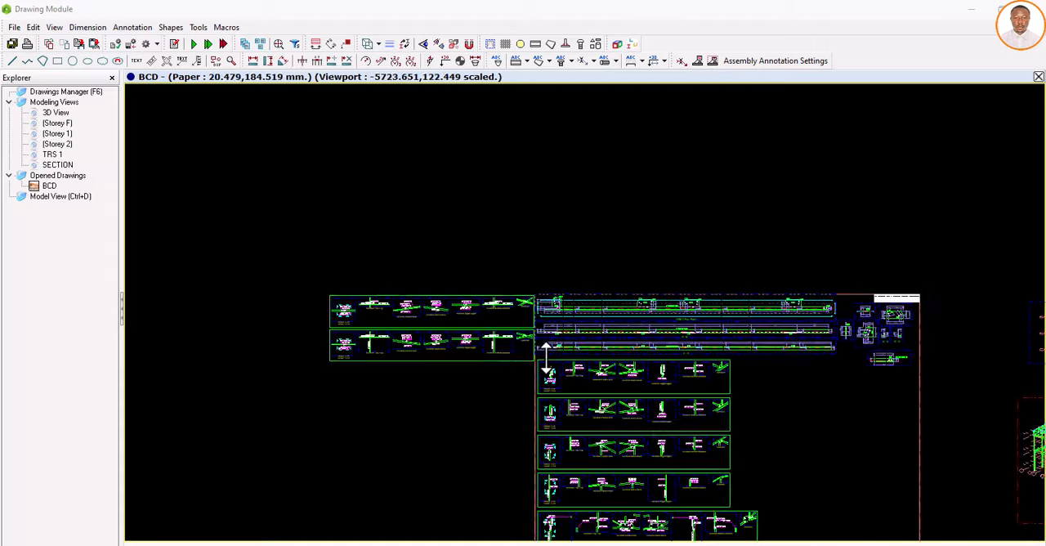
{"action": "scroll", "coordinate": [578, 372], "scroll_direction": "up", "scroll_amount": 5}
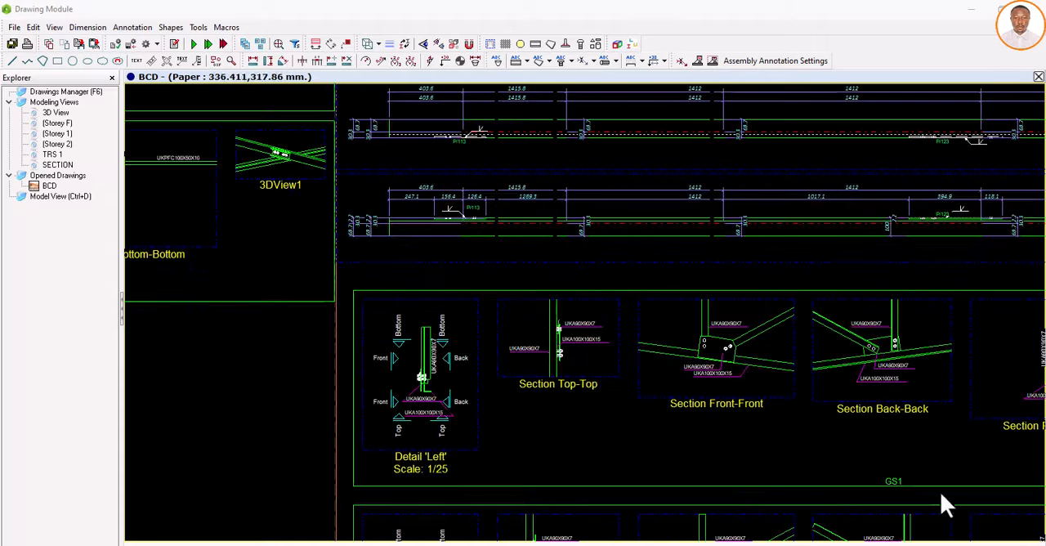
{"action": "scroll", "coordinate": [900, 484], "scroll_direction": "up", "scroll_amount": 3}
{"action": "scroll", "coordinate": [529, 372], "scroll_direction": "down", "scroll_amount": 6}
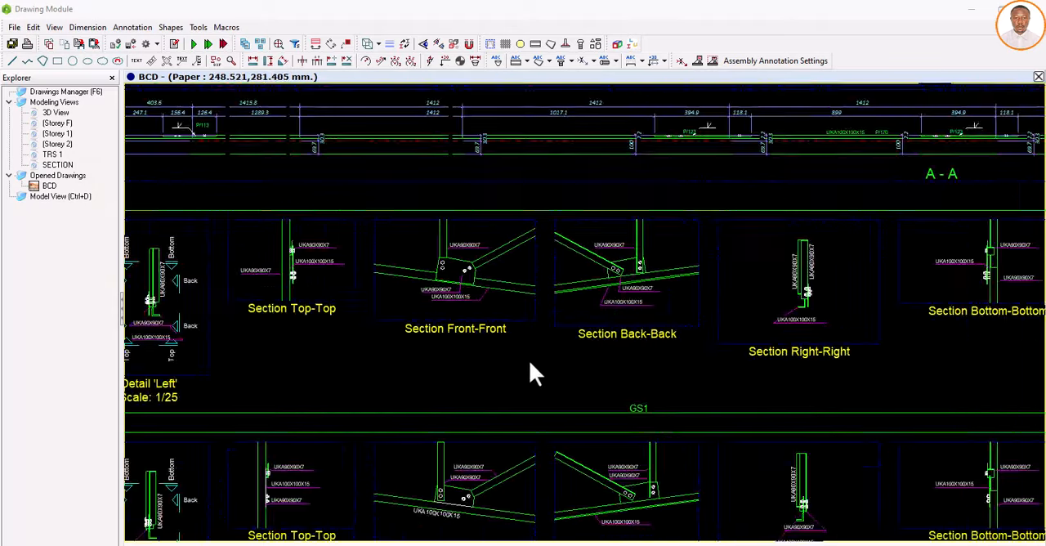
{"action": "scroll", "coordinate": [916, 298], "scroll_direction": "up", "scroll_amount": 5}
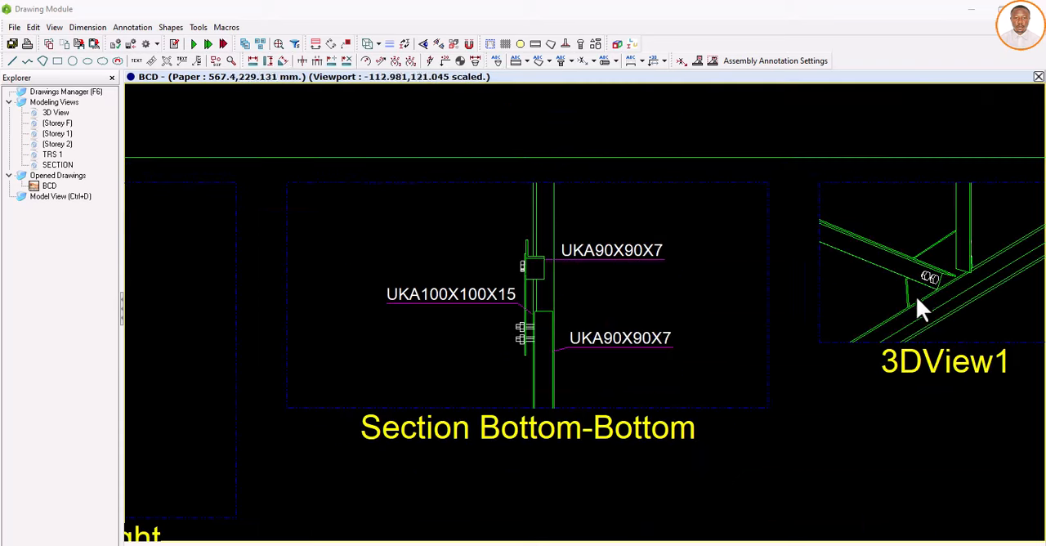
{"action": "scroll", "coordinate": [915, 295], "scroll_direction": "down", "scroll_amount": 4}
{"action": "scroll", "coordinate": [467, 336], "scroll_direction": "up", "scroll_amount": 5}
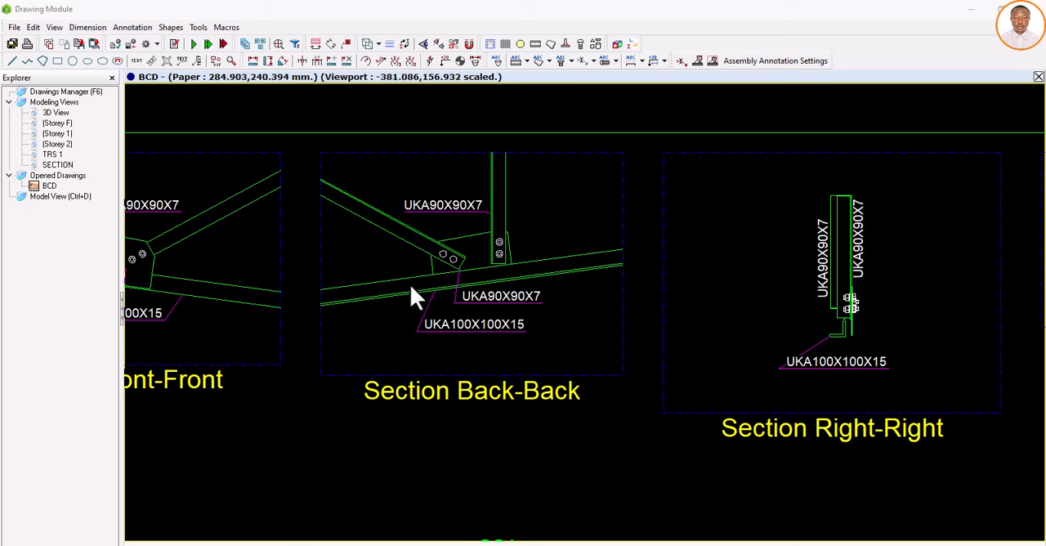
{"action": "scroll", "coordinate": [431, 284], "scroll_direction": "down", "scroll_amount": 4}
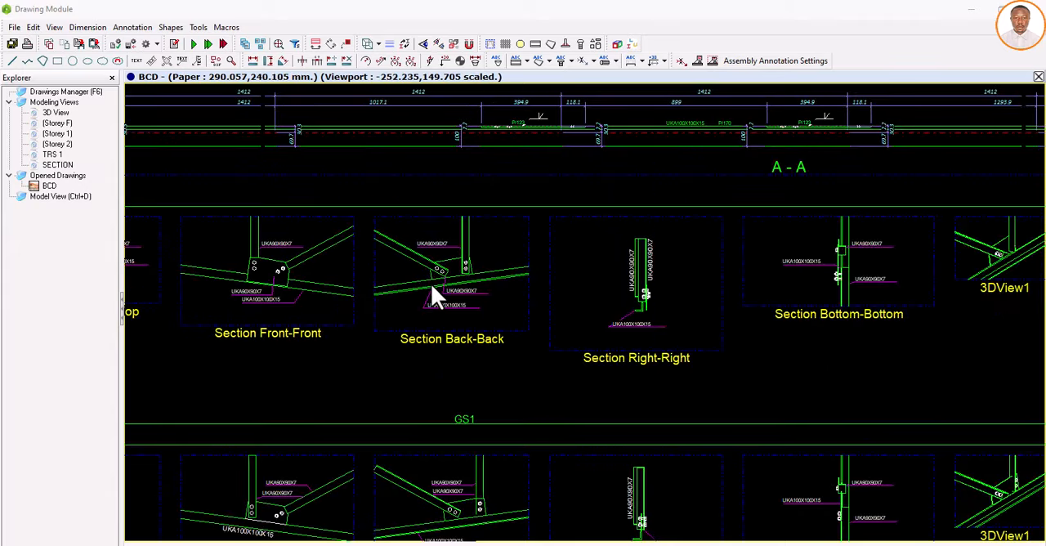
{"action": "scroll", "coordinate": [434, 301], "scroll_direction": "up", "scroll_amount": 2}
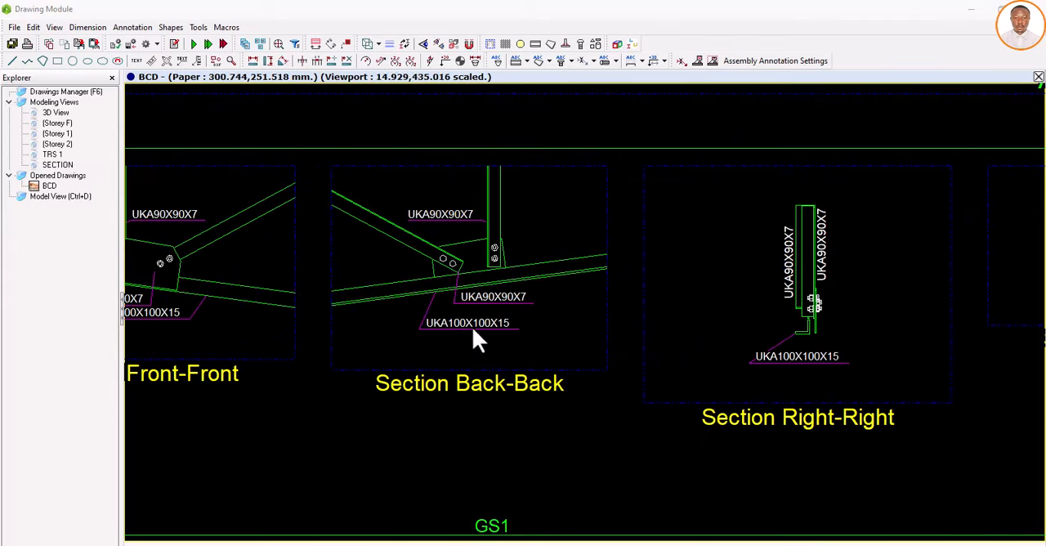
{"action": "scroll", "coordinate": [505, 334], "scroll_direction": "down", "scroll_amount": 1}
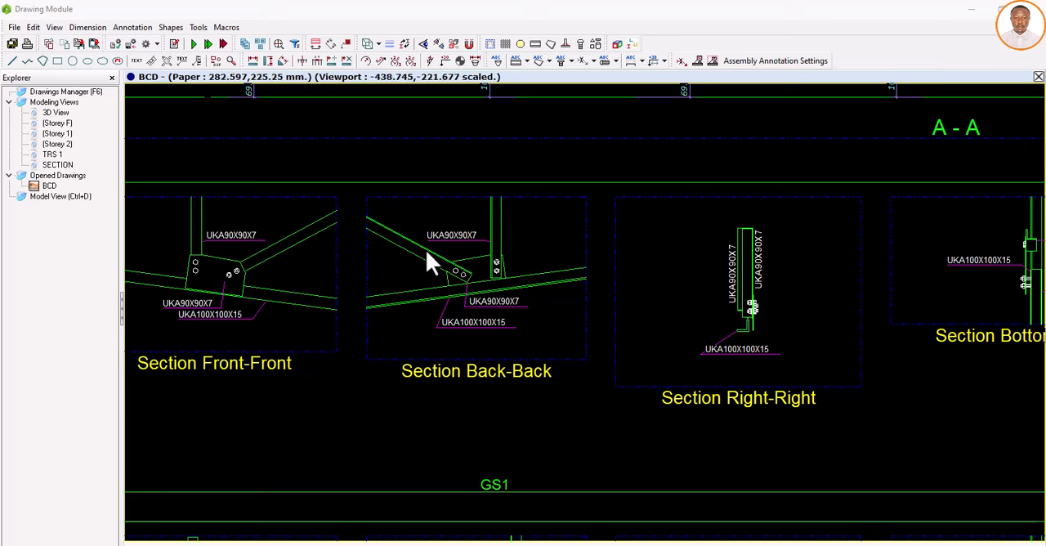
{"action": "scroll", "coordinate": [451, 229], "scroll_direction": "up", "scroll_amount": 2}
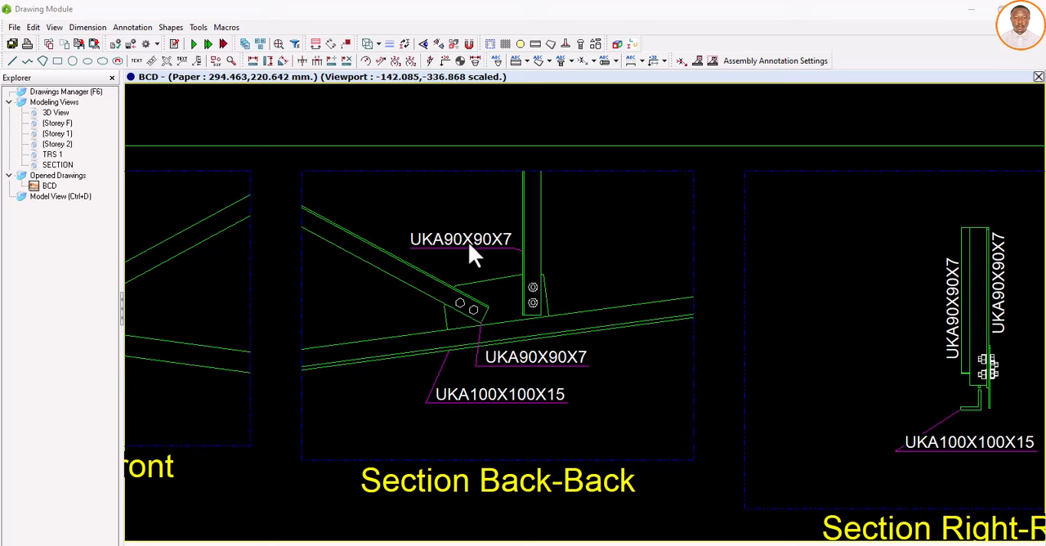
{"action": "scroll", "coordinate": [464, 241], "scroll_direction": "down", "scroll_amount": 3}
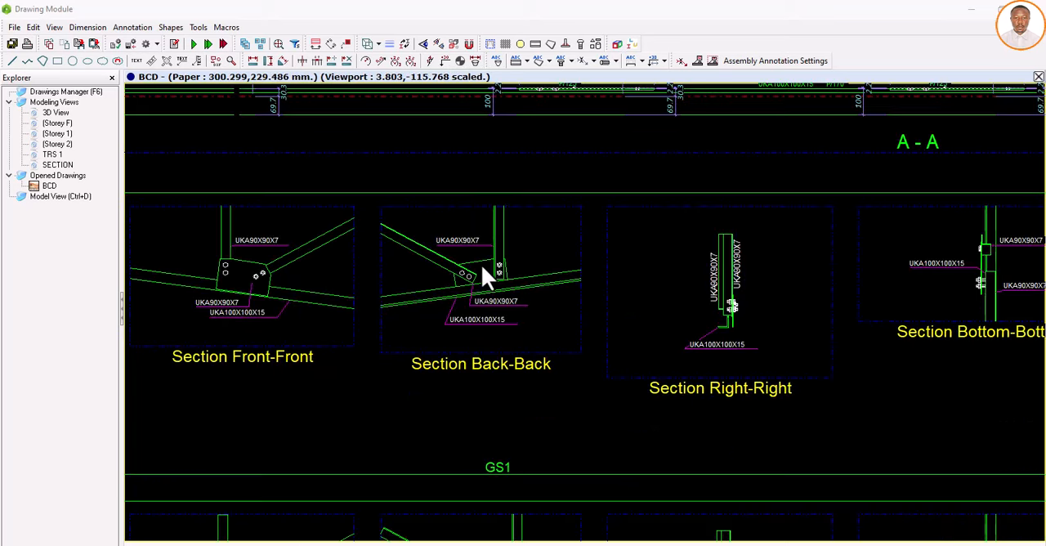
{"action": "scroll", "coordinate": [481, 264], "scroll_direction": "up", "scroll_amount": 2}
{"action": "scroll", "coordinate": [477, 268], "scroll_direction": "down", "scroll_amount": 5}
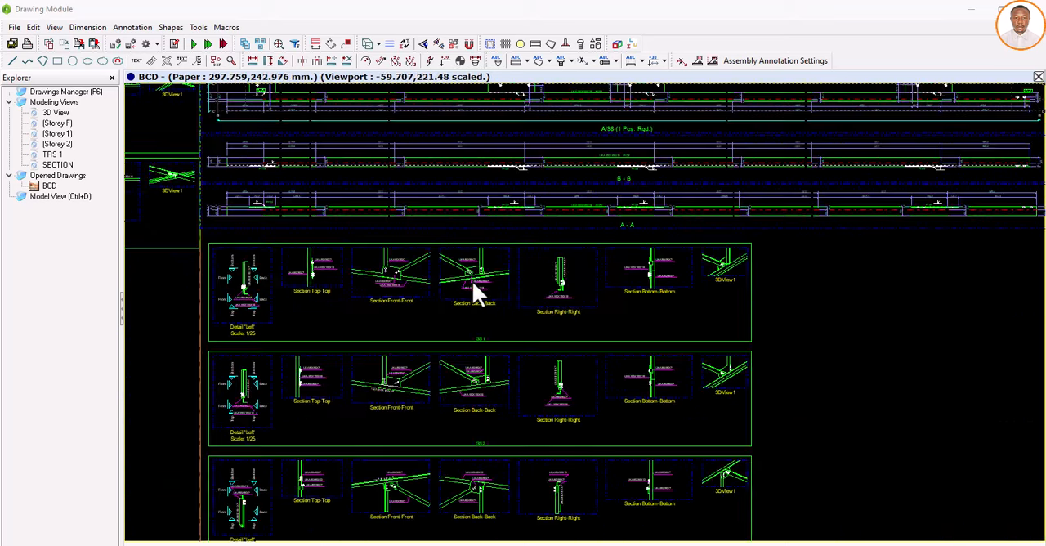
Step: Examine the GS2 gusset connection detail's Front-Front and Back-Back sections, its name label and its Bottom-Bottom section
{"action": "scroll", "coordinate": [388, 380], "scroll_direction": "up", "scroll_amount": 4}
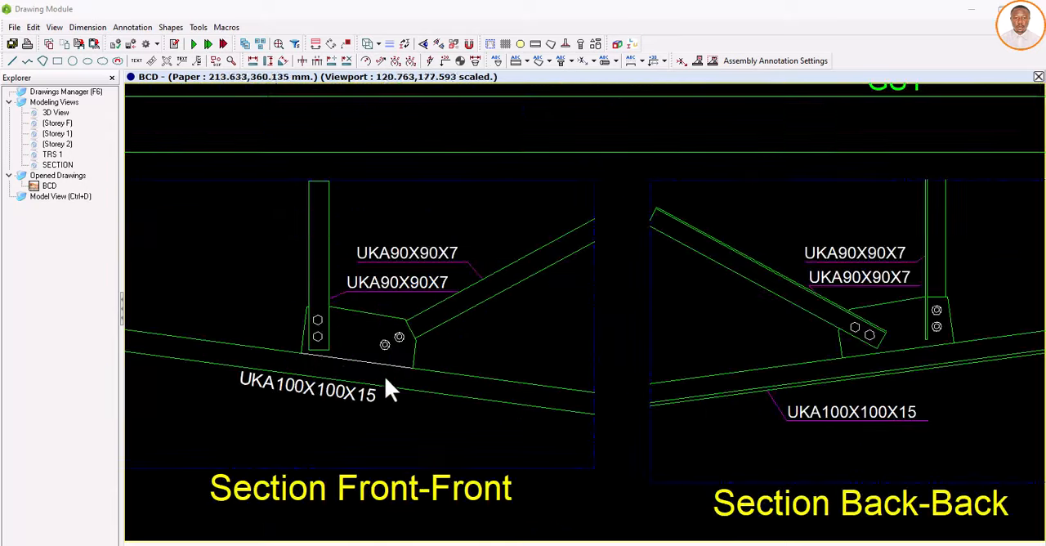
{"action": "scroll", "coordinate": [392, 377], "scroll_direction": "down", "scroll_amount": 2}
{"action": "scroll", "coordinate": [498, 454], "scroll_direction": "down", "scroll_amount": 3}
{"action": "scroll", "coordinate": [507, 448], "scroll_direction": "up", "scroll_amount": 6}
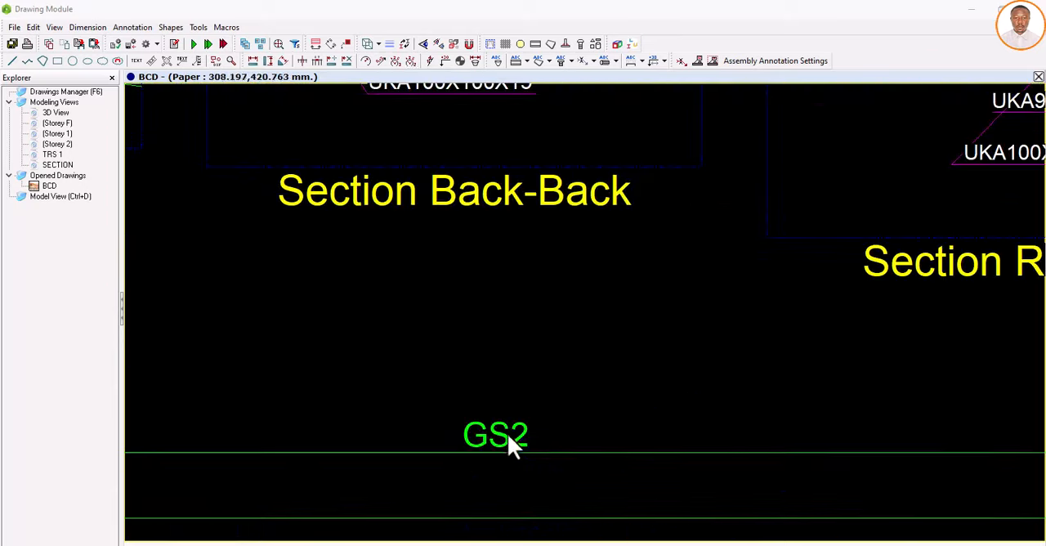
{"action": "scroll", "coordinate": [506, 435], "scroll_direction": "down", "scroll_amount": 2}
{"action": "scroll", "coordinate": [505, 435], "scroll_direction": "down", "scroll_amount": 4}
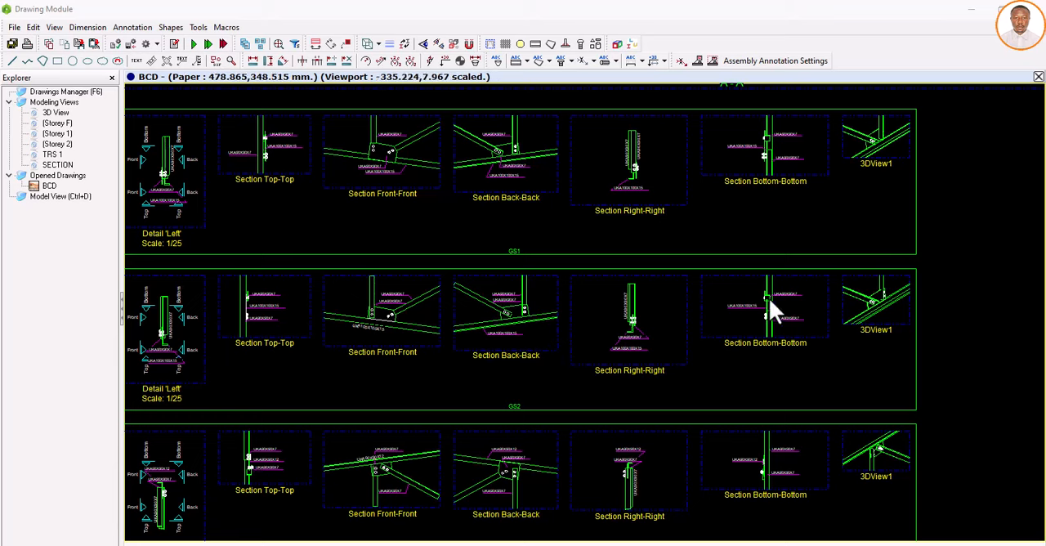
Step: Examine the GS3 gusset connection detail, checking its 3D view, Bottom-Bottom, Back-Back and Front-Front sections and their bolts and profile labels
{"action": "scroll", "coordinate": [643, 304], "scroll_direction": "down", "scroll_amount": 3}
{"action": "scroll", "coordinate": [799, 405], "scroll_direction": "up", "scroll_amount": 6}
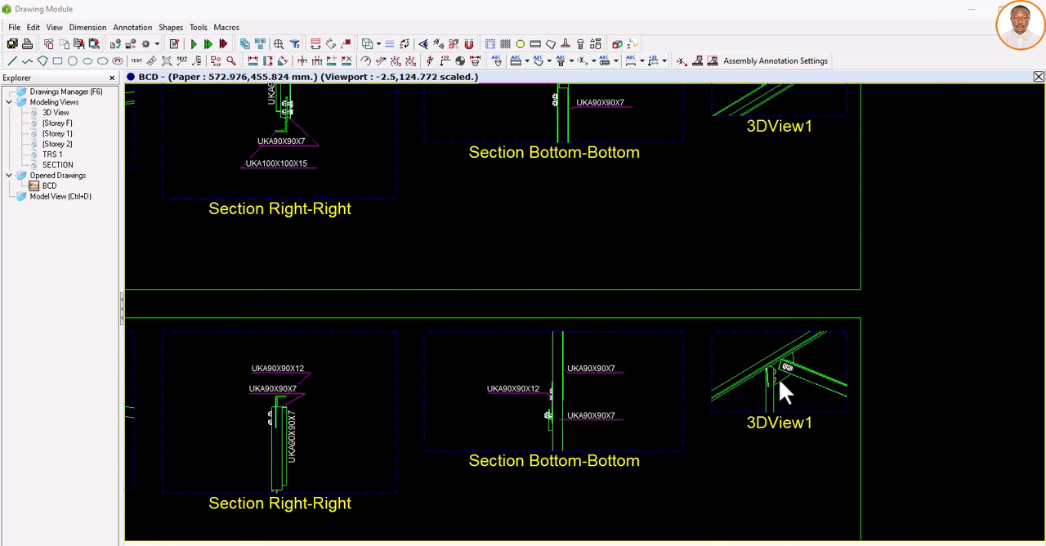
{"action": "scroll", "coordinate": [773, 409], "scroll_direction": "down", "scroll_amount": 4}
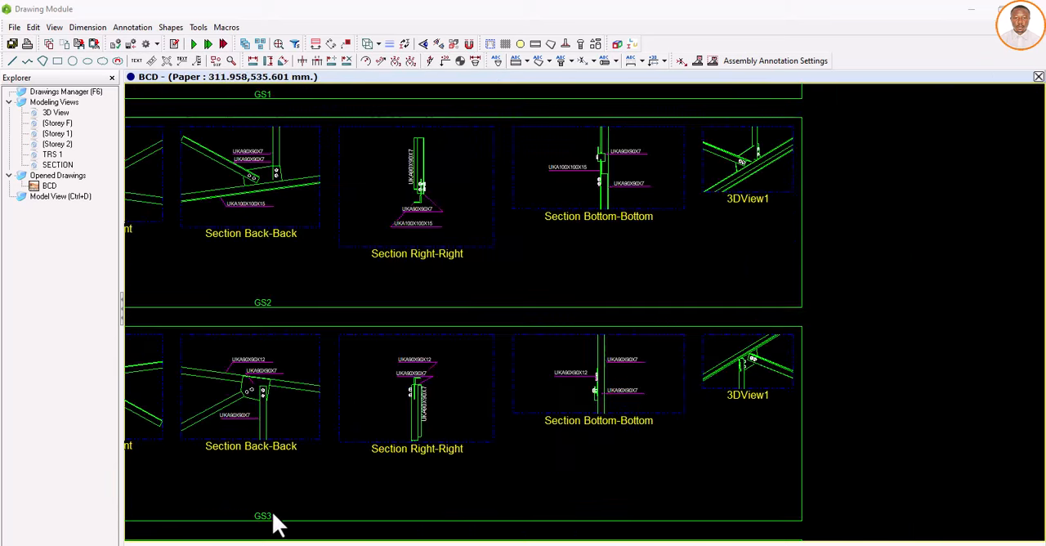
{"action": "scroll", "coordinate": [733, 376], "scroll_direction": "up", "scroll_amount": 6}
{"action": "scroll", "coordinate": [786, 308], "scroll_direction": "down", "scroll_amount": 2}
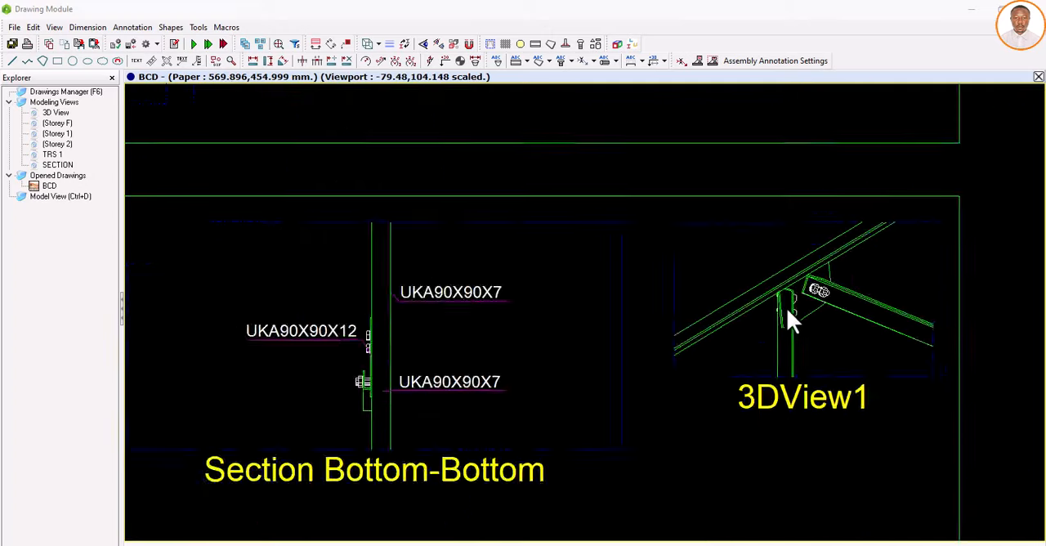
{"action": "scroll", "coordinate": [786, 307], "scroll_direction": "down", "scroll_amount": 3}
{"action": "scroll", "coordinate": [332, 352], "scroll_direction": "down", "scroll_amount": 2}
{"action": "scroll", "coordinate": [270, 348], "scroll_direction": "up", "scroll_amount": 4}
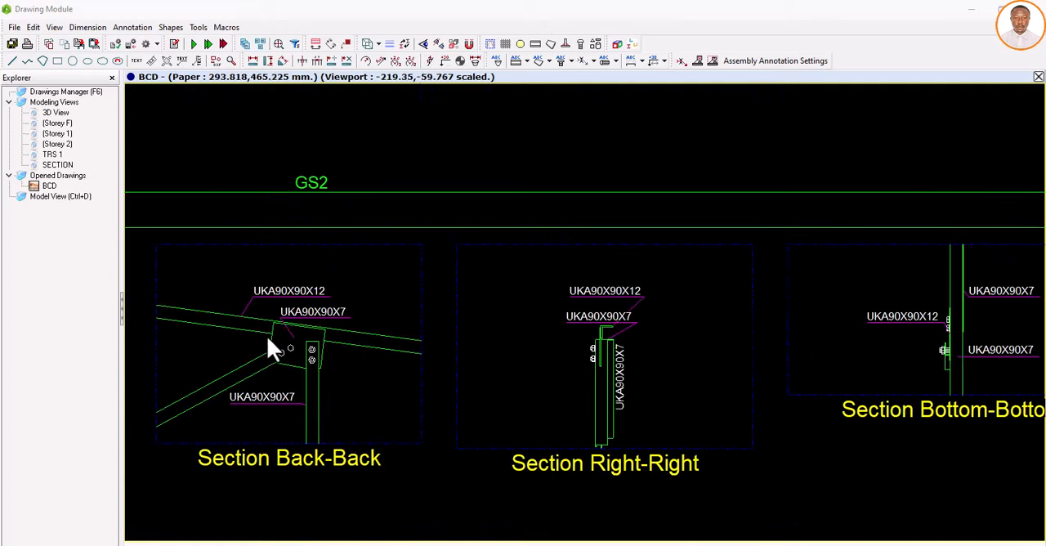
{"action": "scroll", "coordinate": [268, 340], "scroll_direction": "up", "scroll_amount": 3}
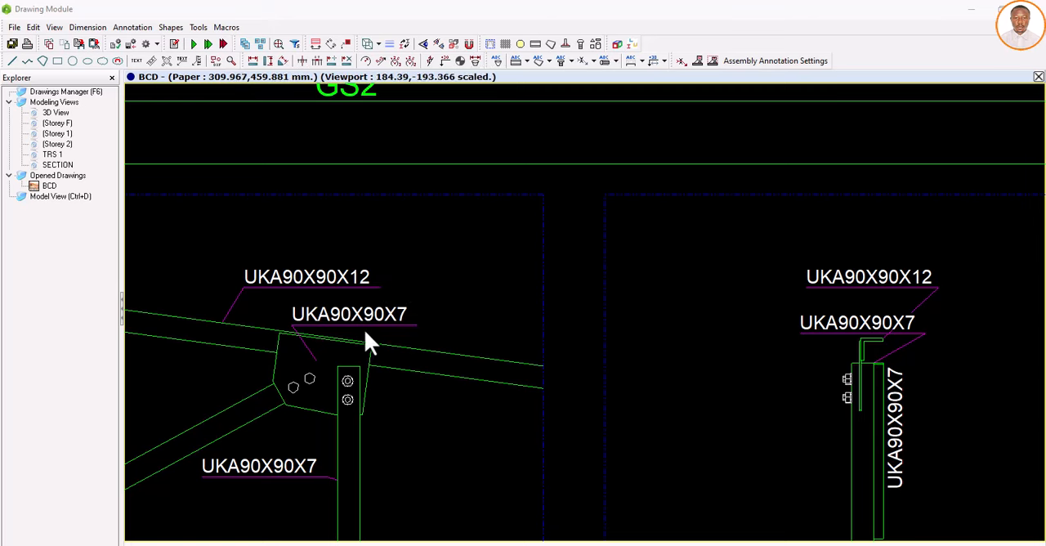
{"action": "scroll", "coordinate": [368, 343], "scroll_direction": "down", "scroll_amount": 2}
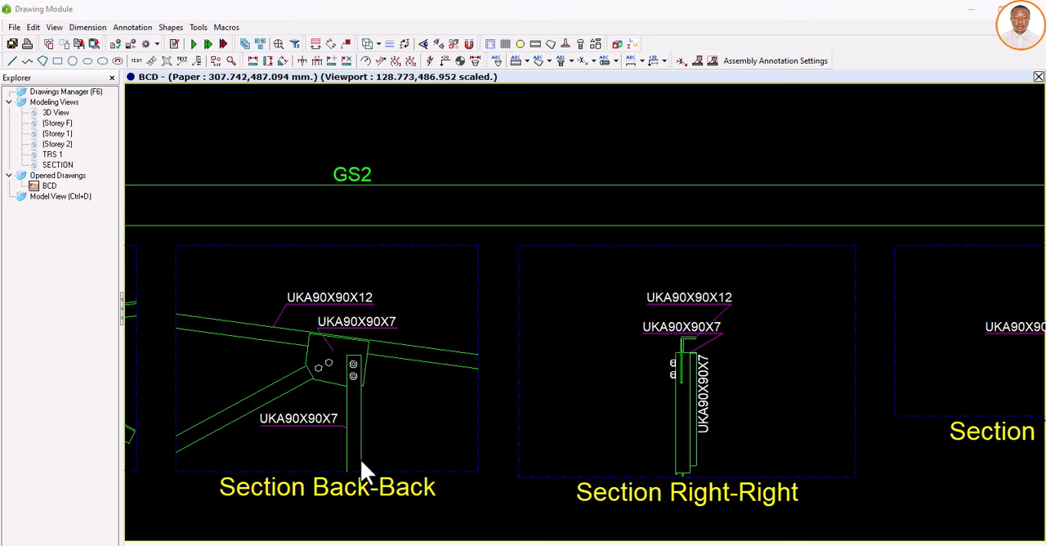
{"action": "scroll", "coordinate": [349, 384], "scroll_direction": "down", "scroll_amount": 3}
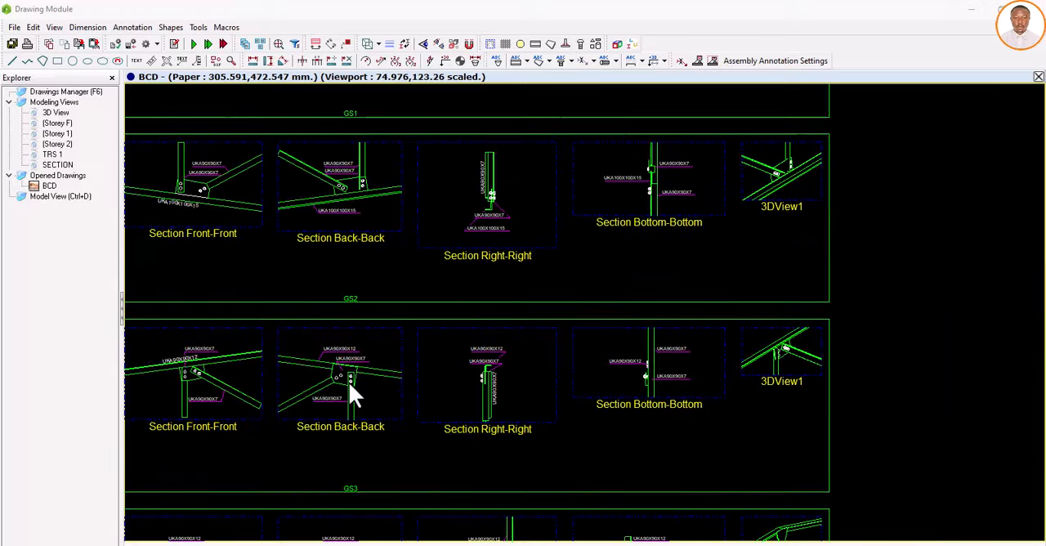
{"action": "scroll", "coordinate": [348, 381], "scroll_direction": "down", "scroll_amount": 3}
{"action": "scroll", "coordinate": [265, 385], "scroll_direction": "up", "scroll_amount": 6}
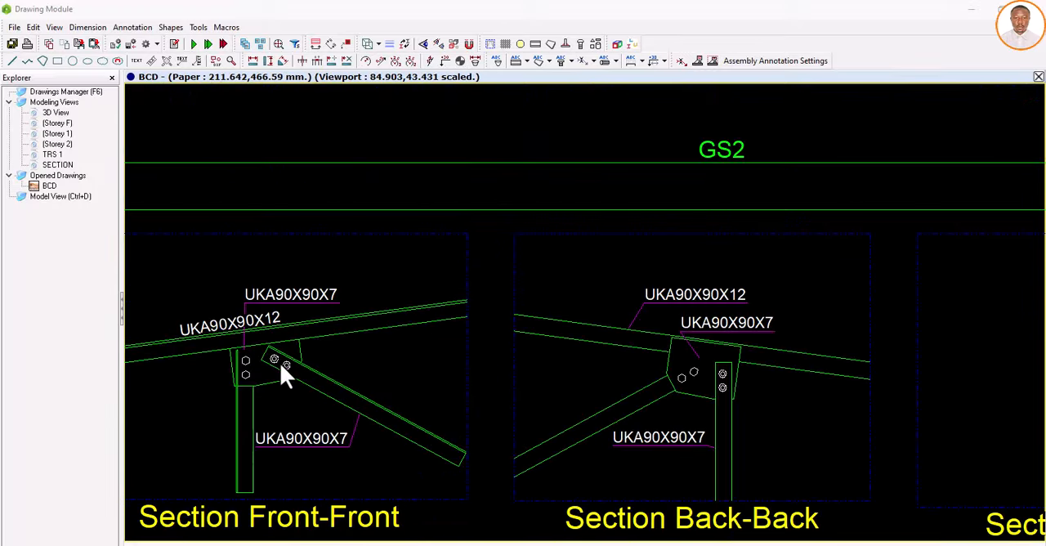
{"action": "scroll", "coordinate": [280, 362], "scroll_direction": "down", "scroll_amount": 3}
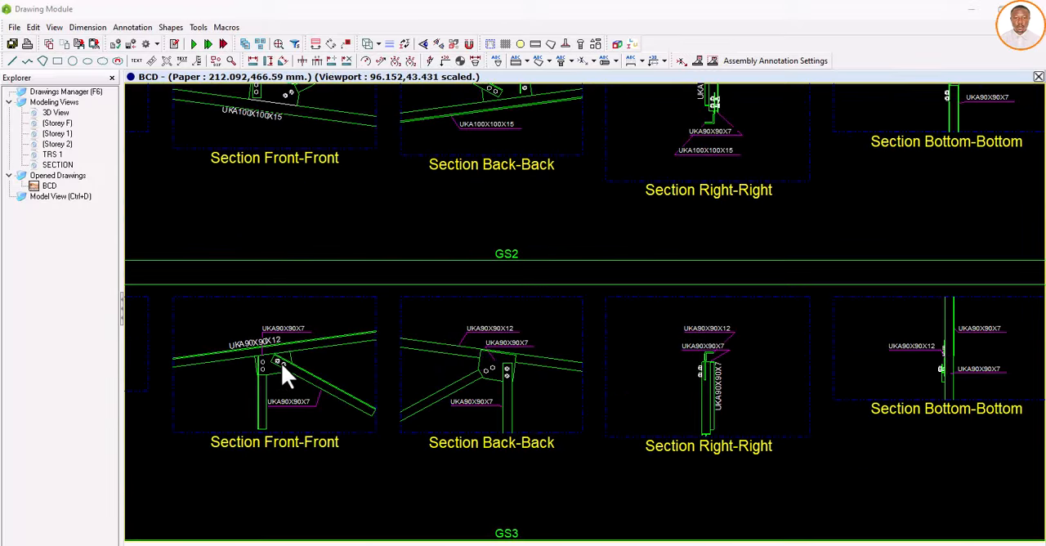
Step: Compare the GS2 and GS3 gusset detail rows with the neighbouring detail rows, checking their sections and name labels
{"action": "scroll", "coordinate": [281, 363], "scroll_direction": "down", "scroll_amount": 4}
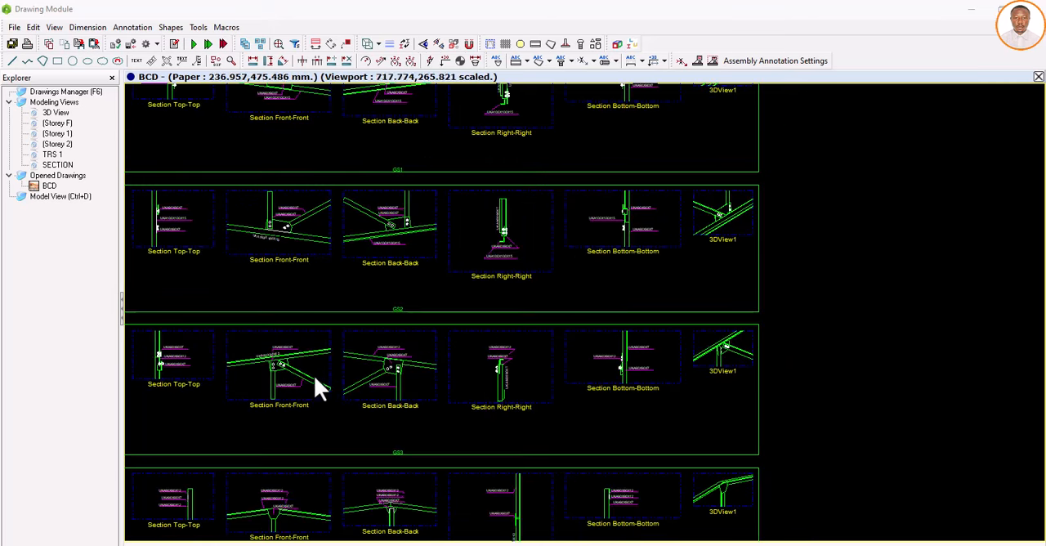
{"action": "scroll", "coordinate": [319, 380], "scroll_direction": "down", "scroll_amount": 2}
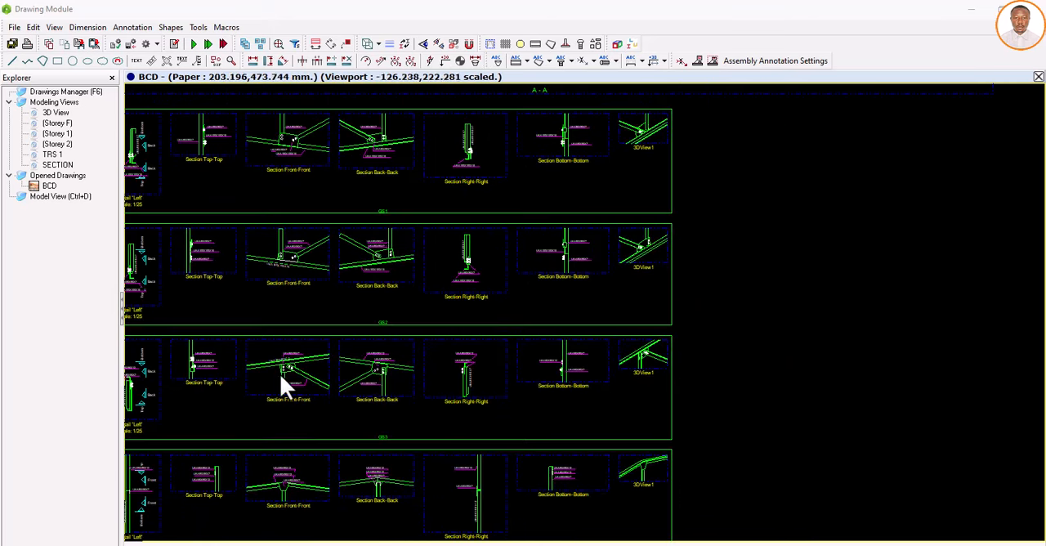
{"action": "scroll", "coordinate": [280, 377], "scroll_direction": "up", "scroll_amount": 3}
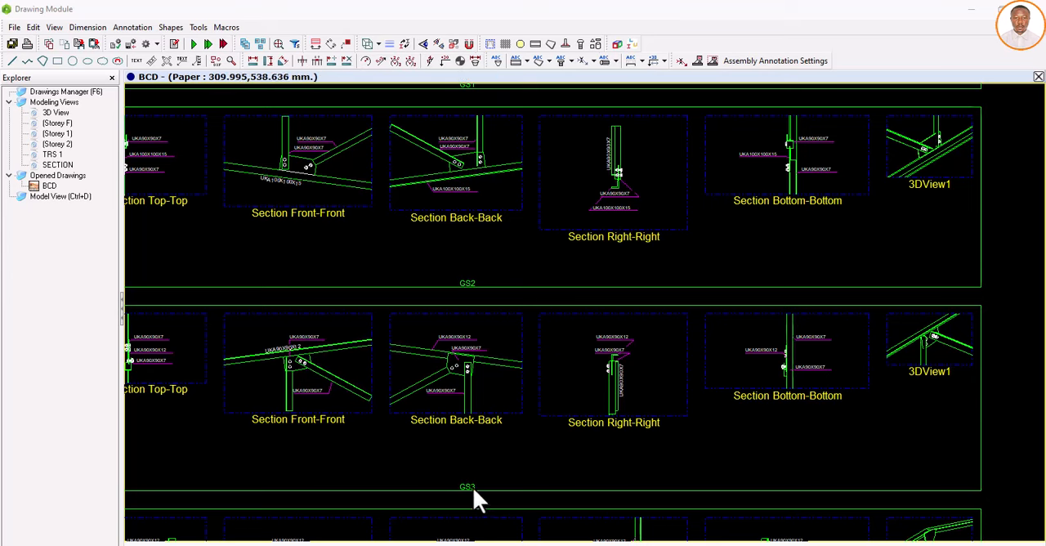
{"action": "scroll", "coordinate": [432, 426], "scroll_direction": "down", "scroll_amount": 5}
{"action": "scroll", "coordinate": [507, 400], "scroll_direction": "down", "scroll_amount": 3}
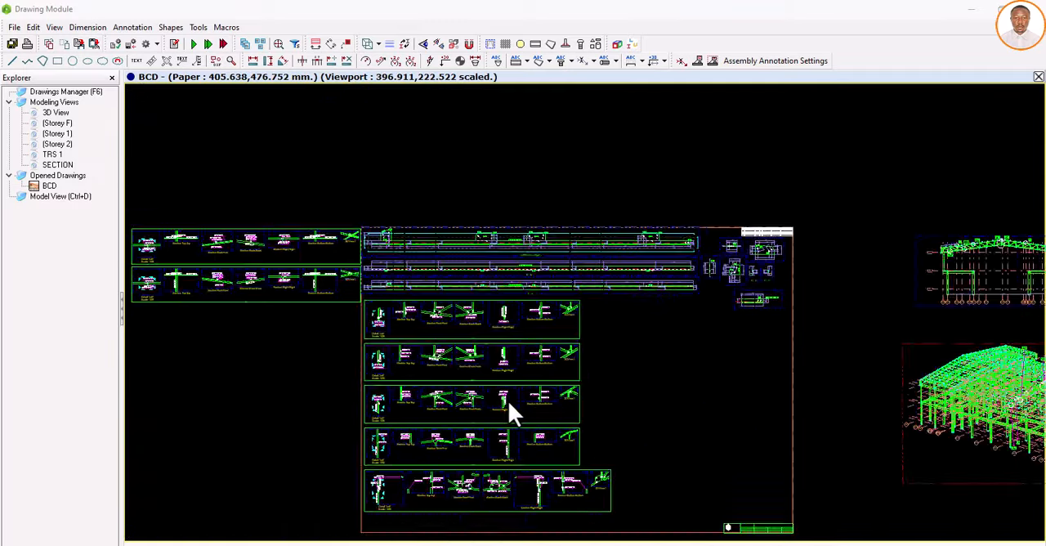
Step: Examine the GS4 and GS6 callouts at the truss ridge in the building section, checking the circled gusset plates, members and bolts
{"action": "scroll", "coordinate": [932, 272], "scroll_direction": "up", "scroll_amount": 1}
{"action": "scroll", "coordinate": [924, 276], "scroll_direction": "up", "scroll_amount": 5}
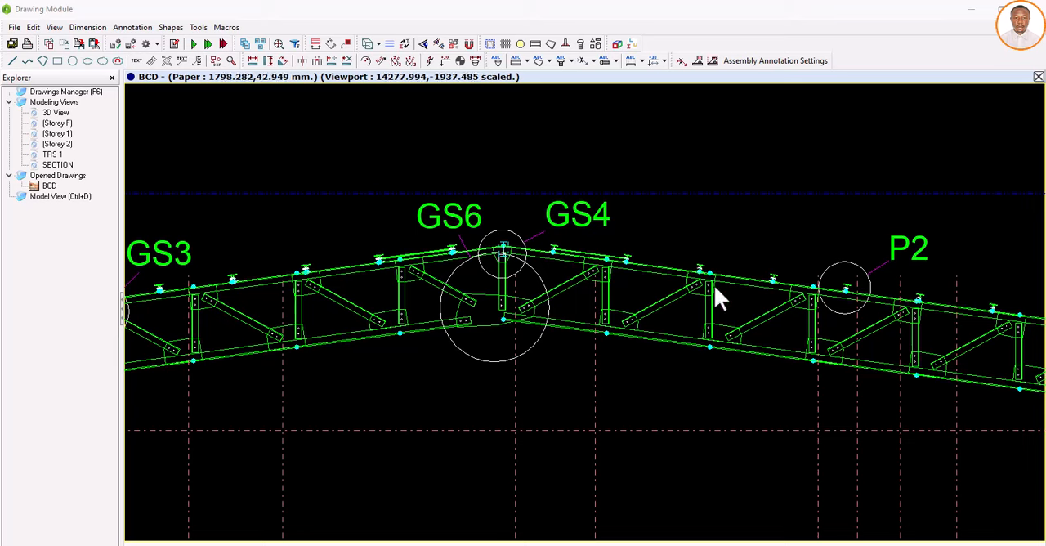
{"action": "scroll", "coordinate": [910, 264], "scroll_direction": "up", "scroll_amount": 2}
{"action": "scroll", "coordinate": [905, 262], "scroll_direction": "down", "scroll_amount": 5}
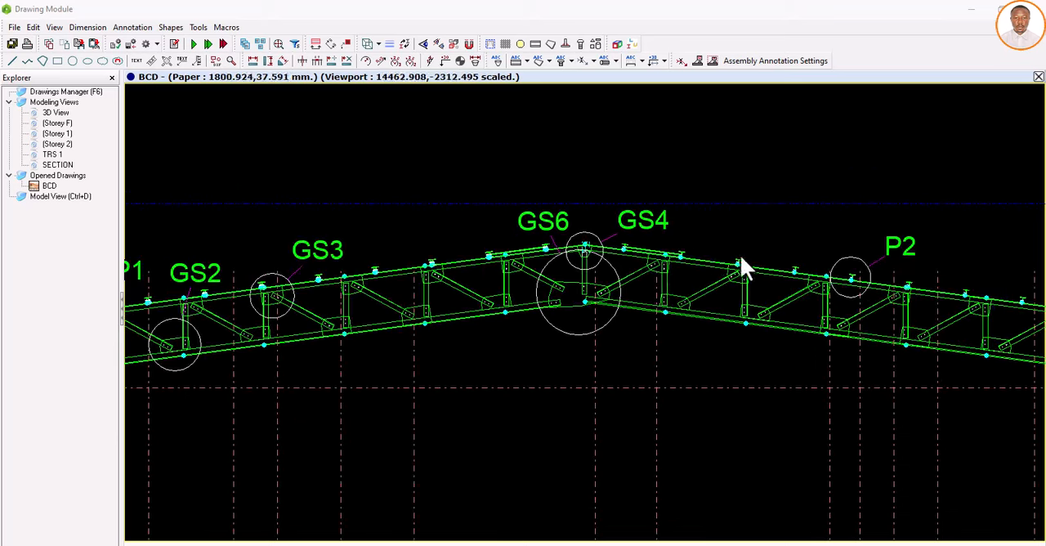
{"action": "scroll", "coordinate": [654, 245], "scroll_direction": "up", "scroll_amount": 4}
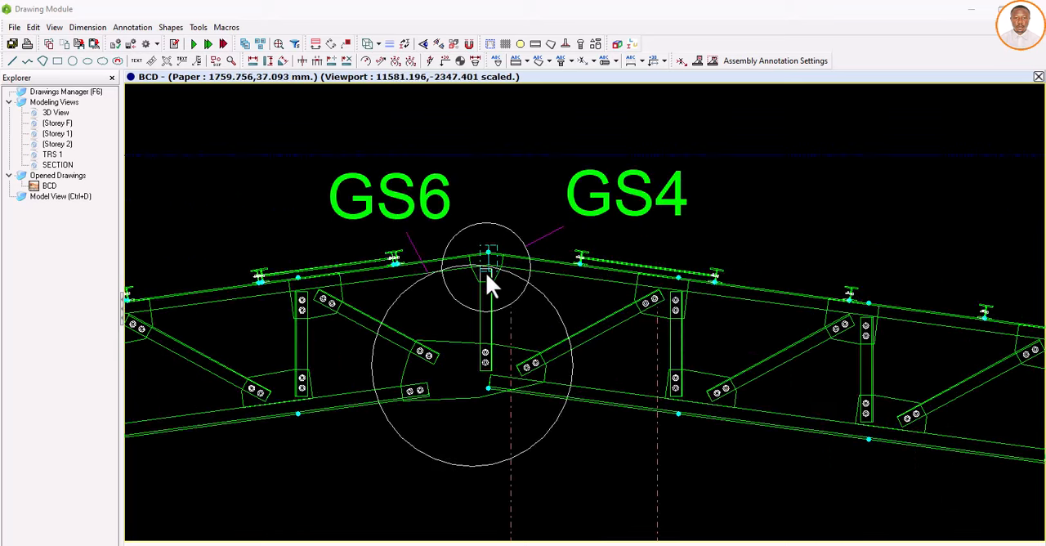
{"action": "scroll", "coordinate": [560, 233], "scroll_direction": "down", "scroll_amount": 4}
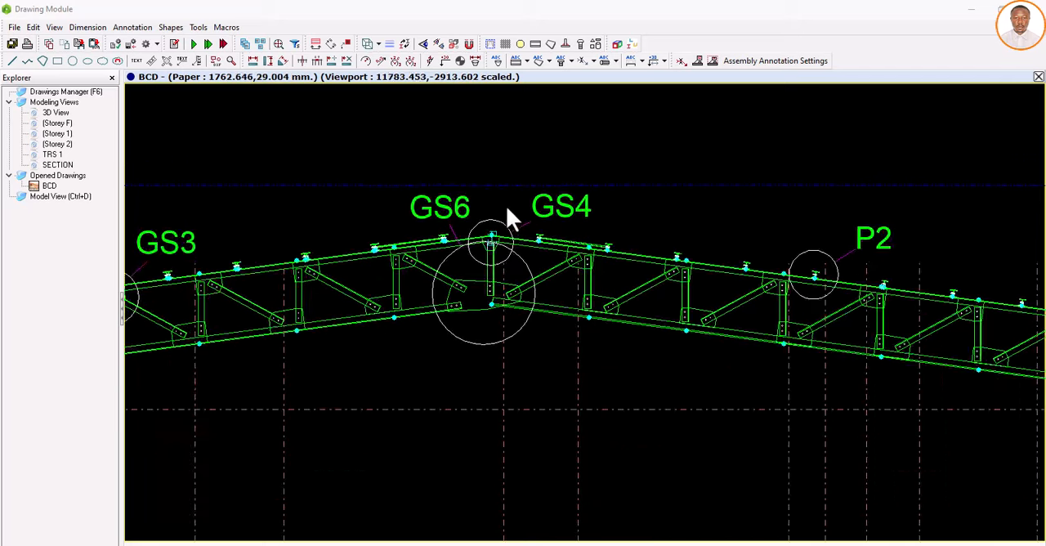
{"action": "scroll", "coordinate": [481, 239], "scroll_direction": "up", "scroll_amount": 3}
{"action": "scroll", "coordinate": [474, 241], "scroll_direction": "down", "scroll_amount": 1}
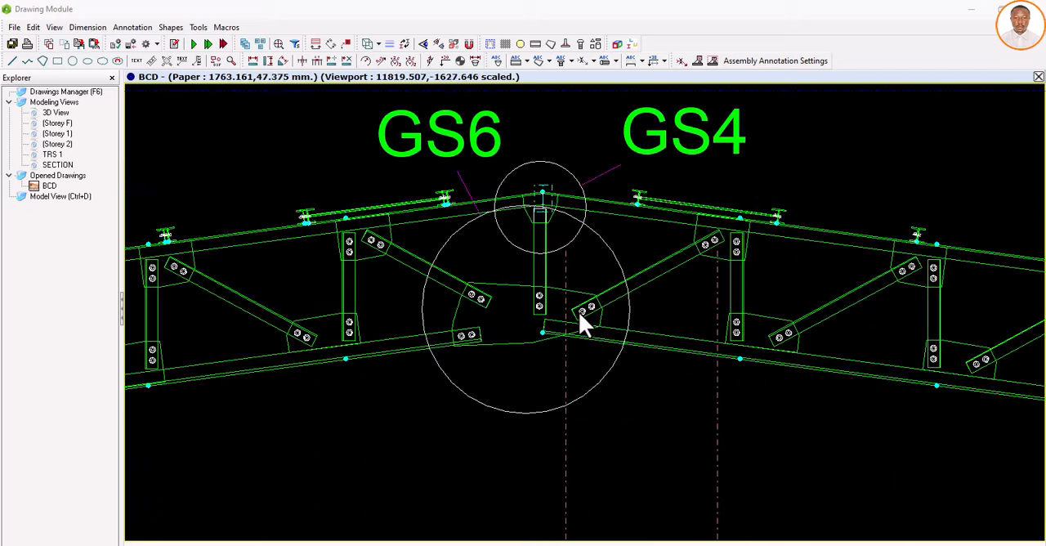
{"action": "scroll", "coordinate": [524, 320], "scroll_direction": "down", "scroll_amount": 4}
{"action": "scroll", "coordinate": [339, 330], "scroll_direction": "up", "scroll_amount": 3}
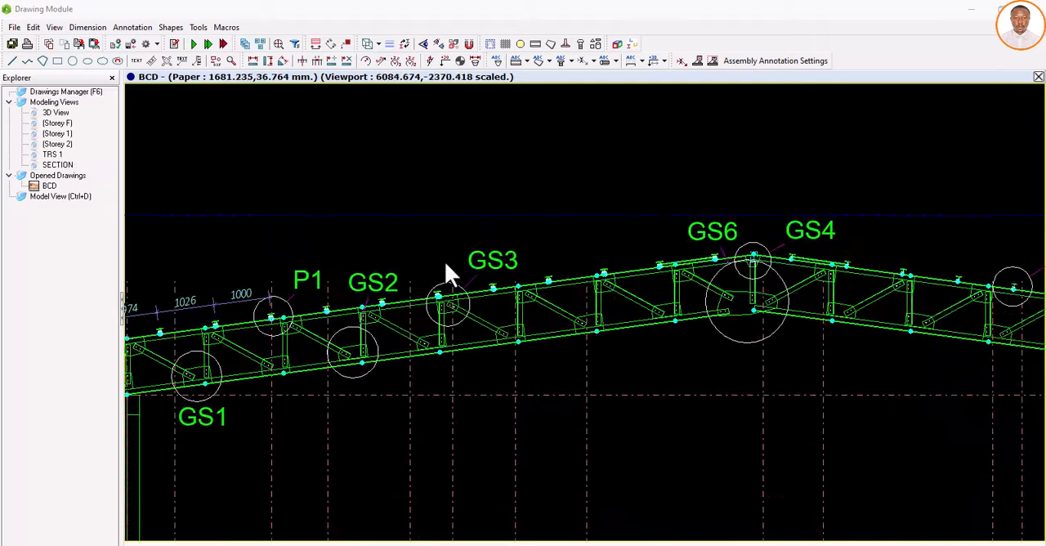
Step: Examine the P1, GS1, GS2 and GS3 callouts along the truss's rising half, including the purlin spacing dimensions near the eave
{"action": "scroll", "coordinate": [286, 315], "scroll_direction": "down", "scroll_amount": 2}
{"action": "scroll", "coordinate": [349, 300], "scroll_direction": "up", "scroll_amount": 4}
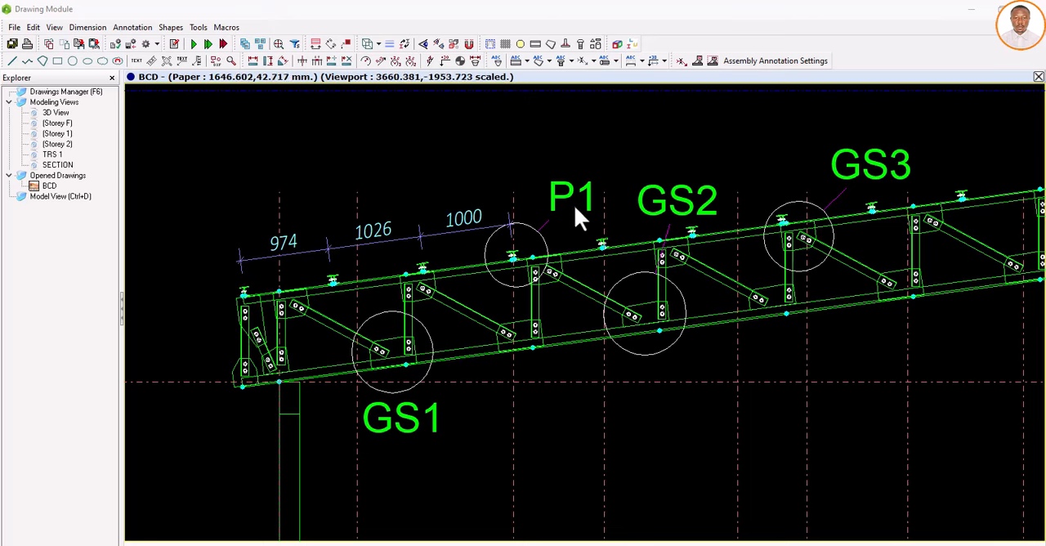
{"action": "scroll", "coordinate": [672, 222], "scroll_direction": "down", "scroll_amount": 2}
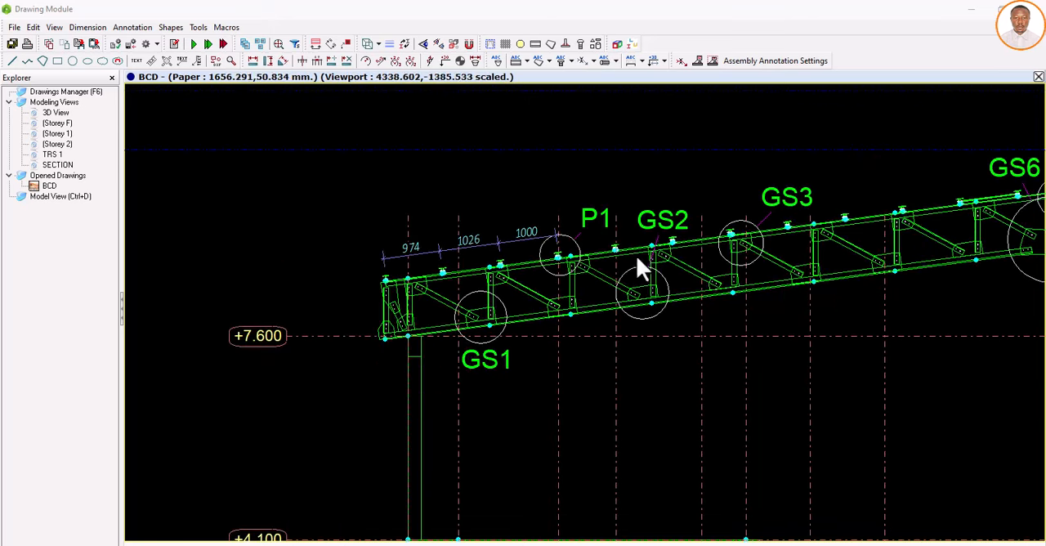
{"action": "scroll", "coordinate": [810, 224], "scroll_direction": "down", "scroll_amount": 1}
{"action": "scroll", "coordinate": [553, 306], "scroll_direction": "down", "scroll_amount": 2}
{"action": "scroll", "coordinate": [513, 293], "scroll_direction": "down", "scroll_amount": 4}
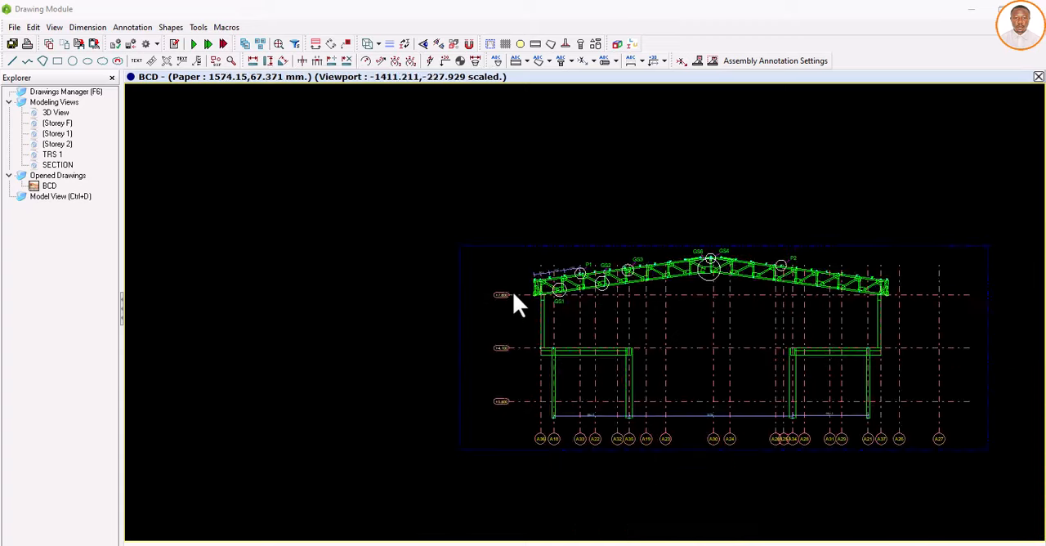
Step: Examine the connection labels on the roof in the BCD drawing's 3D view and compare them with the building section above
{"action": "scroll", "coordinate": [512, 303], "scroll_direction": "down", "scroll_amount": 1}
{"action": "scroll", "coordinate": [593, 311], "scroll_direction": "down", "scroll_amount": 2}
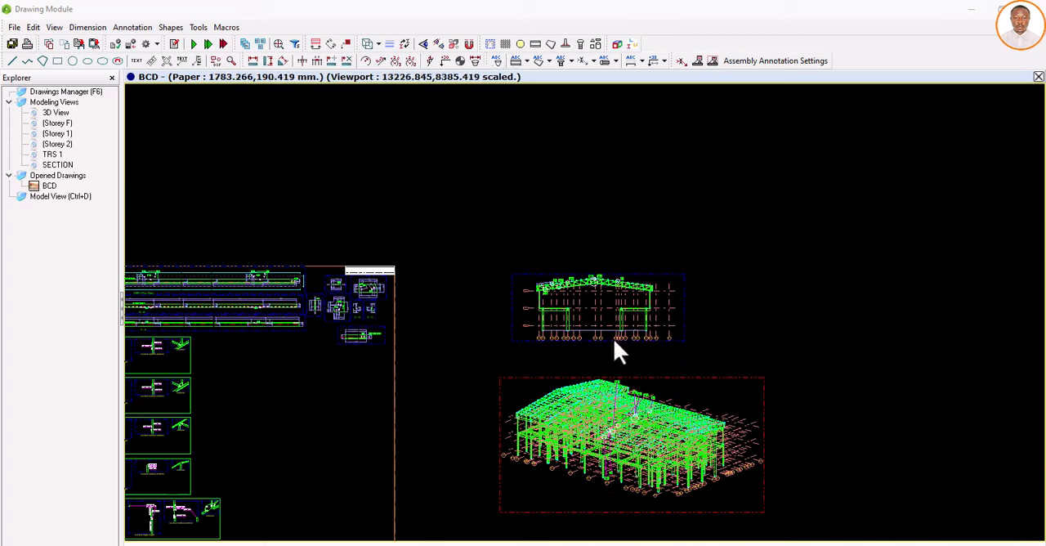
{"action": "scroll", "coordinate": [696, 298], "scroll_direction": "down", "scroll_amount": 1}
{"action": "scroll", "coordinate": [660, 358], "scroll_direction": "up", "scroll_amount": 8}
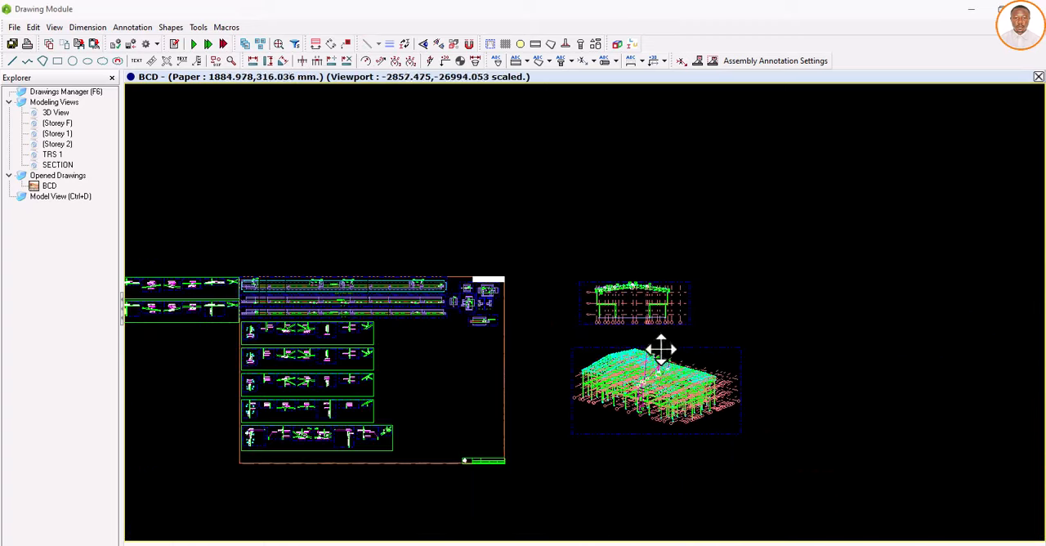
{"action": "scroll", "coordinate": [650, 344], "scroll_direction": "up", "scroll_amount": 2}
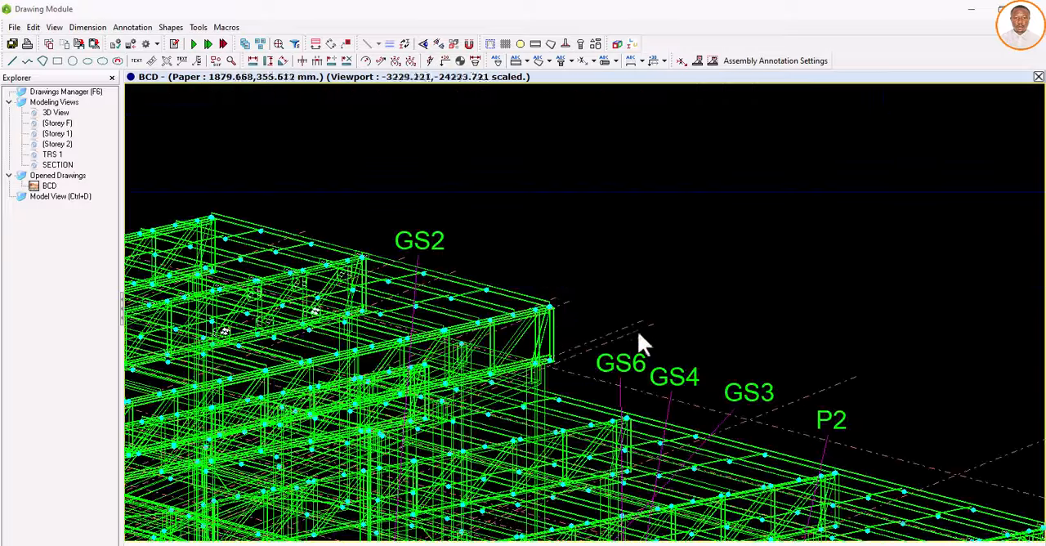
{"action": "scroll", "coordinate": [634, 324], "scroll_direction": "down", "scroll_amount": 9}
{"action": "scroll", "coordinate": [631, 315], "scroll_direction": "down", "scroll_amount": 4}
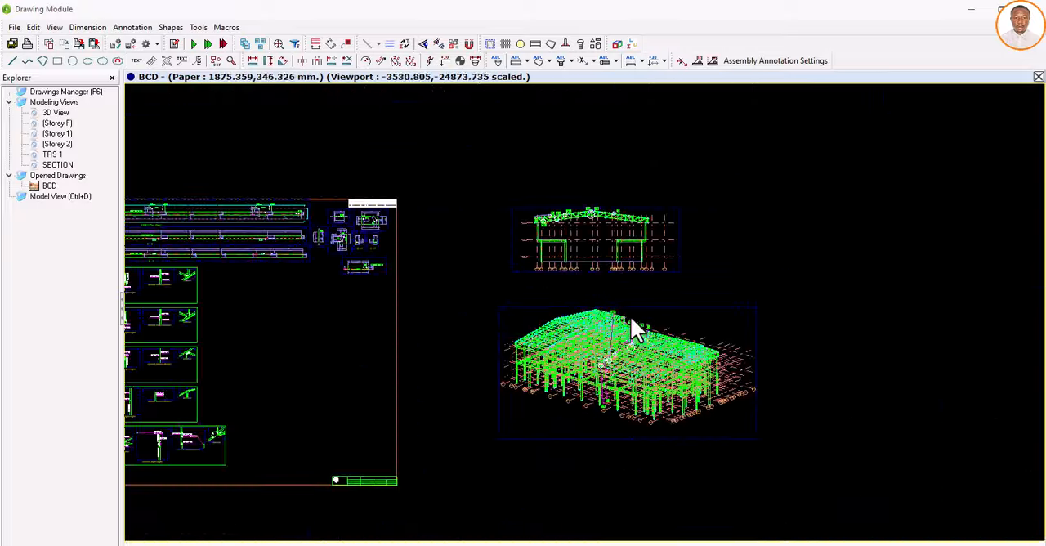
{"action": "scroll", "coordinate": [585, 339], "scroll_direction": "down", "scroll_amount": 1}
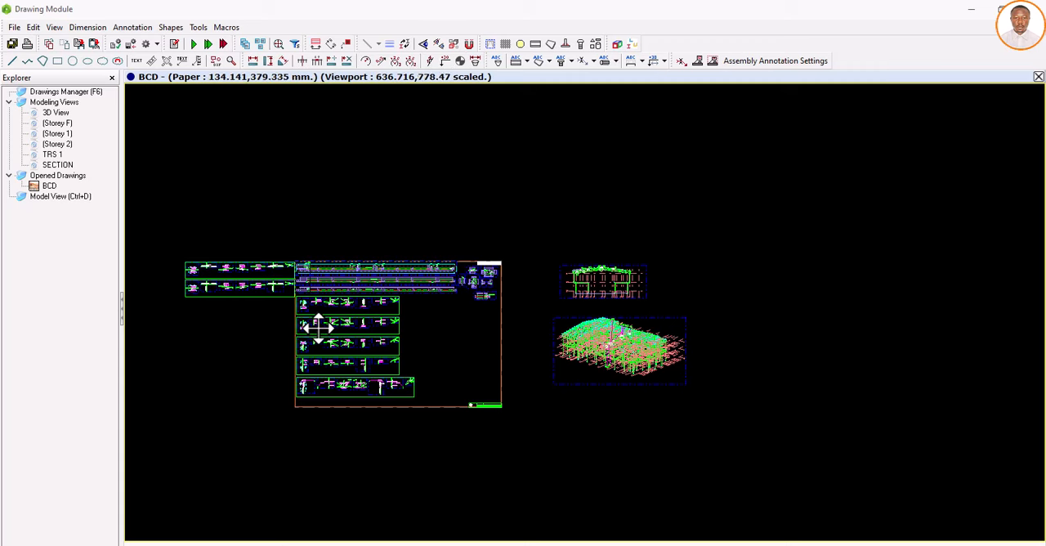
Step: Close the BCD drawing with its changes saved, and return from the Drawing Module to the ProtaSteel 3D model
{"action": "left_click", "coordinate": [1039, 76]}
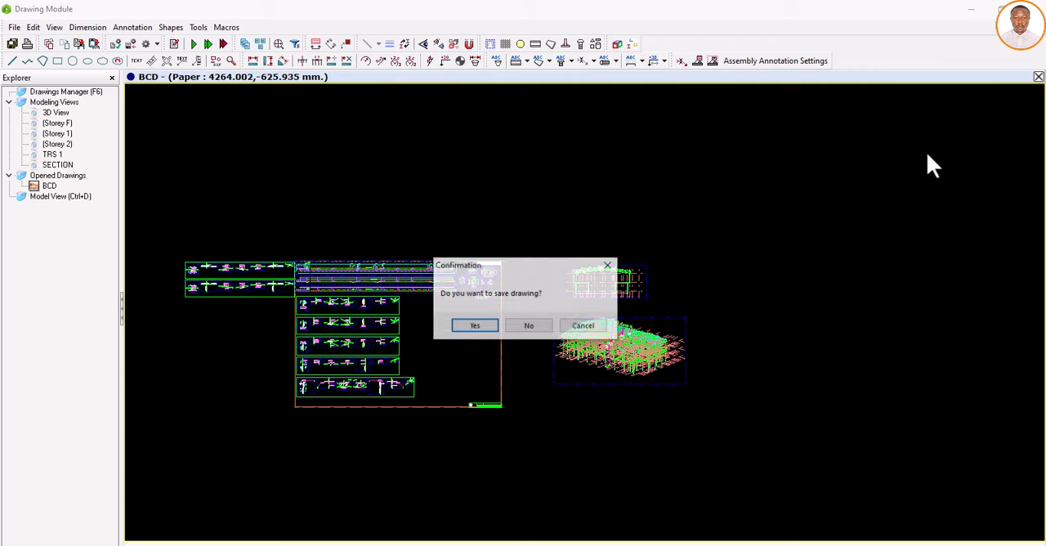
{"action": "left_click", "coordinate": [487, 325]}
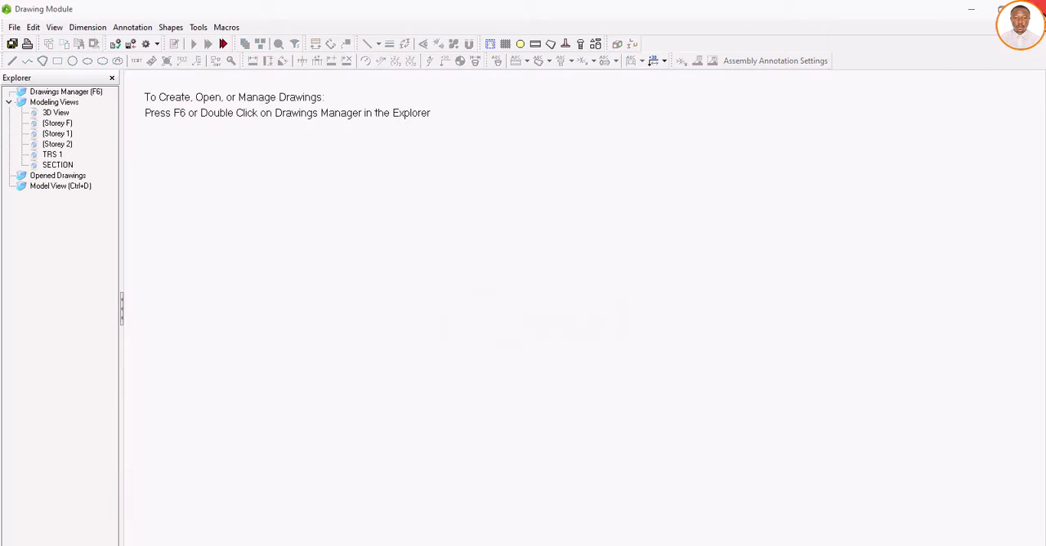
{"action": "left_click", "coordinate": [1032, 9]}
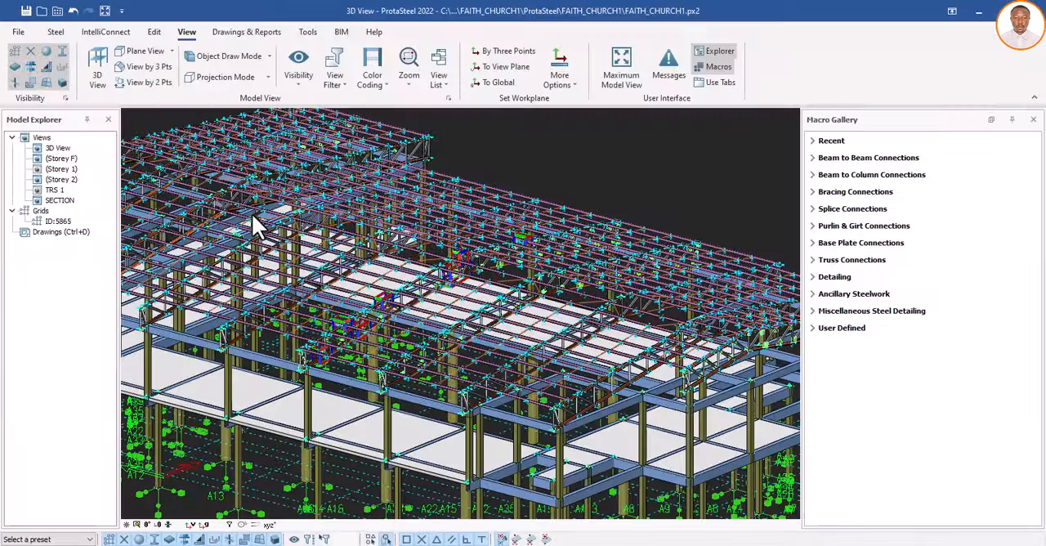
Step: Inspect the coloured detail boxes around the truss gussets and purlin connections in the 3D model
{"action": "scroll", "coordinate": [398, 229], "scroll_direction": "down", "scroll_amount": 3}
{"action": "scroll", "coordinate": [384, 253], "scroll_direction": "up", "scroll_amount": 5}
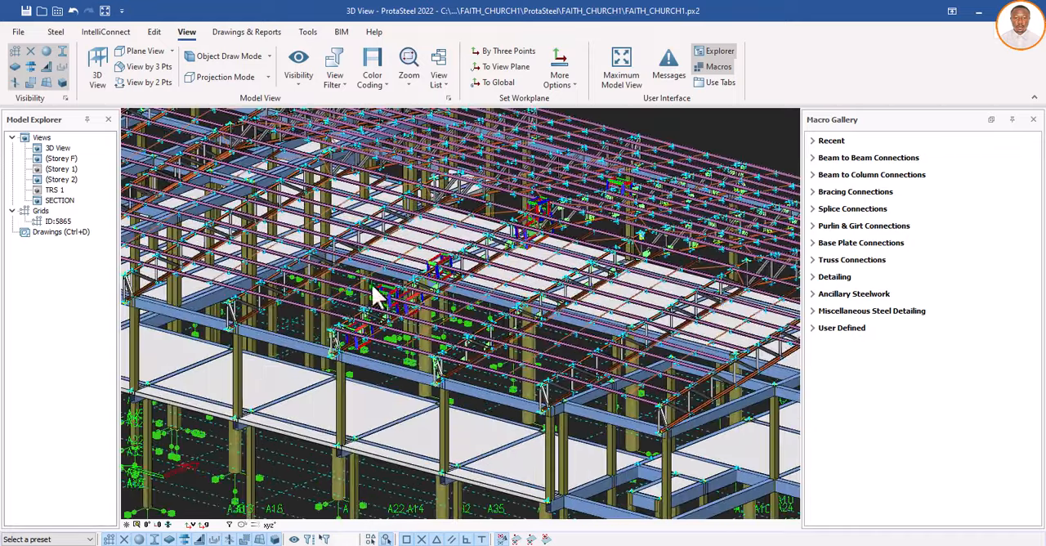
{"action": "scroll", "coordinate": [409, 298], "scroll_direction": "up", "scroll_amount": 3}
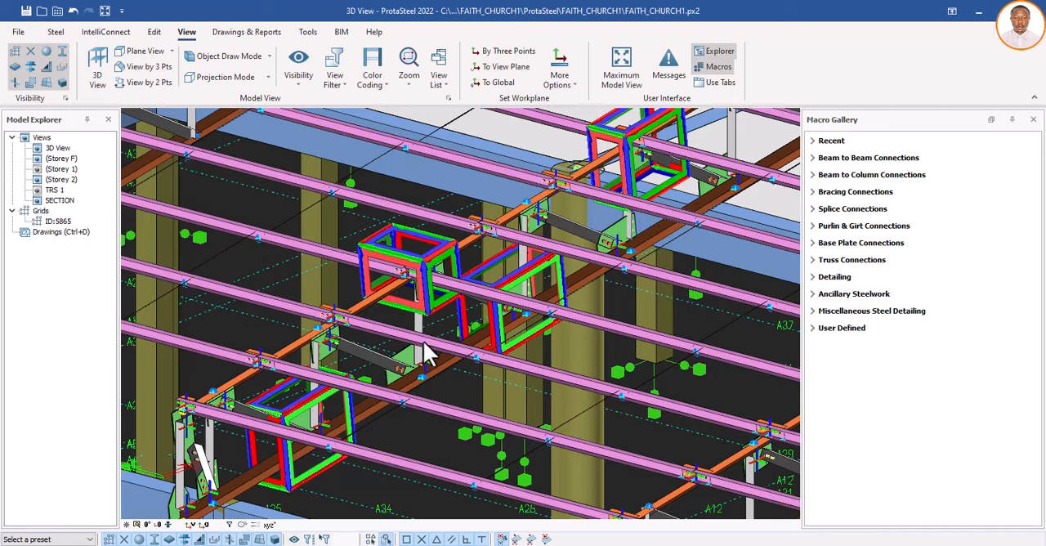
{"action": "scroll", "coordinate": [423, 294], "scroll_direction": "down", "scroll_amount": 4}
{"action": "scroll", "coordinate": [403, 321], "scroll_direction": "up", "scroll_amount": 5}
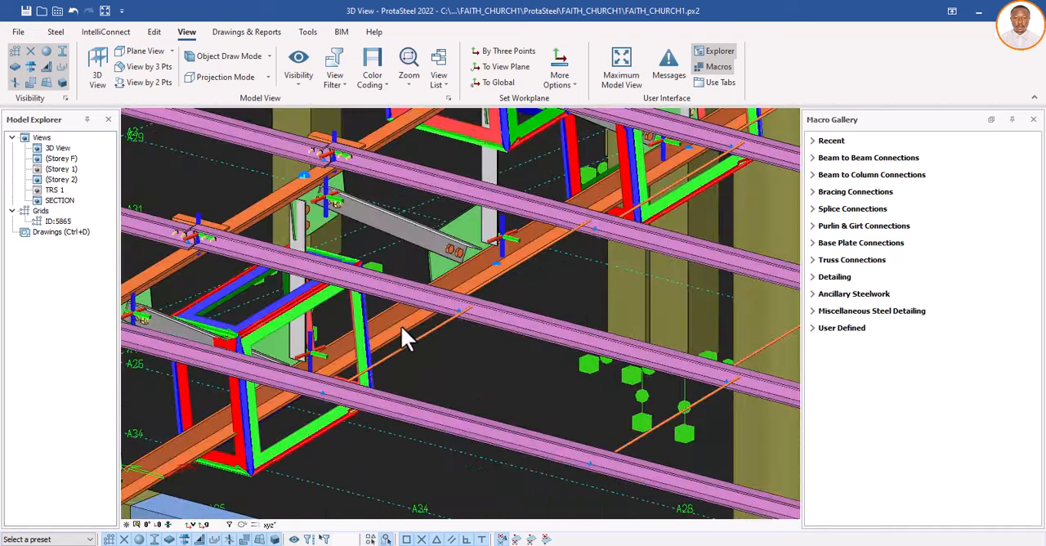
{"action": "scroll", "coordinate": [398, 322], "scroll_direction": "down", "scroll_amount": 5}
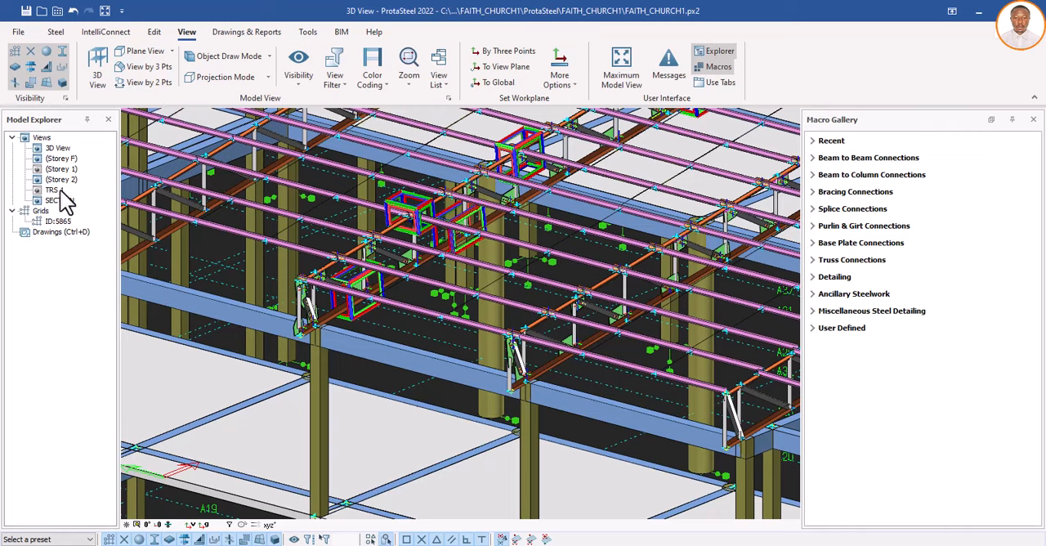
Step: Switch back to the Drawing Module and open the Drawings Manager
{"action": "left_click", "coordinate": [55, 234]}
{"action": "double_click", "coordinate": [56, 234]}
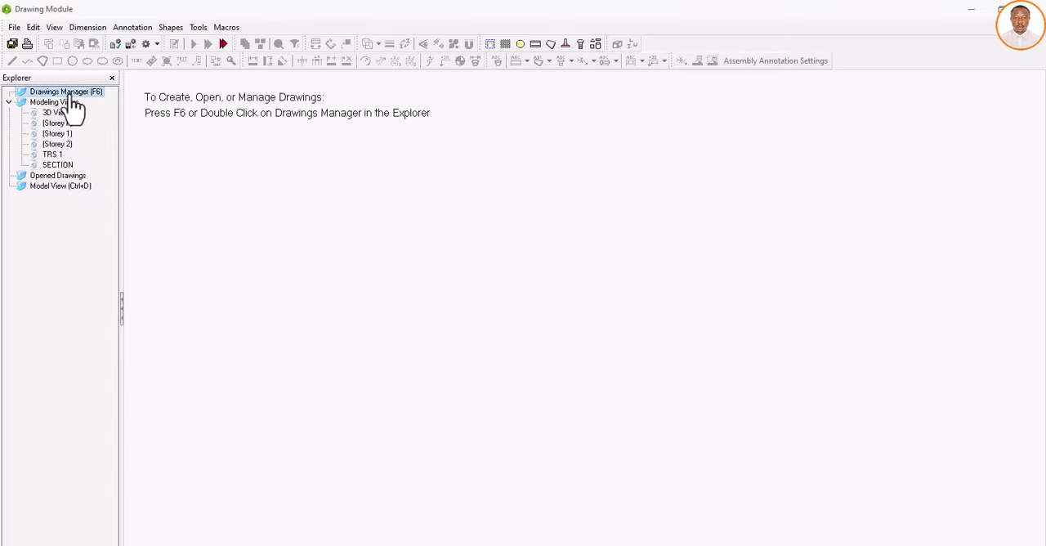
{"action": "double_click", "coordinate": [69, 92]}
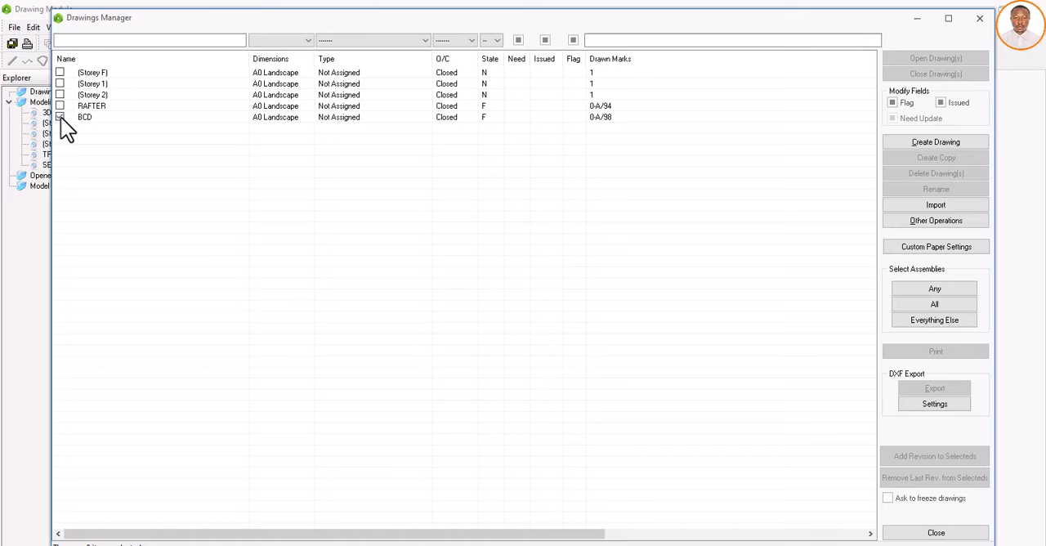
Step: Export only the BCD drawing as DXF, with the Desktop as the destination folder
{"action": "left_click", "coordinate": [60, 117]}
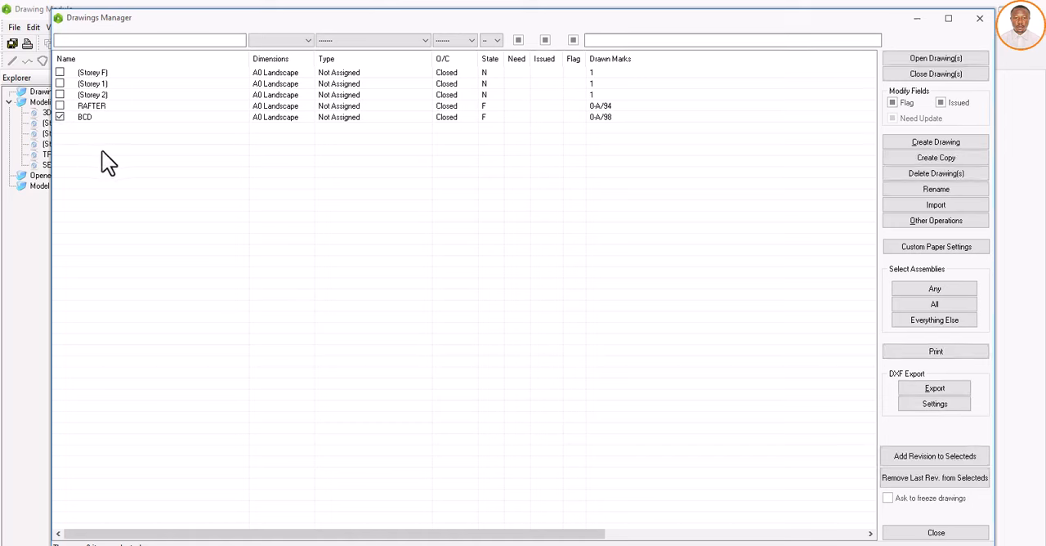
{"action": "left_click", "coordinate": [919, 385]}
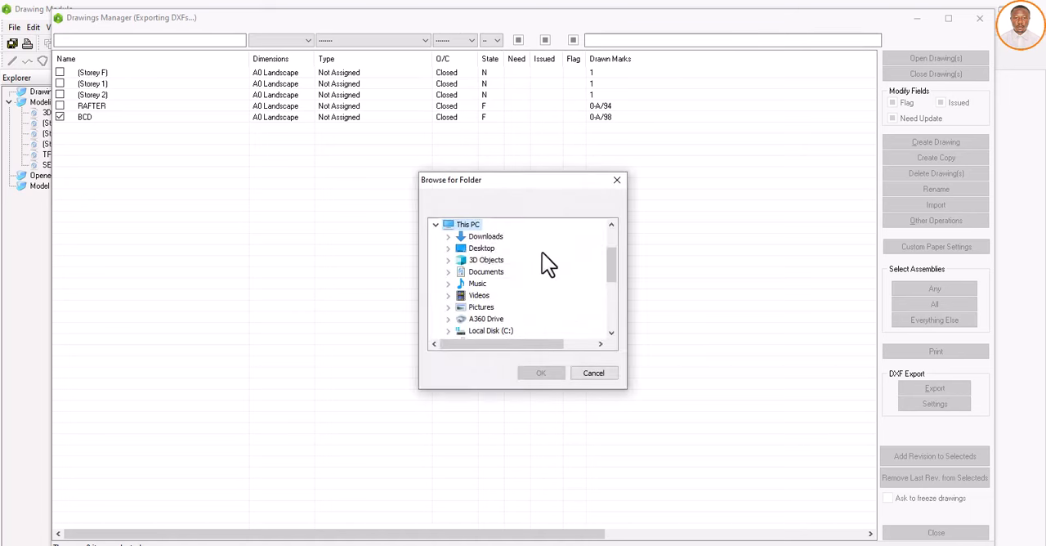
{"action": "left_click_drag", "start_coordinate": [616, 265], "coordinate": [613, 240]}
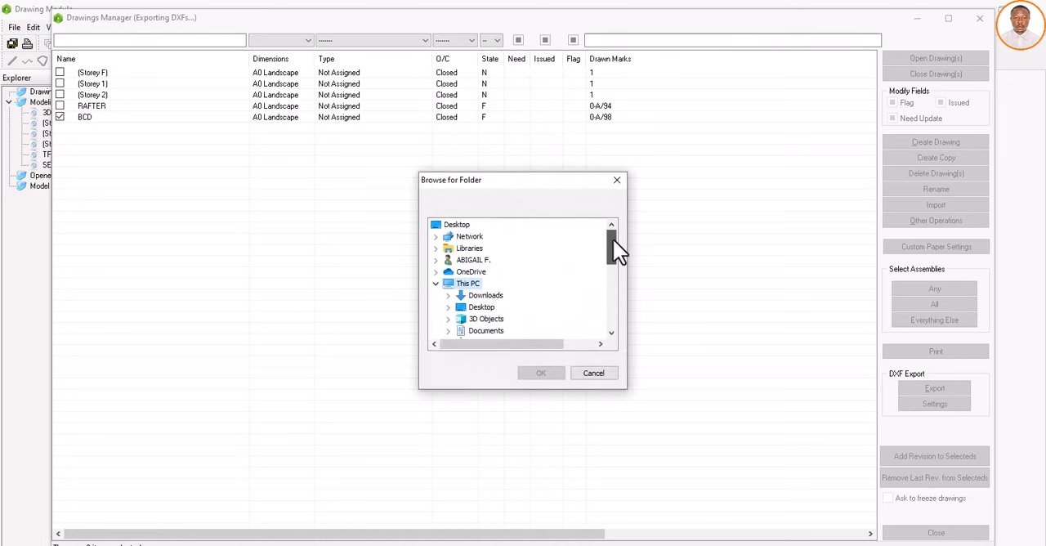
{"action": "left_click", "coordinate": [467, 225]}
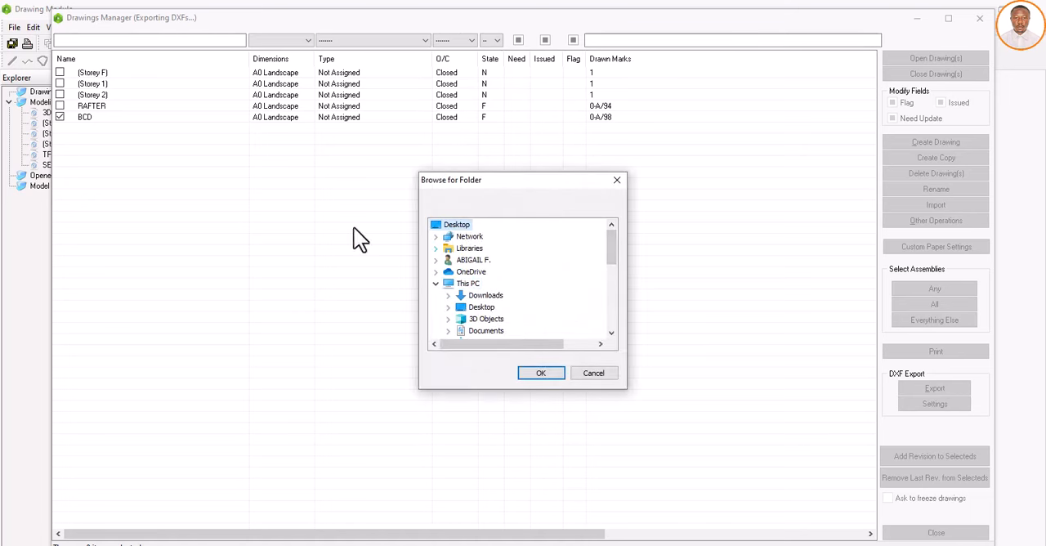
{"action": "left_click", "coordinate": [541, 372]}
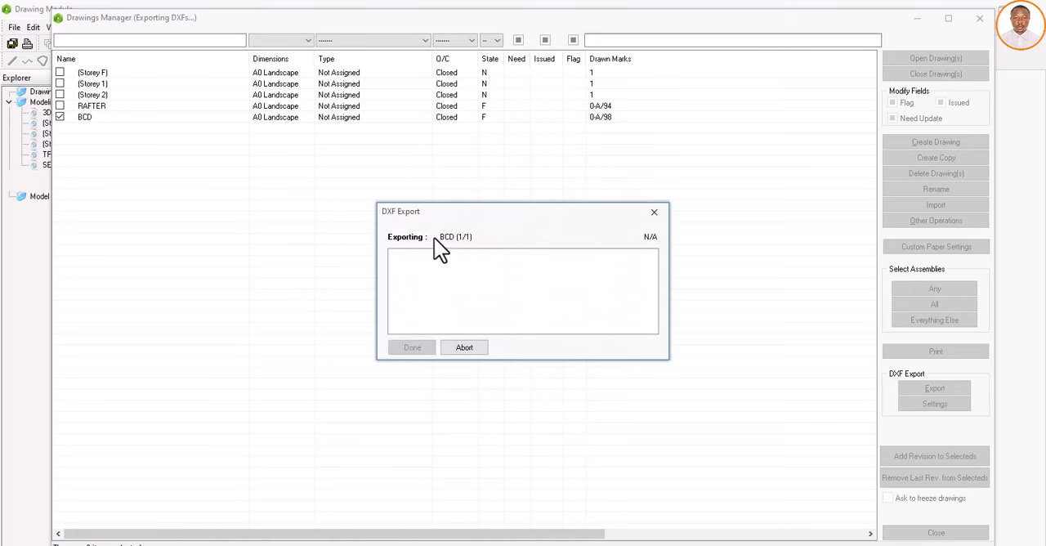